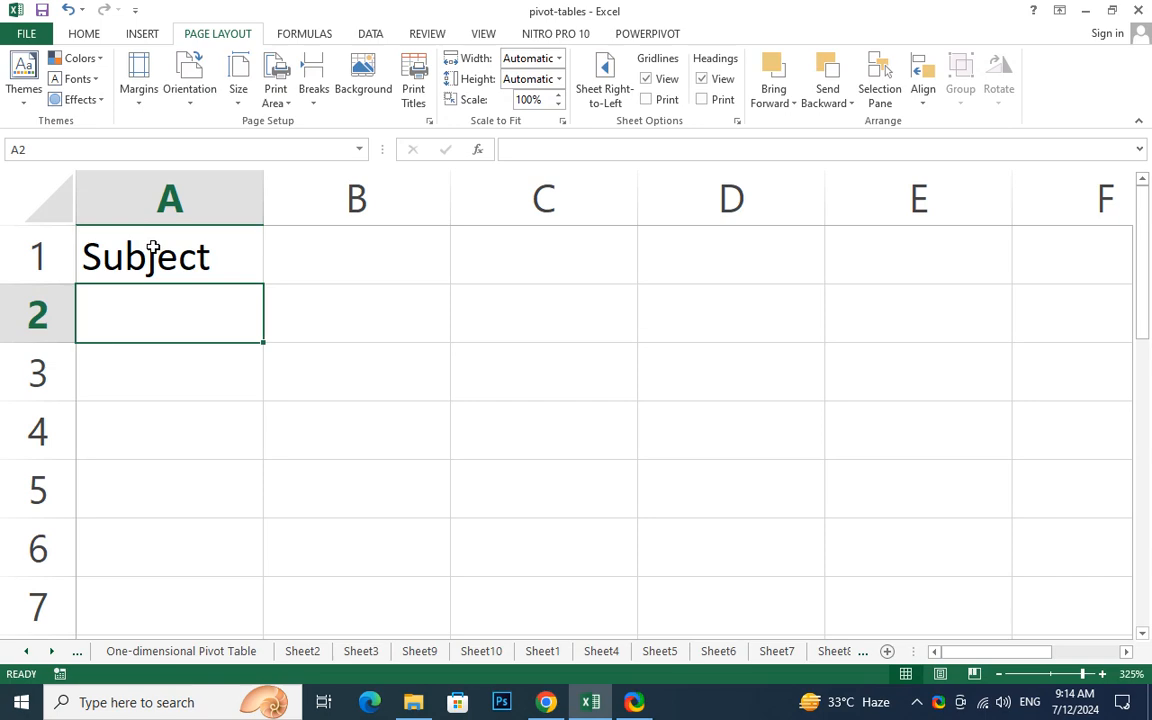
- Enter the row labels Eng, Math, Sci, Urdu and total in cells A2 through A6
{"action": "type", "text": "Eng"}
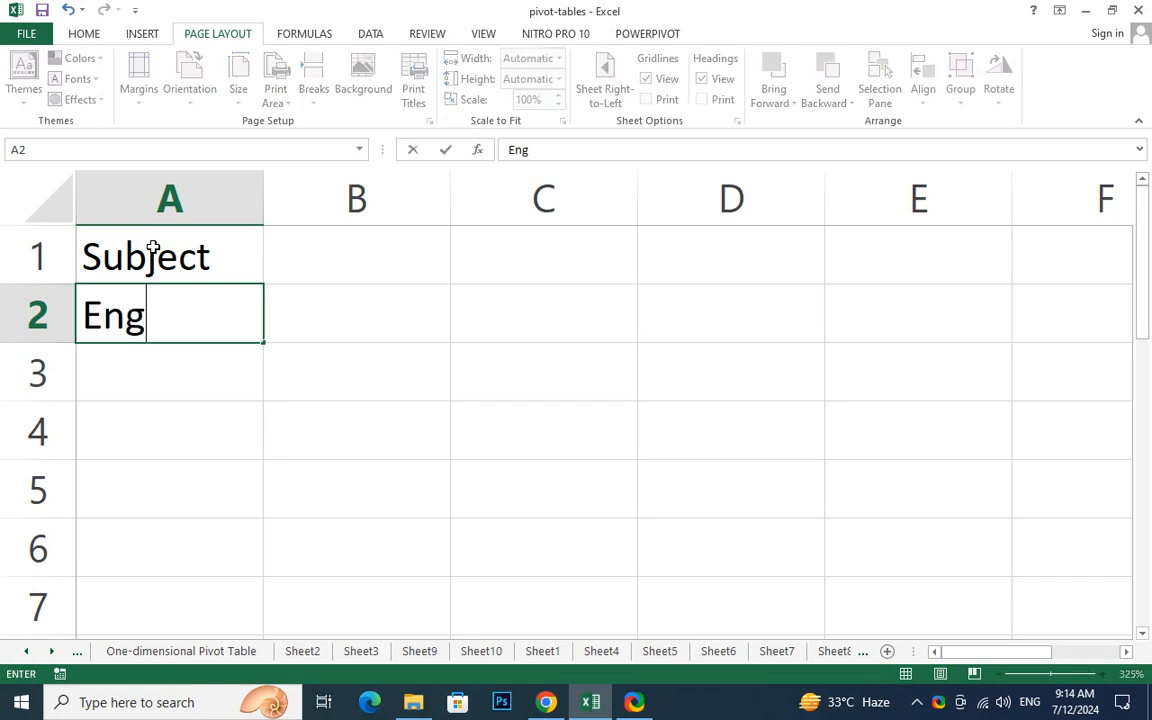
{"action": "key", "text": "Return"}
{"action": "type", "text": "Math"}
{"action": "key", "text": "Return"}
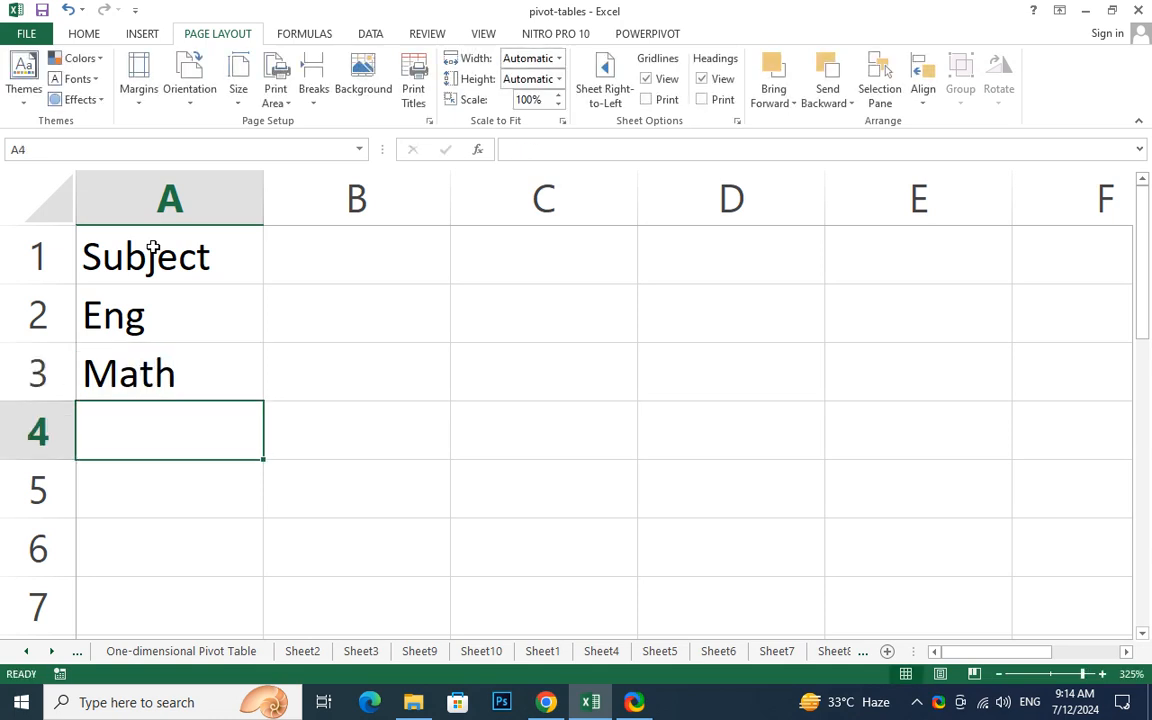
{"action": "type", "text": "Sci"}
{"action": "key", "text": "Return"}
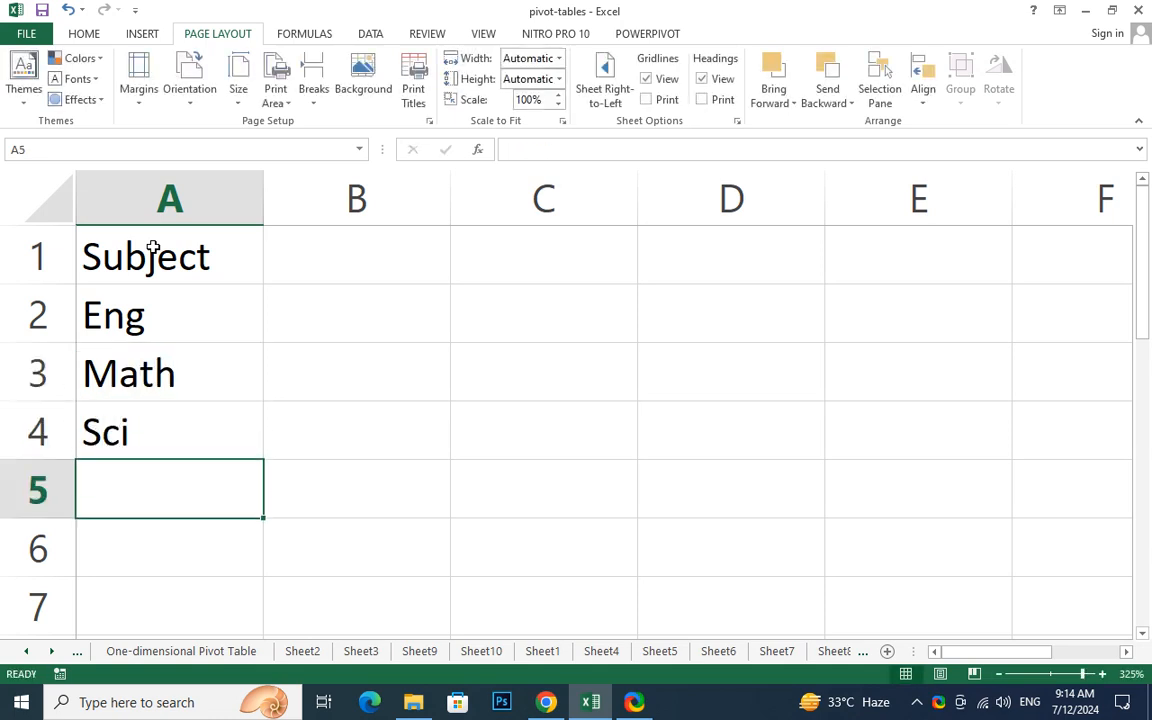
{"action": "type", "text": "Urd"}
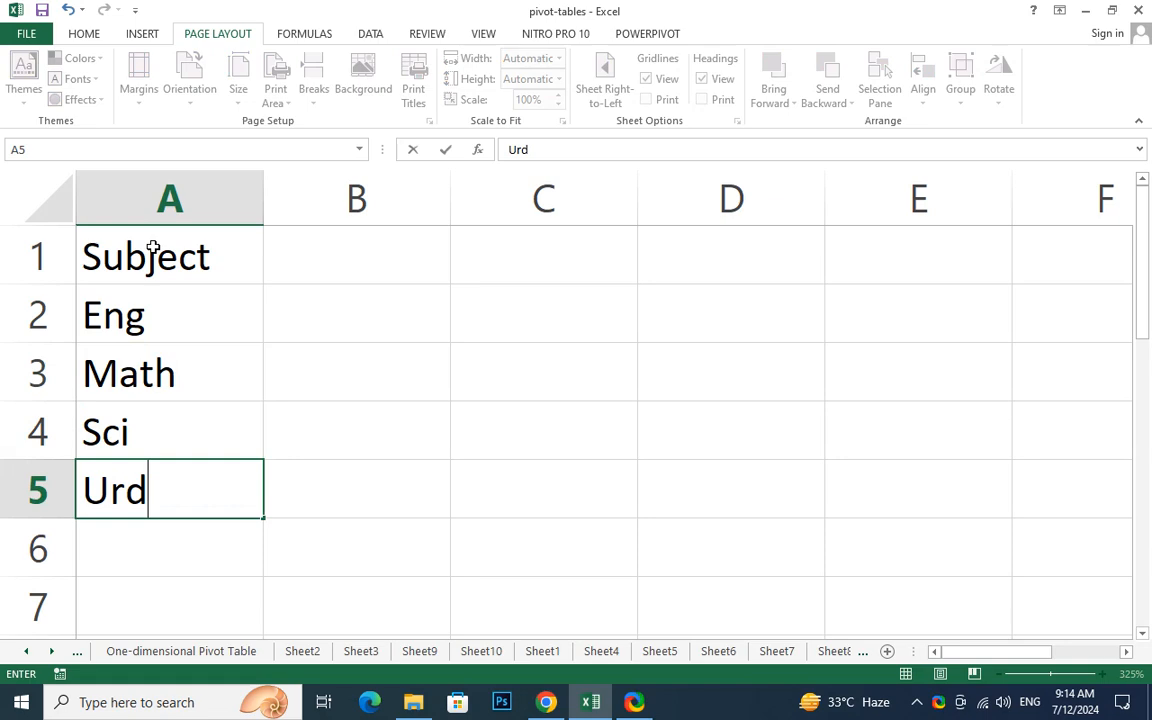
{"action": "type", "text": "u"}
{"action": "key", "text": "Return"}
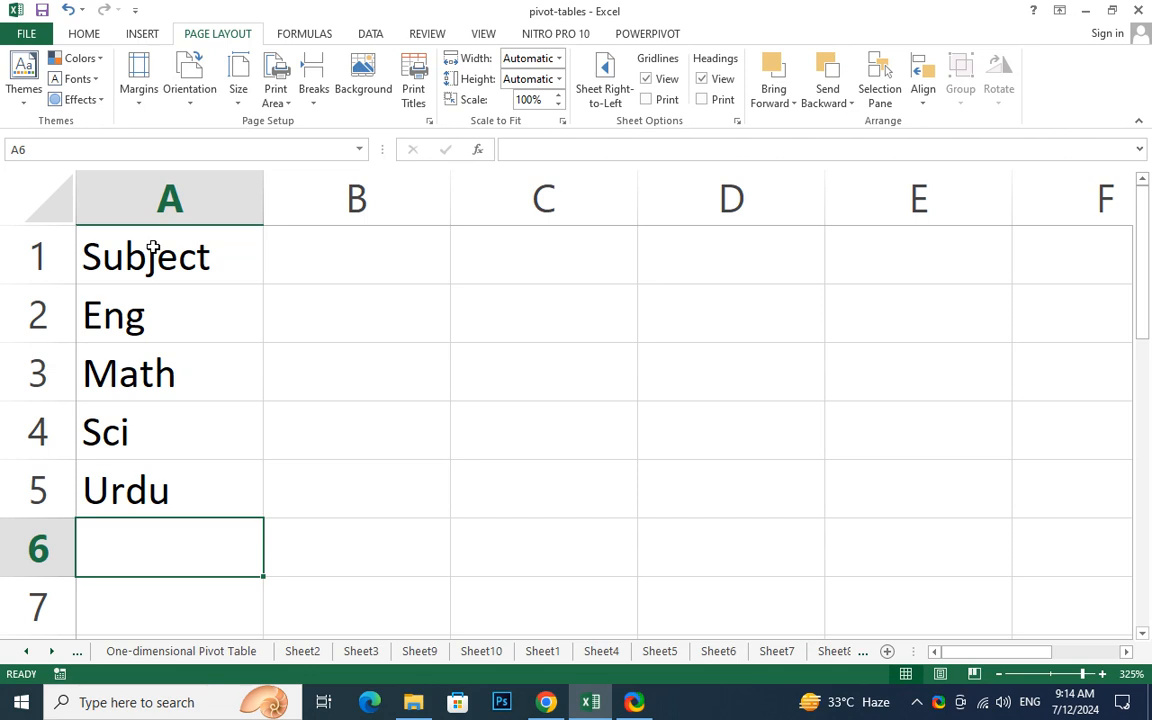
{"action": "type", "text": "total"}
{"action": "key", "text": "Tab"}
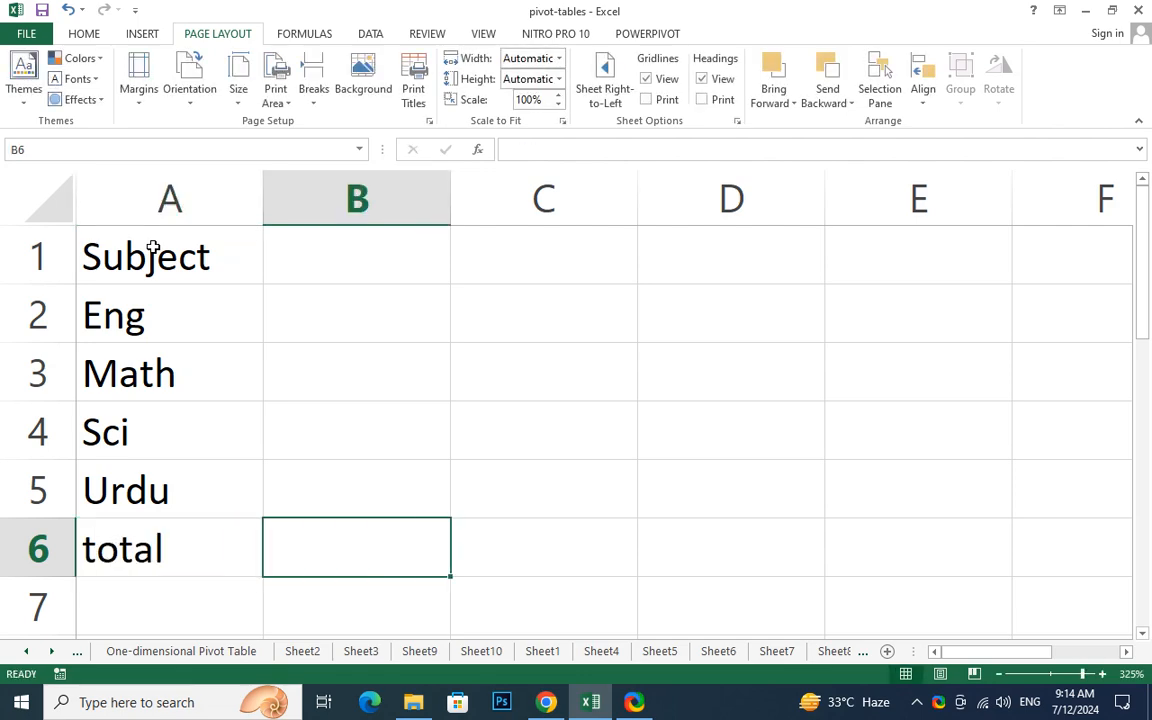
{"action": "left_click", "coordinate": [345, 258]}
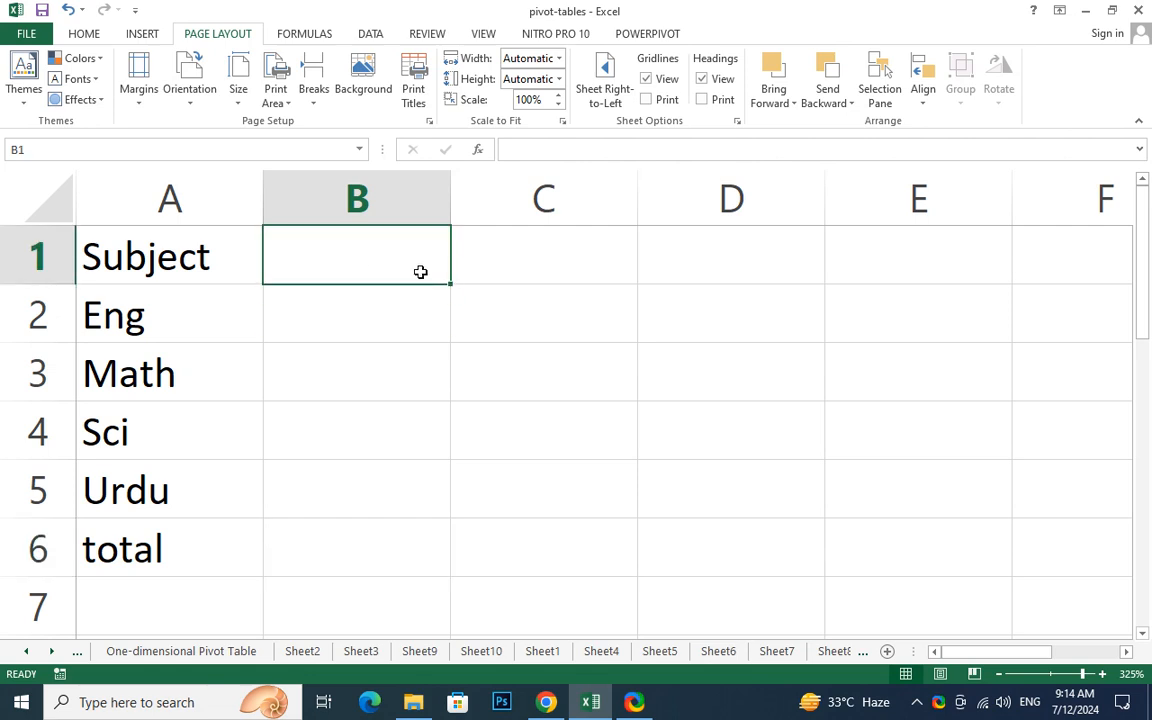
{"action": "left_click", "coordinate": [132, 262]}
{"action": "left_click", "coordinate": [123, 300]}
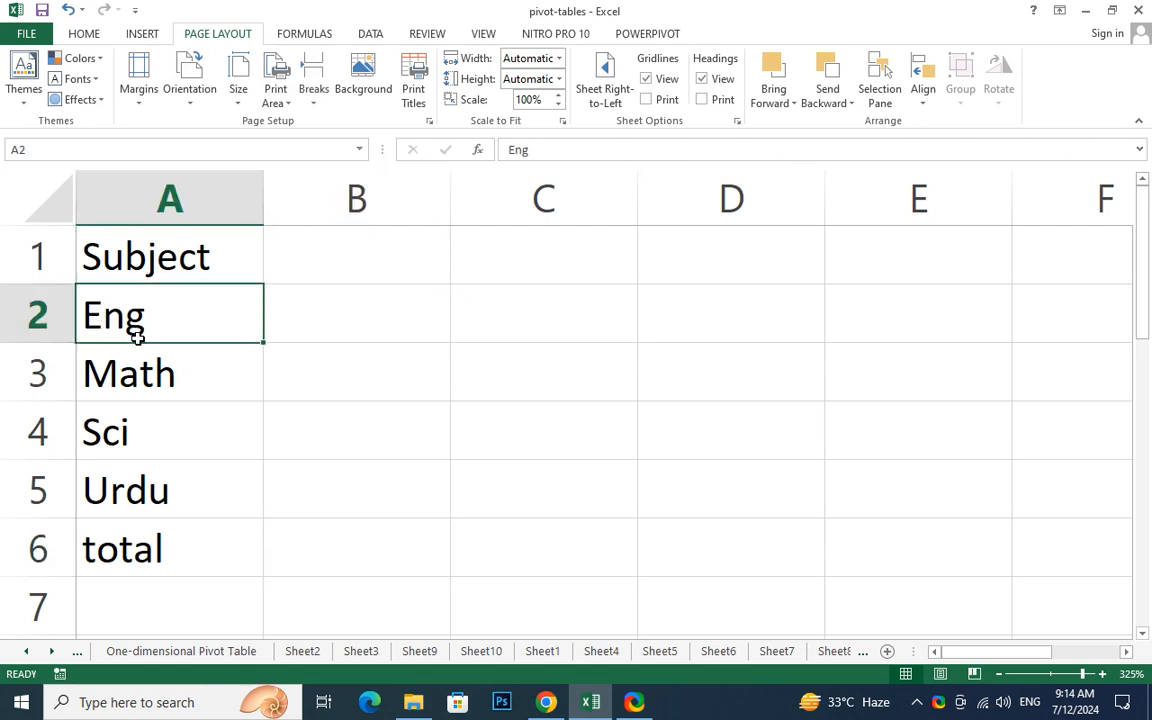
{"action": "left_click", "coordinate": [140, 372]}
{"action": "left_click", "coordinate": [161, 434]}
{"action": "left_click", "coordinate": [172, 498]}
- Start a Goal Seek analysis and make the empty total cell B6 its set cell
{"action": "left_click_drag", "start_coordinate": [378, 318], "coordinate": [386, 498]}
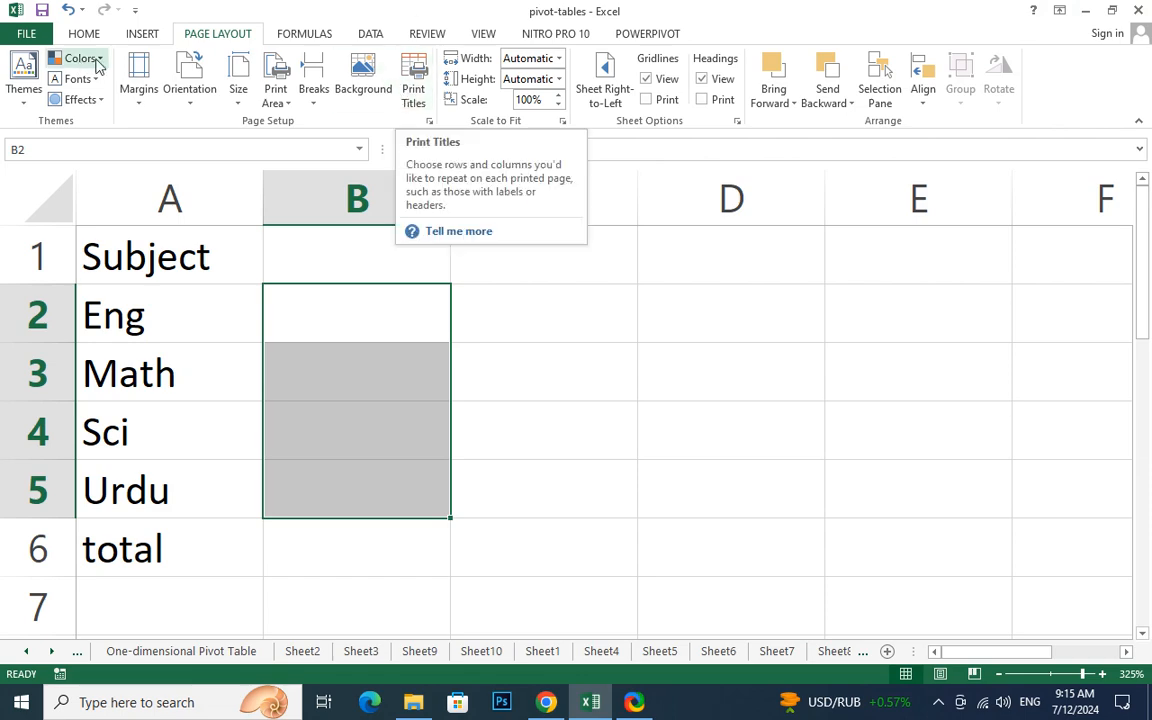
{"action": "left_click", "coordinate": [313, 34]}
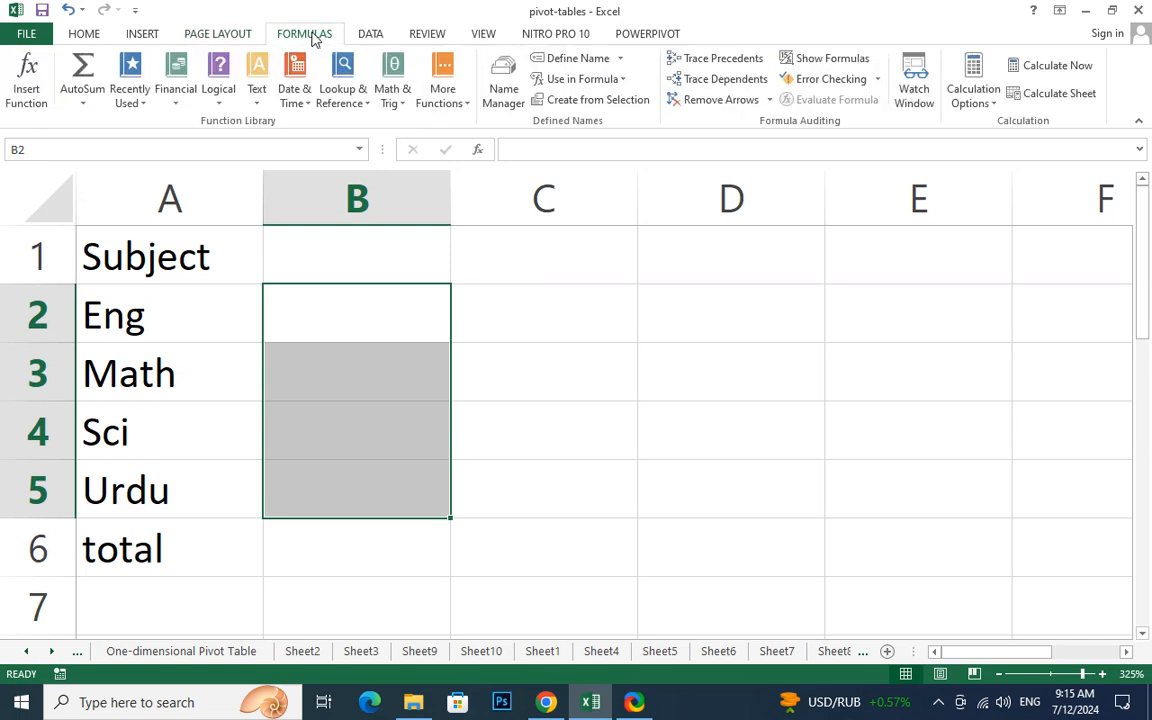
{"action": "left_click", "coordinate": [370, 36]}
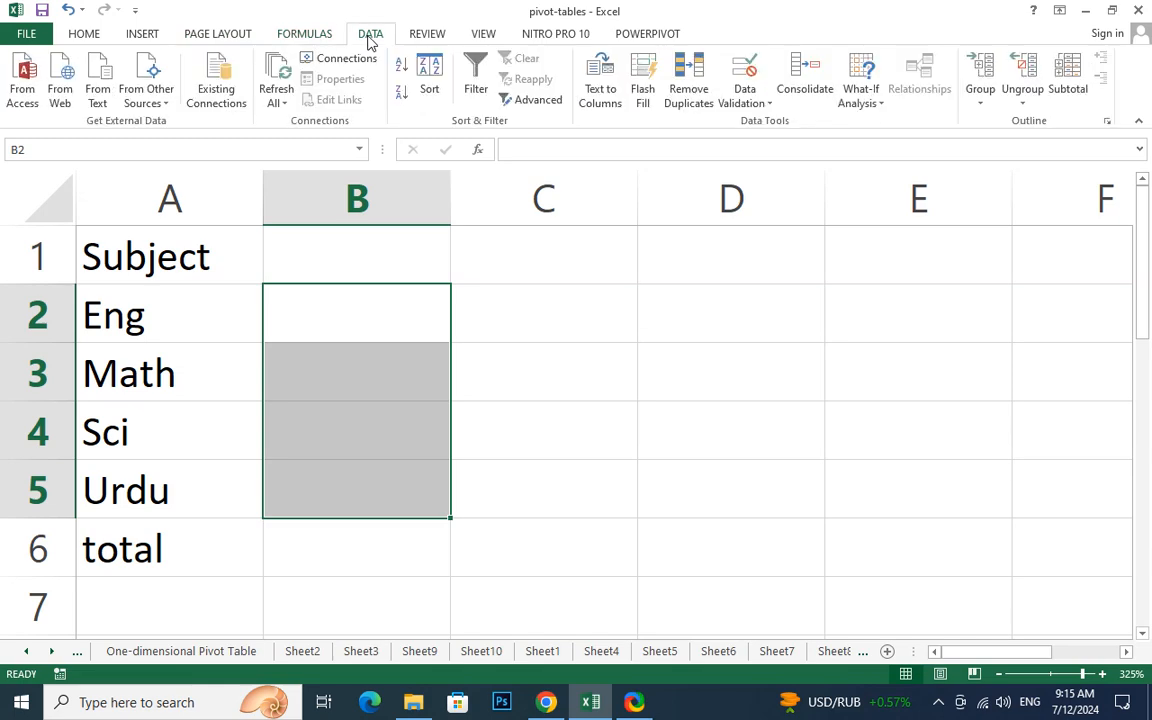
{"action": "left_click", "coordinate": [882, 104]}
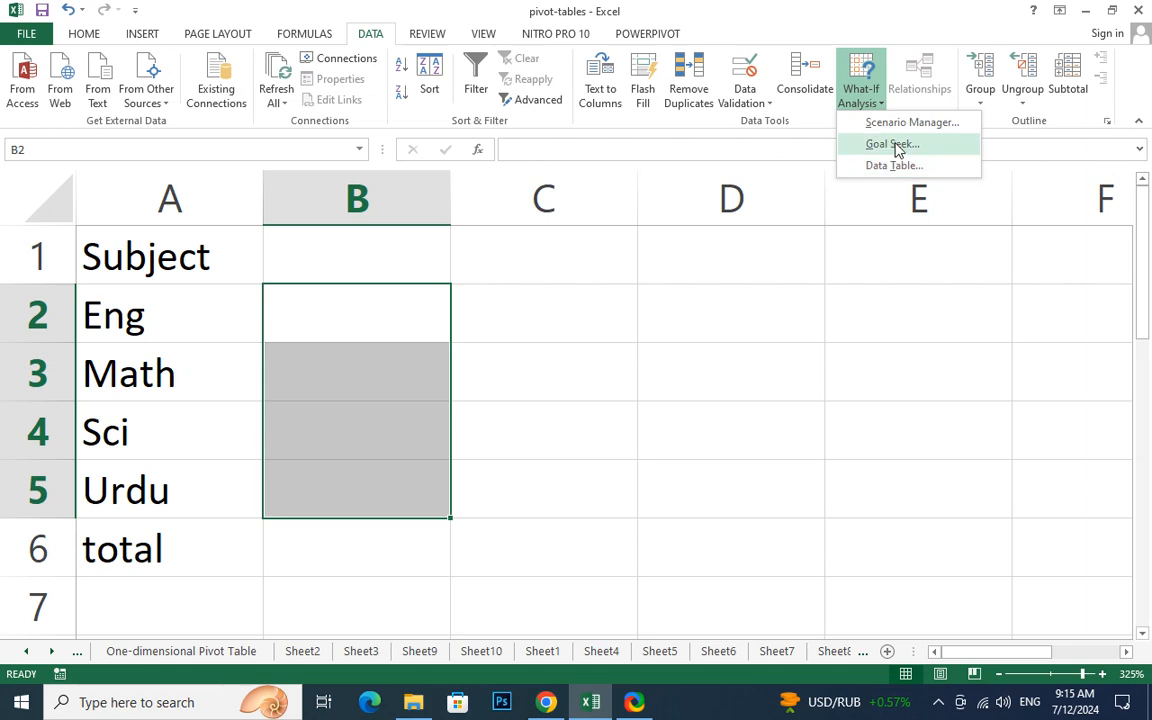
{"action": "left_click", "coordinate": [893, 145]}
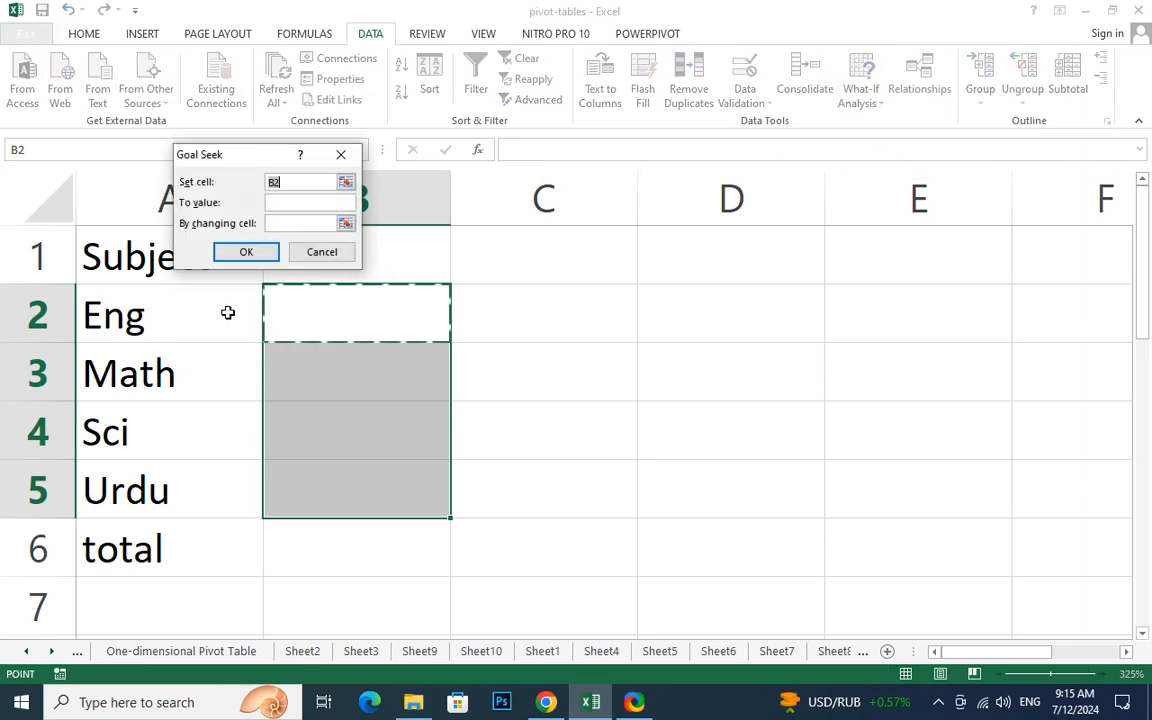
{"action": "left_click_drag", "start_coordinate": [365, 316], "coordinate": [363, 465]}
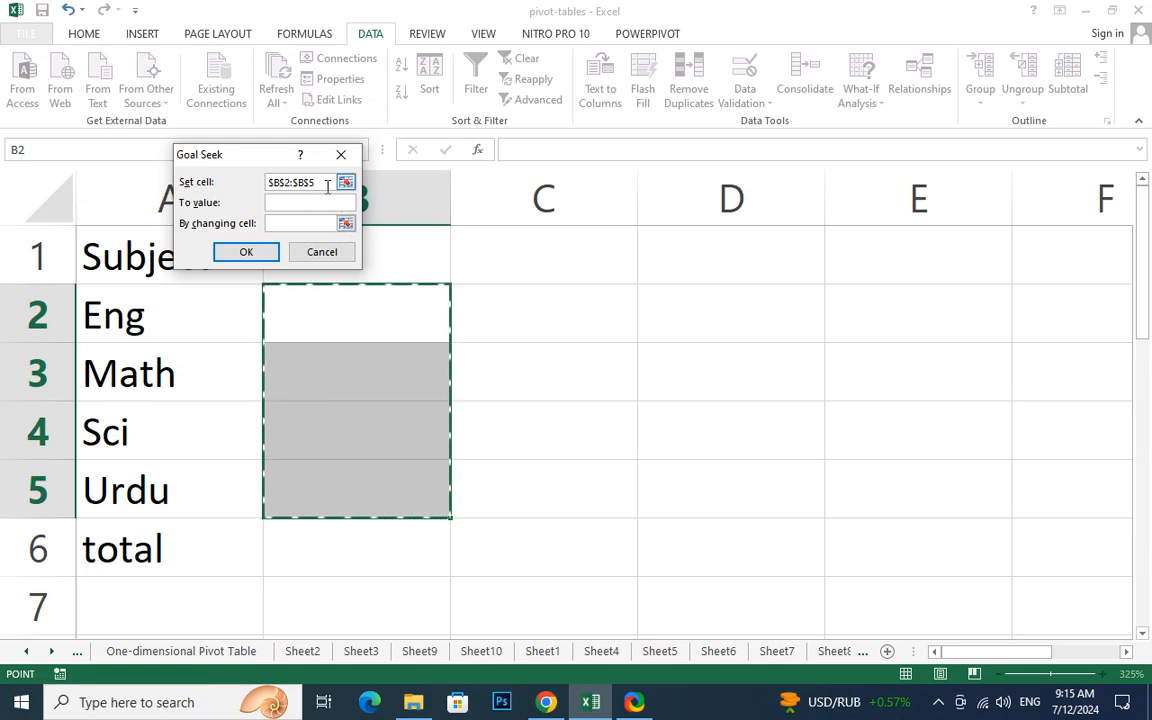
{"action": "left_click_drag", "start_coordinate": [327, 184], "coordinate": [258, 181]}
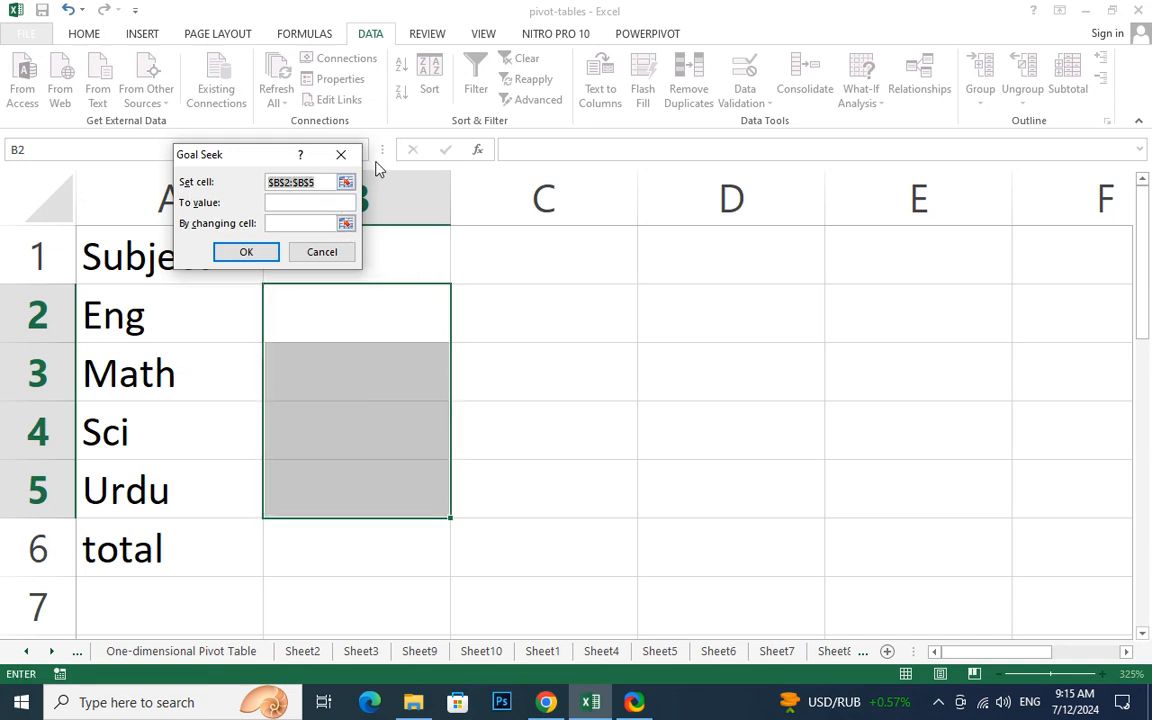
{"action": "key", "text": "BackSpace"}
{"action": "left_click", "coordinate": [383, 556]}
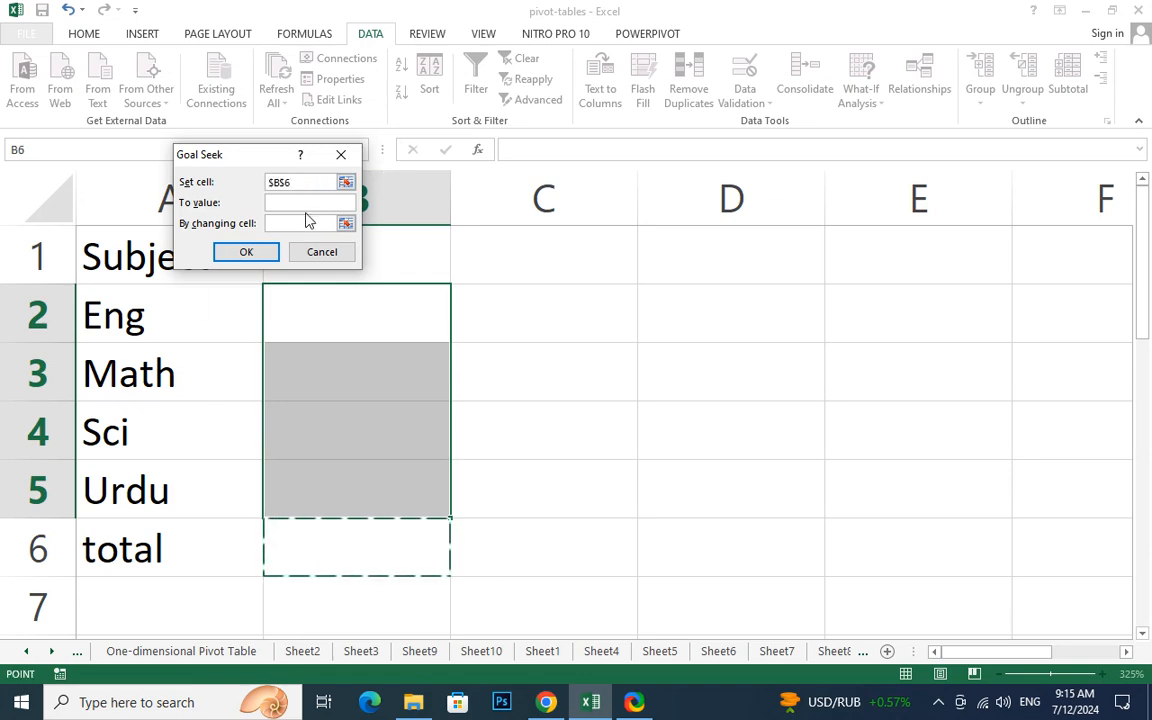
- Try to run Goal Seek with a target value of 320 by changing cells B2:B5
{"action": "left_click", "coordinate": [299, 204]}
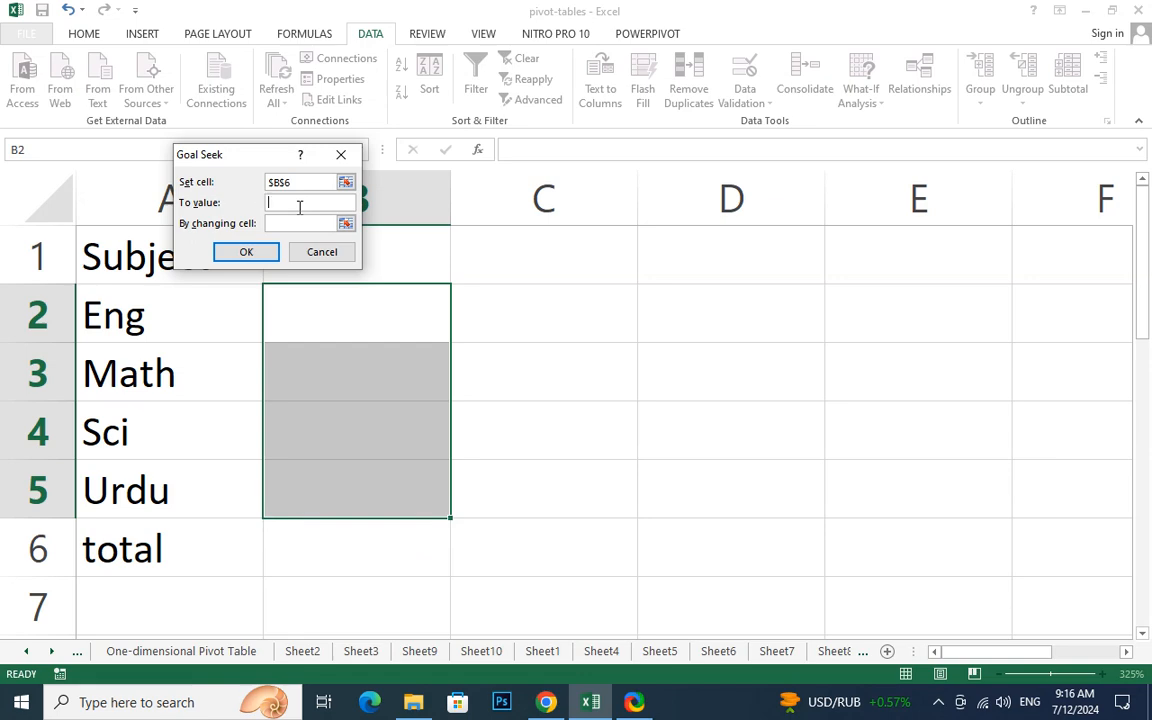
{"action": "type", "text": "320"}
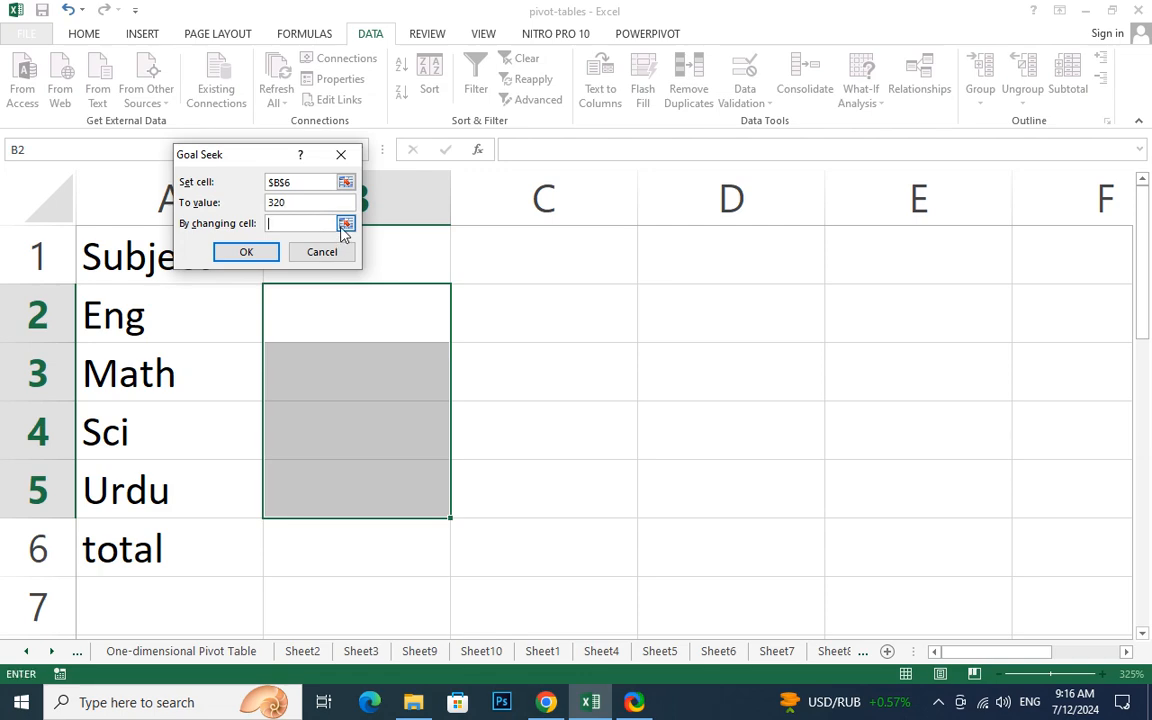
{"action": "left_click", "coordinate": [345, 223]}
{"action": "left_click_drag", "start_coordinate": [350, 306], "coordinate": [363, 486]}
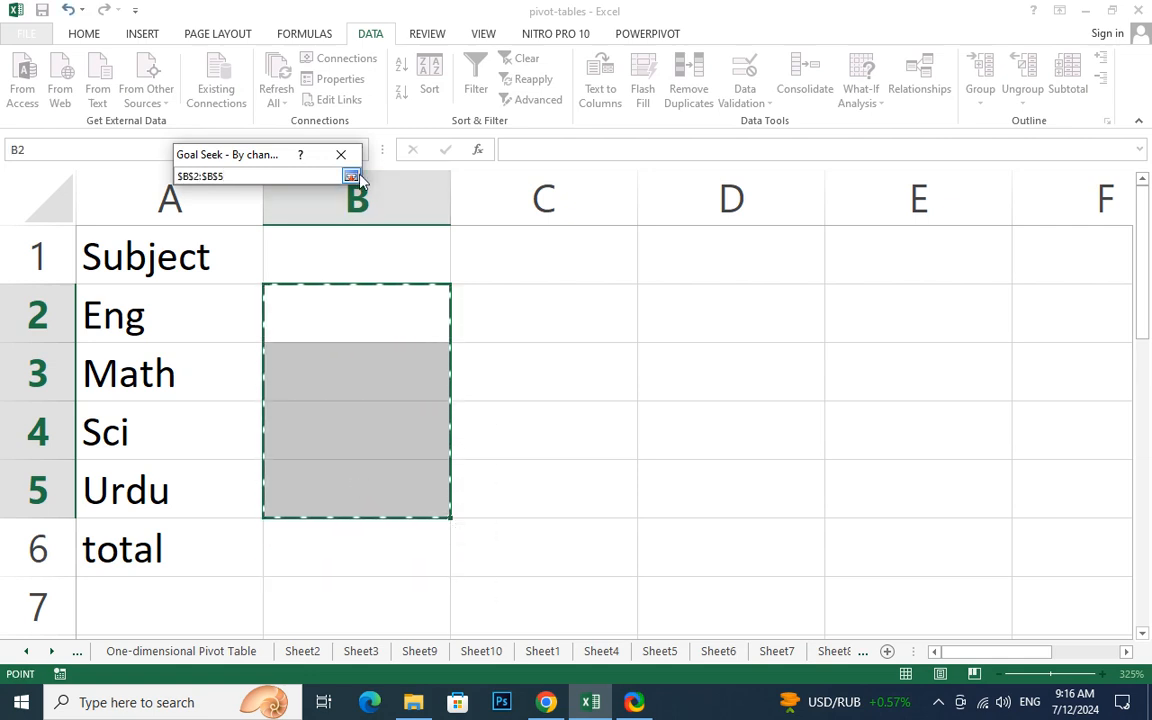
{"action": "left_click", "coordinate": [351, 176]}
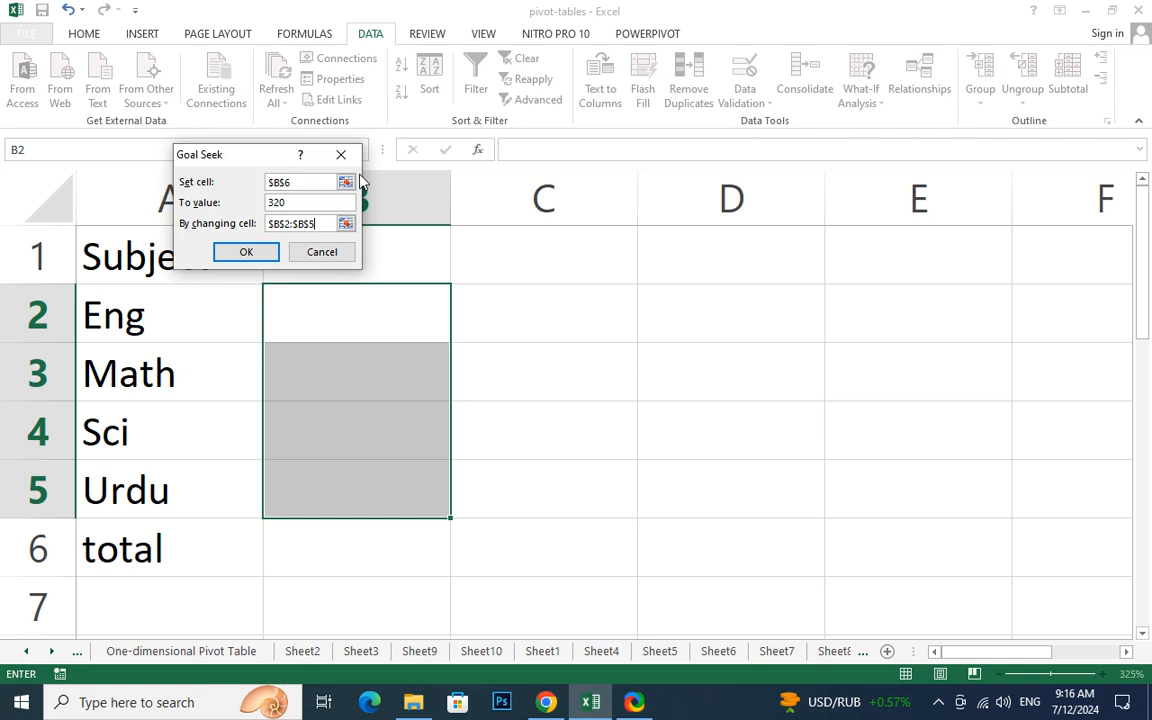
{"action": "left_click", "coordinate": [240, 258]}
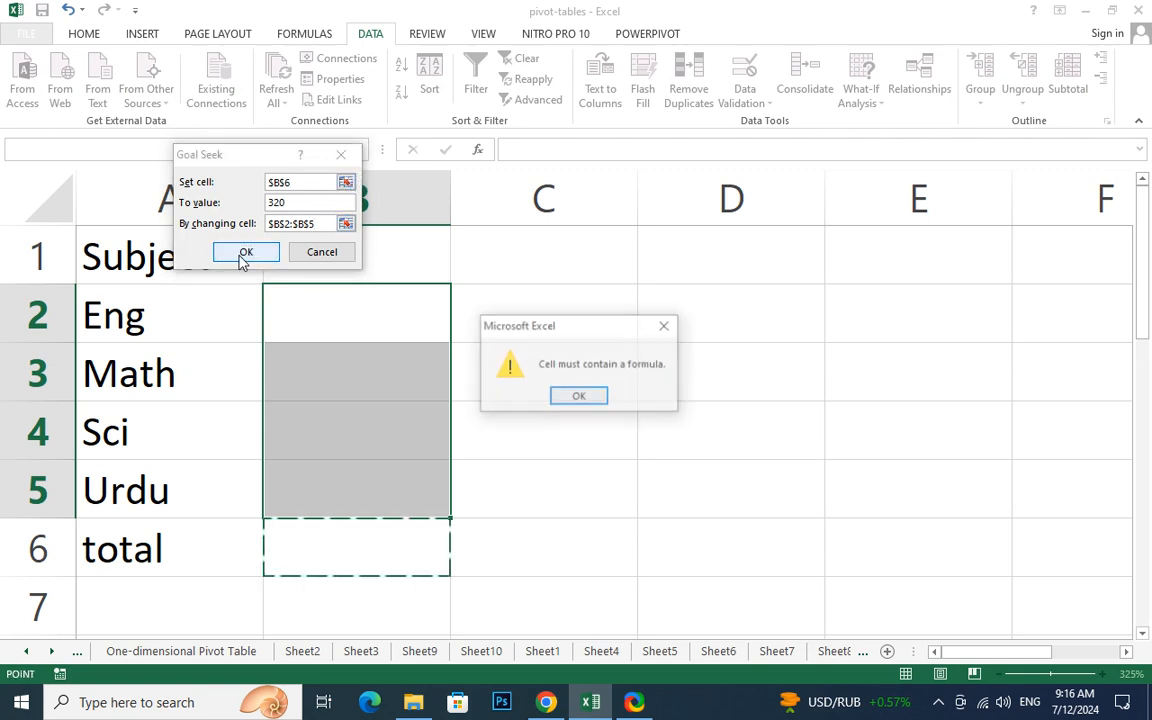
{"action": "left_click", "coordinate": [579, 397]}
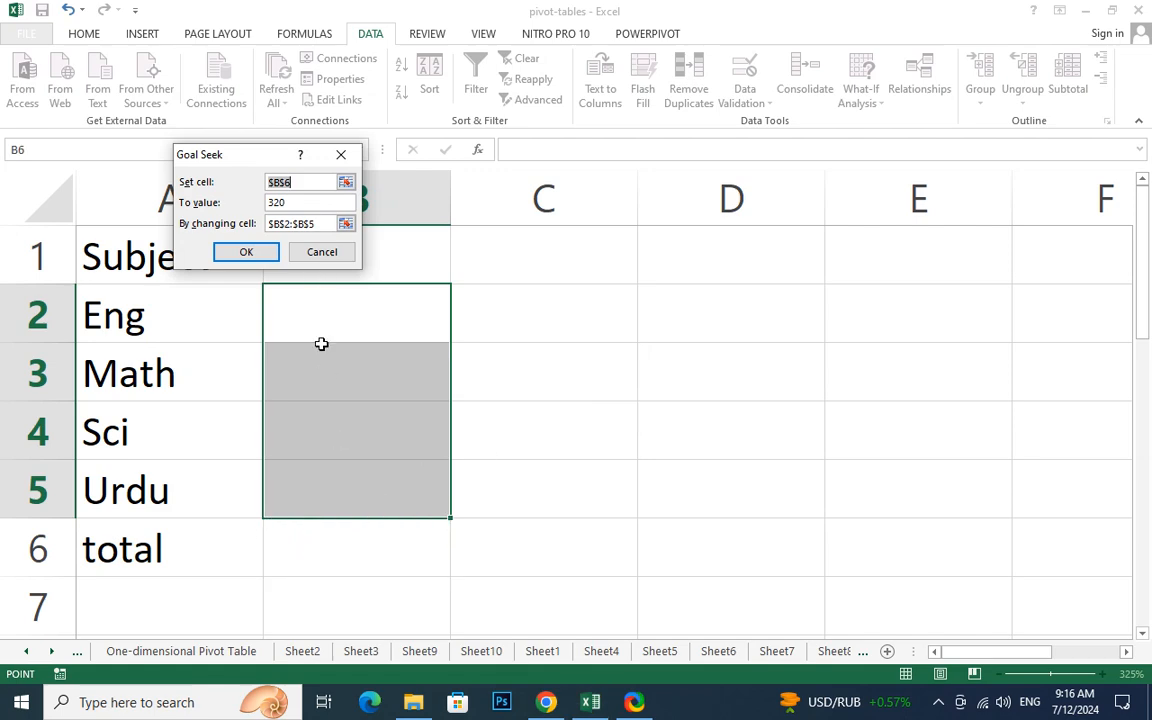
{"action": "left_click", "coordinate": [352, 548]}
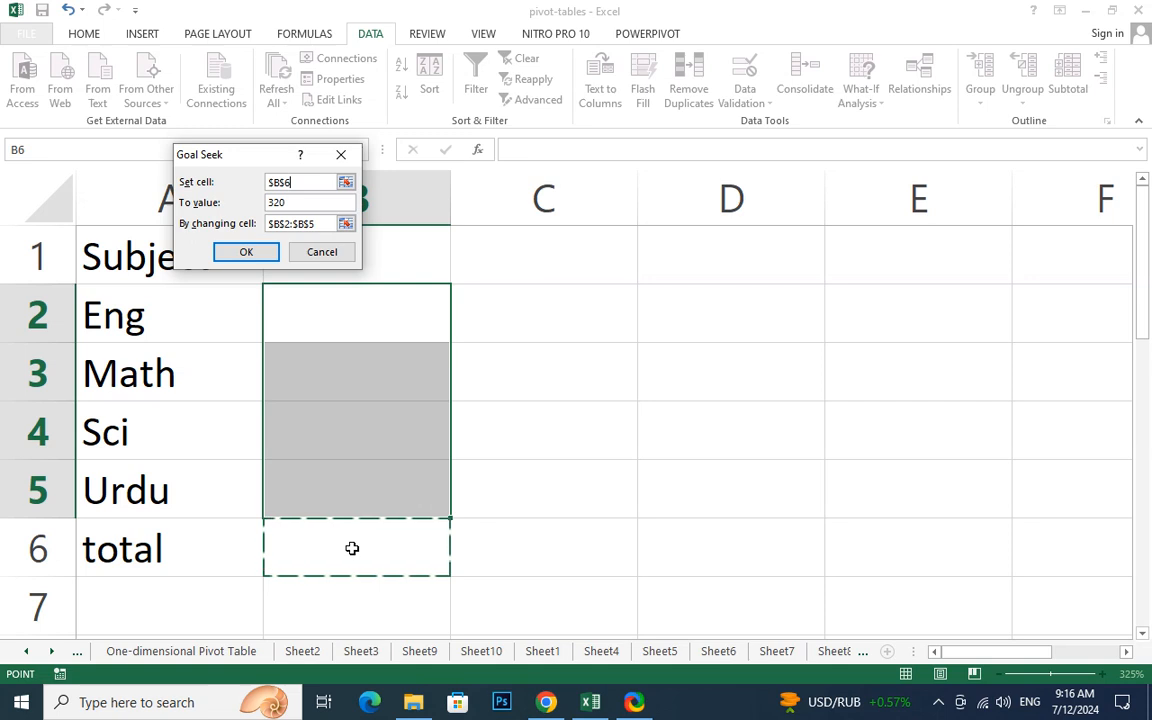
{"action": "left_click_drag", "start_coordinate": [373, 311], "coordinate": [371, 486]}
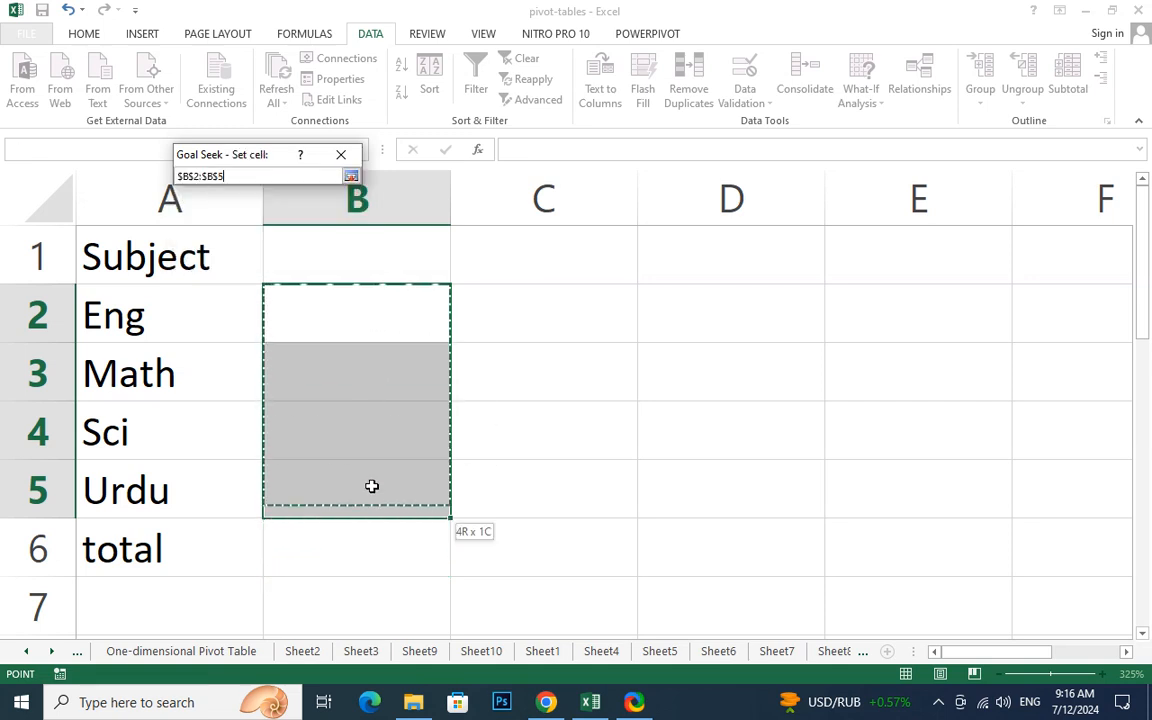
{"action": "left_click", "coordinate": [84, 33]}
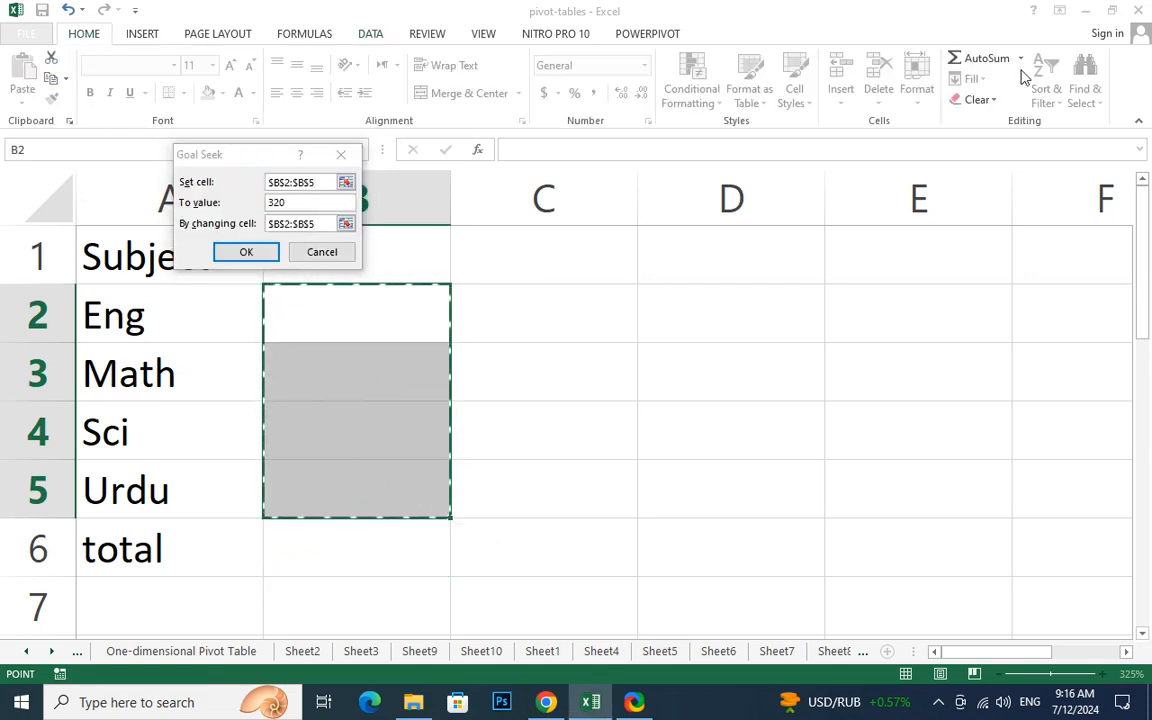
{"action": "left_click", "coordinate": [303, 551]}
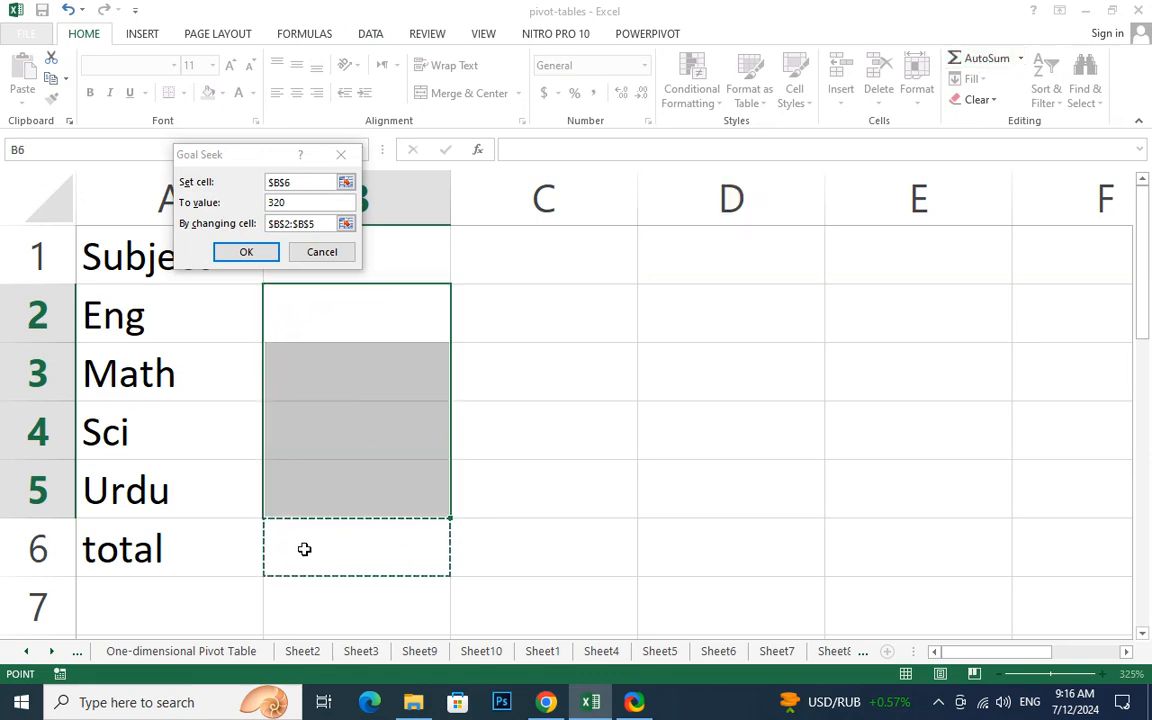
{"action": "type", "text": "="}
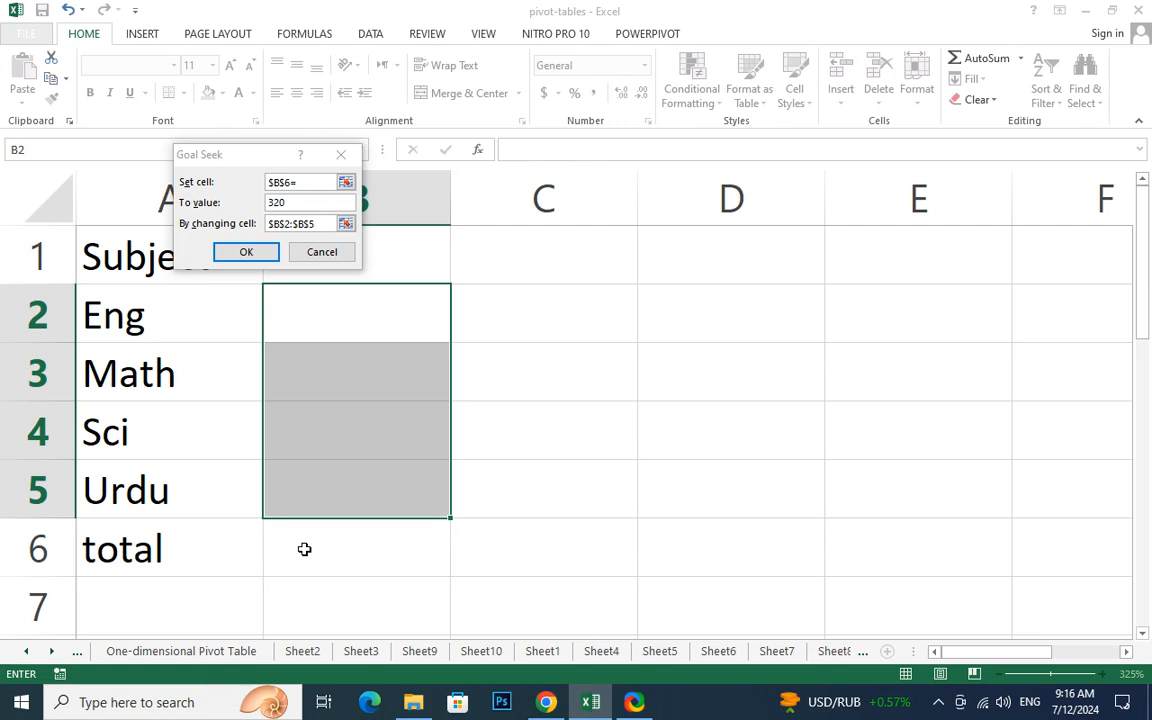
{"action": "left_click", "coordinate": [334, 257]}
- Enter the marks 75 for Eng, 90 for Math, 94 for Sci and 85 for Urdu in cells B2:B5
{"action": "left_click", "coordinate": [329, 558]}
{"action": "left_click", "coordinate": [345, 309]}
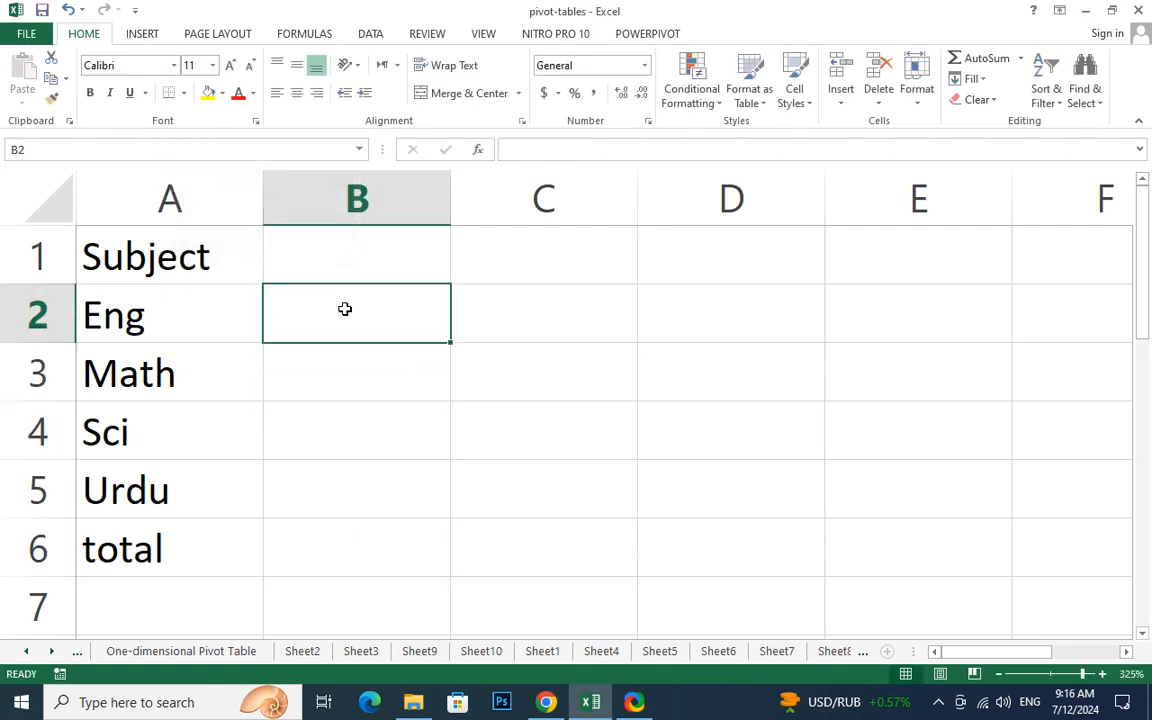
{"action": "type", "text": "30"}
{"action": "key", "text": "Return"}
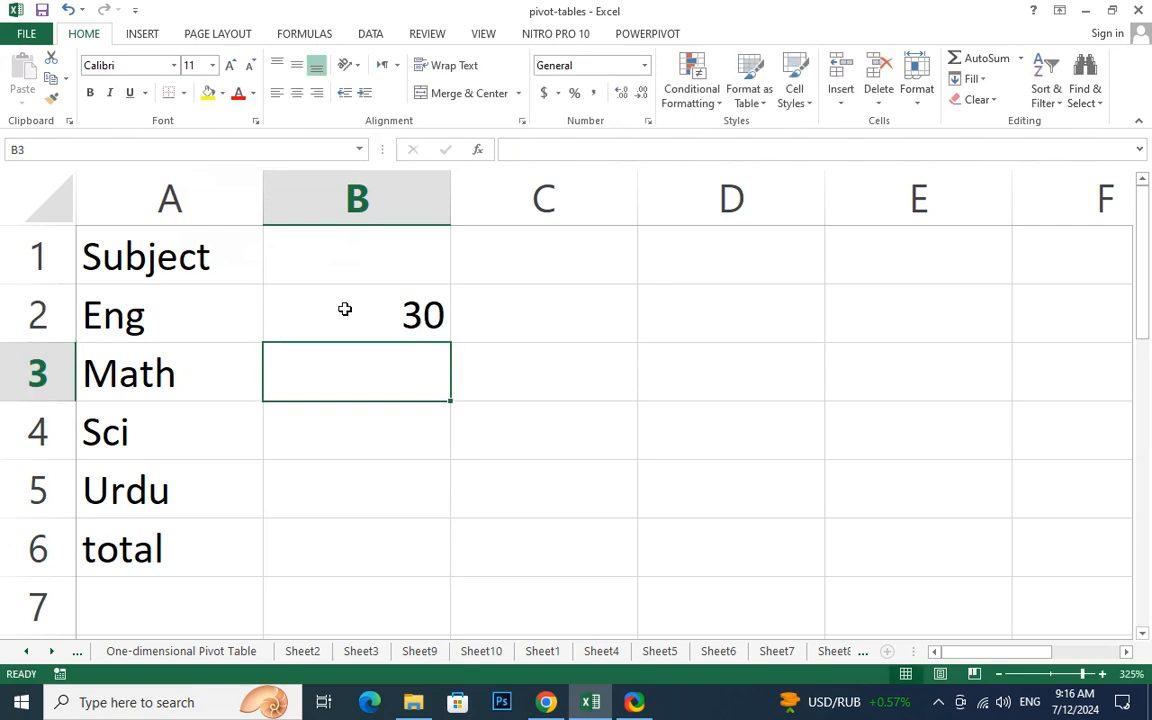
{"action": "left_click", "coordinate": [345, 314]}
{"action": "type", "text": "75"}
{"action": "key", "text": "Return"}
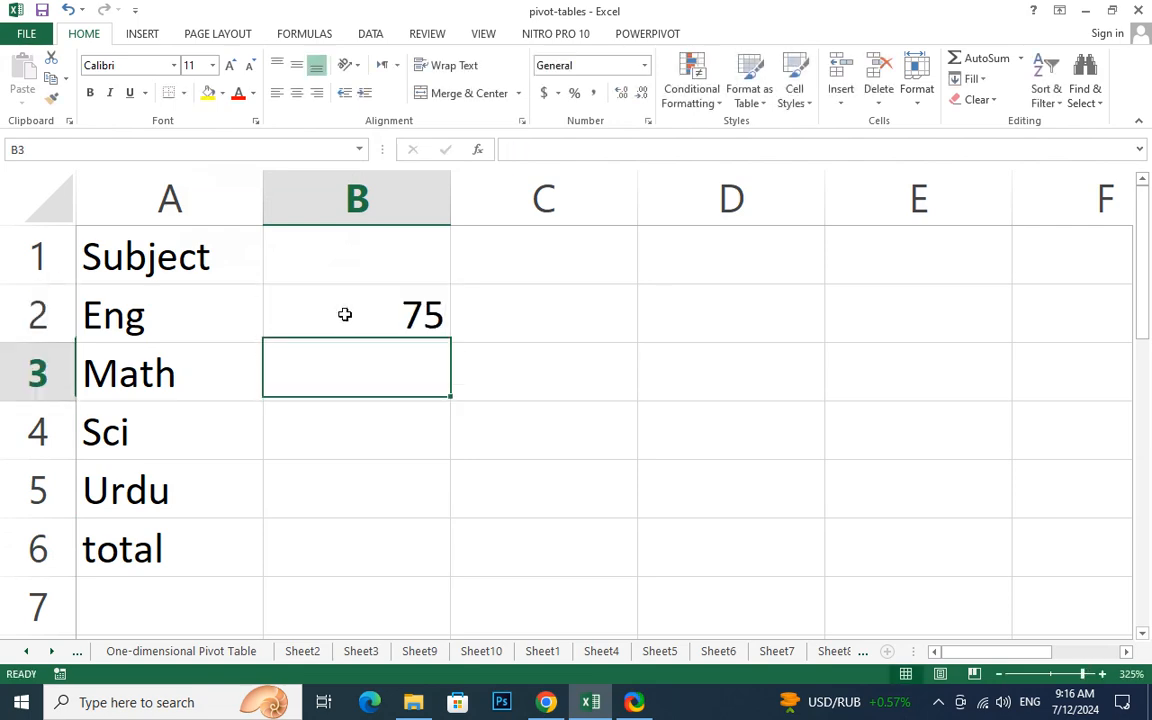
{"action": "type", "text": "90"}
{"action": "key", "text": "Return"}
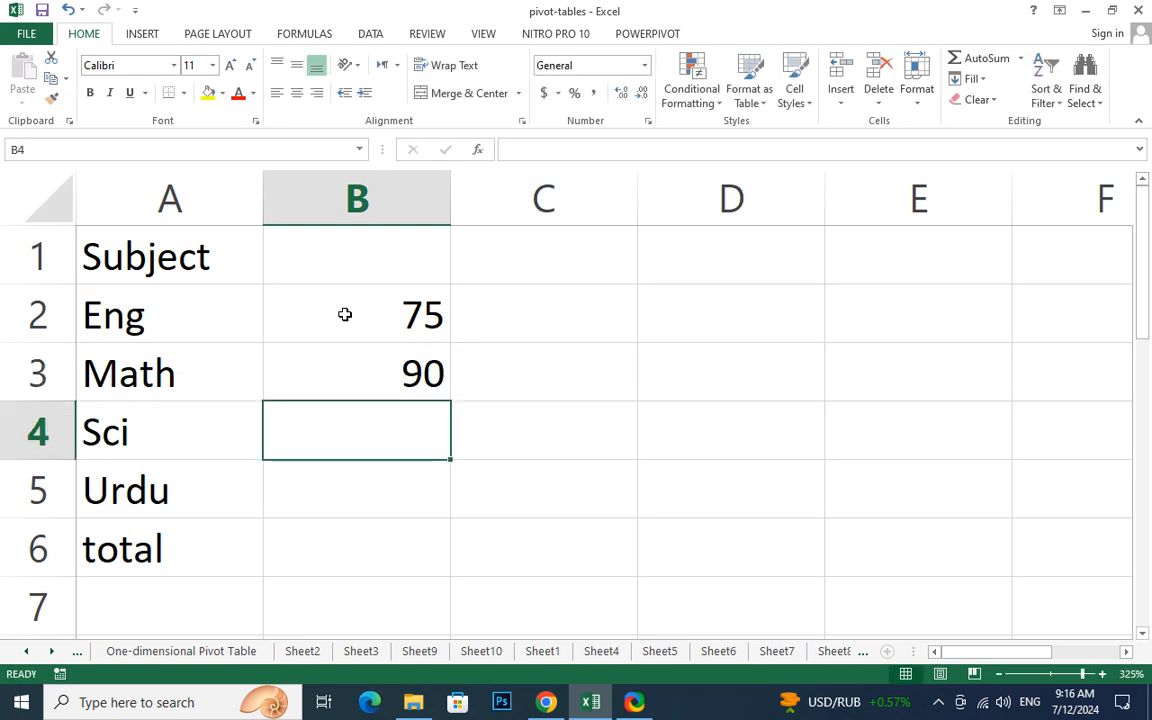
{"action": "type", "text": "945"}
{"action": "key", "text": "BackSpace"}
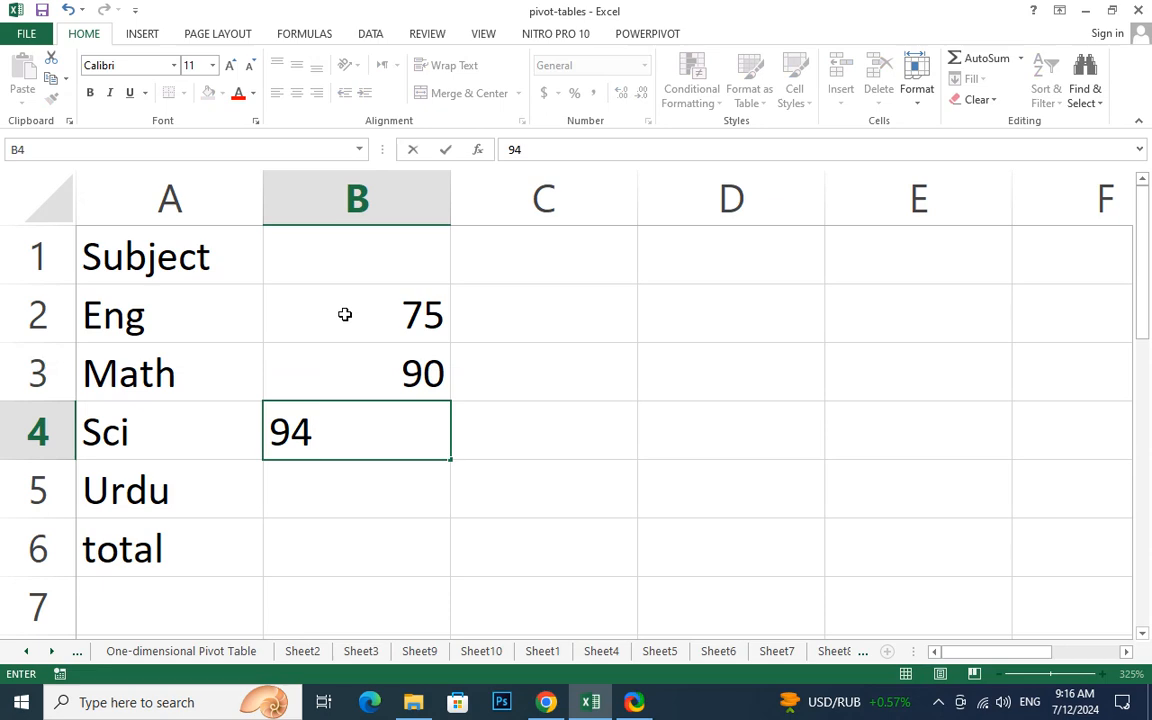
{"action": "key", "text": "Return"}
{"action": "type", "text": "85"}
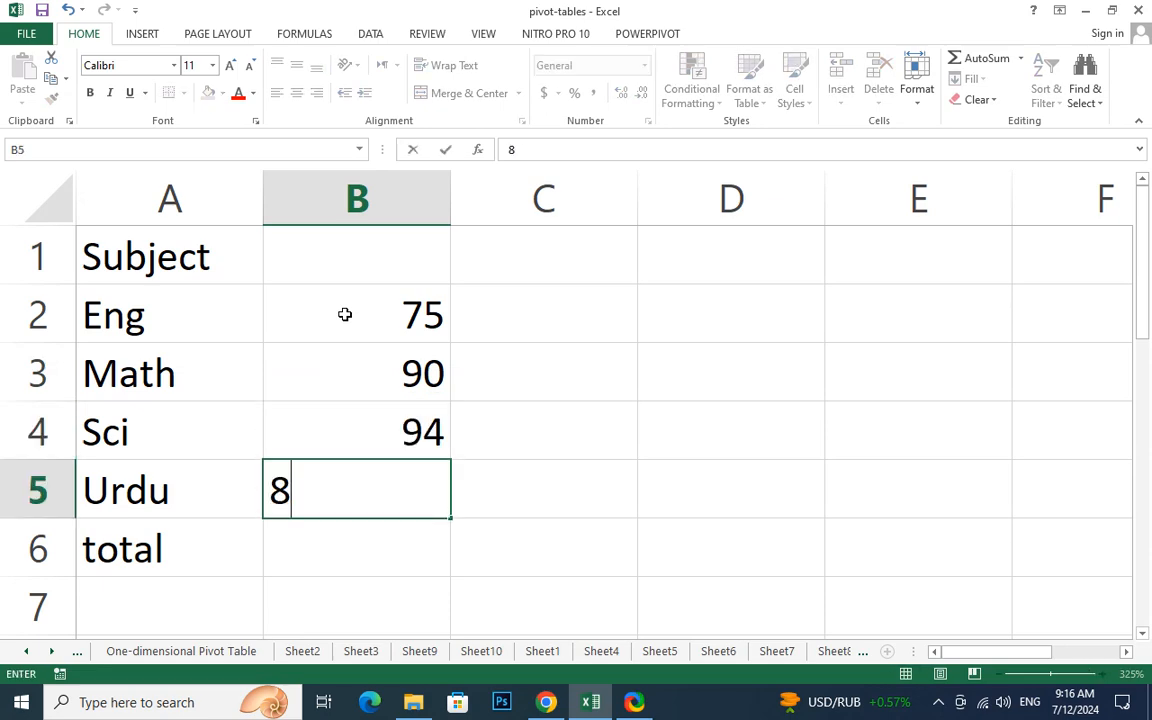
{"action": "key", "text": "Return"}
- Sum the marks in B2:B5 into the total cell B6 with AutoSum
{"action": "left_click_drag", "start_coordinate": [343, 340], "coordinate": [368, 486]}
{"action": "left_click", "coordinate": [966, 60]}
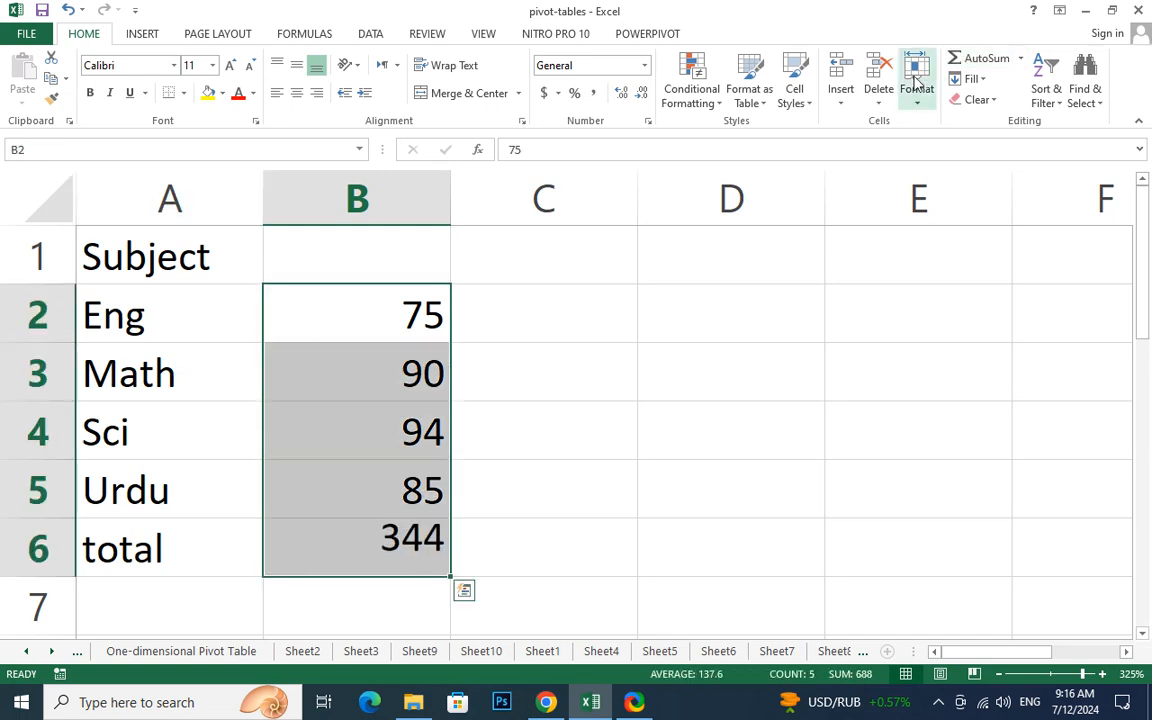
{"action": "left_click", "coordinate": [309, 546]}
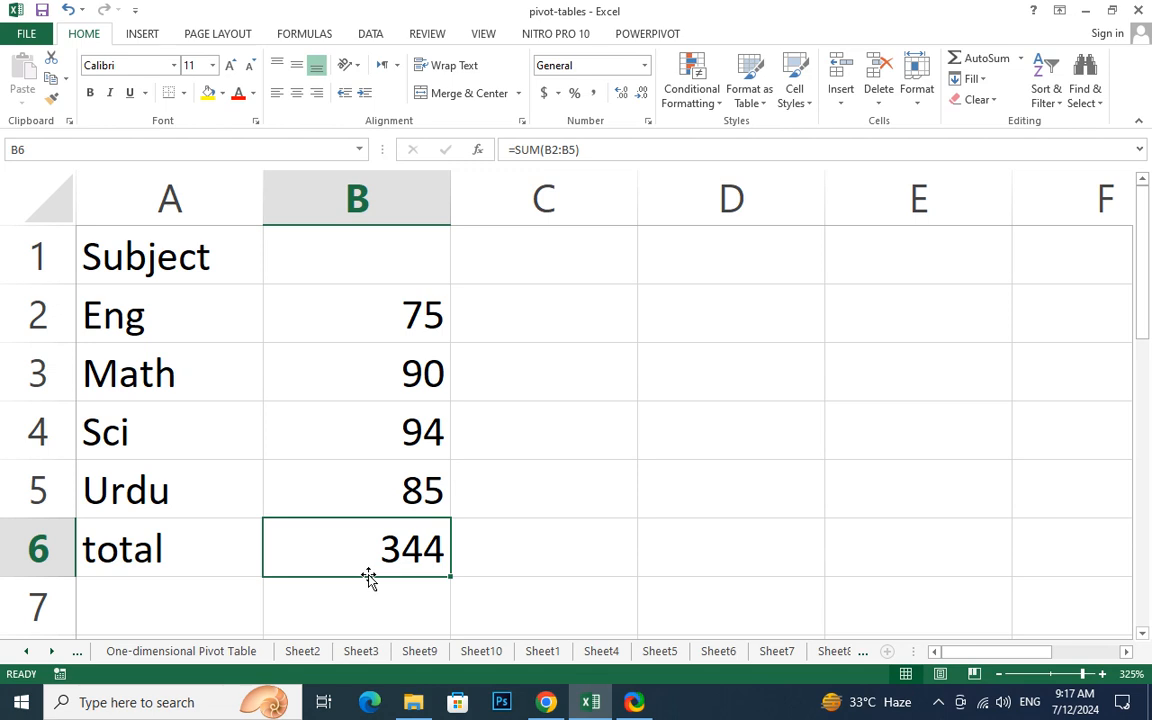
- Change the Sci mark in cell B4 to 45 and select the total cell B6
{"action": "left_click", "coordinate": [391, 428]}
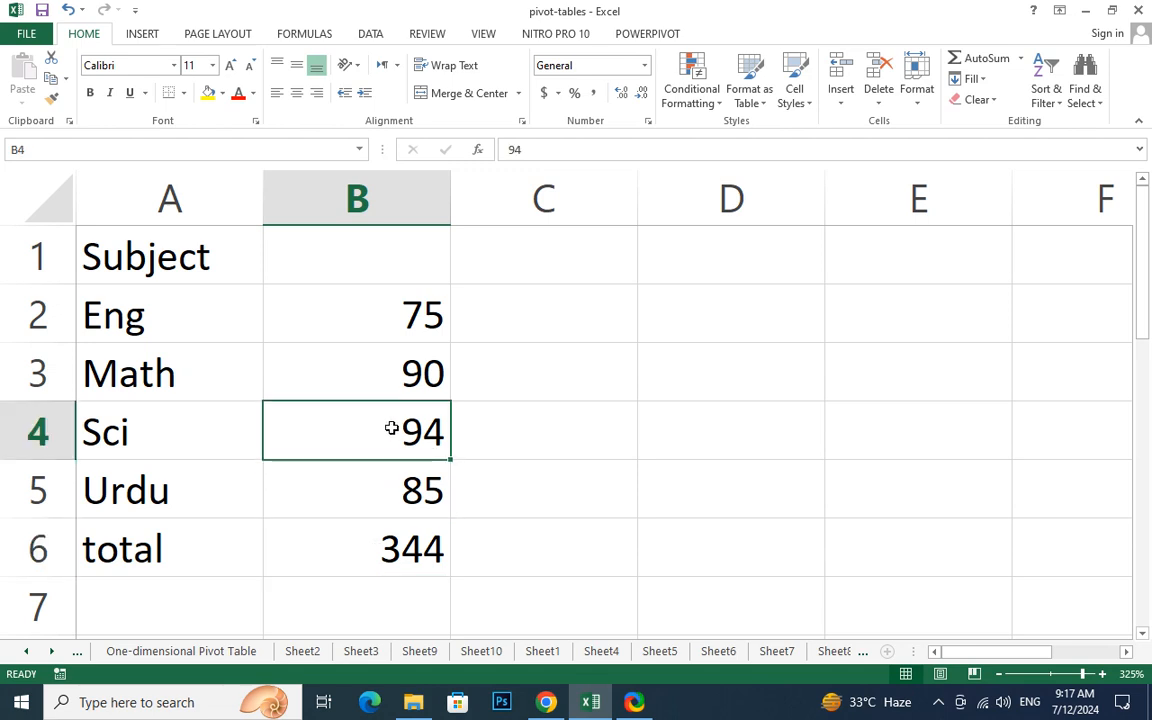
{"action": "type", "text": "45"}
{"action": "key", "text": "Return"}
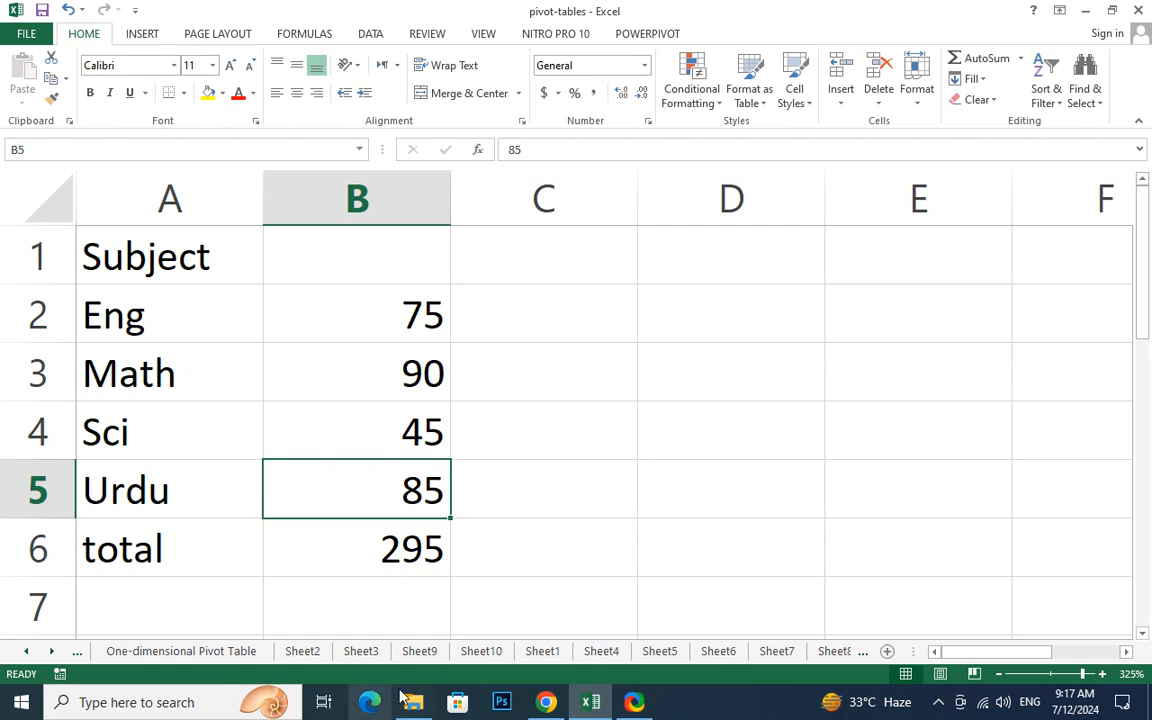
{"action": "left_click", "coordinate": [362, 545]}
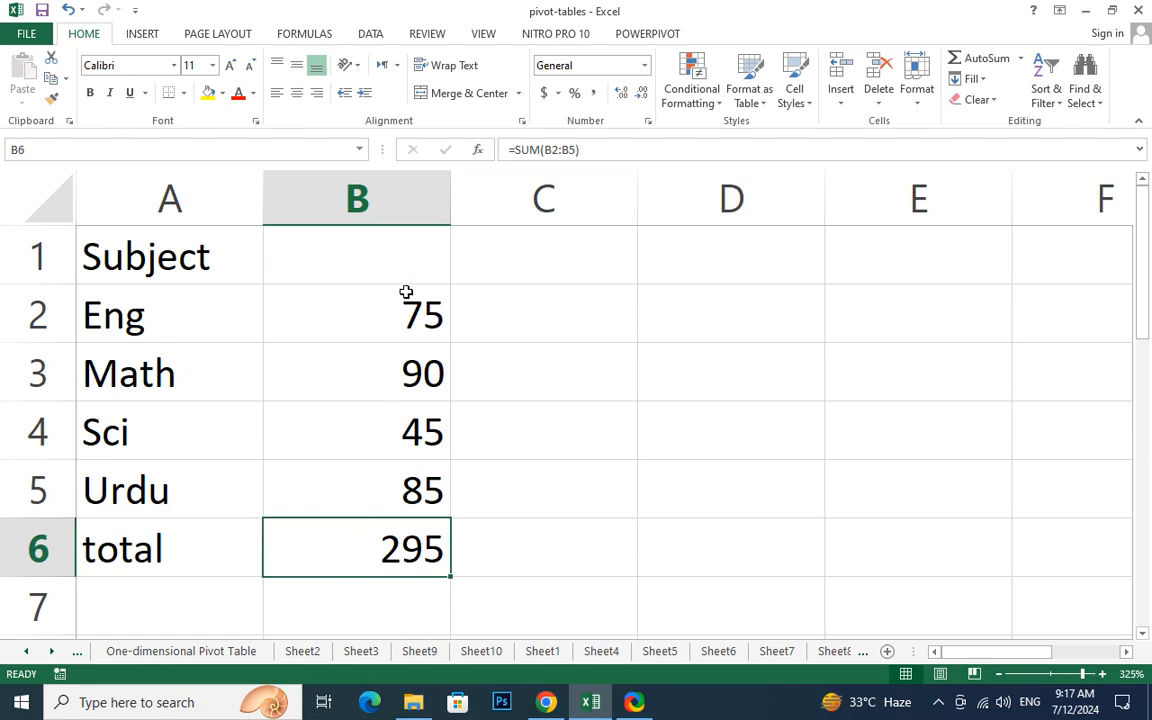
- Start a Goal Seek with the total cell B6 as the set cell and 320 as the target value
{"action": "left_click_drag", "start_coordinate": [398, 310], "coordinate": [411, 483]}
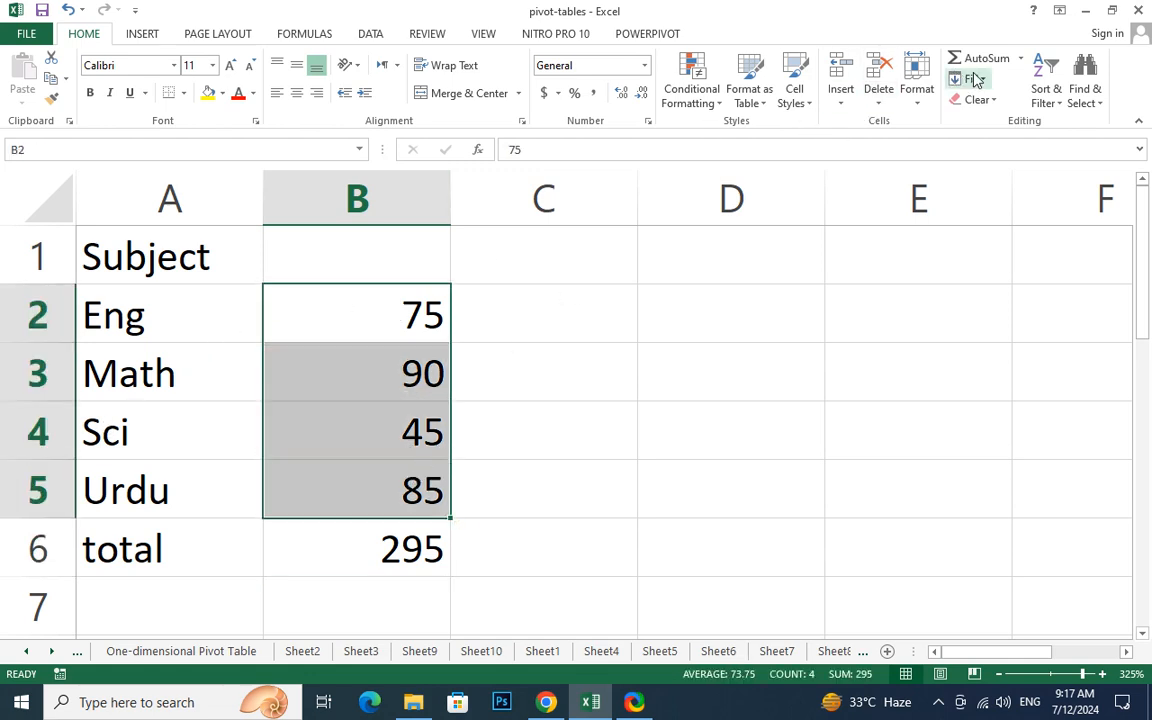
{"action": "left_click", "coordinate": [369, 36]}
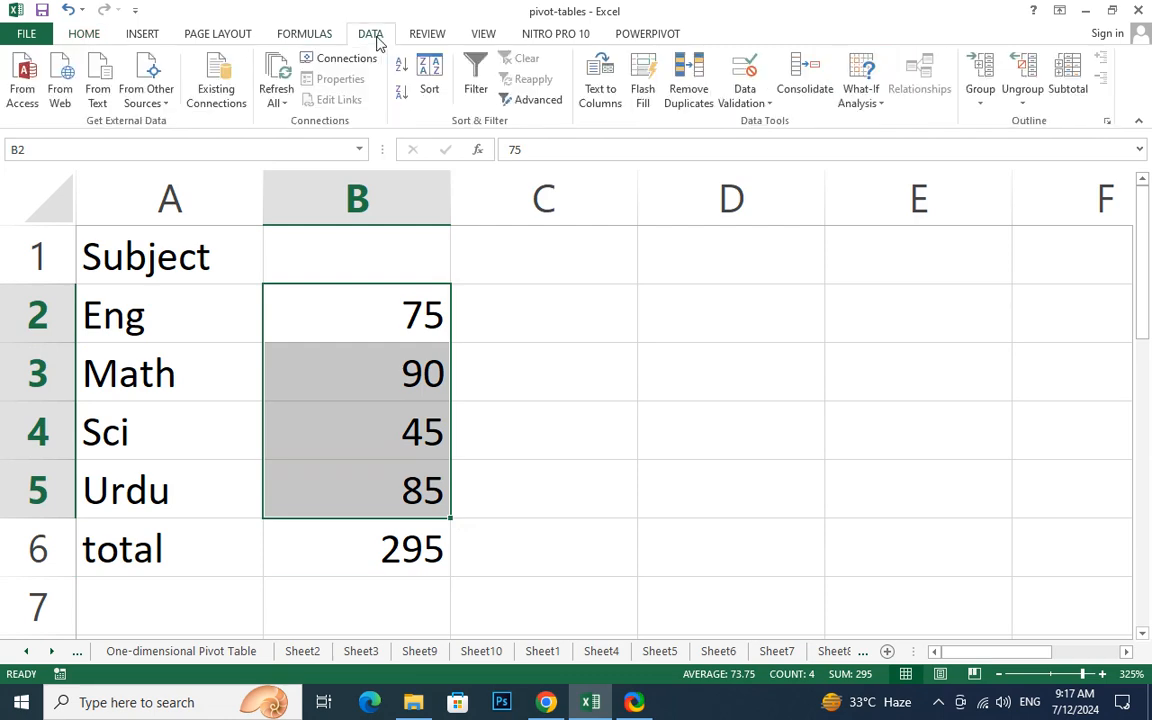
{"action": "left_click", "coordinate": [876, 98]}
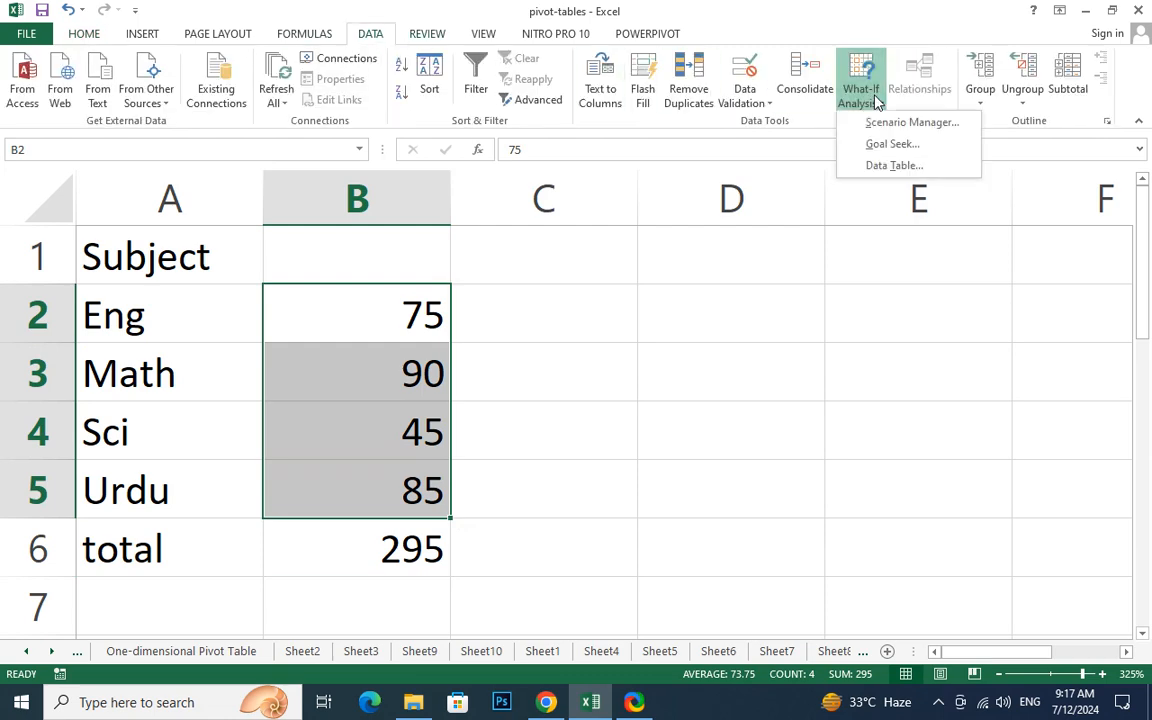
{"action": "left_click", "coordinate": [872, 145]}
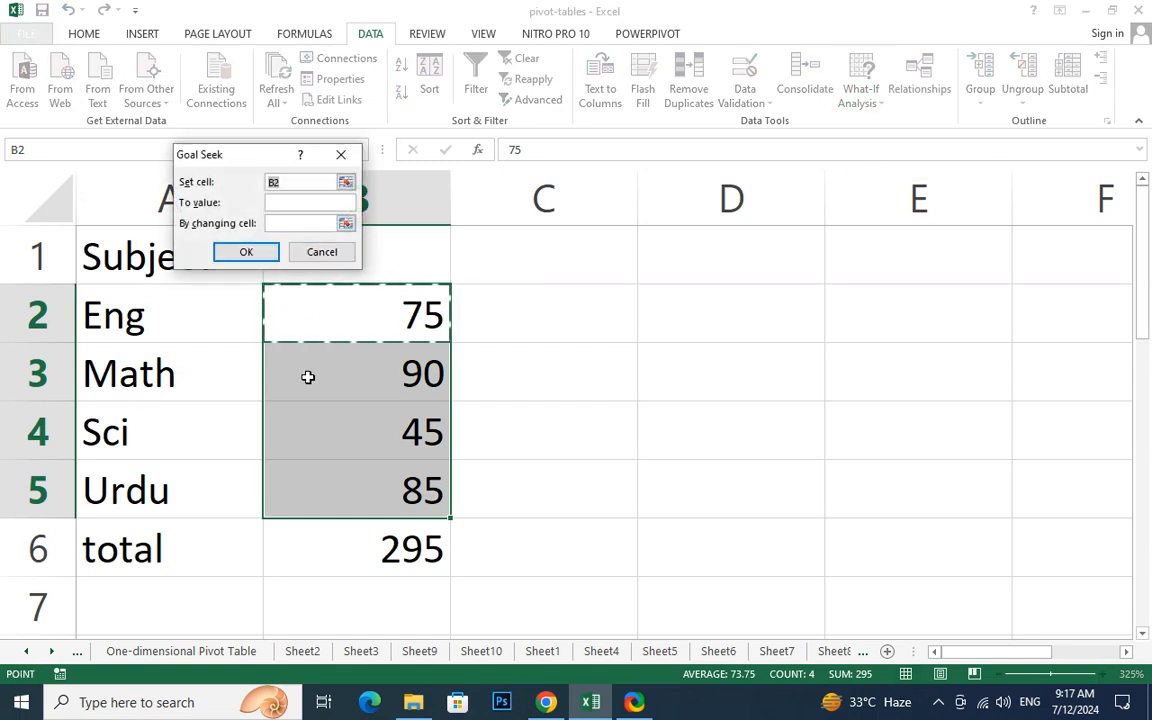
{"action": "left_click", "coordinate": [353, 554]}
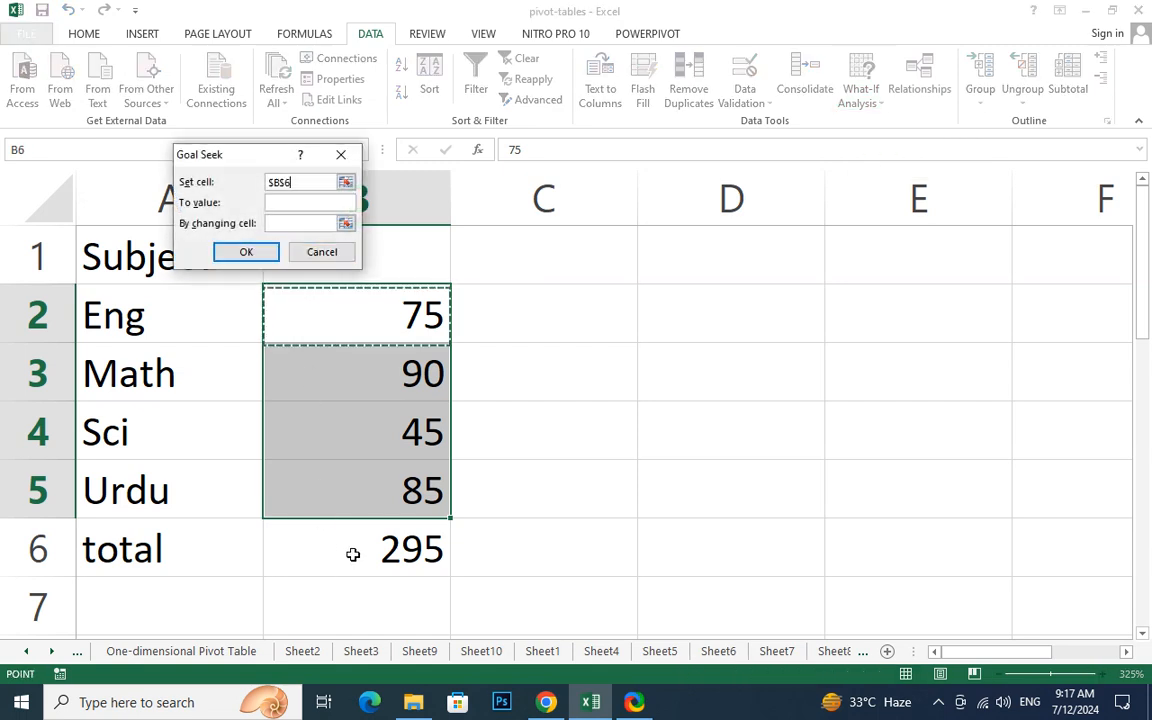
{"action": "left_click", "coordinate": [310, 204]}
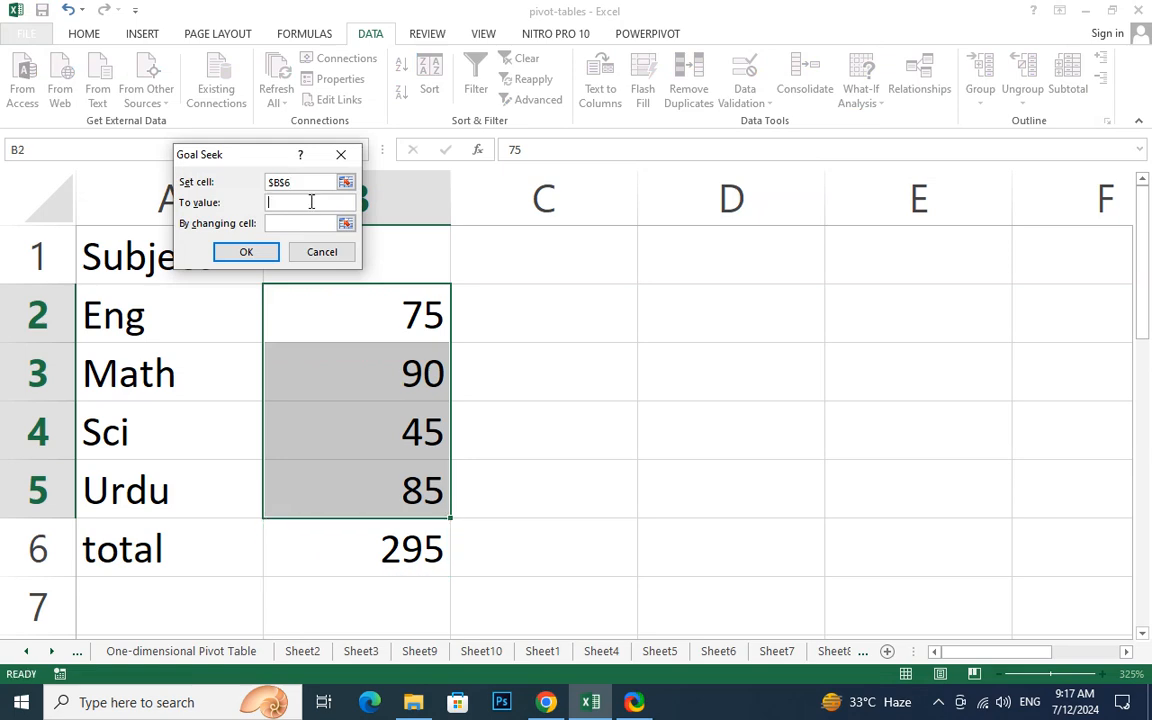
{"action": "type", "text": "320"}
- Run the Goal Seek by changing the Eng mark in cell B2, and discard the solution
{"action": "left_click", "coordinate": [347, 228]}
{"action": "left_click_drag", "start_coordinate": [368, 329], "coordinate": [377, 479]}
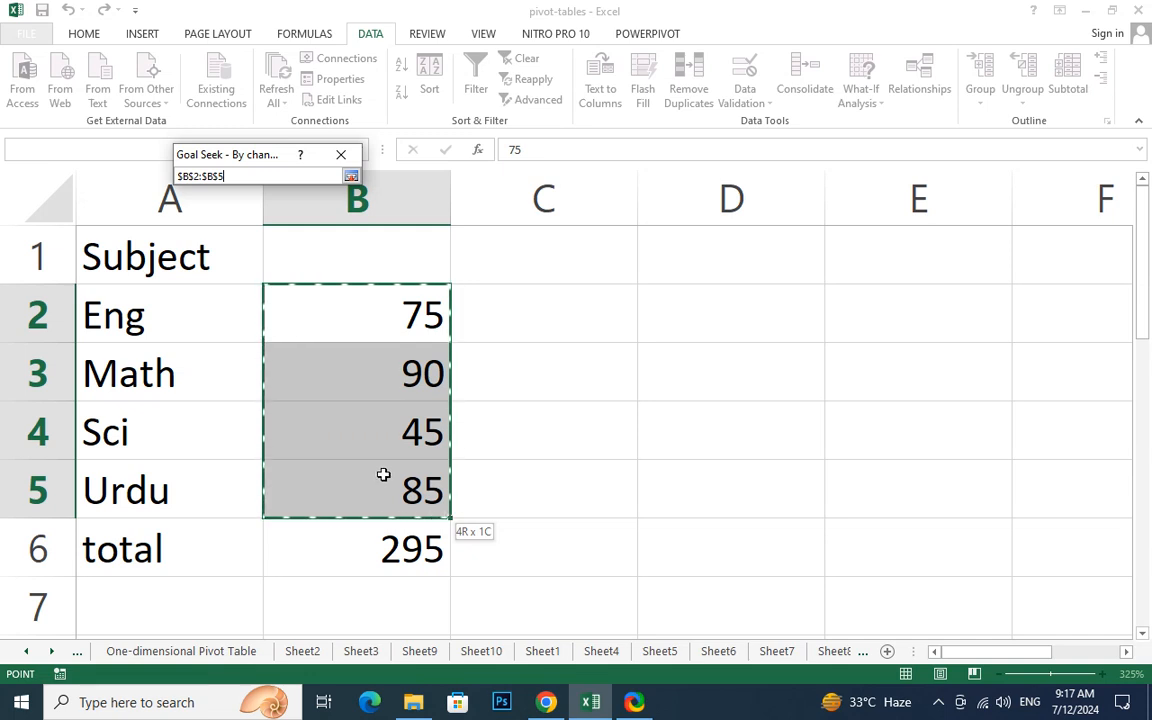
{"action": "left_click_drag", "start_coordinate": [422, 467], "coordinate": [429, 329]}
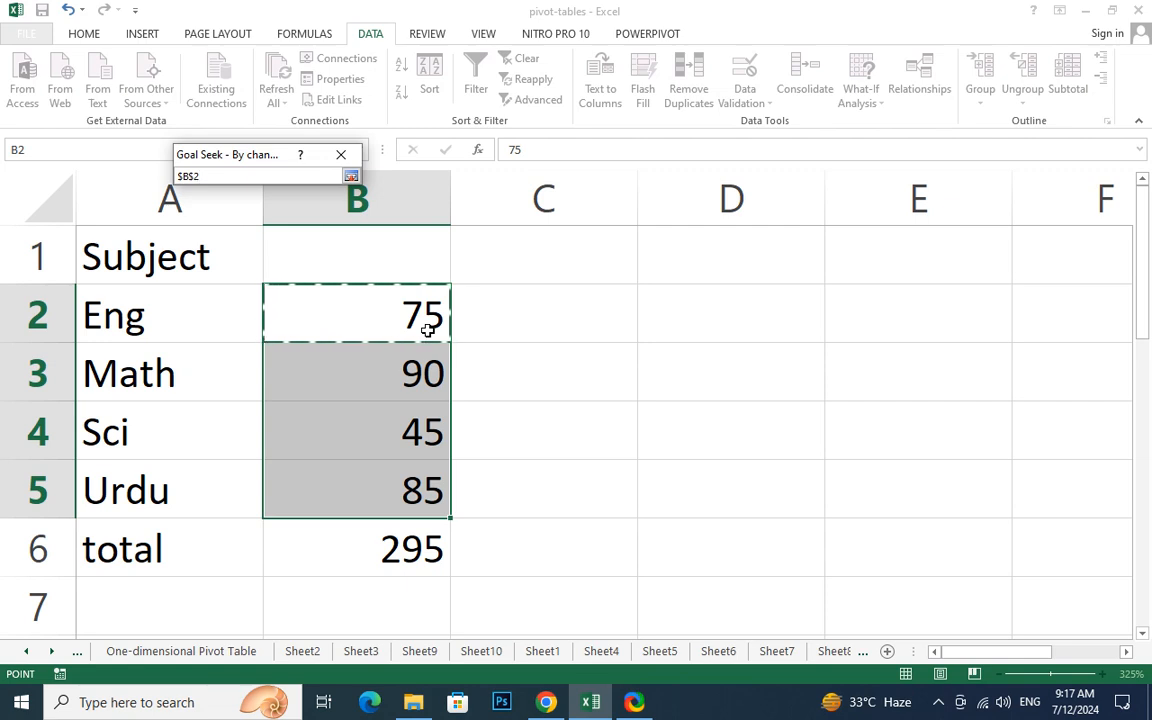
{"action": "left_click", "coordinate": [351, 177]}
{"action": "left_click", "coordinate": [240, 252]}
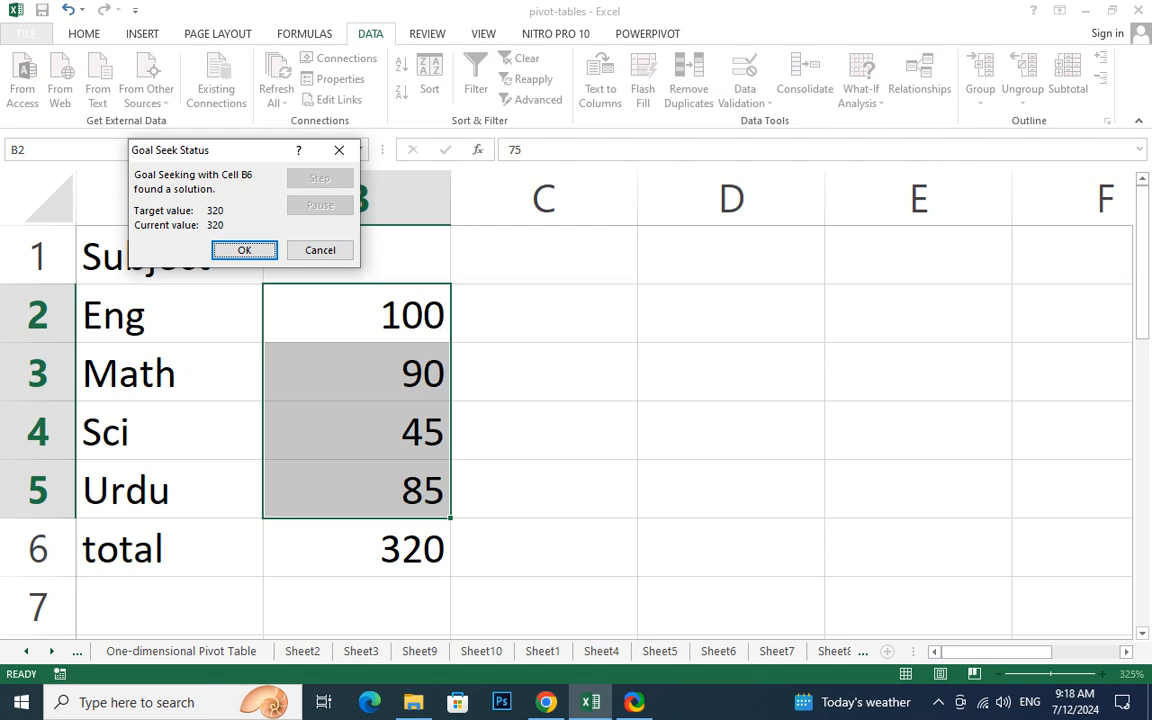
{"action": "left_click", "coordinate": [319, 252]}
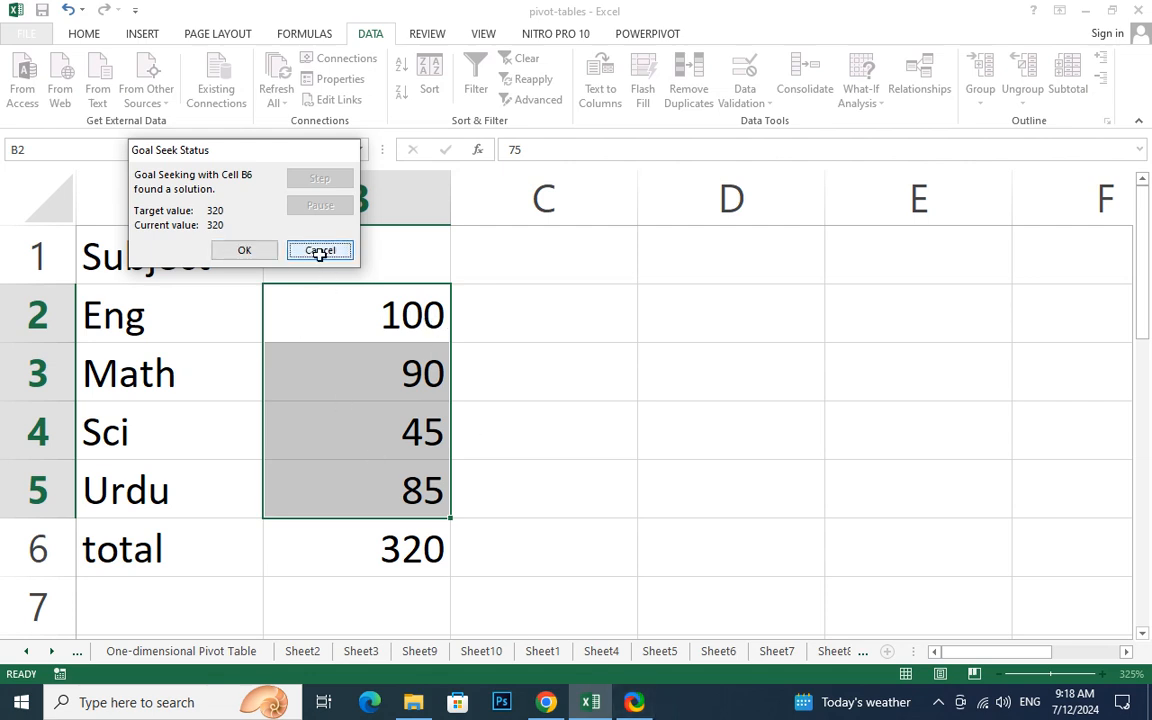
- Review the individual marks in B2:B5 and the sum formula in the total cell B6
{"action": "left_click", "coordinate": [393, 424]}
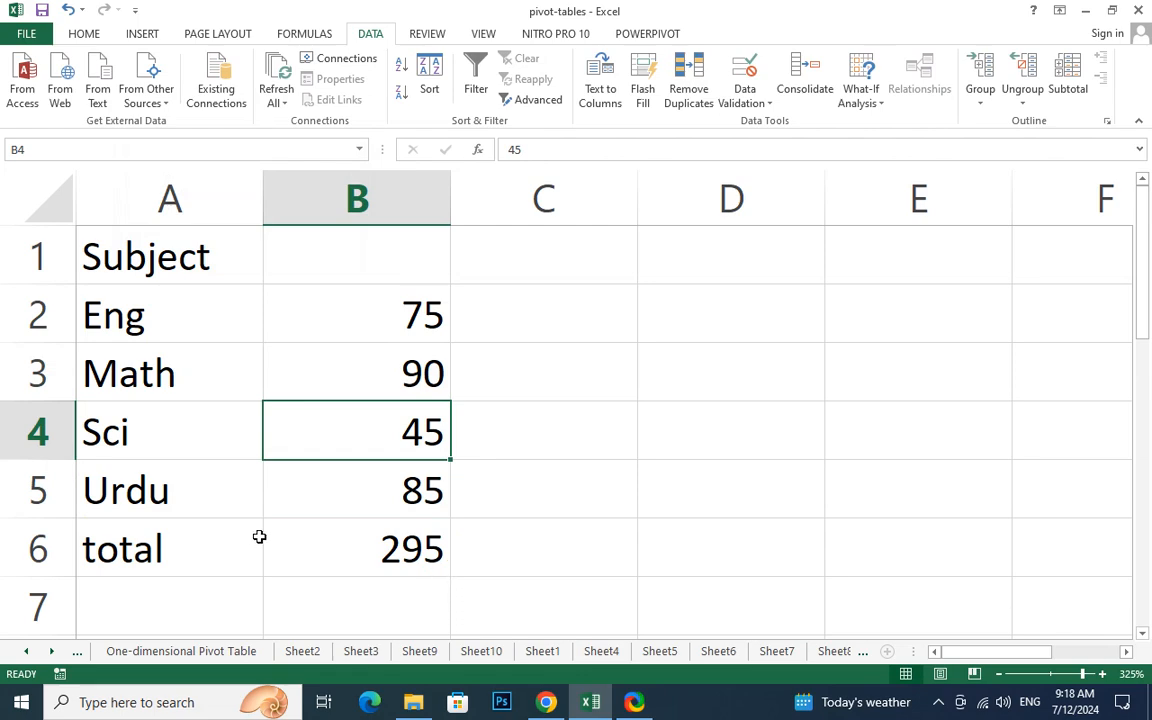
{"action": "left_click", "coordinate": [383, 550]}
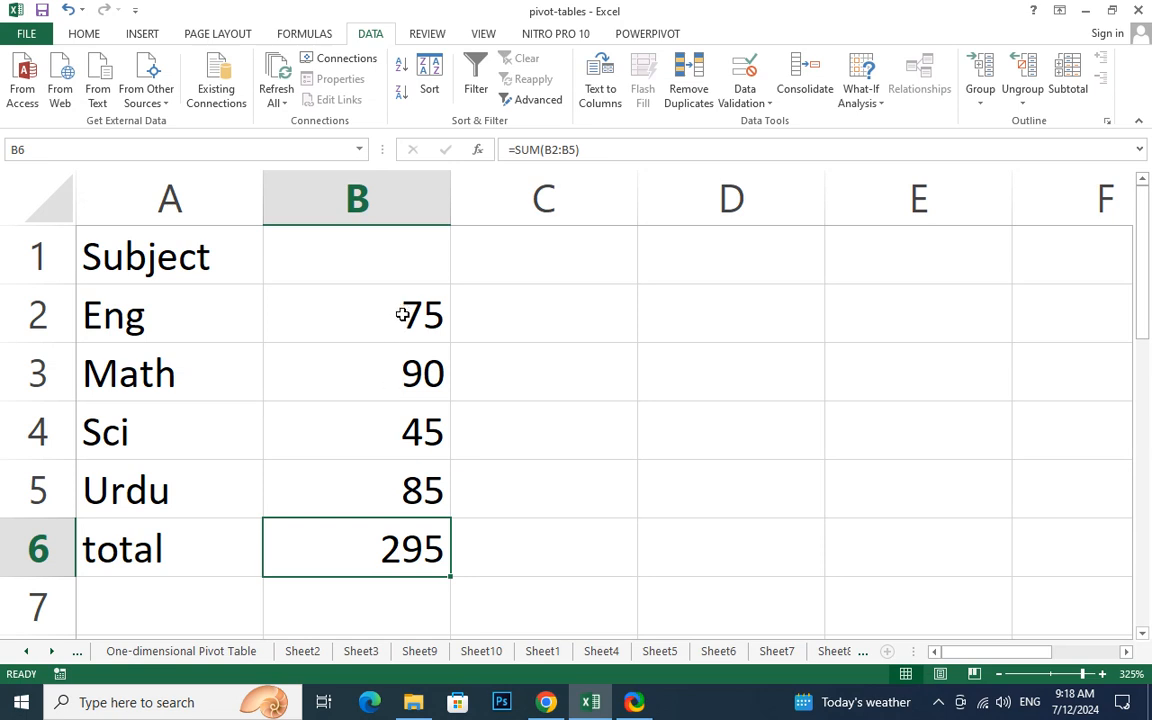
{"action": "left_click", "coordinate": [539, 301]}
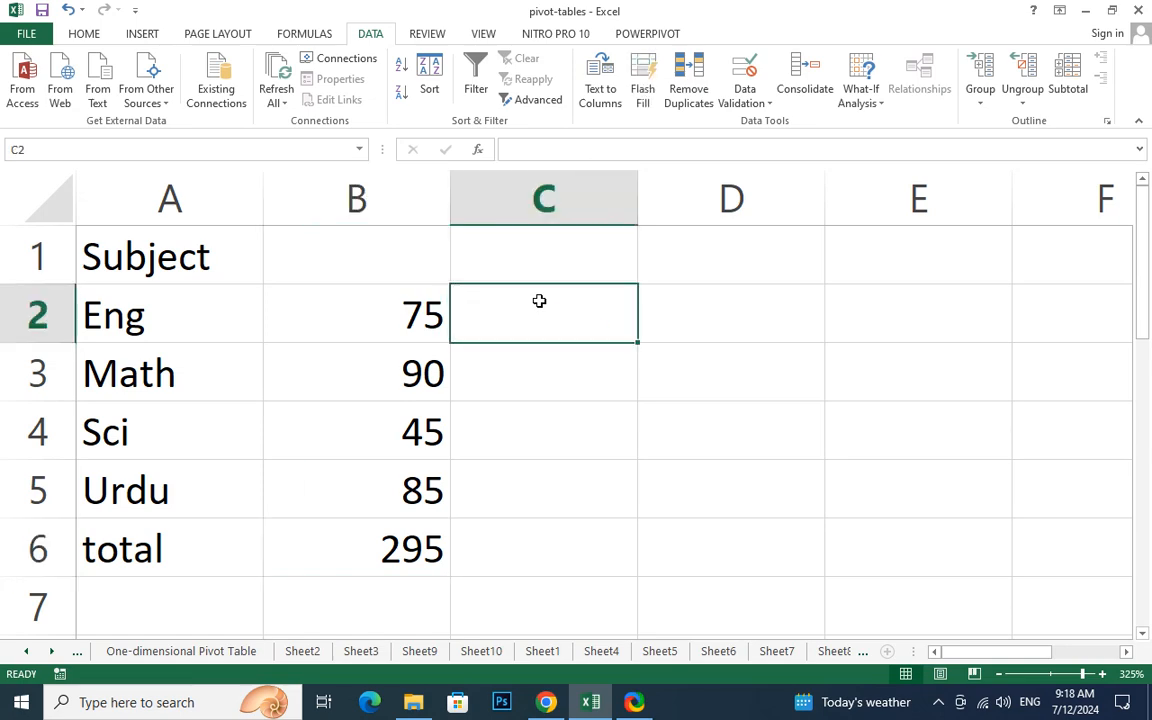
{"action": "left_click", "coordinate": [373, 328]}
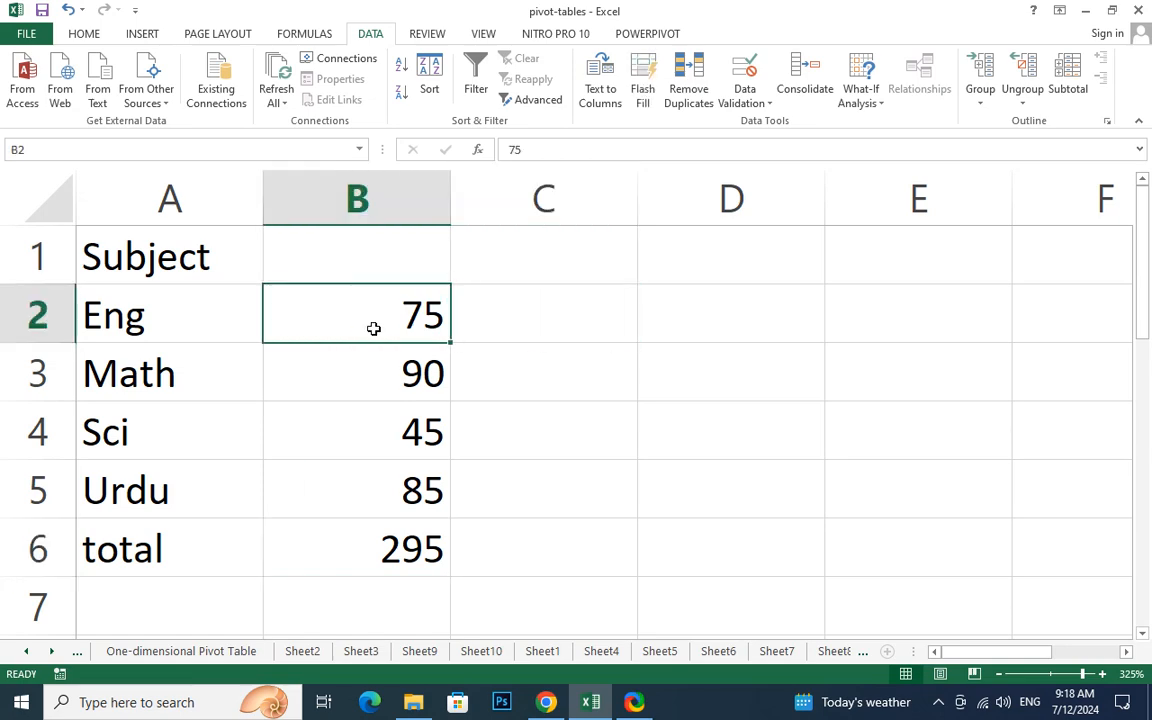
{"action": "left_click", "coordinate": [381, 481]}
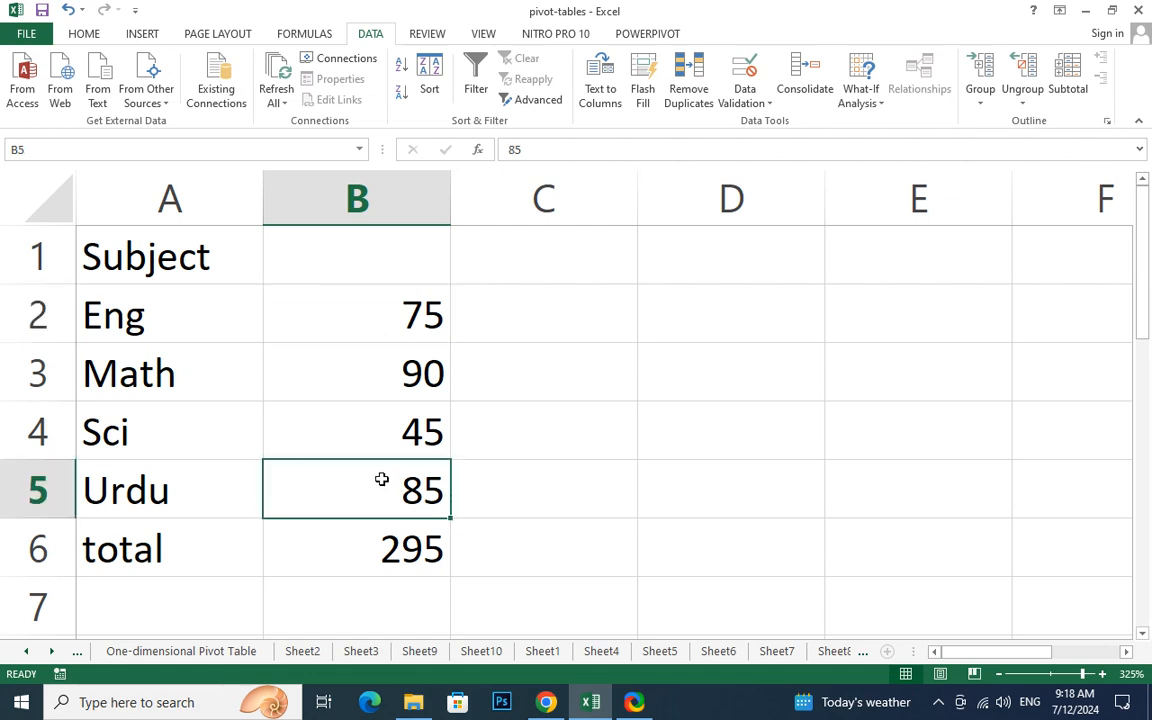
{"action": "left_click", "coordinate": [427, 432]}
{"action": "left_click", "coordinate": [418, 373]}
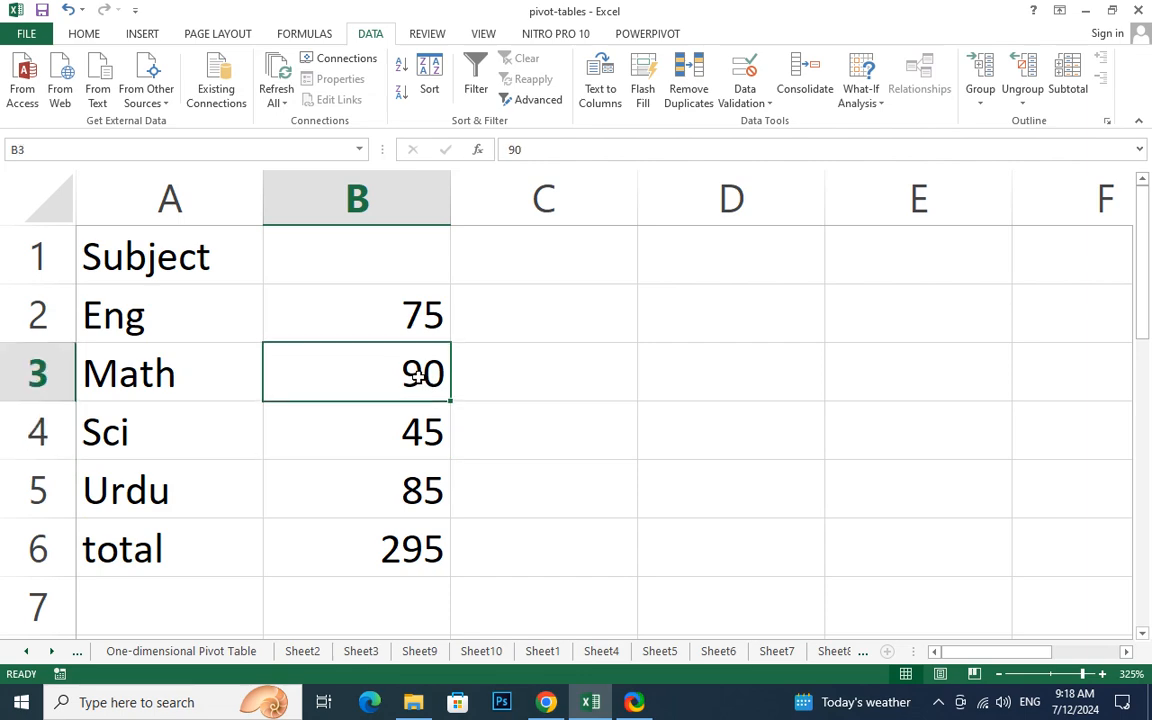
{"action": "left_click", "coordinate": [404, 320]}
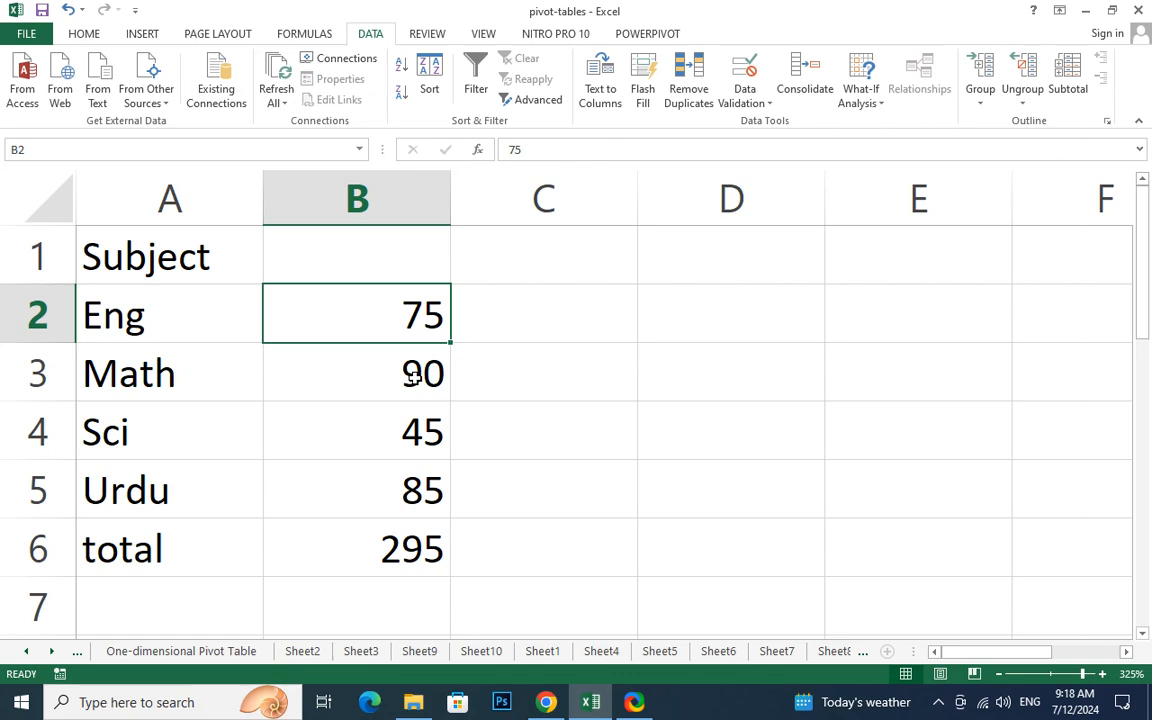
- Enter the value 200 in cell D2, beside the marks table
{"action": "left_click", "coordinate": [746, 301]}
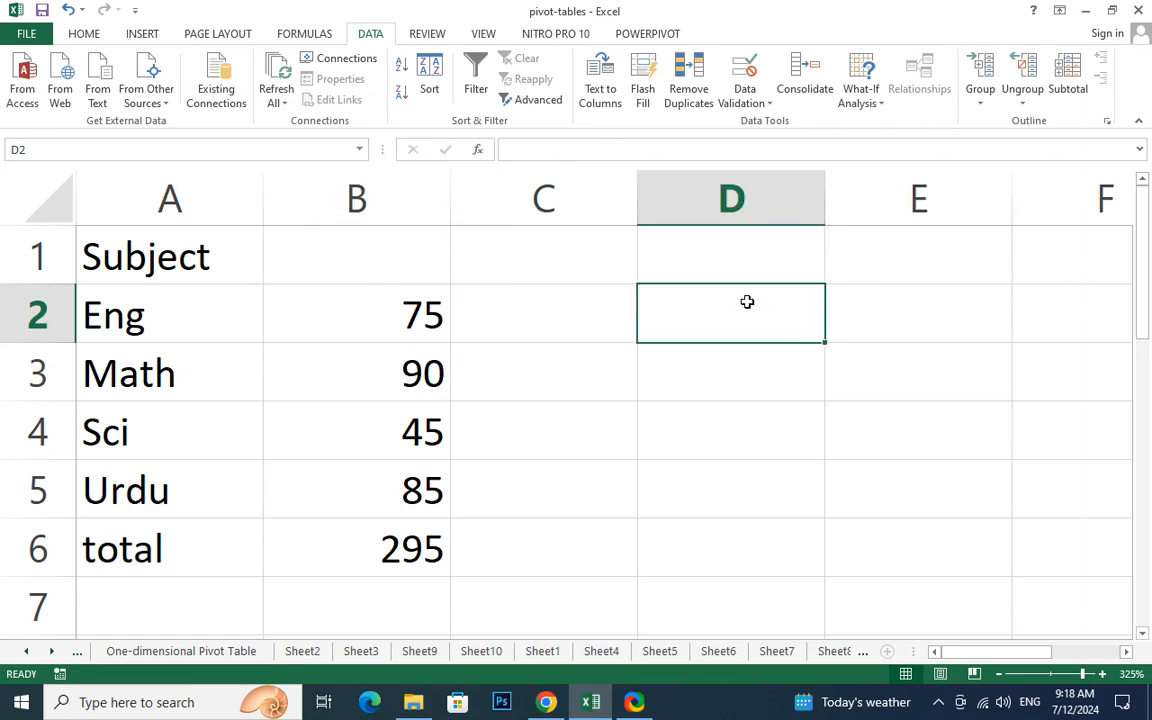
{"action": "type", "text": "200"}
{"action": "key", "text": "Return"}
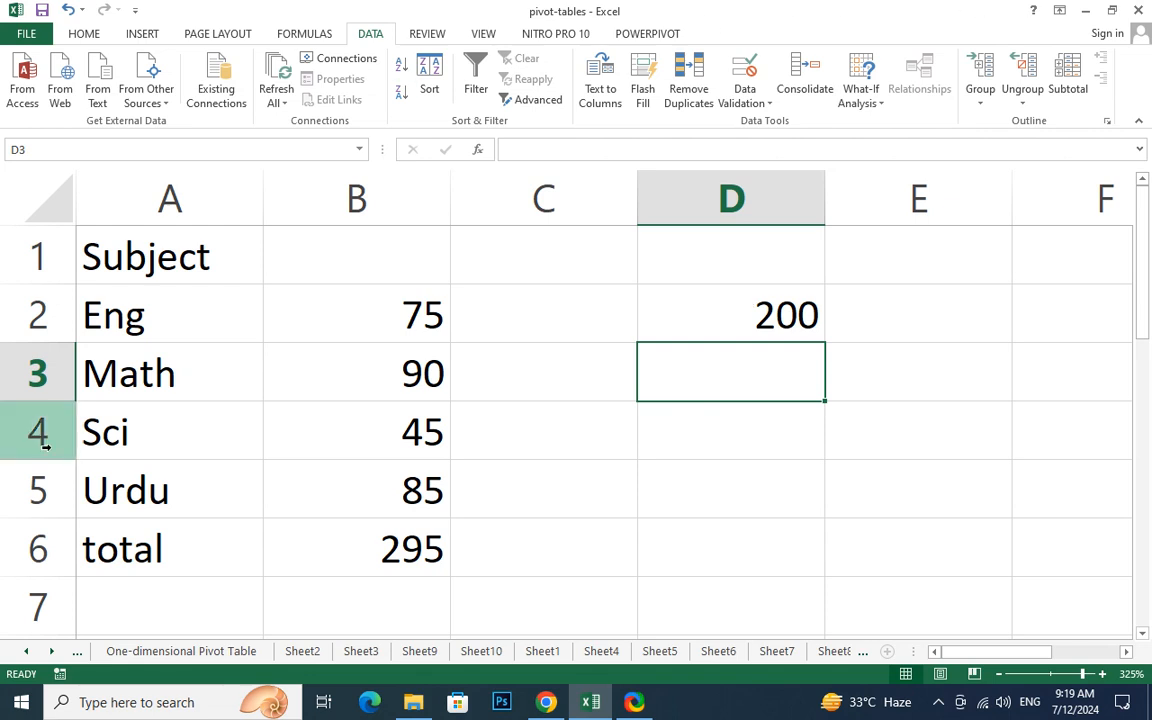
- Start another Goal Seek for the total cell B6 with a target value of 320
{"action": "left_click_drag", "start_coordinate": [400, 309], "coordinate": [405, 482]}
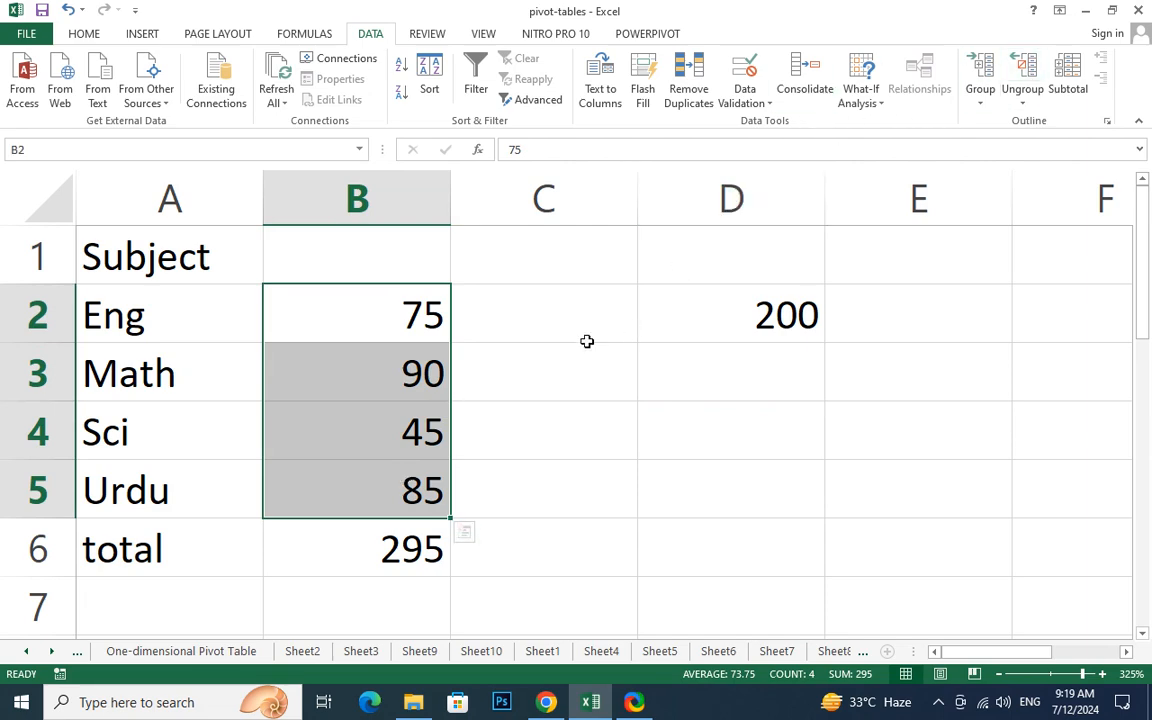
{"action": "left_click", "coordinate": [864, 100]}
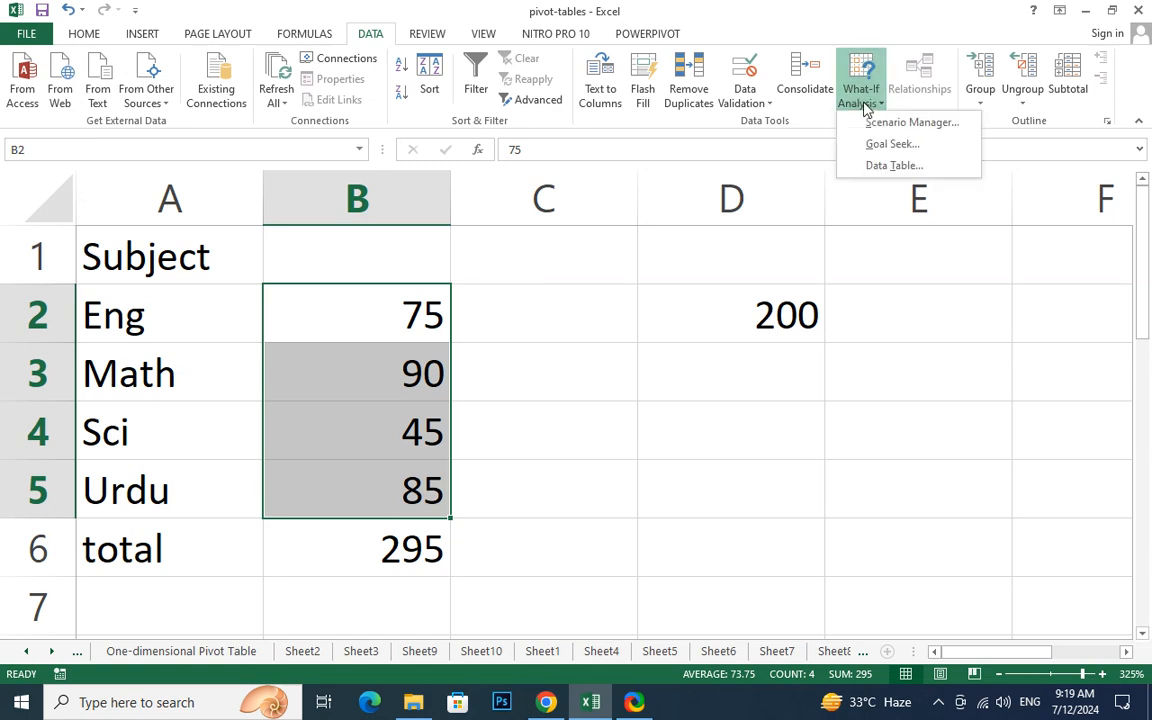
{"action": "left_click", "coordinate": [880, 144]}
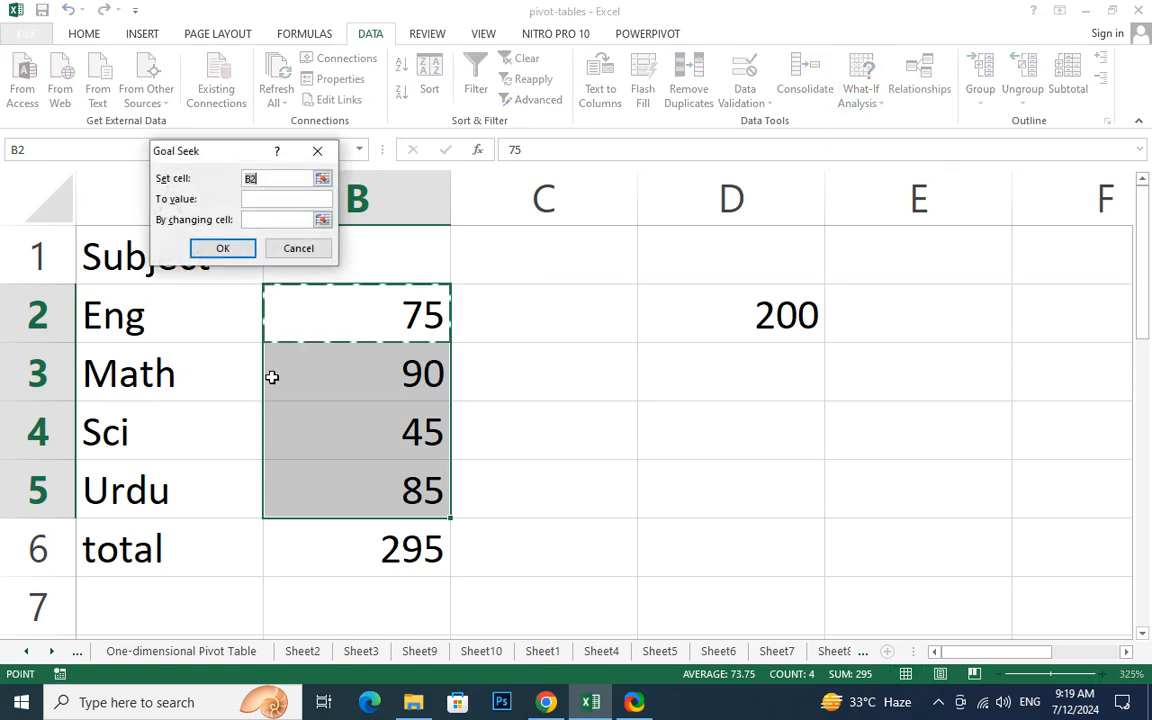
{"action": "left_click", "coordinate": [346, 543]}
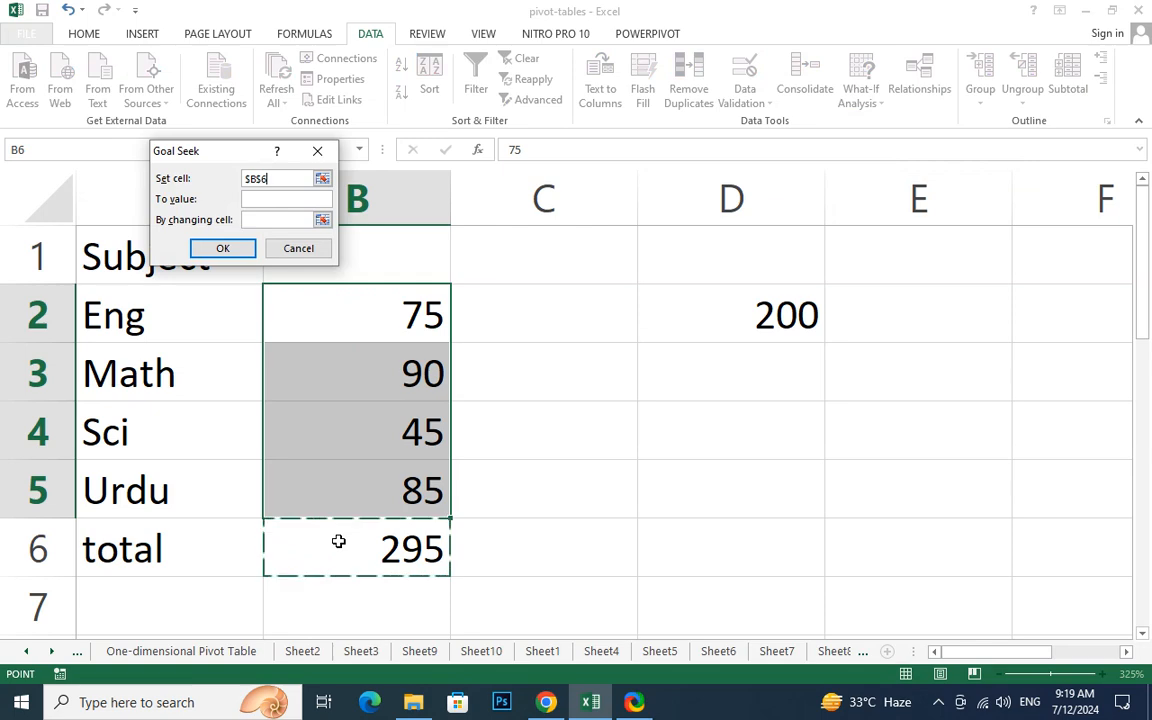
{"action": "left_click", "coordinate": [275, 200]}
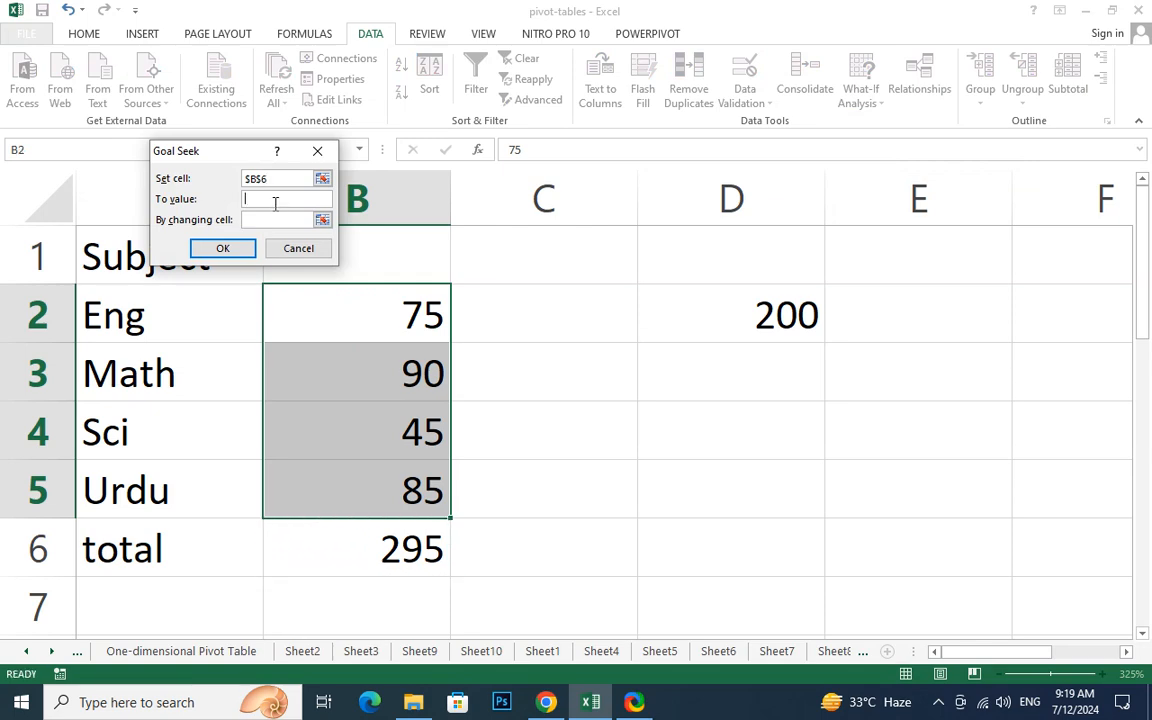
{"action": "type", "text": "320"}
- Try to run the Goal Seek by changing both the Eng and Math marks in B2:B3
{"action": "left_click", "coordinate": [322, 220]}
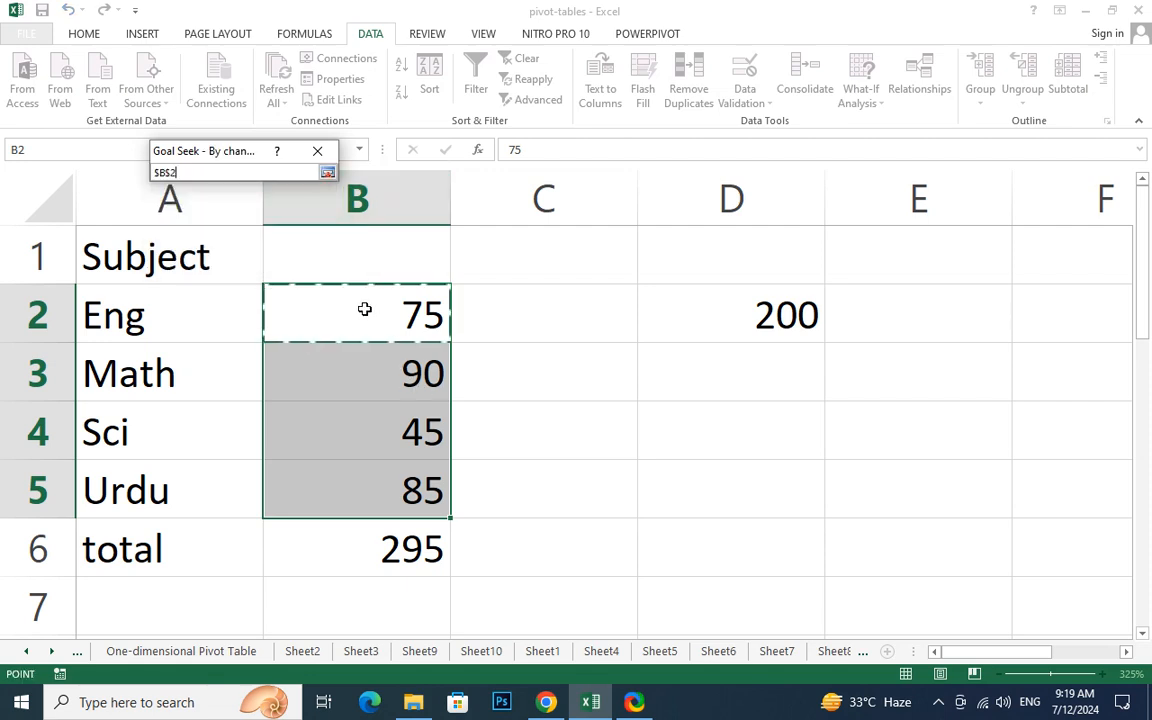
{"action": "left_click_drag", "start_coordinate": [363, 309], "coordinate": [363, 368]}
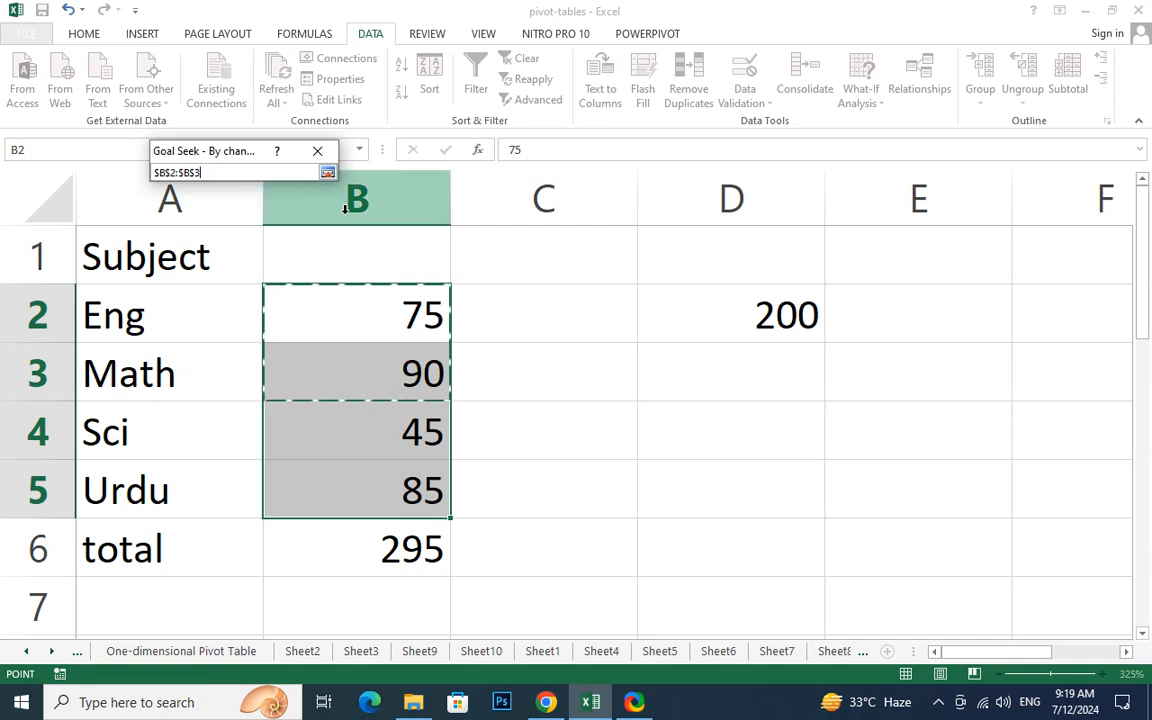
{"action": "left_click", "coordinate": [327, 172]}
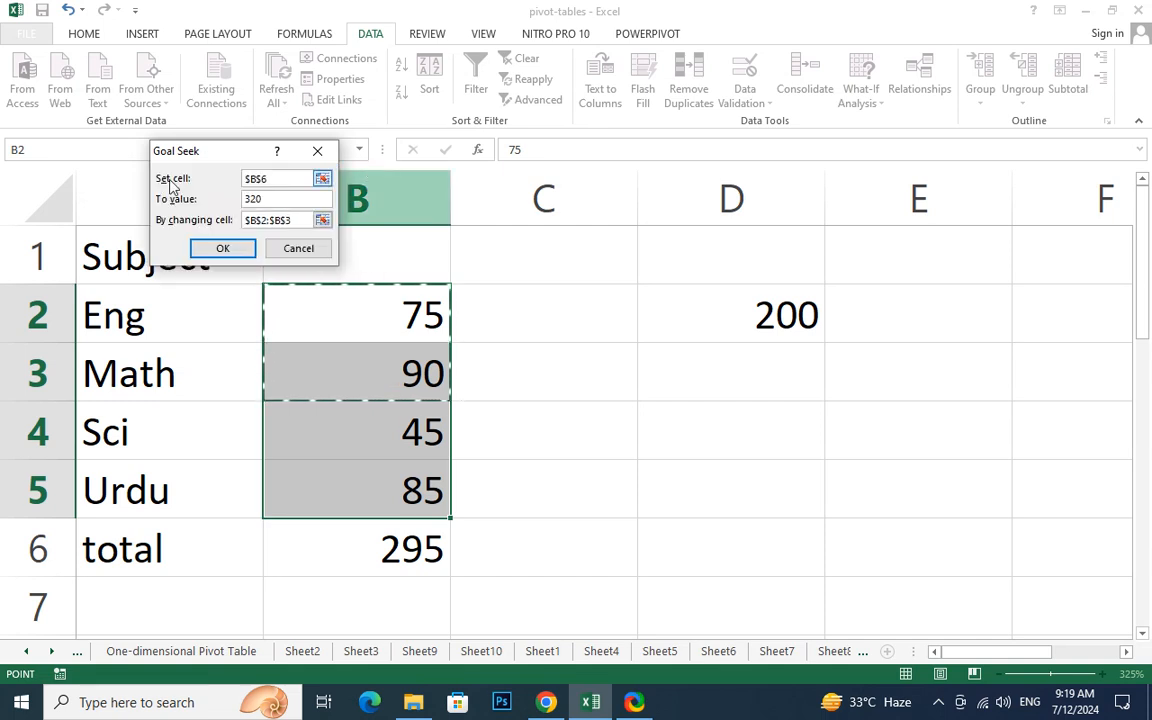
{"action": "left_click", "coordinate": [199, 249]}
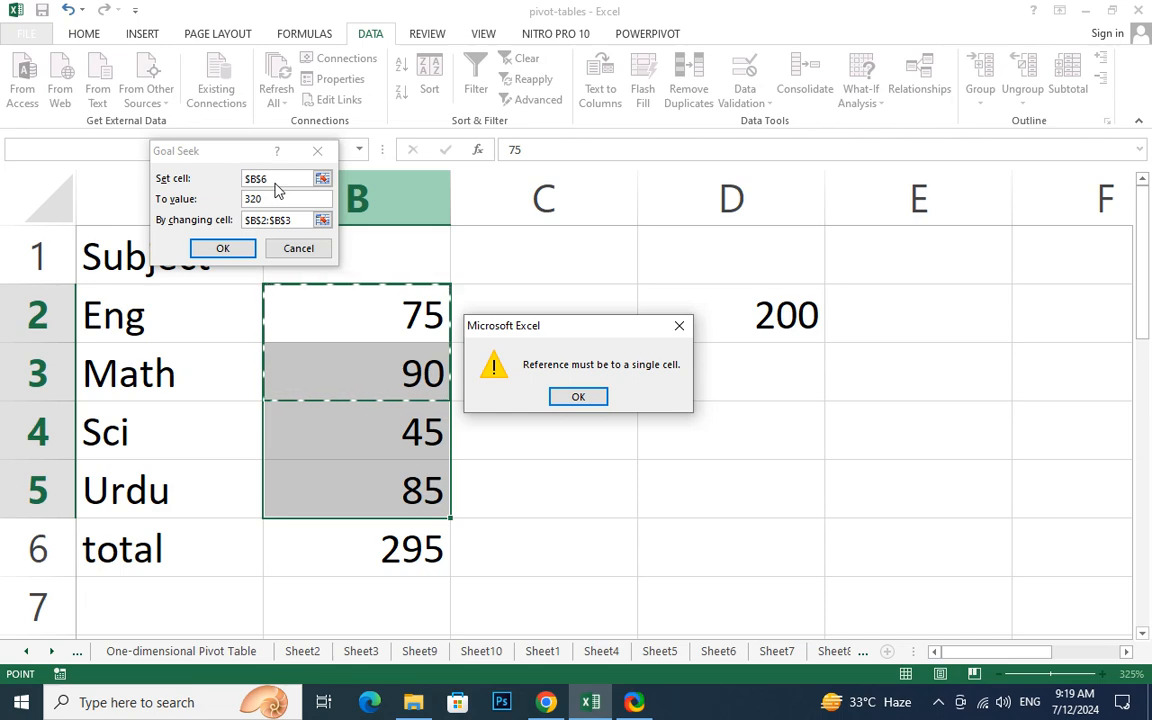
{"action": "left_click", "coordinate": [578, 397]}
- Try to run the Goal Seek with the Eng mark in cell B2 as the set cell
{"action": "left_click", "coordinate": [323, 178]}
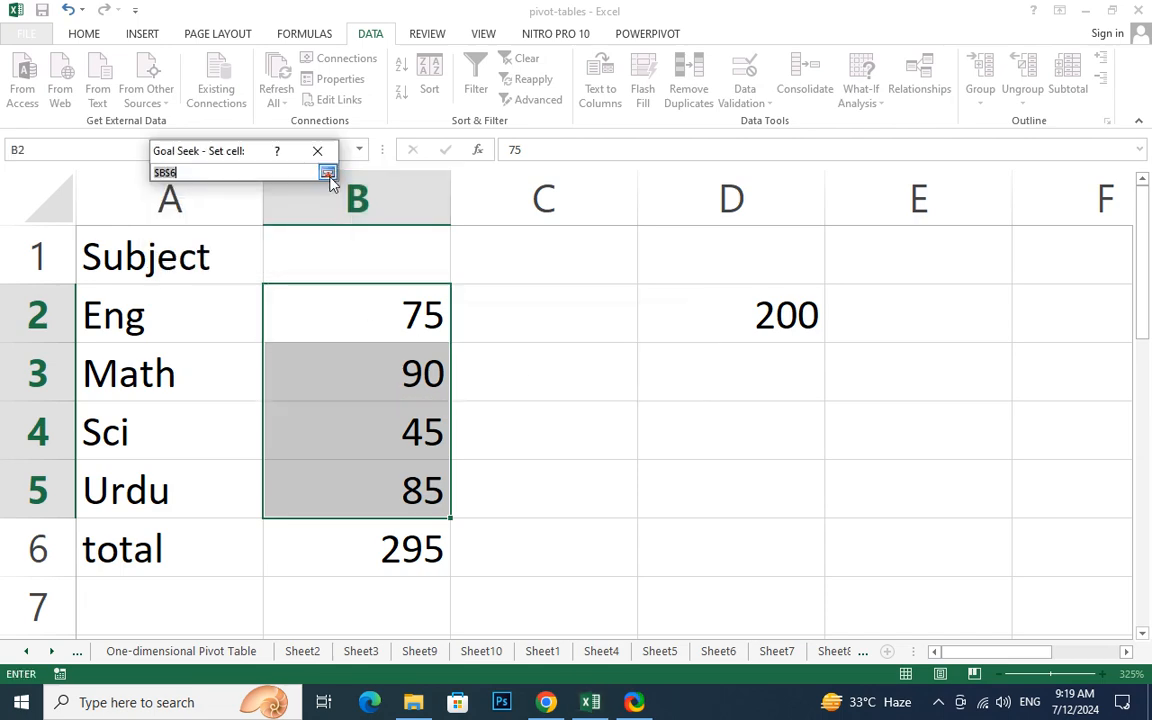
{"action": "left_click", "coordinate": [378, 305]}
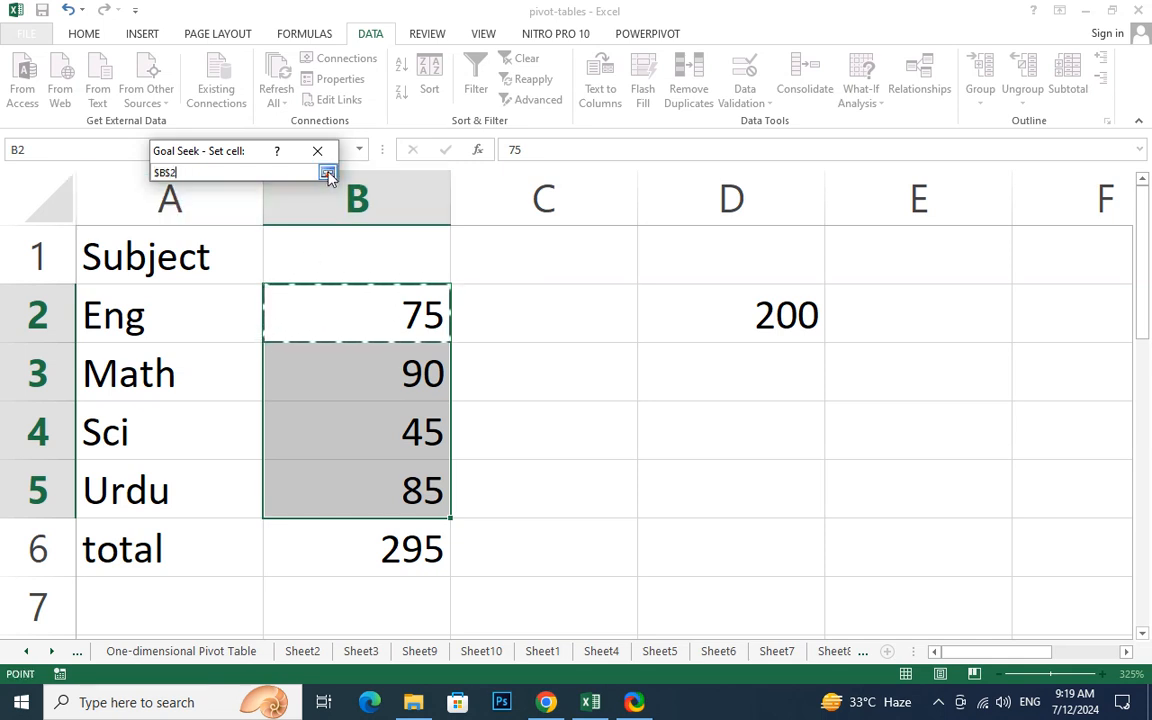
{"action": "left_click", "coordinate": [327, 172]}
{"action": "left_click", "coordinate": [218, 252]}
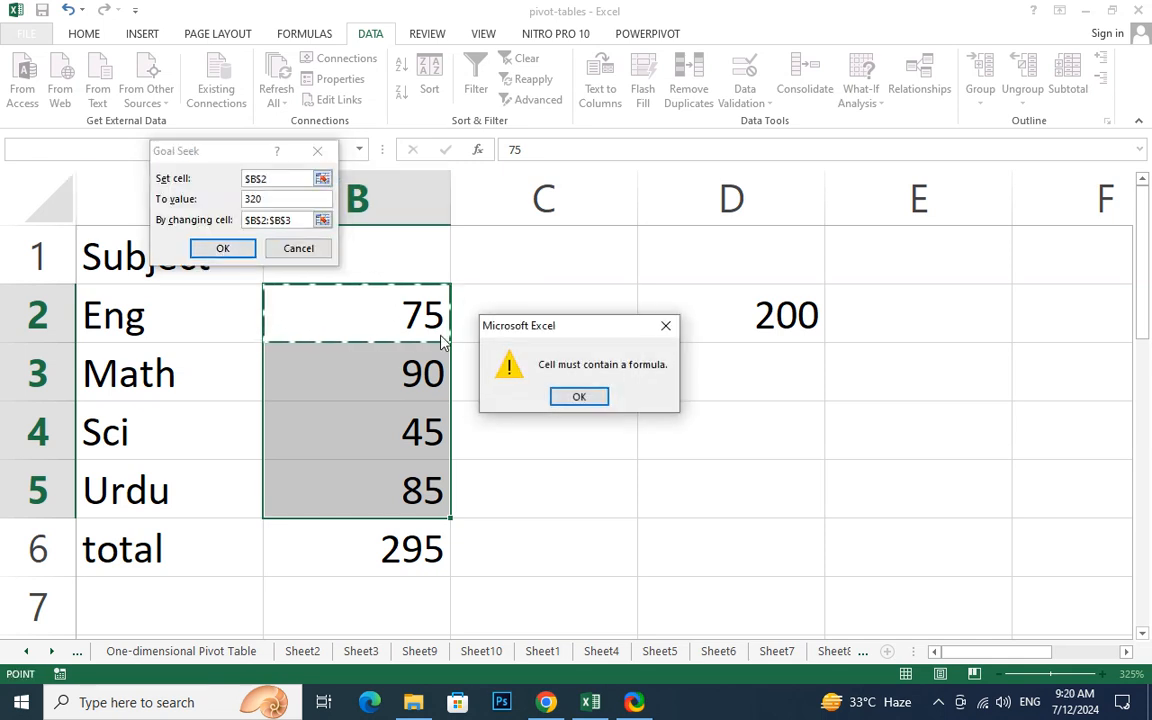
{"action": "left_click", "coordinate": [590, 402]}
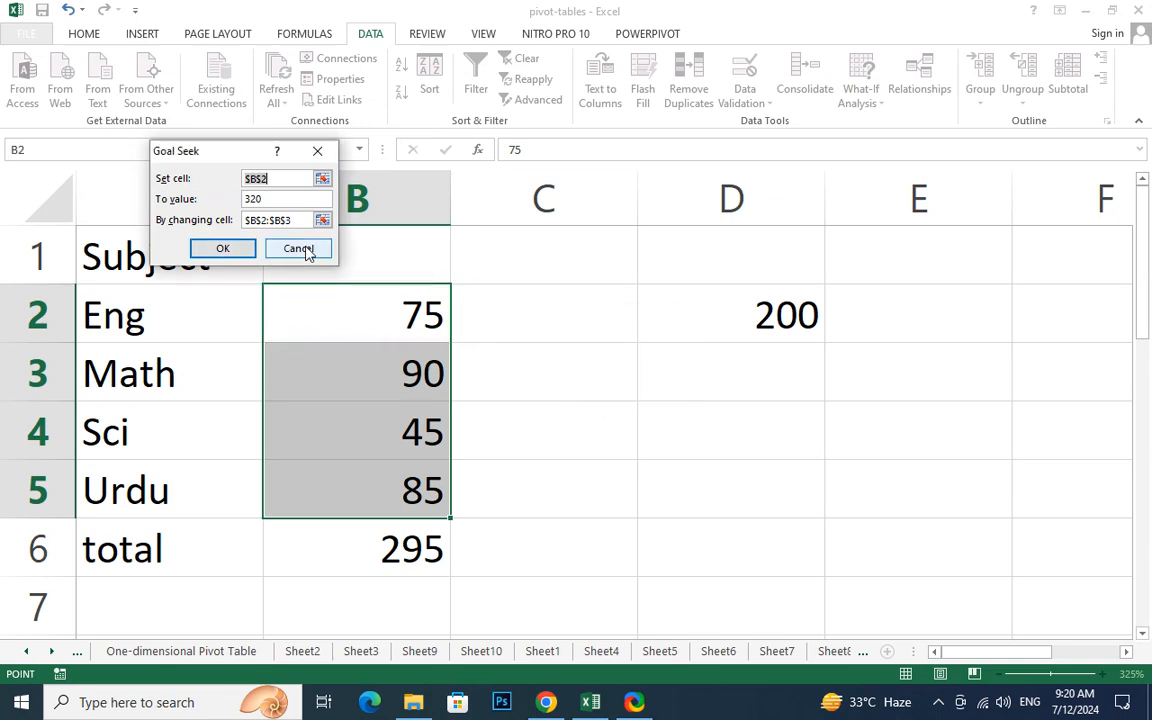
- Restore the total cell B6 as the Goal Seek's set cell
{"action": "left_click", "coordinate": [213, 252]}
{"action": "left_click", "coordinate": [582, 397]}
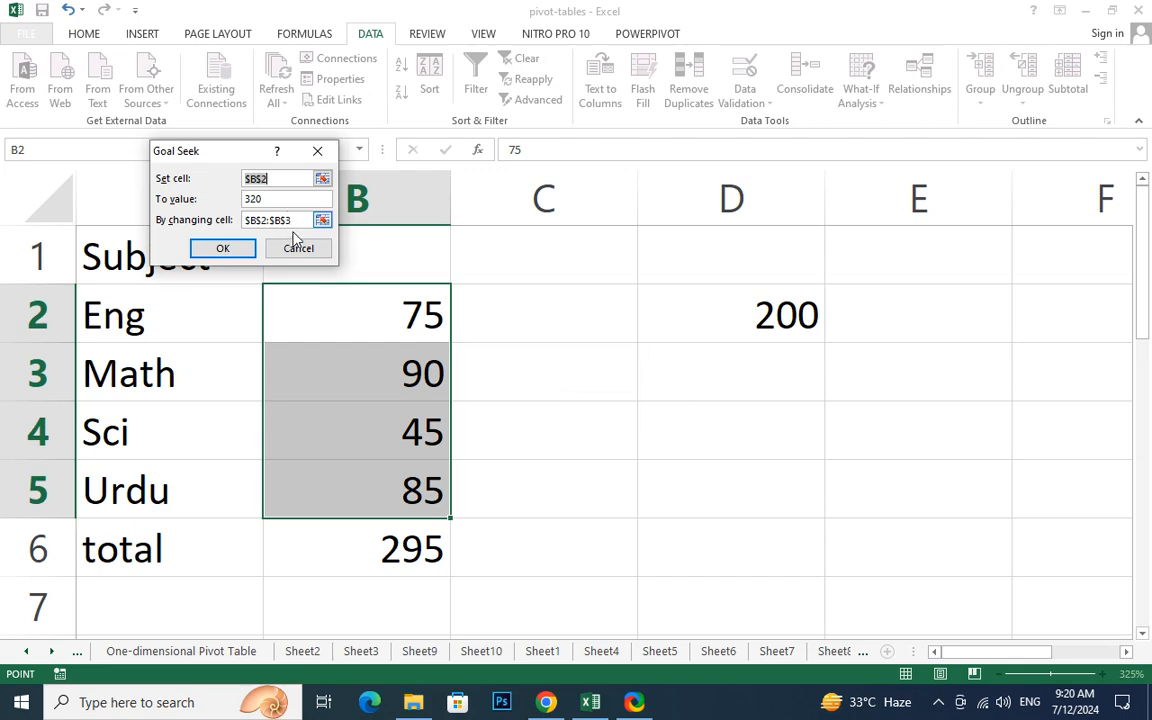
{"action": "left_click", "coordinate": [379, 552]}
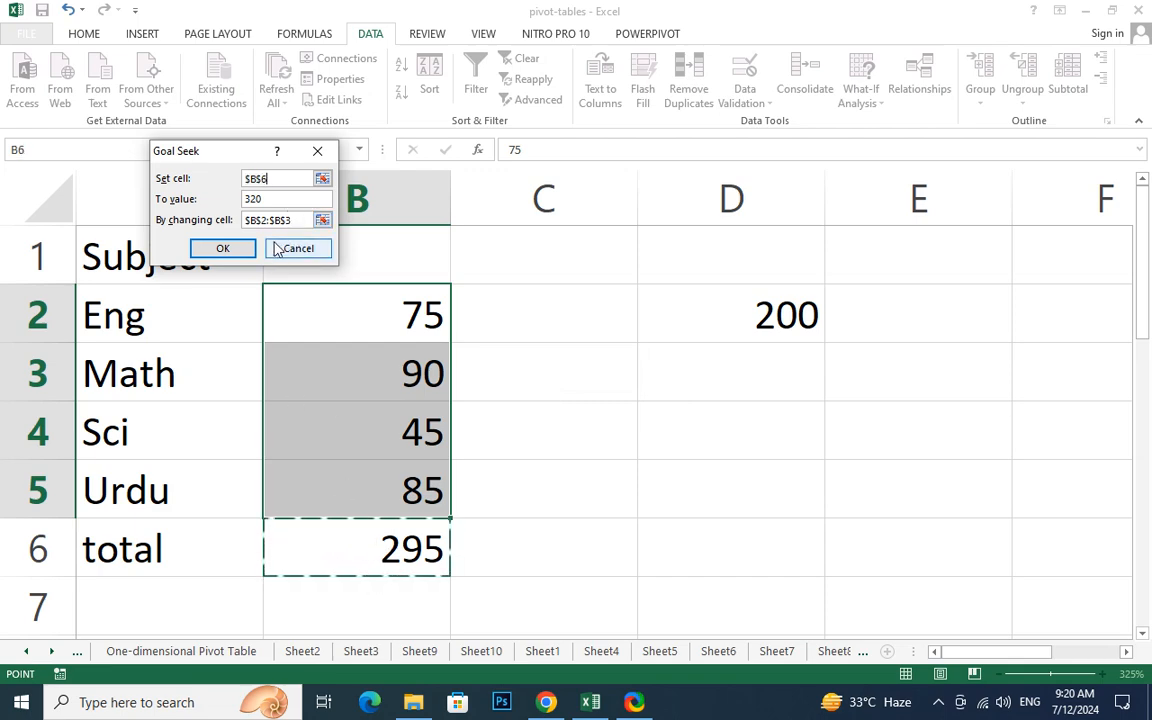
{"action": "double_click", "coordinate": [316, 179]}
{"action": "key", "text": "BackSpace"}
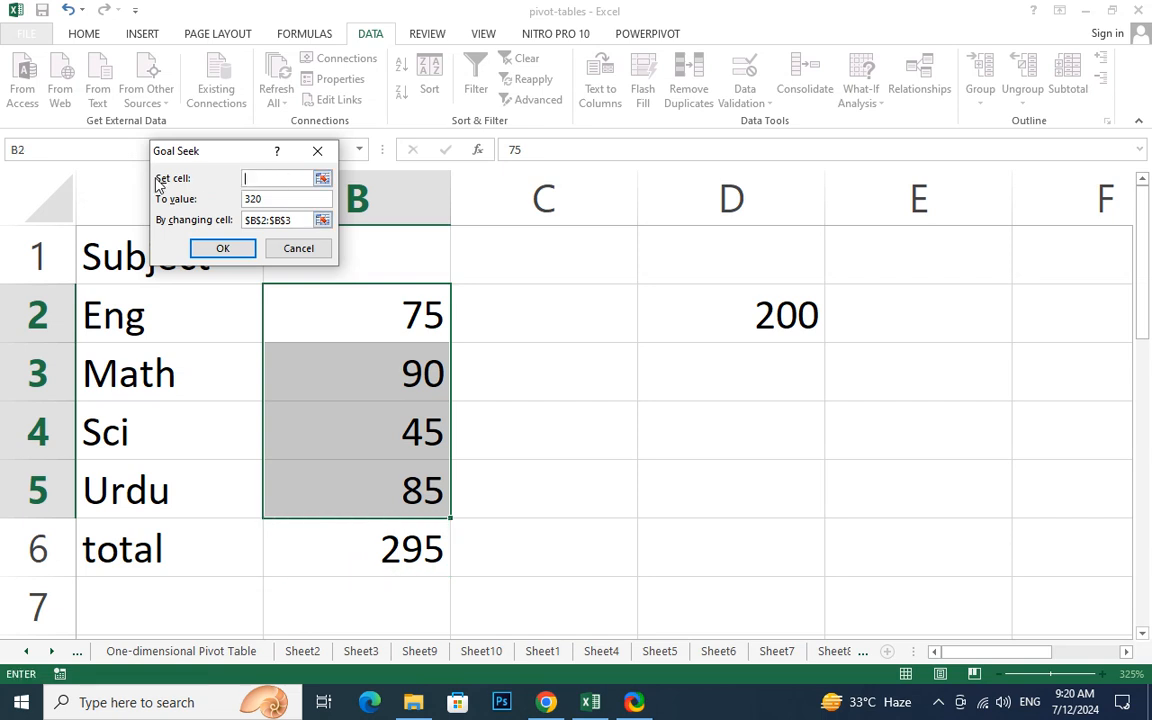
{"action": "left_click", "coordinate": [300, 549]}
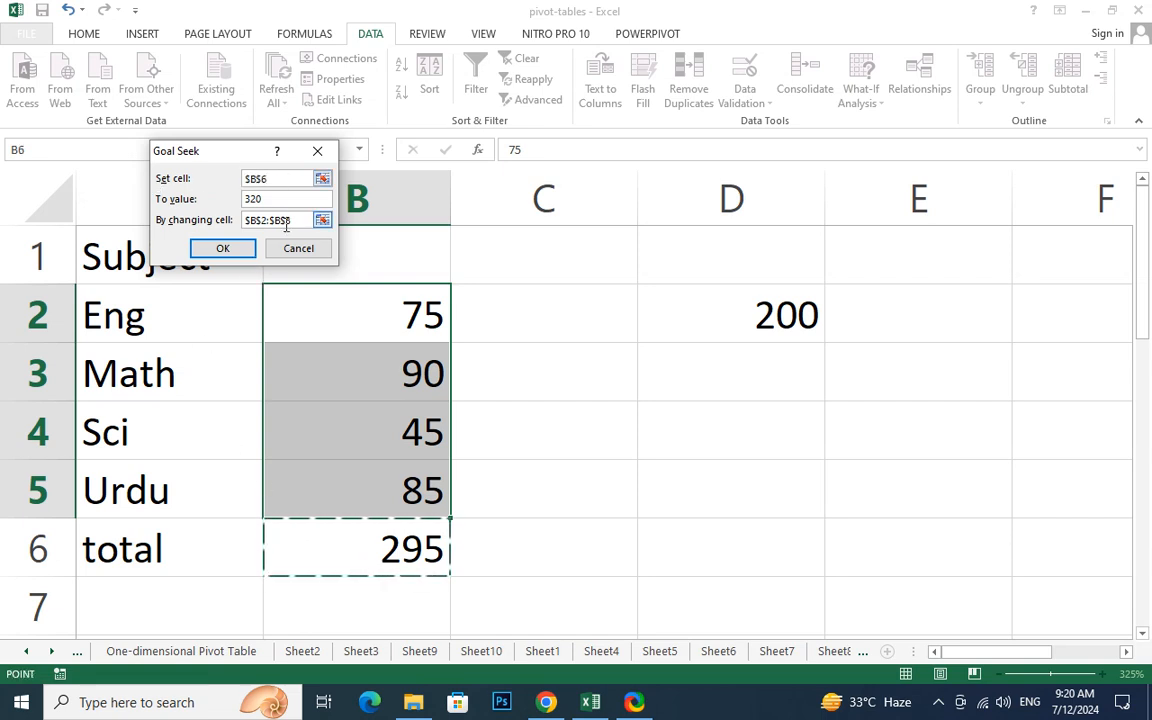
- Run the Goal Seek by changing only the Eng mark in cell B2, and discard the solution
{"action": "left_click", "coordinate": [322, 220]}
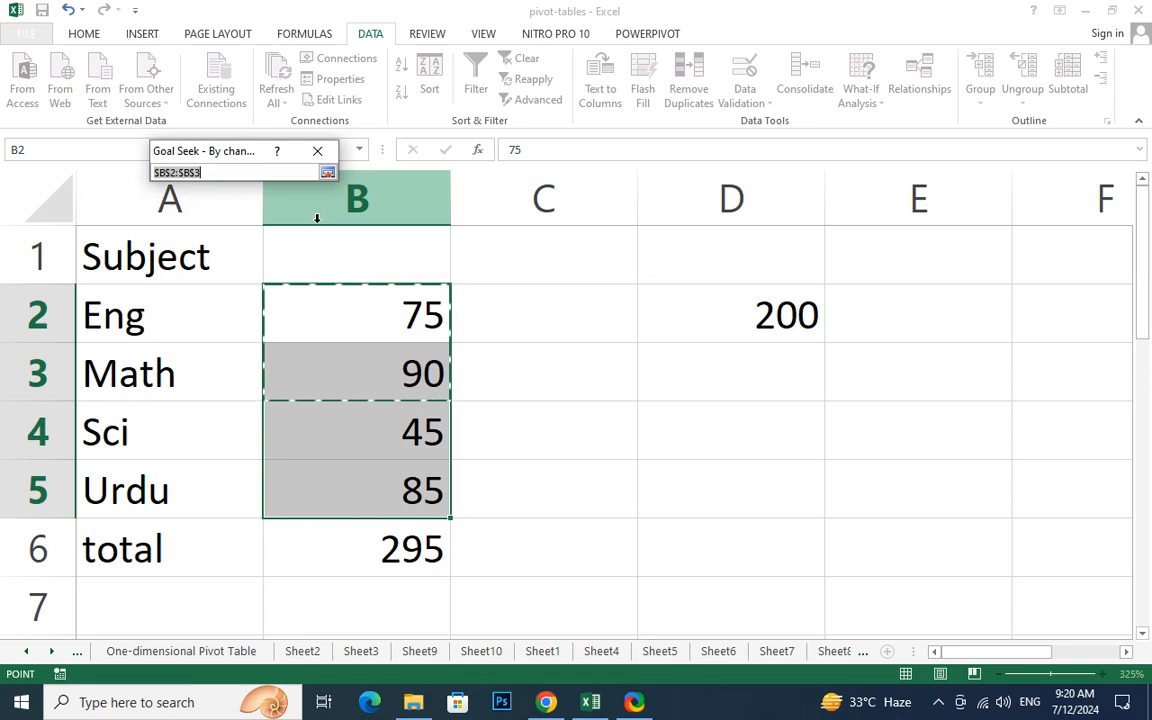
{"action": "left_click", "coordinate": [371, 330]}
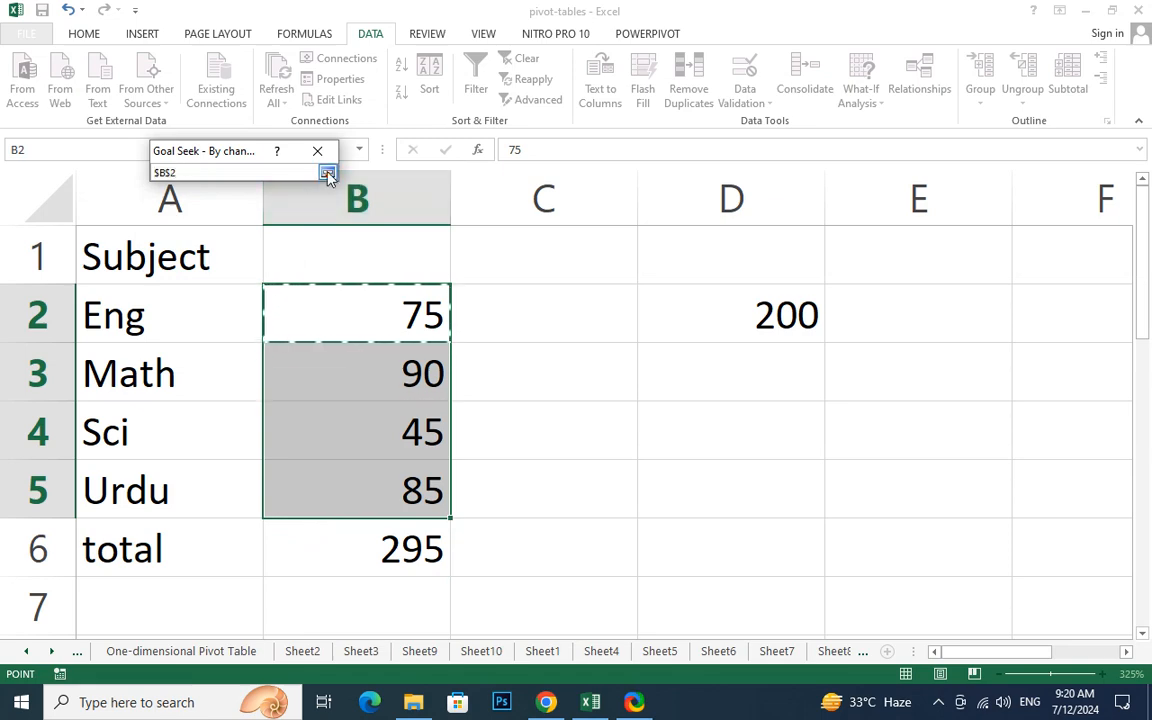
{"action": "left_click", "coordinate": [328, 176]}
{"action": "left_click", "coordinate": [200, 248]}
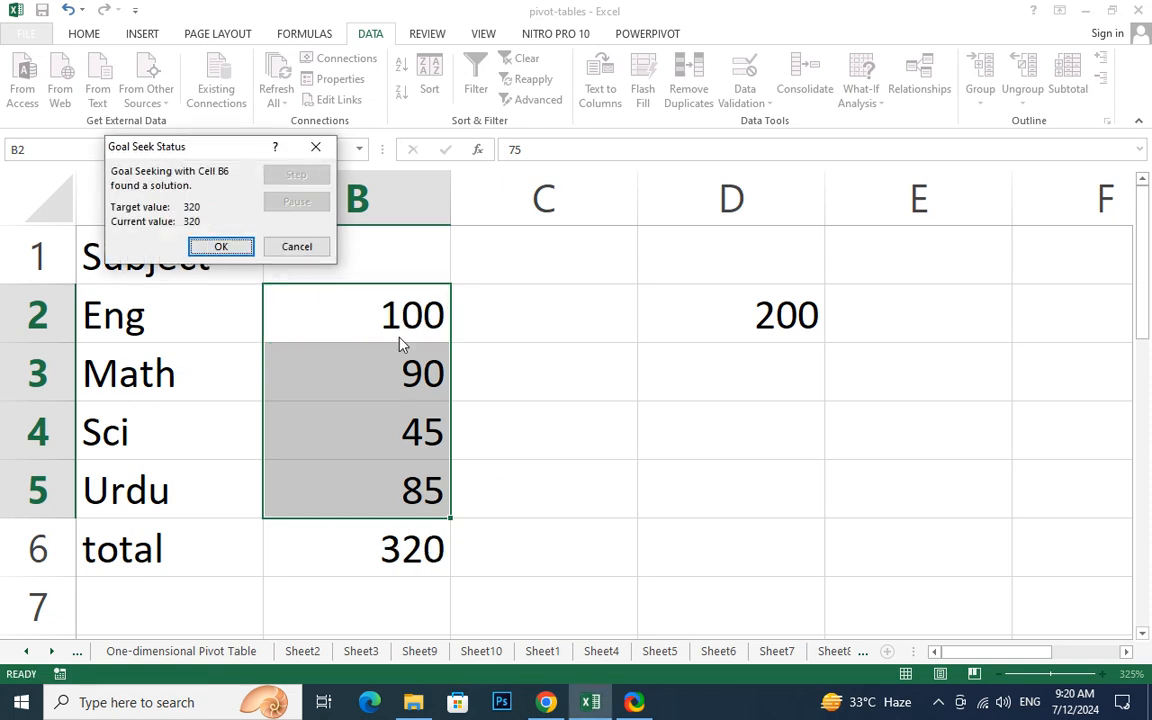
{"action": "left_click", "coordinate": [310, 245]}
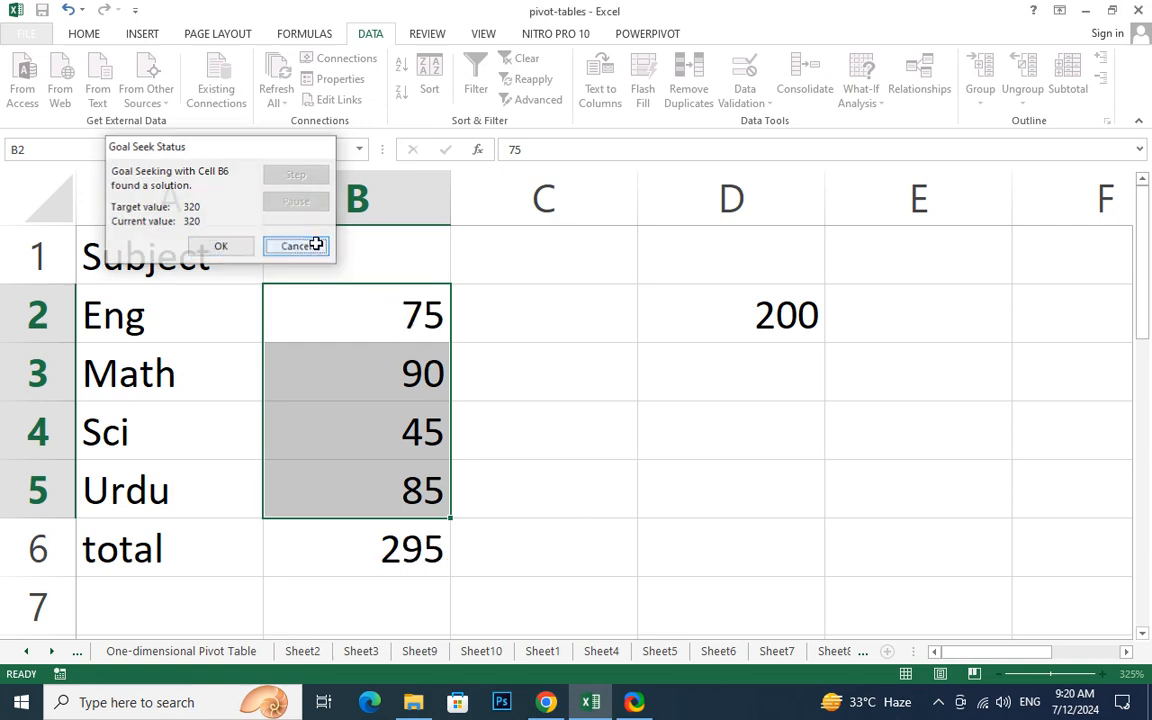
- Set the Sci mark in cell B4 to 85
{"action": "left_click", "coordinate": [429, 466]}
{"action": "left_click", "coordinate": [383, 375]}
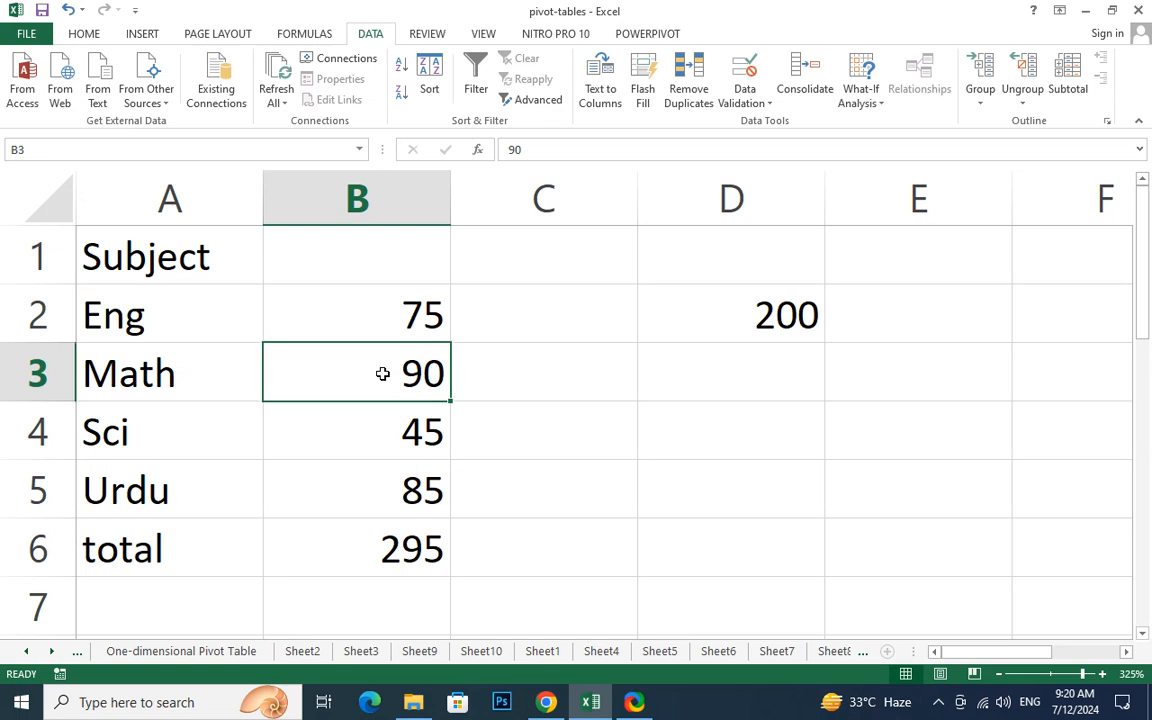
{"action": "left_click", "coordinate": [383, 434]}
{"action": "type", "text": "85"}
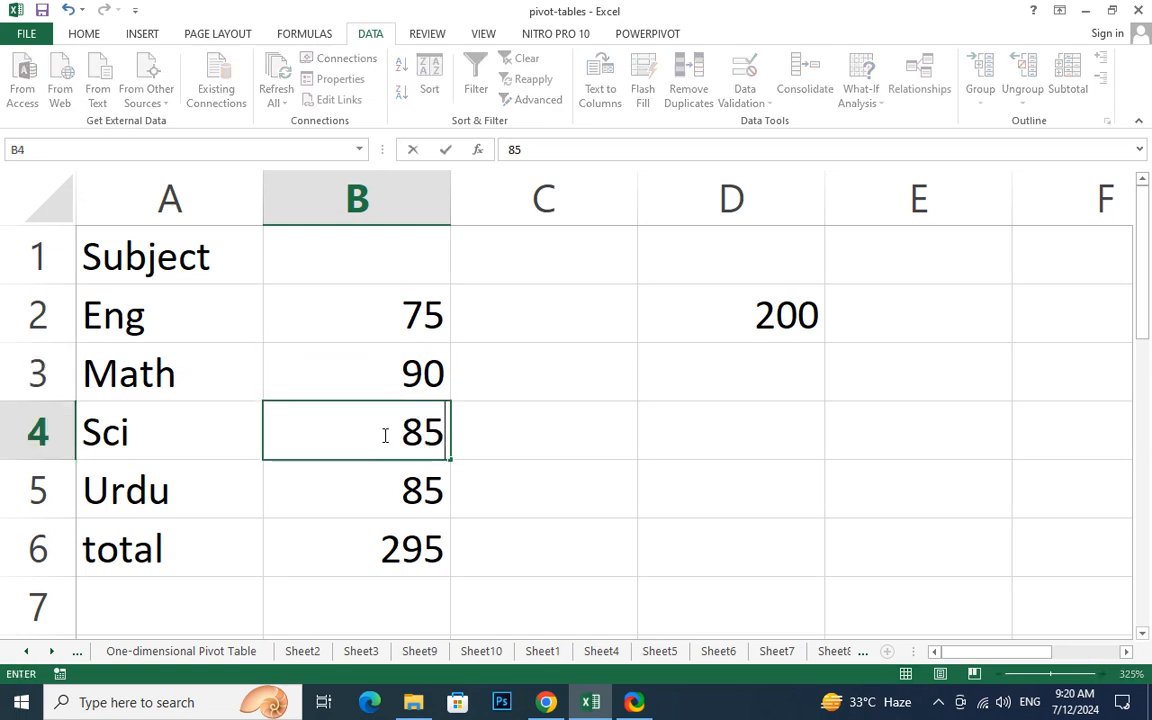
{"action": "left_click", "coordinate": [361, 552]}
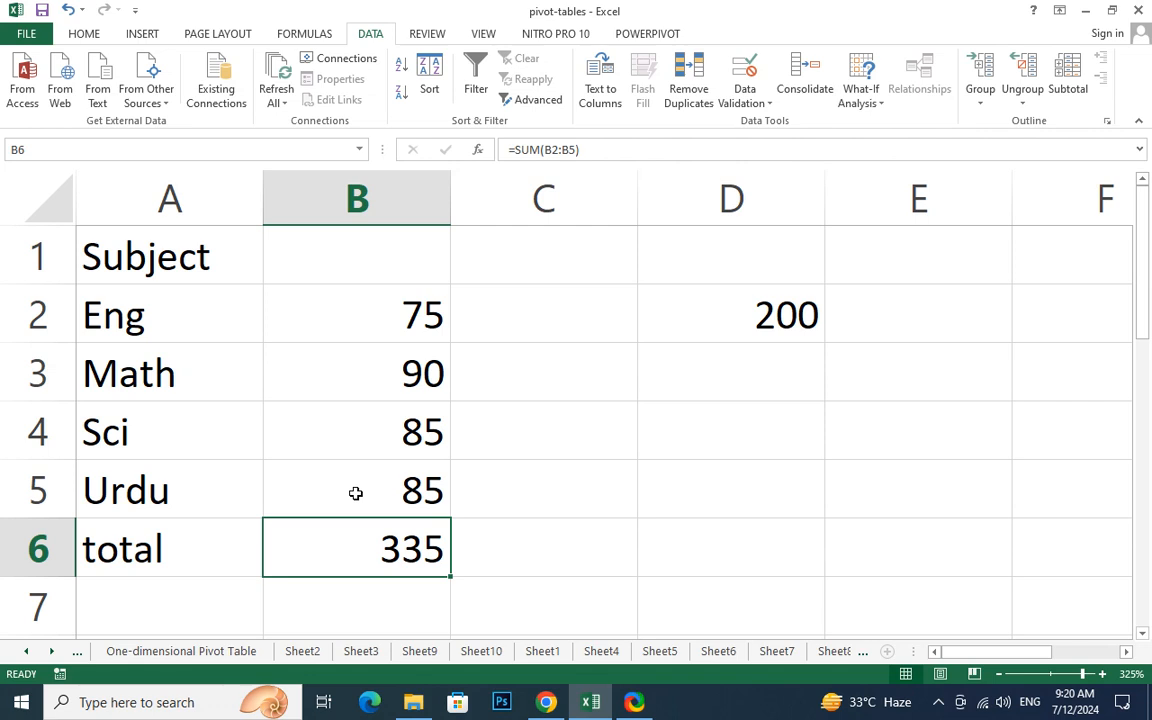
- Run a Goal Seek for total cell B6 with target 320 by changing the Eng mark in B2, and discard the solution
{"action": "left_click", "coordinate": [862, 98]}
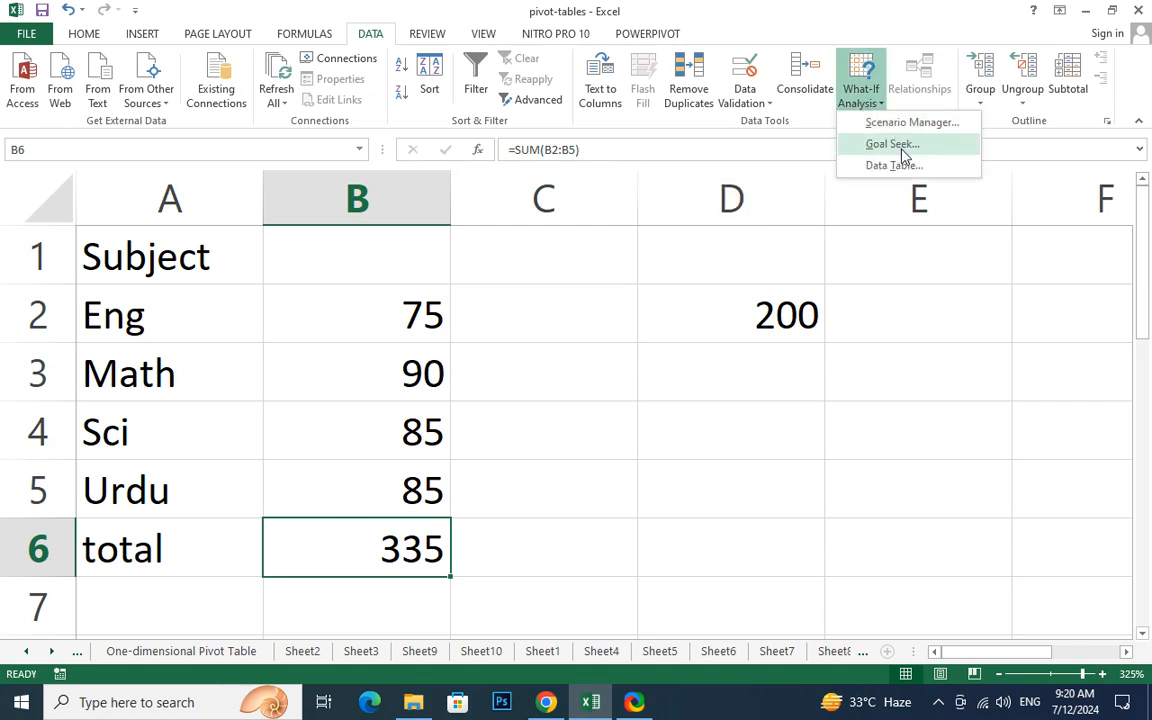
{"action": "left_click", "coordinate": [893, 144]}
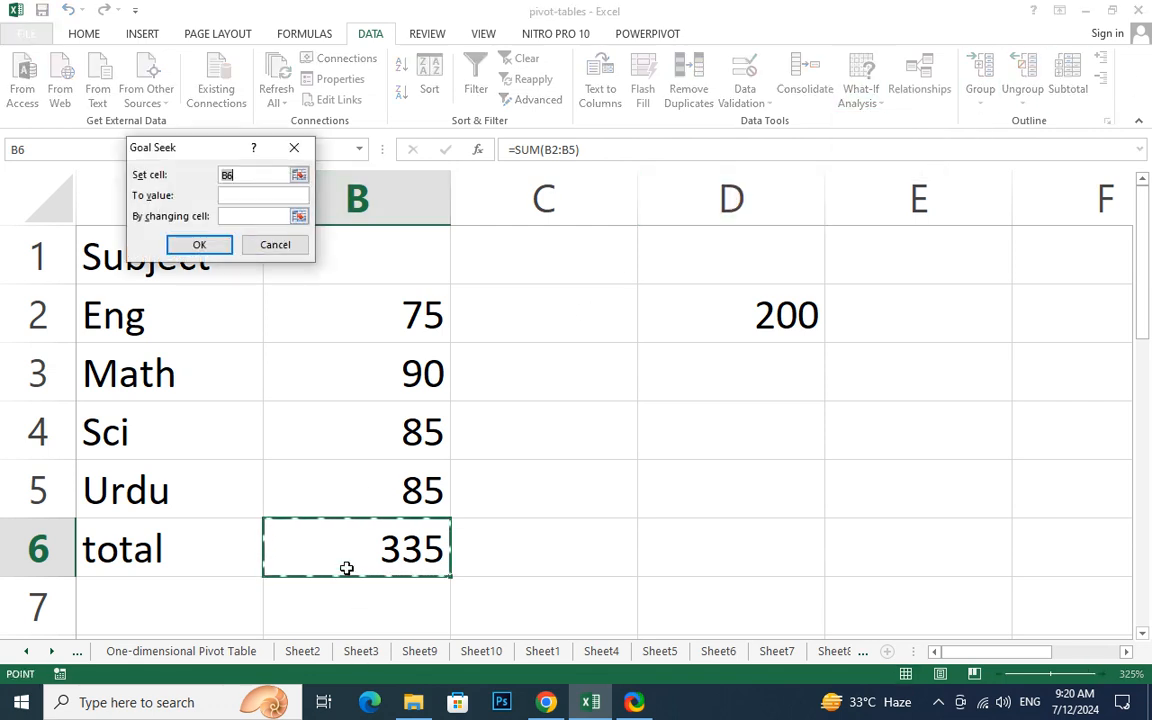
{"action": "left_click", "coordinate": [245, 194]}
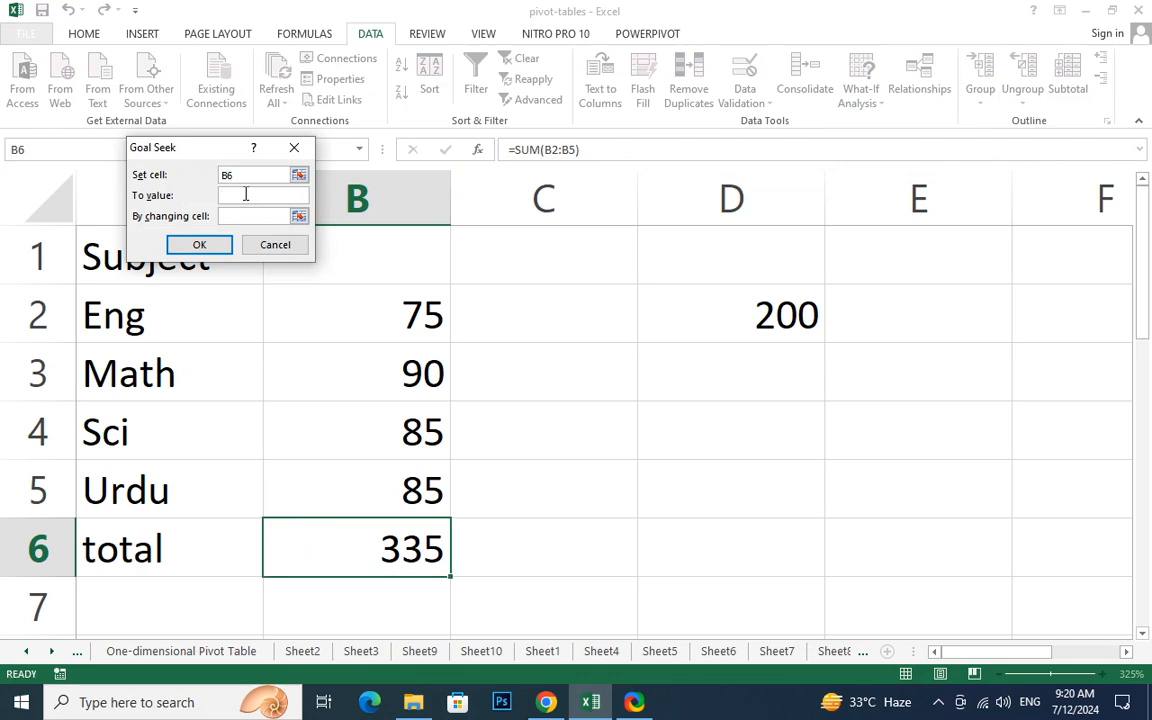
{"action": "type", "text": "320"}
{"action": "left_click", "coordinate": [299, 216]}
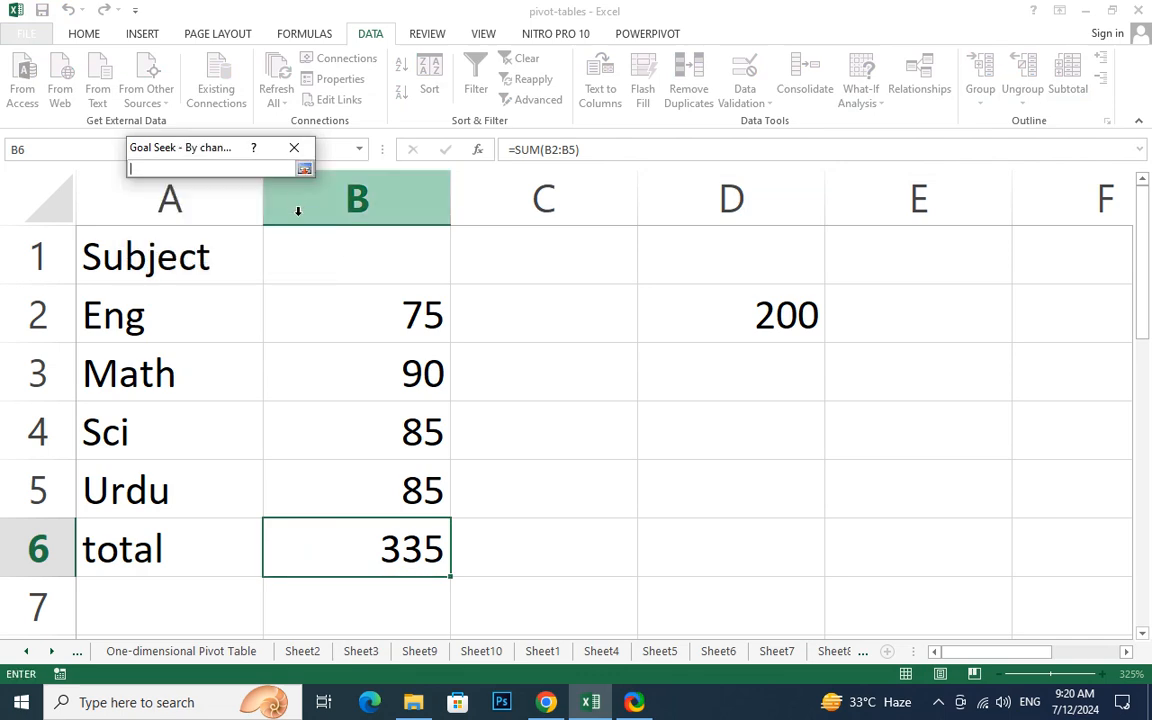
{"action": "left_click", "coordinate": [411, 312]}
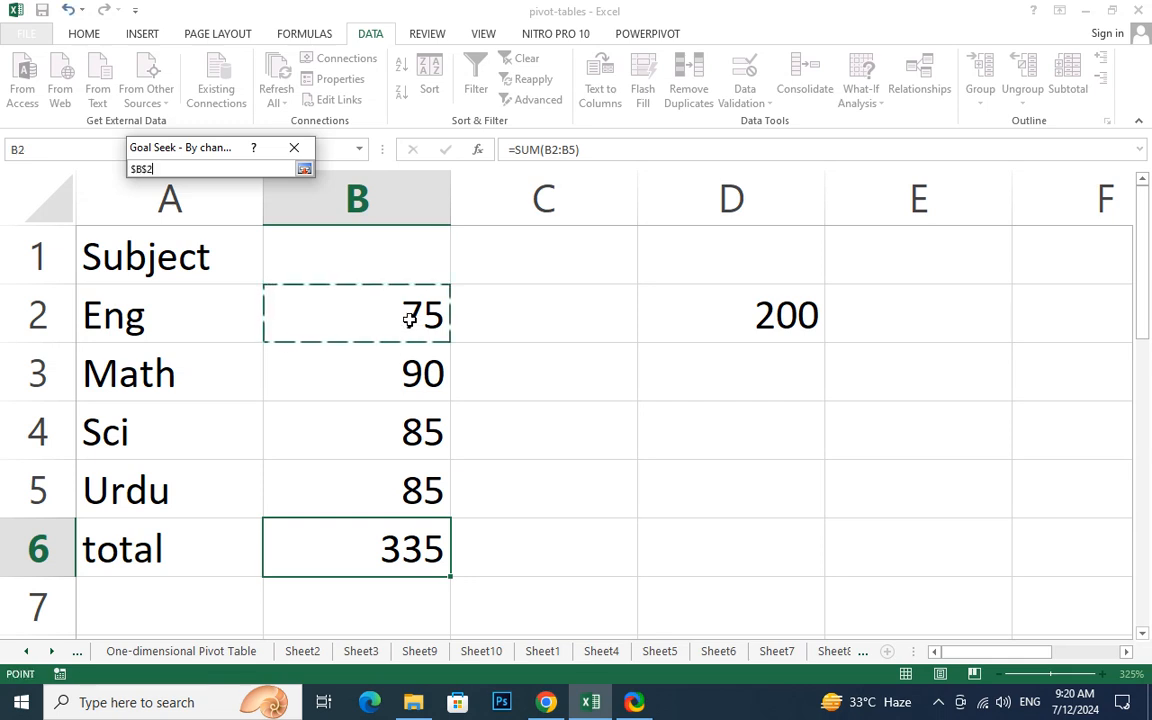
{"action": "left_click", "coordinate": [305, 170]}
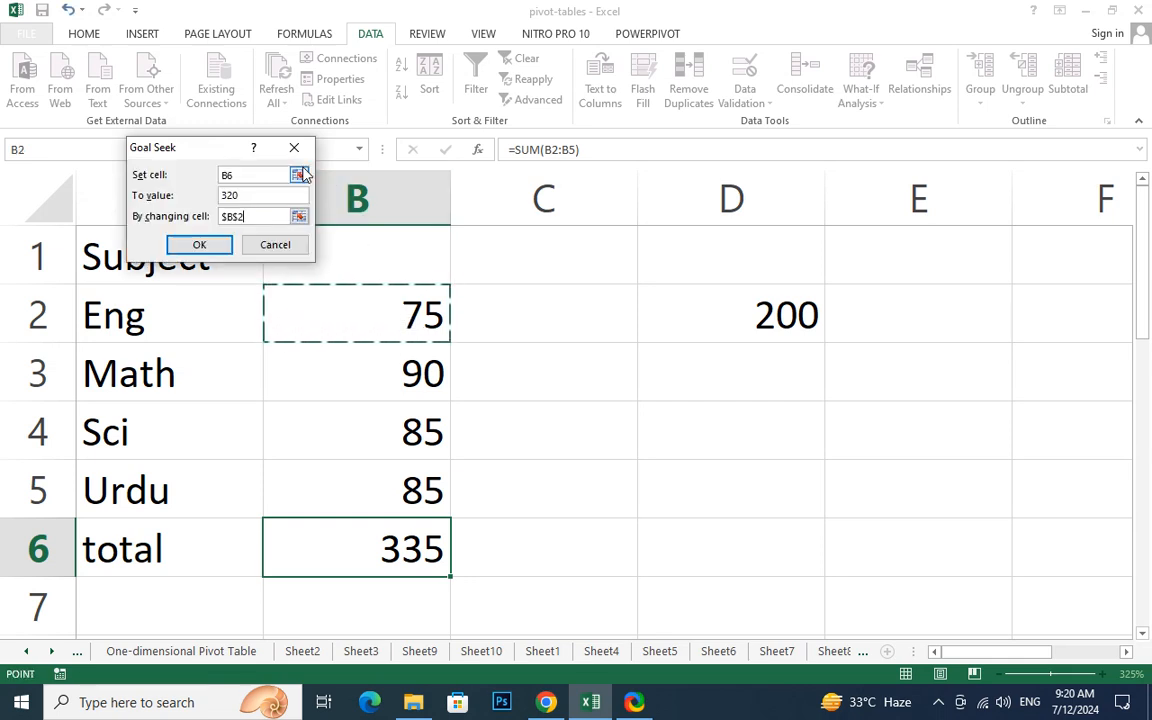
{"action": "left_click", "coordinate": [200, 244]}
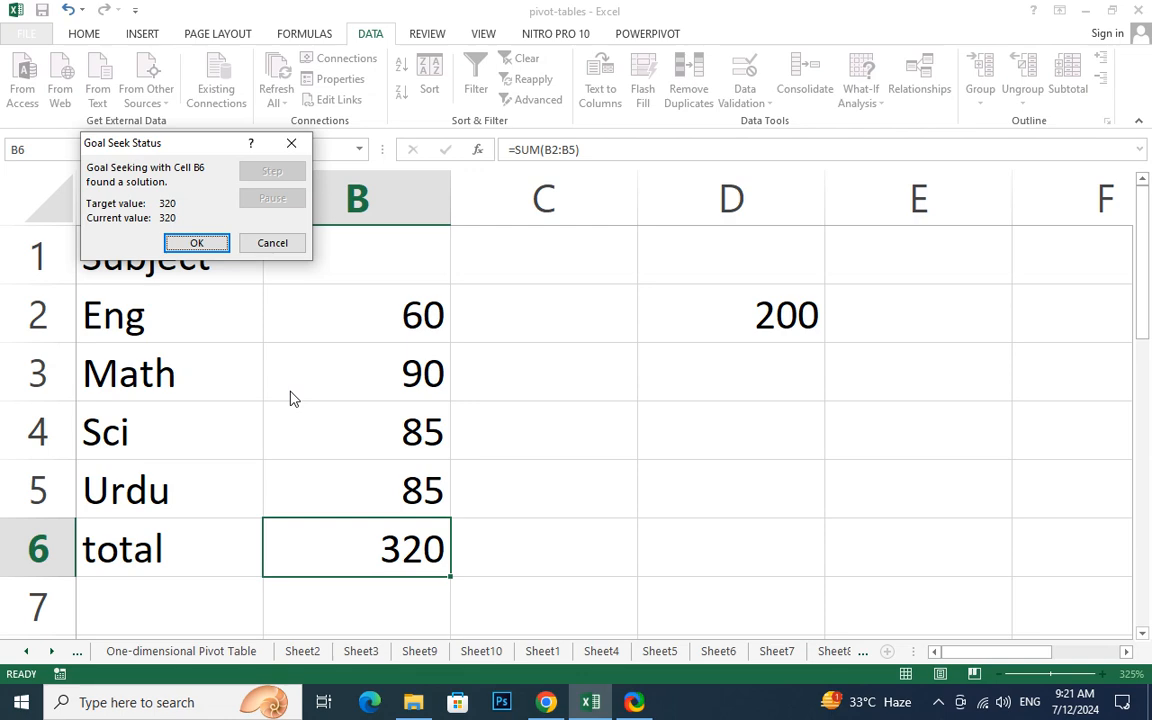
{"action": "left_click", "coordinate": [283, 243]}
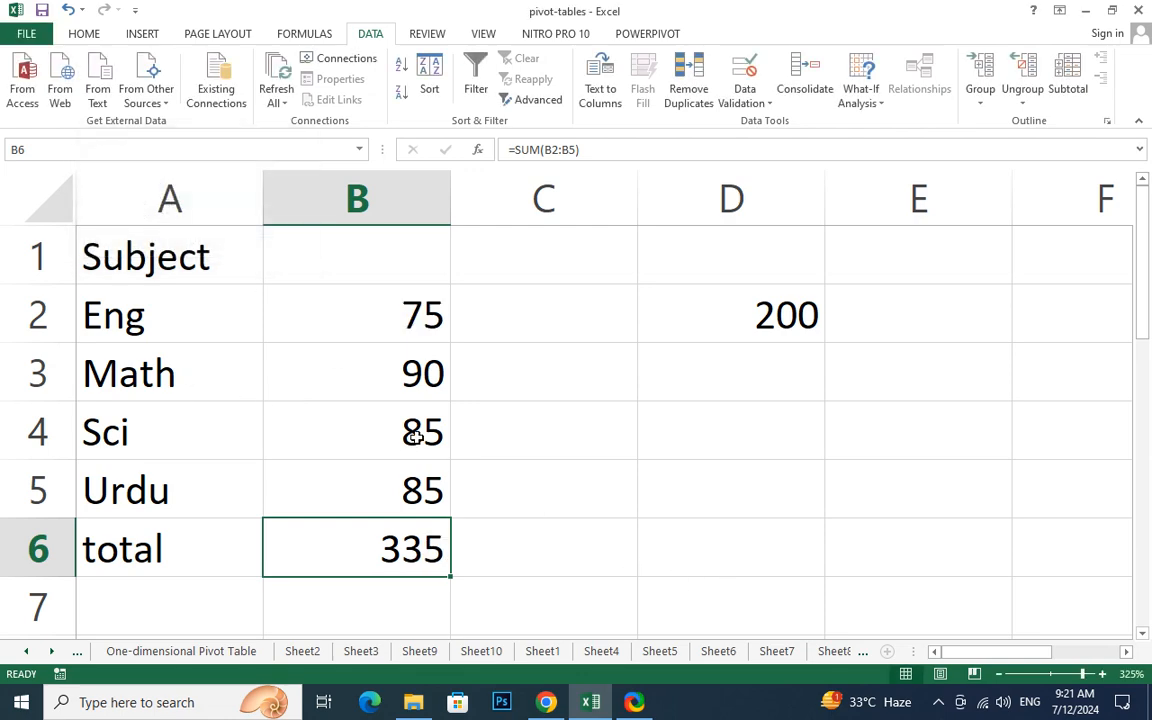
- Insert a new blank worksheet after Sheet8 in the workbook
{"action": "left_click", "coordinate": [777, 651]}
{"action": "left_click", "coordinate": [830, 651]}
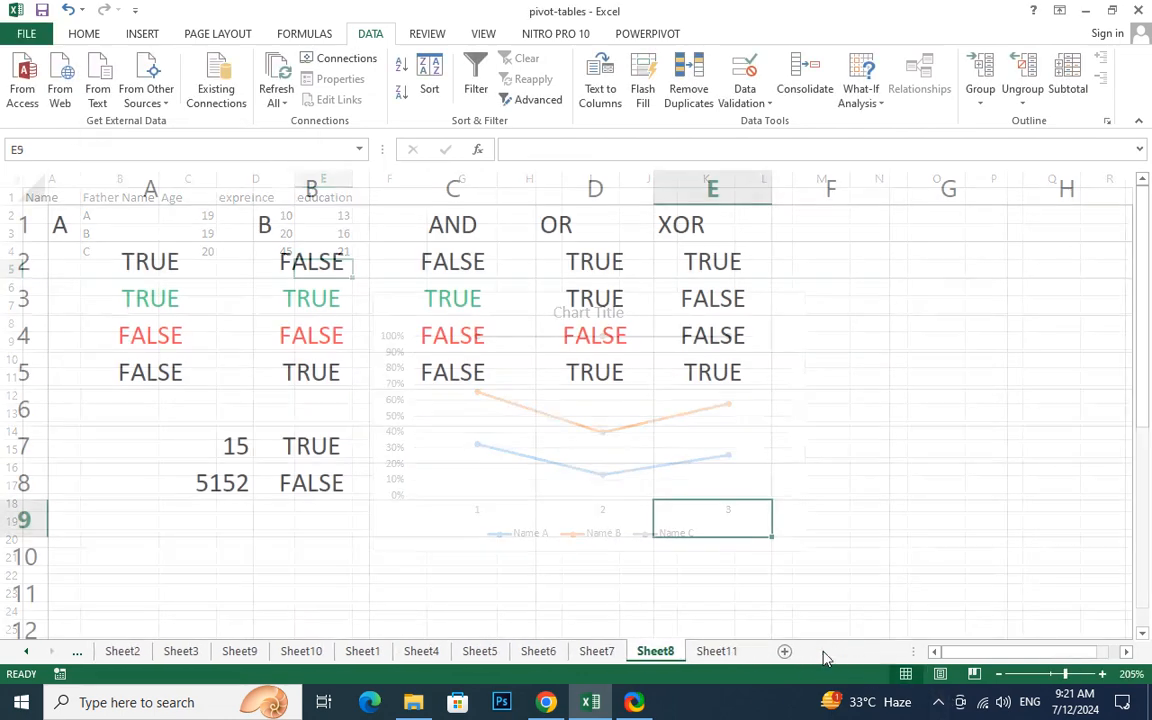
{"action": "left_click", "coordinate": [784, 651]}
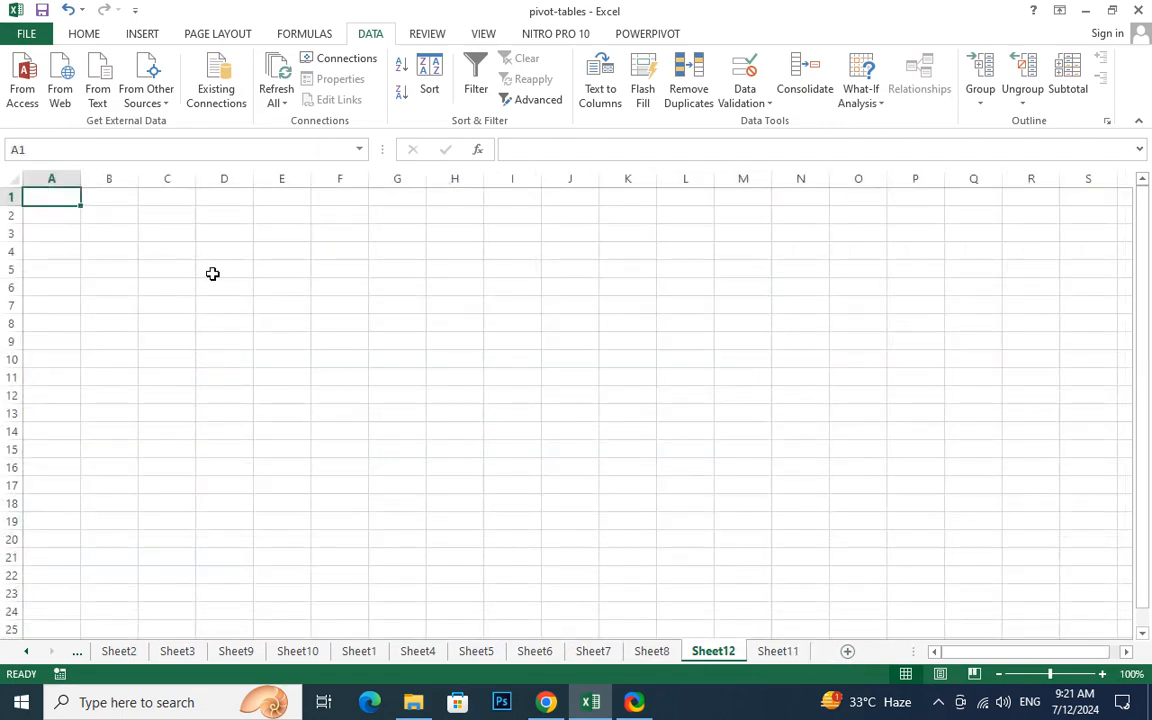
{"action": "scroll", "coordinate": [330, 415], "scroll_direction": "up", "scroll_amount": 12, "text": "ctrl"}
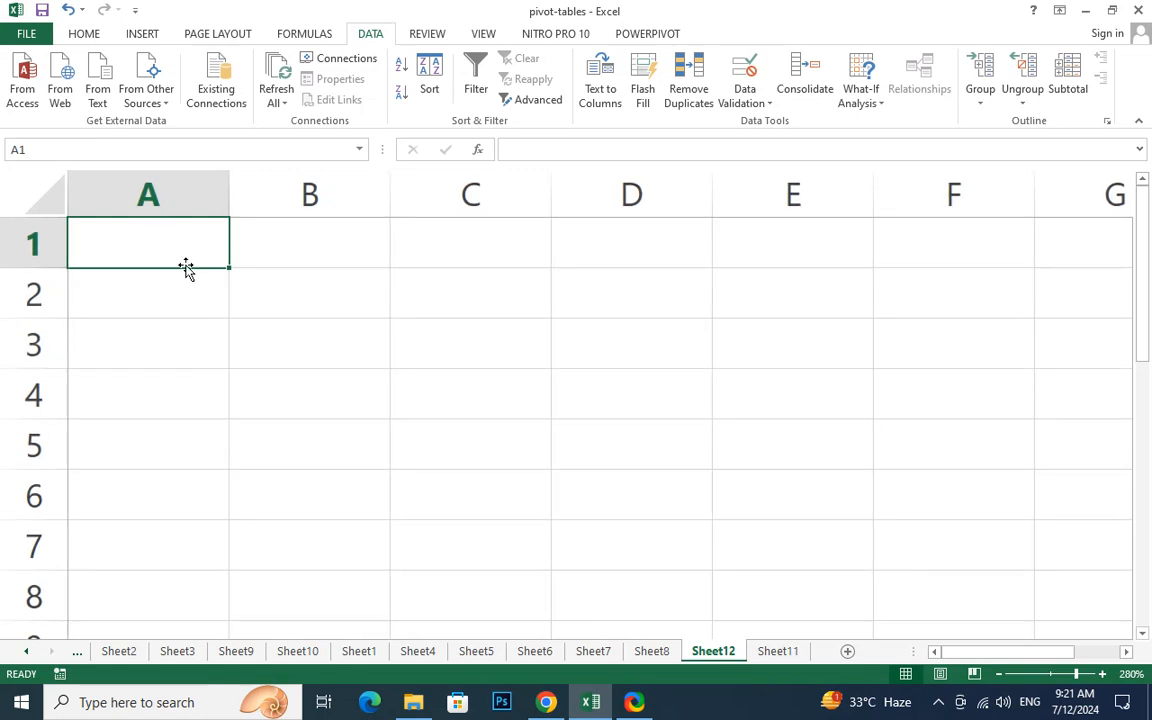
{"action": "scroll", "coordinate": [283, 476], "scroll_direction": "up", "scroll_amount": 3, "text": "ctrl"}
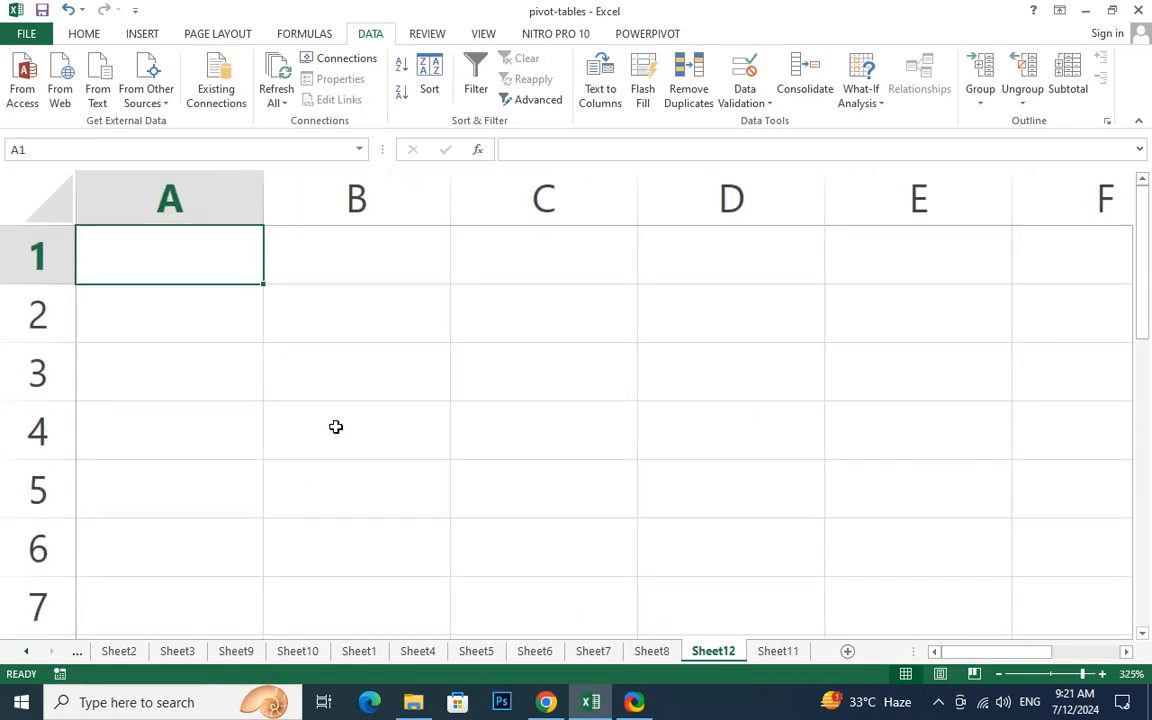
- Enter the label "price" in A1 of the new sheet with the value 80 in B1
{"action": "left_click", "coordinate": [190, 352]}
{"action": "left_click", "coordinate": [220, 253]}
{"action": "type", "text": "price"}
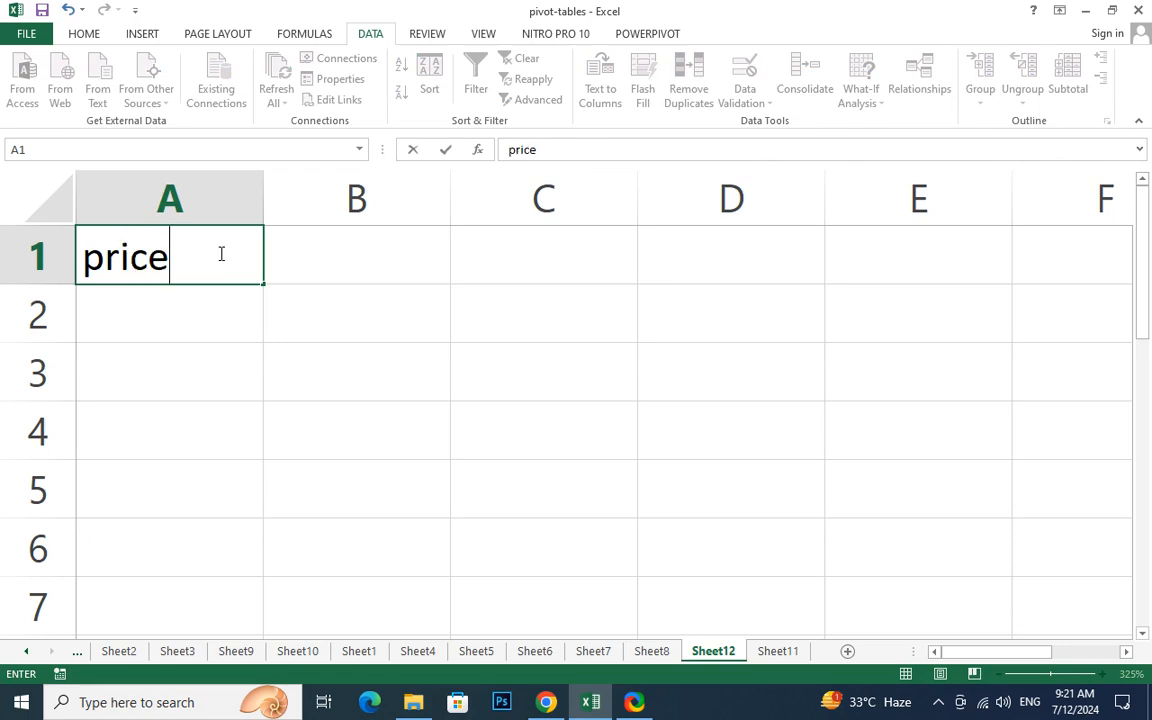
{"action": "key", "text": "Tab"}
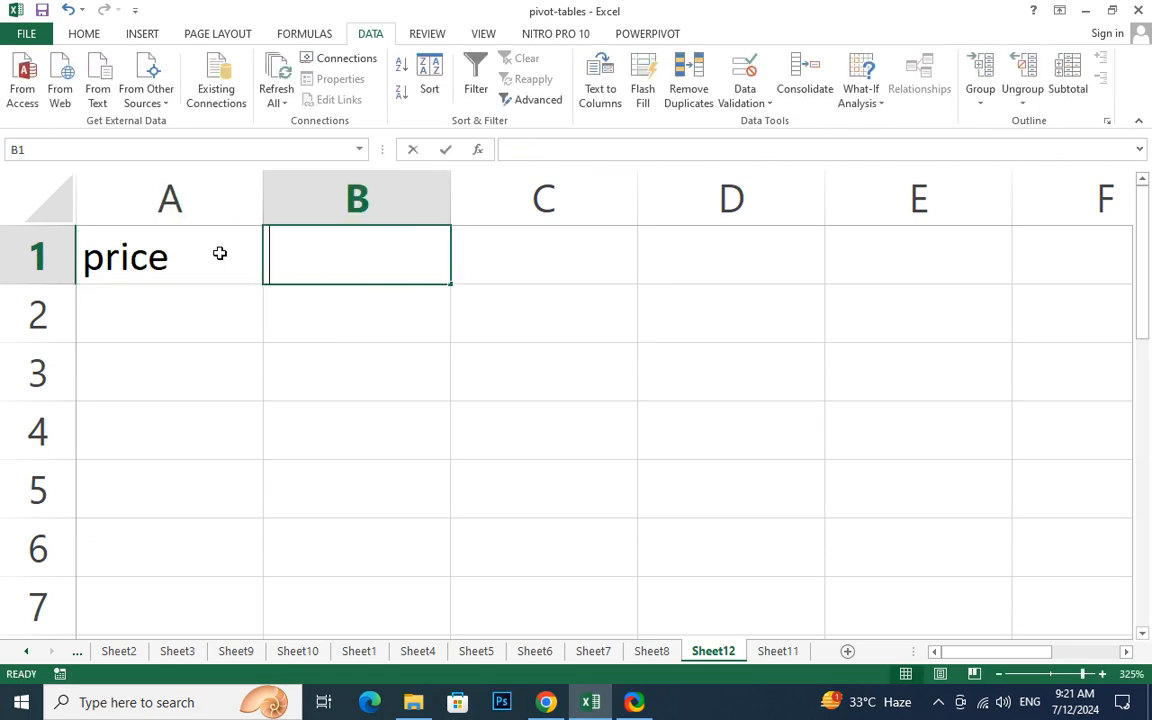
{"action": "type", "text": "80"}
{"action": "key", "text": "Return"}
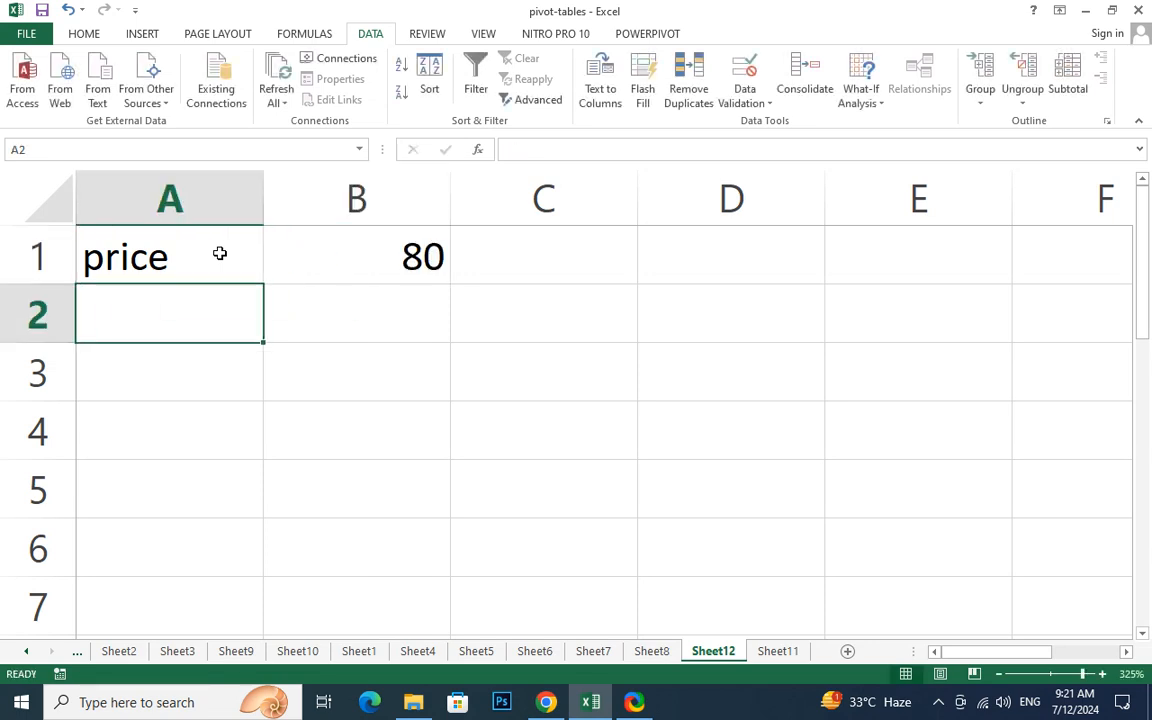
- Enter the label "transport" in cell A2 with the value 20 in B2
{"action": "type", "text": "tra"}
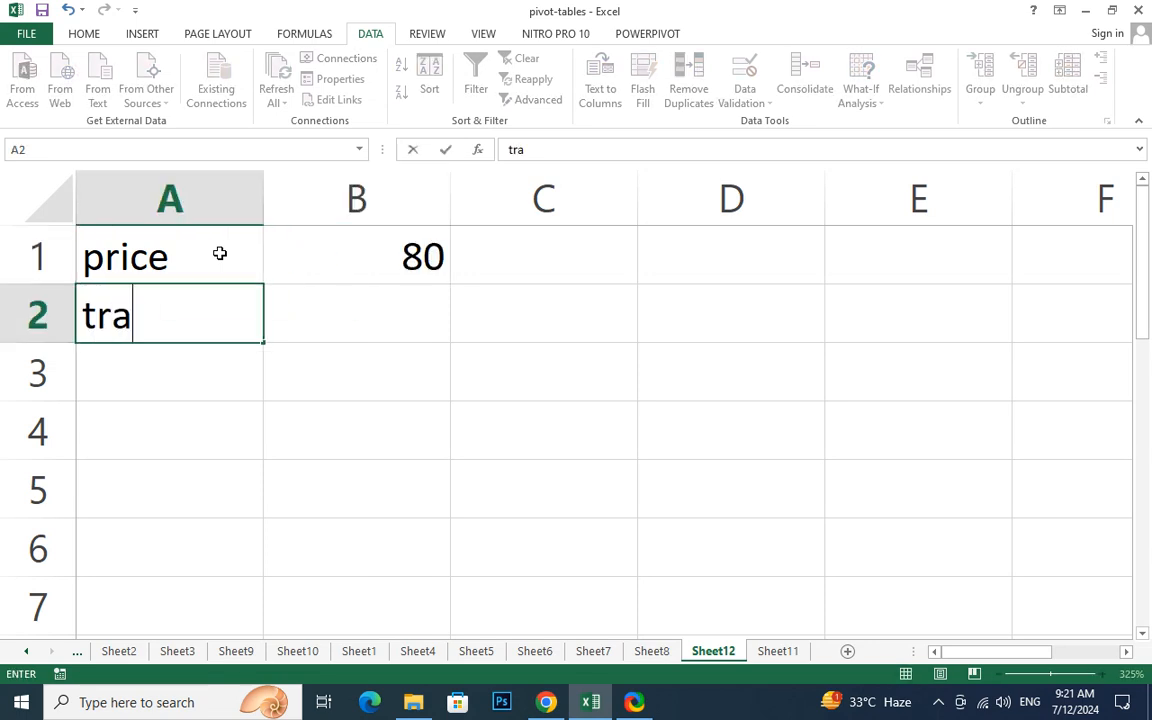
{"action": "type", "text": "nport"}
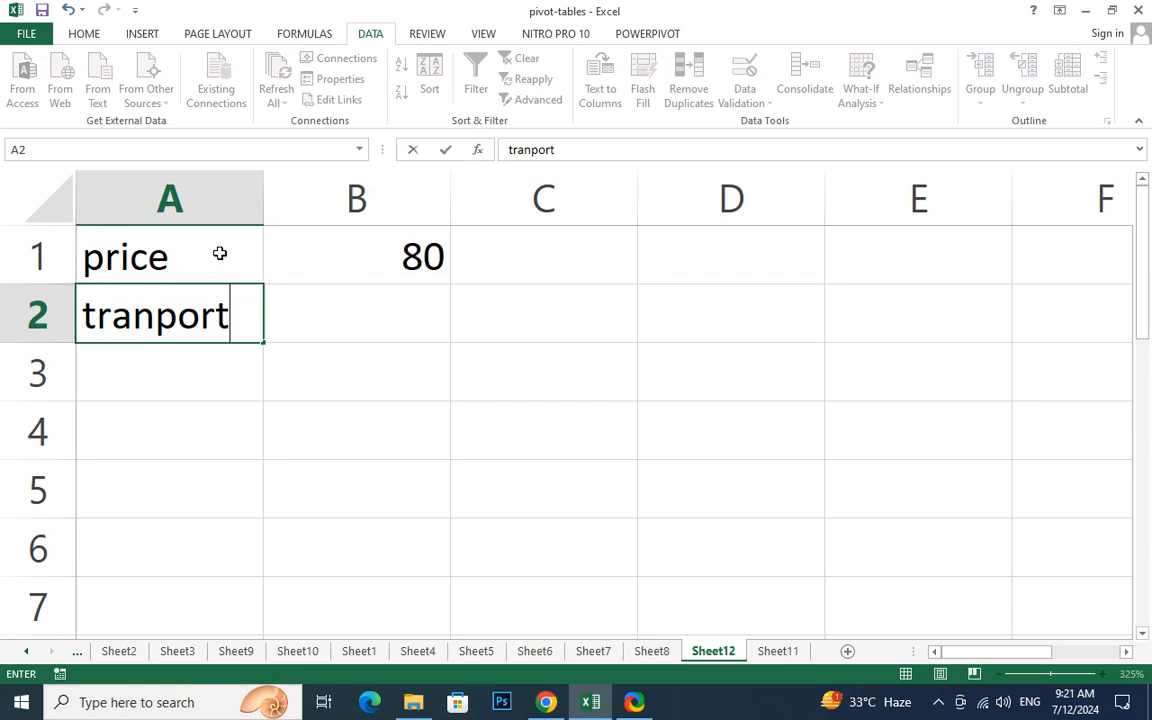
{"action": "key", "text": "BackSpace"}
{"action": "key", "text": "BackSpace"}
{"action": "key", "text": "BackSpace"}
{"action": "key", "text": "BackSpace"}
{"action": "type", "text": "sport"}
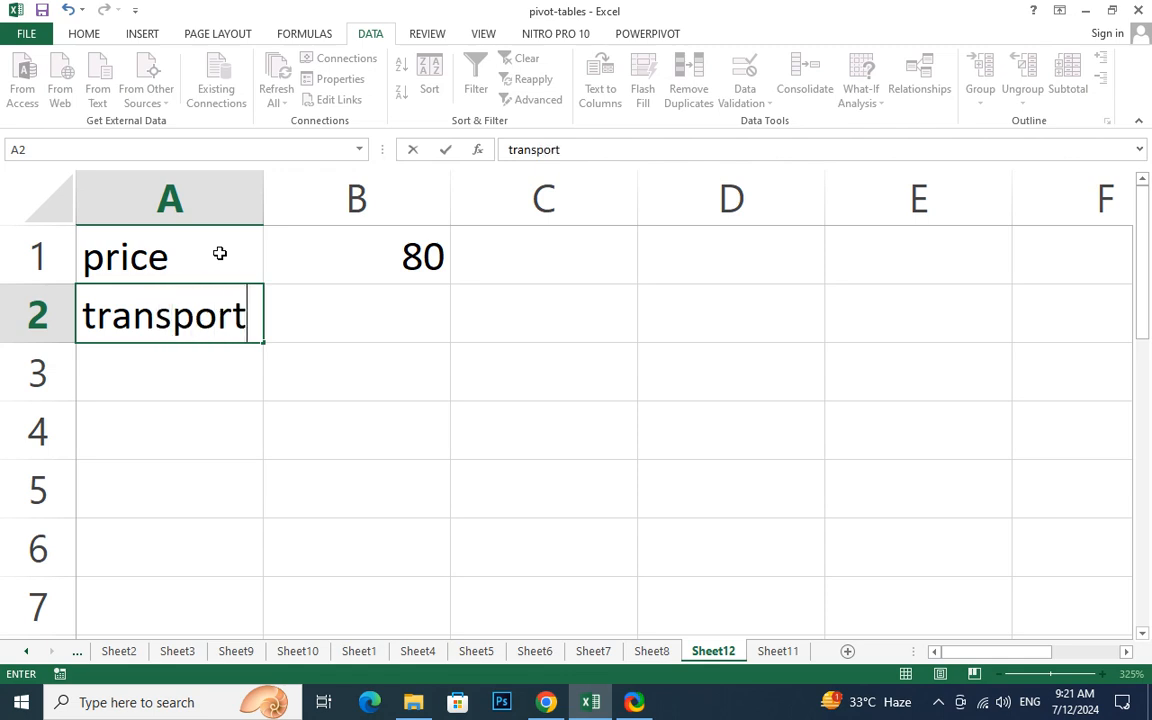
{"action": "key", "text": "Tab"}
{"action": "type", "text": "20"}
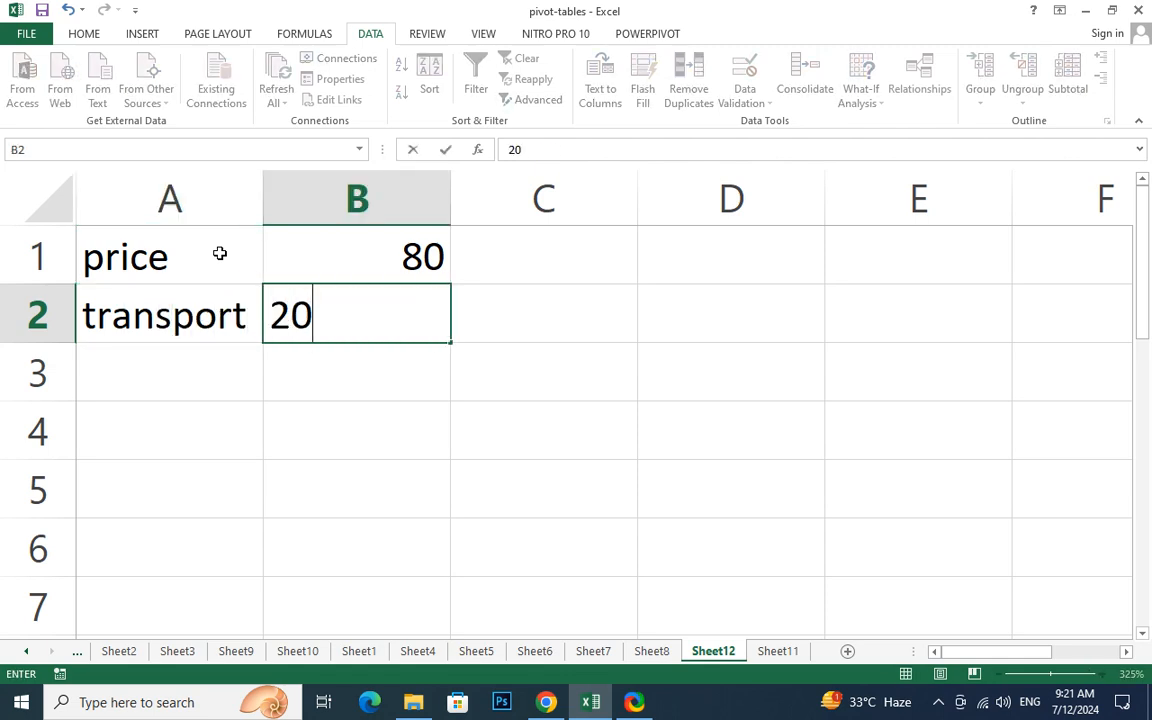
{"action": "key", "text": "Return"}
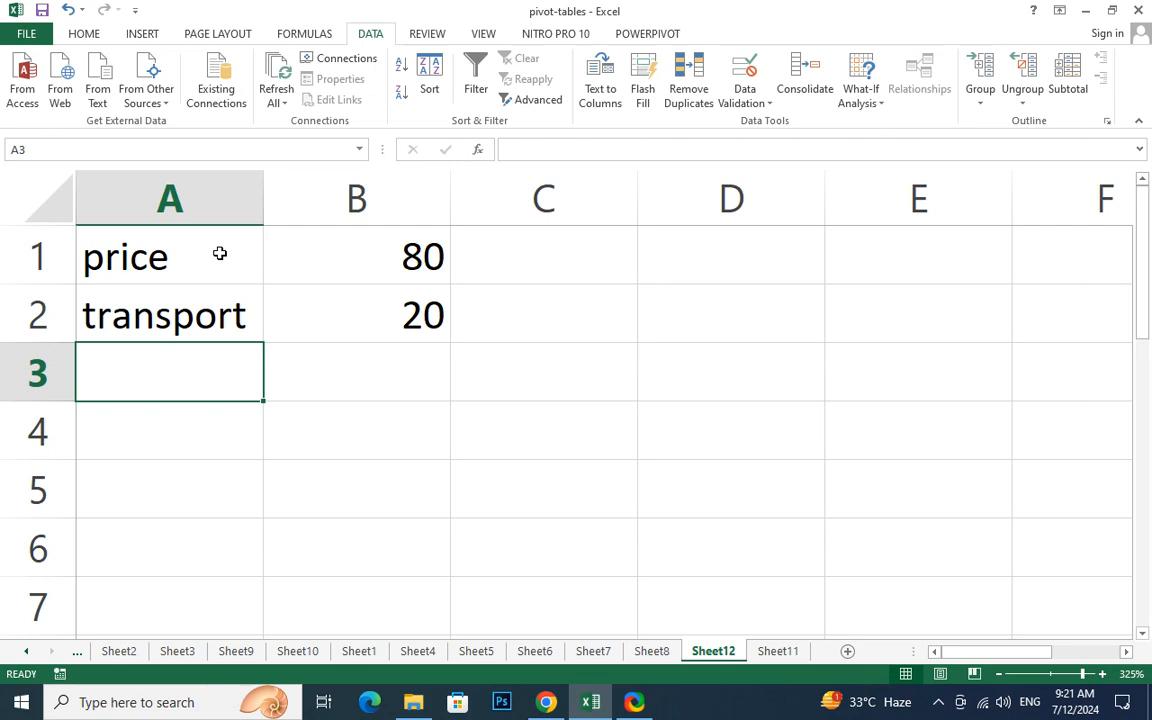
- Enter the label "sale price" in cell A3 with the value 90 in B3
{"action": "type", "text": "sale pri"}
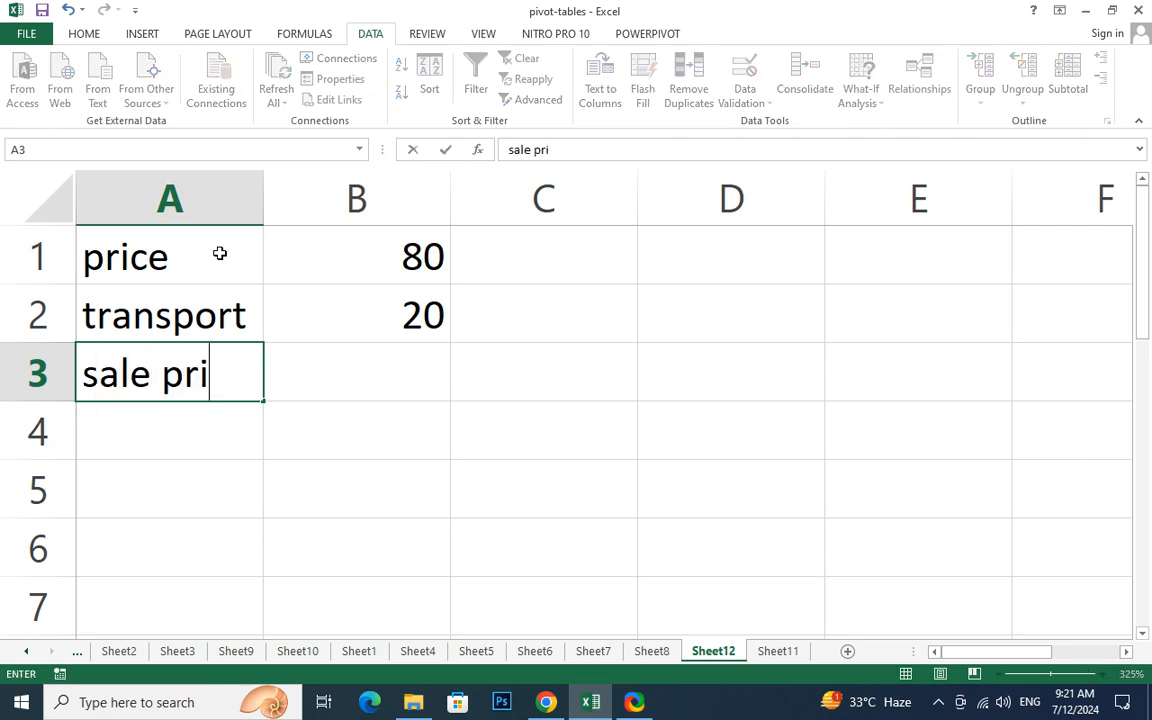
{"action": "type", "text": "ce"}
{"action": "key", "text": "Tab"}
{"action": "type", "text": "90"}
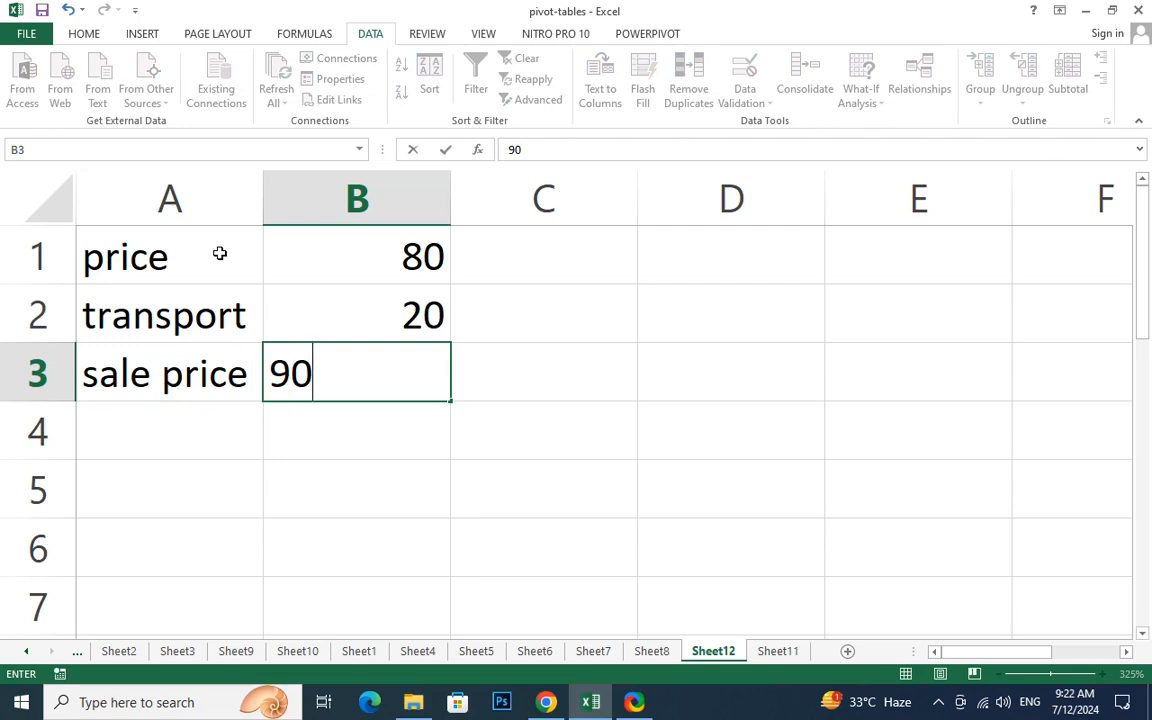
{"action": "key", "text": "Return"}
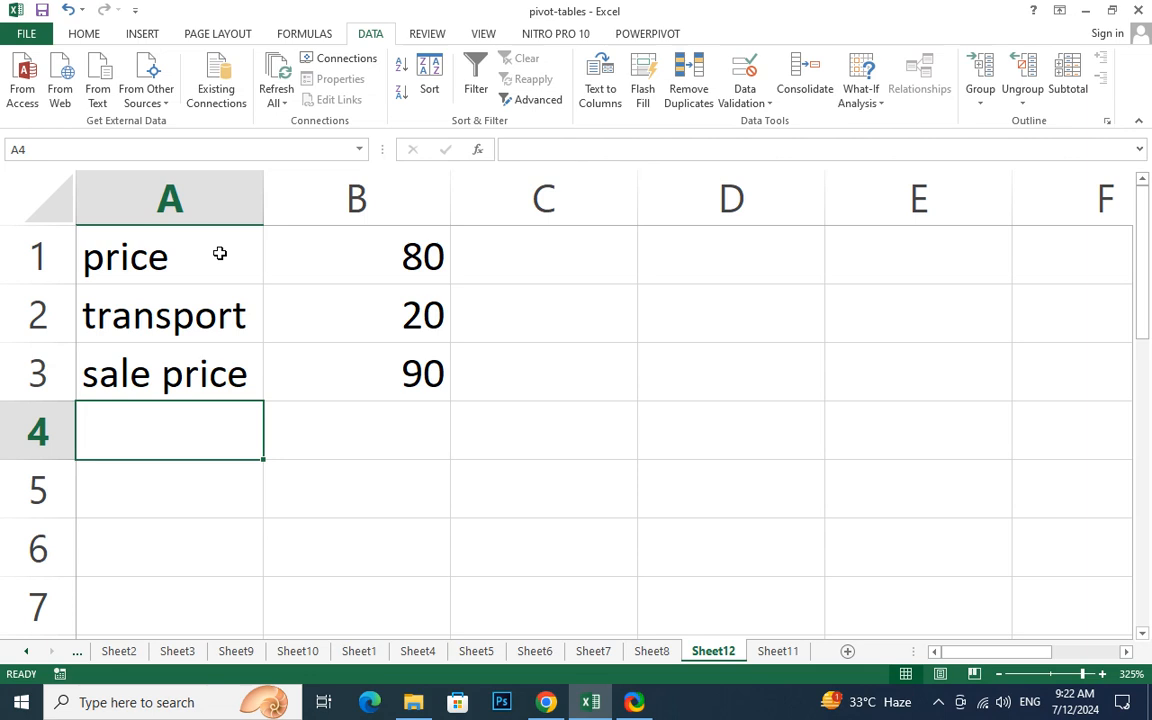
- Change the sale price in B3 to 110
{"action": "key", "text": "Up"}
{"action": "key", "text": "Right"}
{"action": "type", "text": "110"}
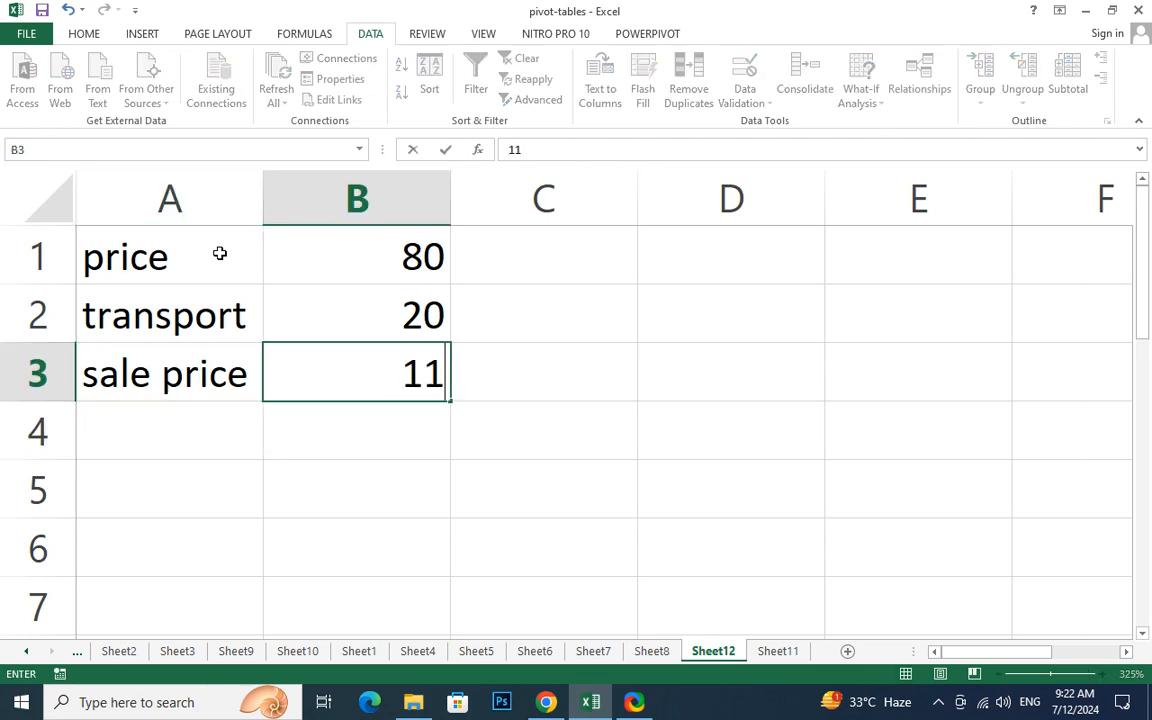
{"action": "key", "text": "Return"}
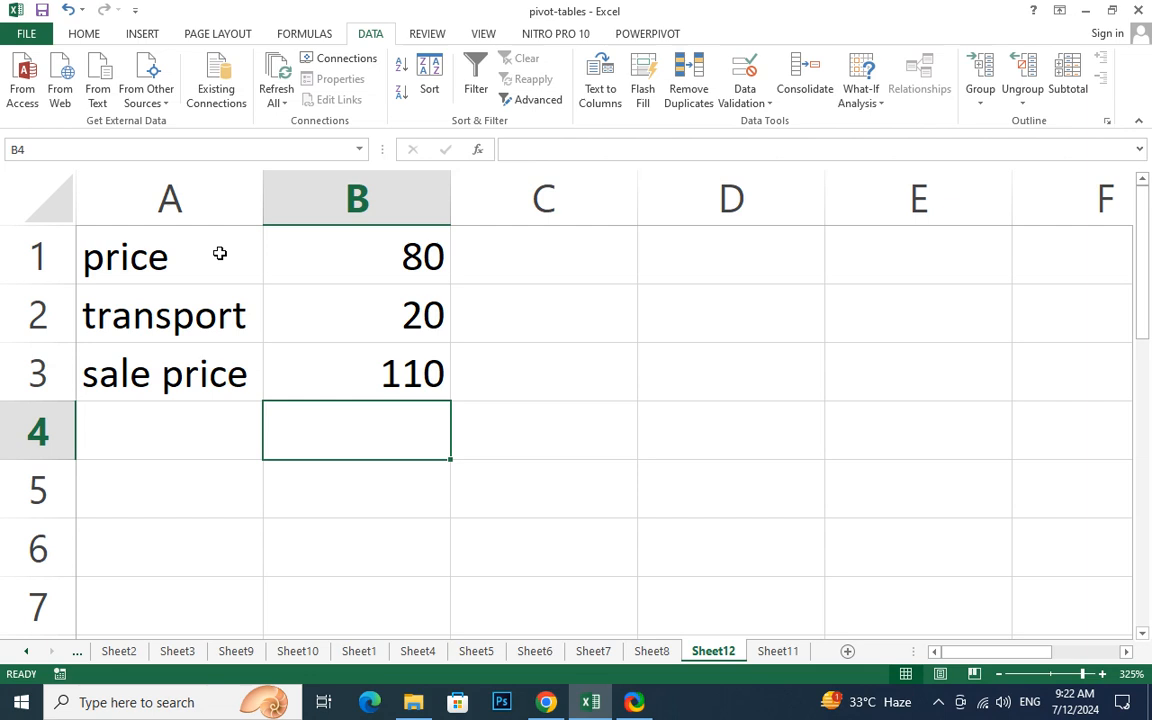
- Enter the label "profit" in cell A4 below the sale price label
{"action": "key", "text": "Left"}
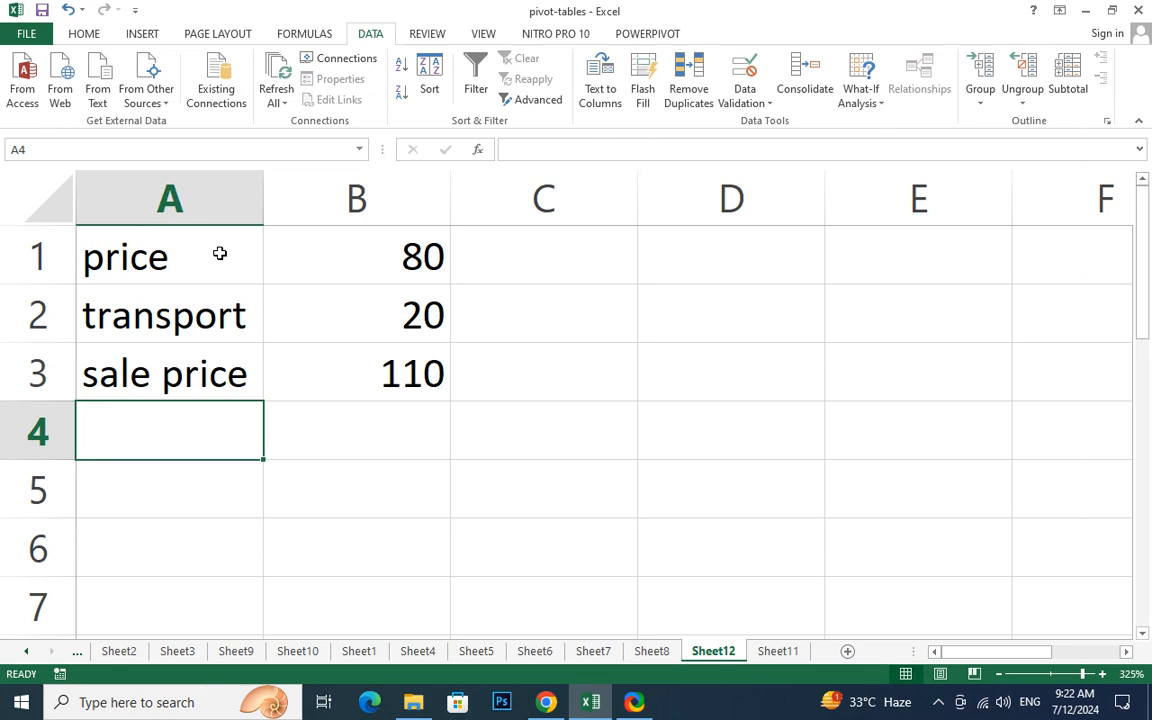
{"action": "type", "text": "pro"}
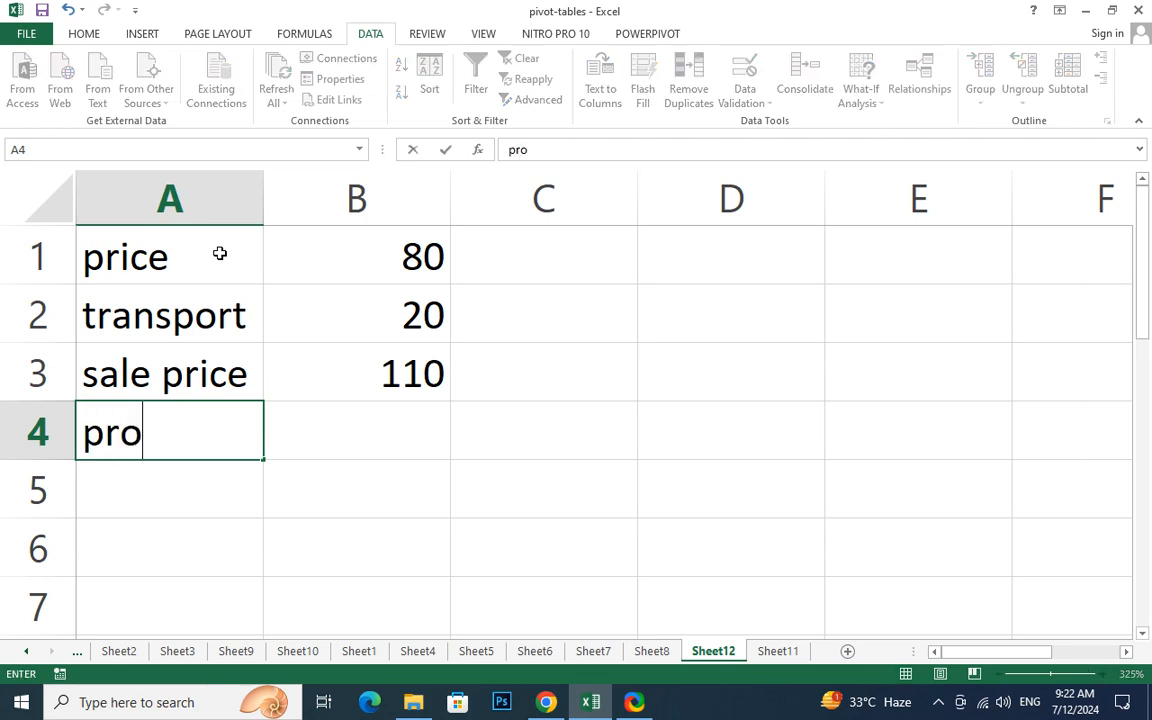
{"action": "type", "text": "fit"}
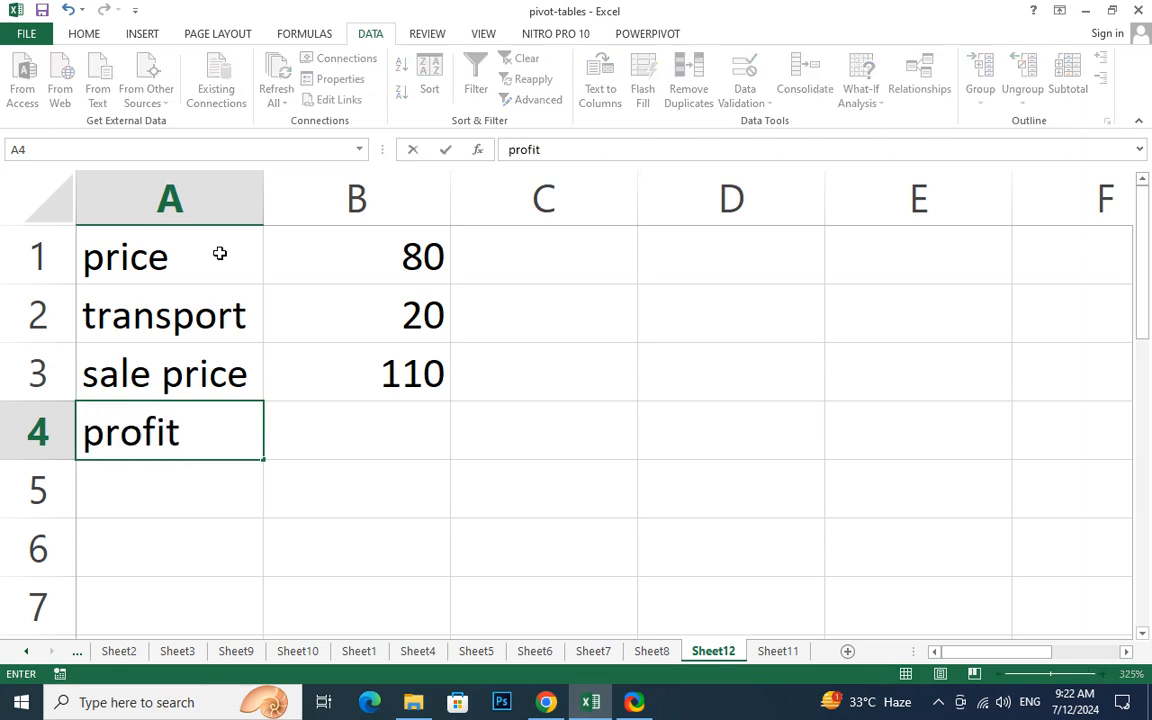
{"action": "key", "text": "Return"}
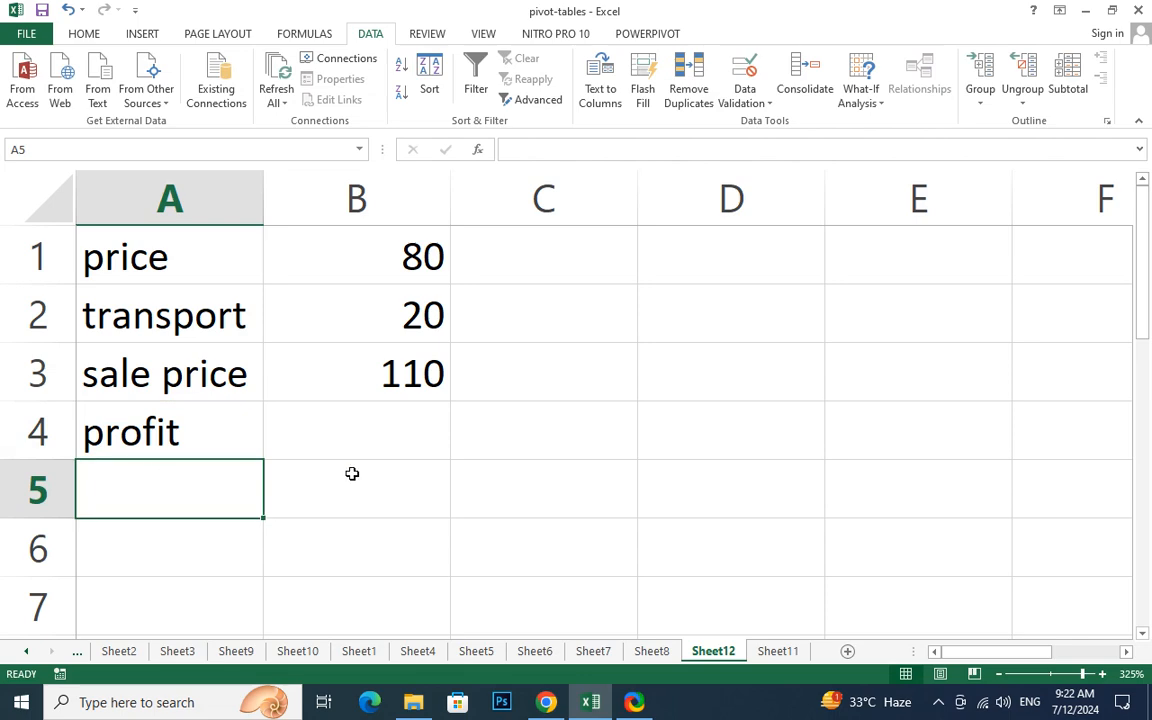
- Enter the profit formula =B3-(B2+B1) in cell B4, subtracting transport and price from the sale price
{"action": "left_click", "coordinate": [410, 424]}
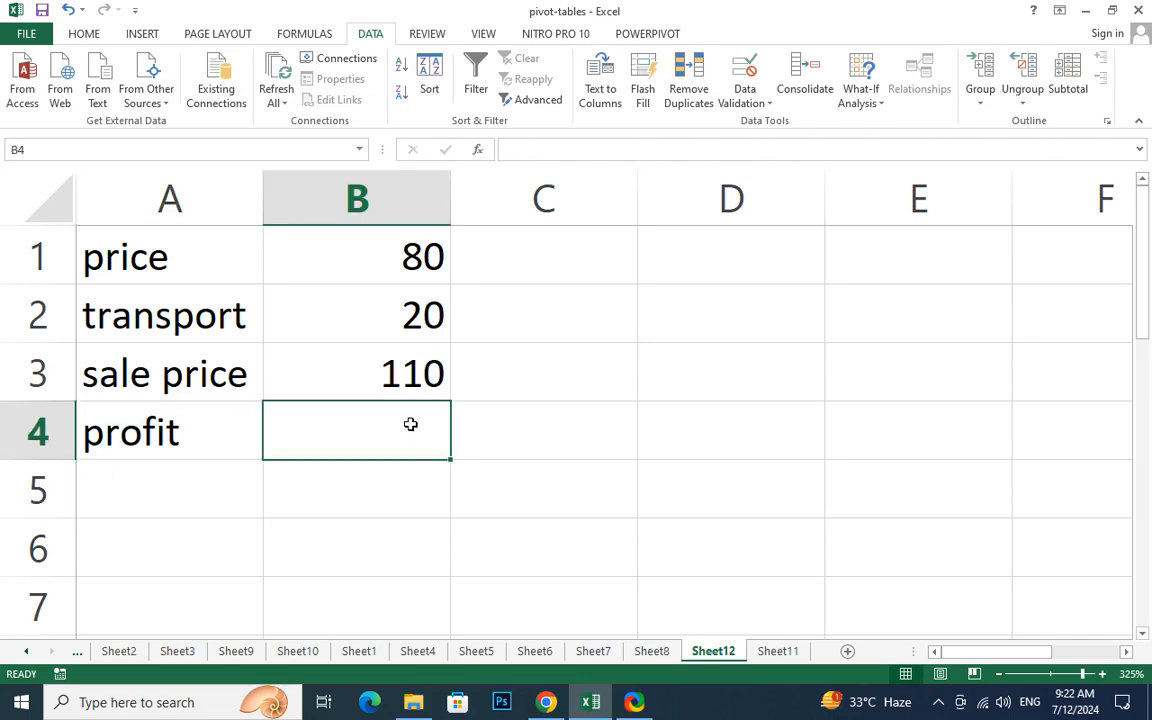
{"action": "type", "text": "="}
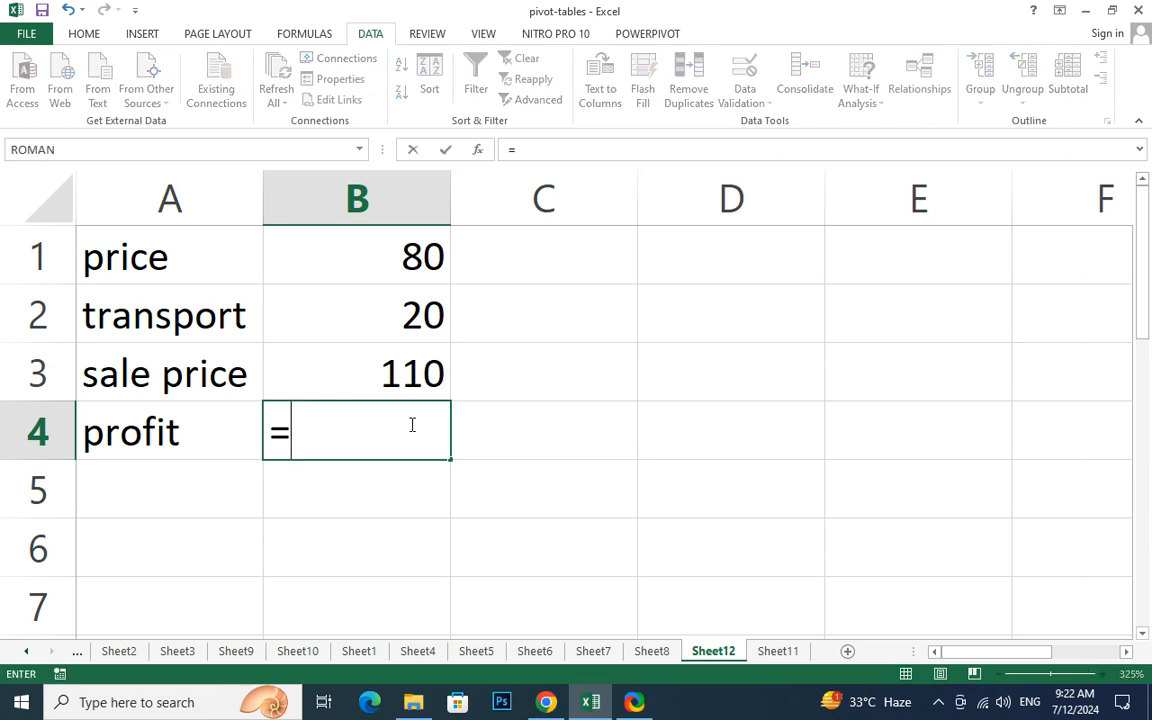
{"action": "left_click", "coordinate": [375, 373]}
{"action": "type", "text": "="}
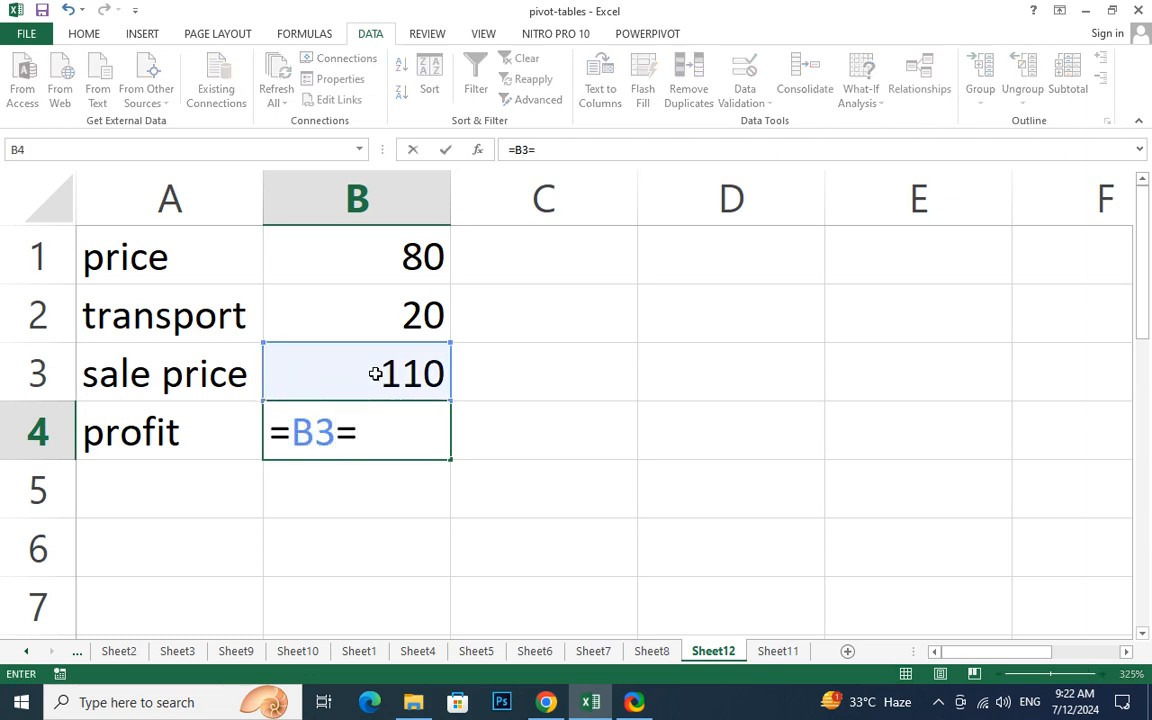
{"action": "key", "text": "BackSpace"}
{"action": "type", "text": "+"}
{"action": "key", "text": "BackSpace"}
{"action": "type", "text": "-(20"}
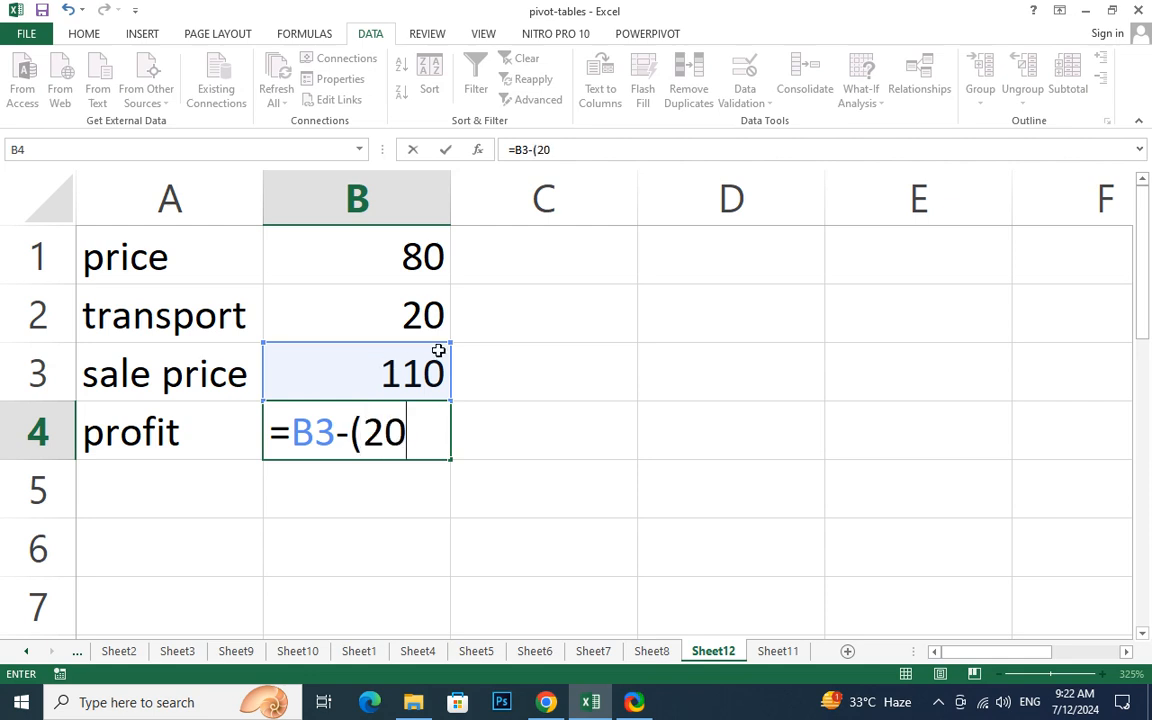
{"action": "key", "text": "Return"}
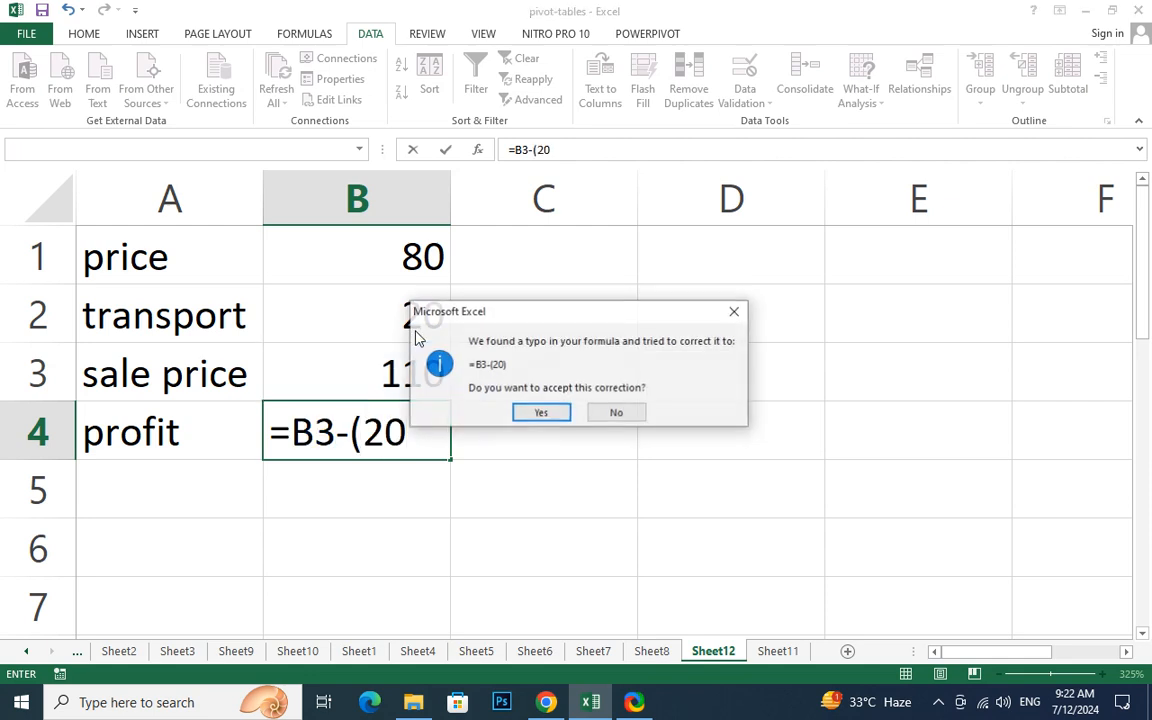
{"action": "left_click", "coordinate": [553, 413]}
{"action": "left_click", "coordinate": [574, 399]}
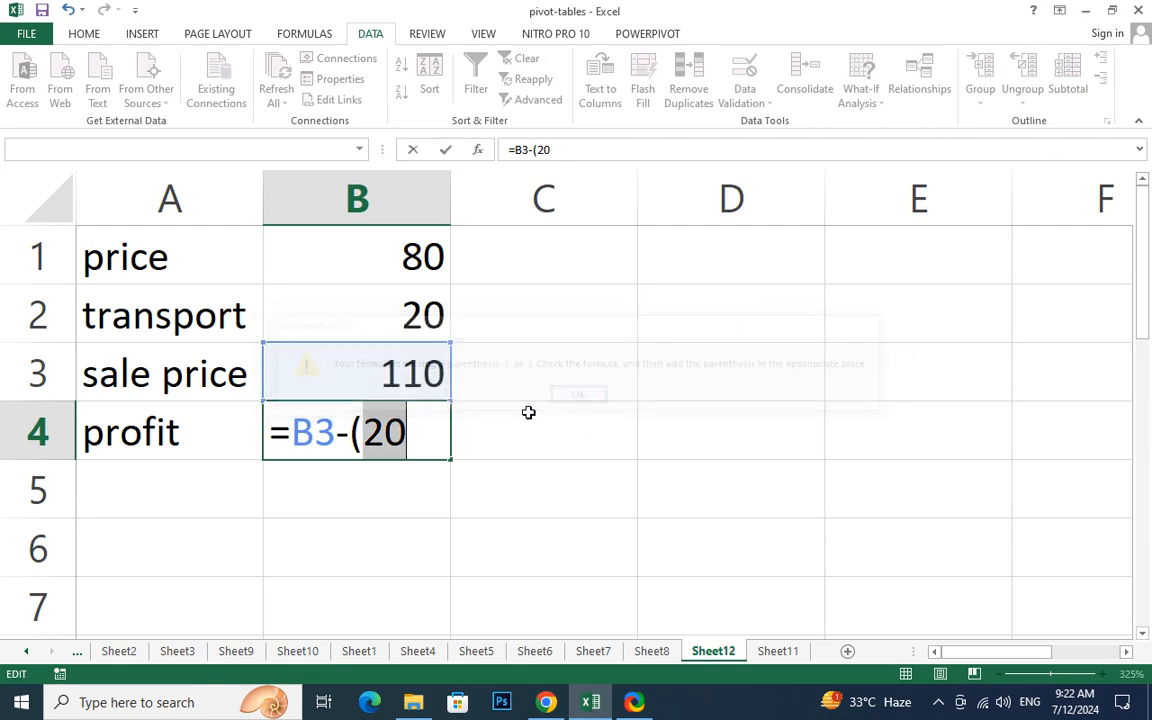
{"action": "left_click", "coordinate": [422, 315]}
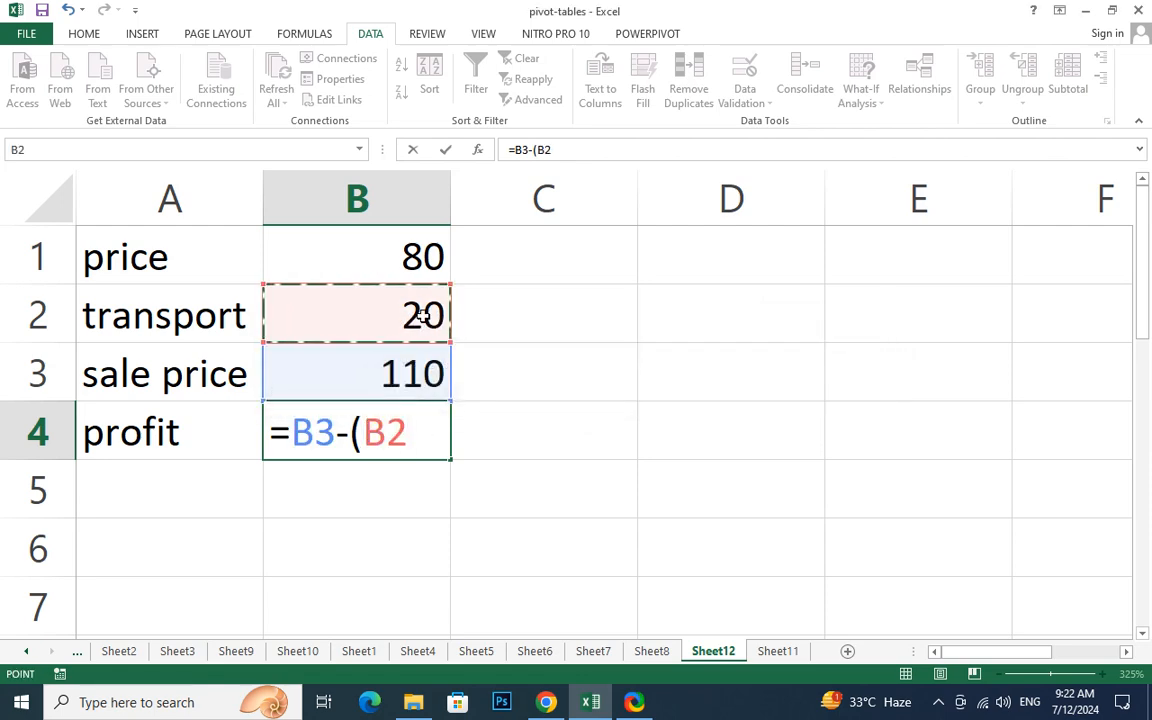
{"action": "type", "text": "+"}
{"action": "left_click", "coordinate": [410, 257]}
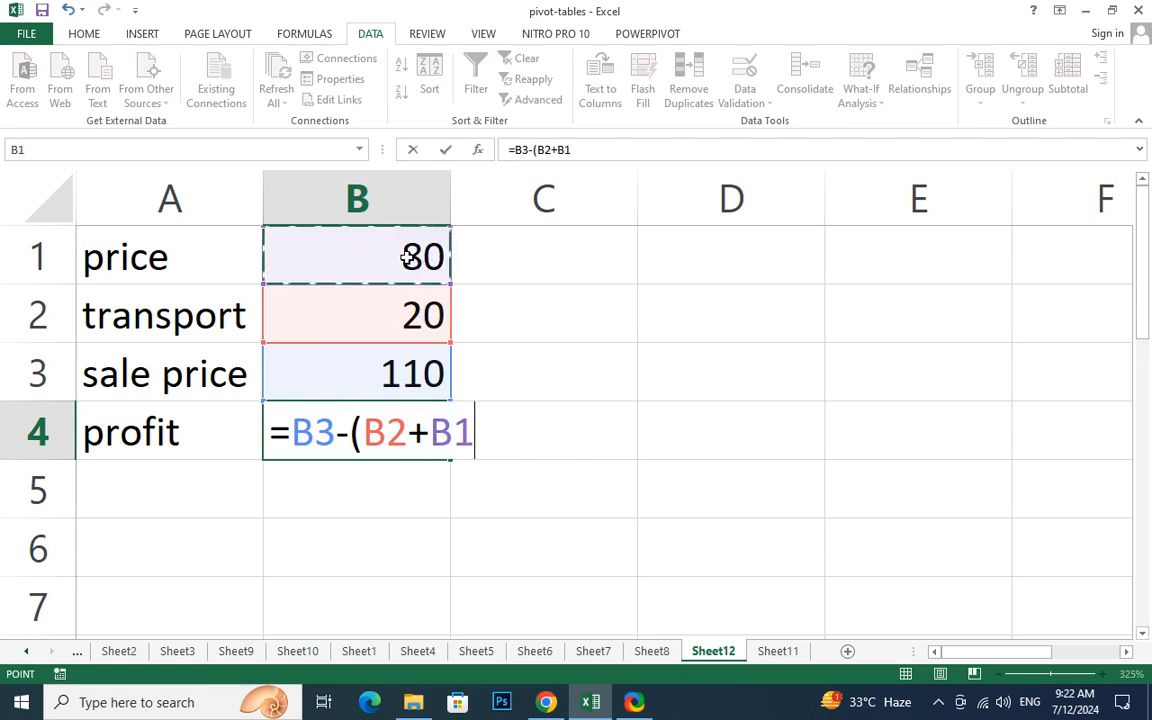
{"action": "type", "text": ")"}
{"action": "key", "text": "Return"}
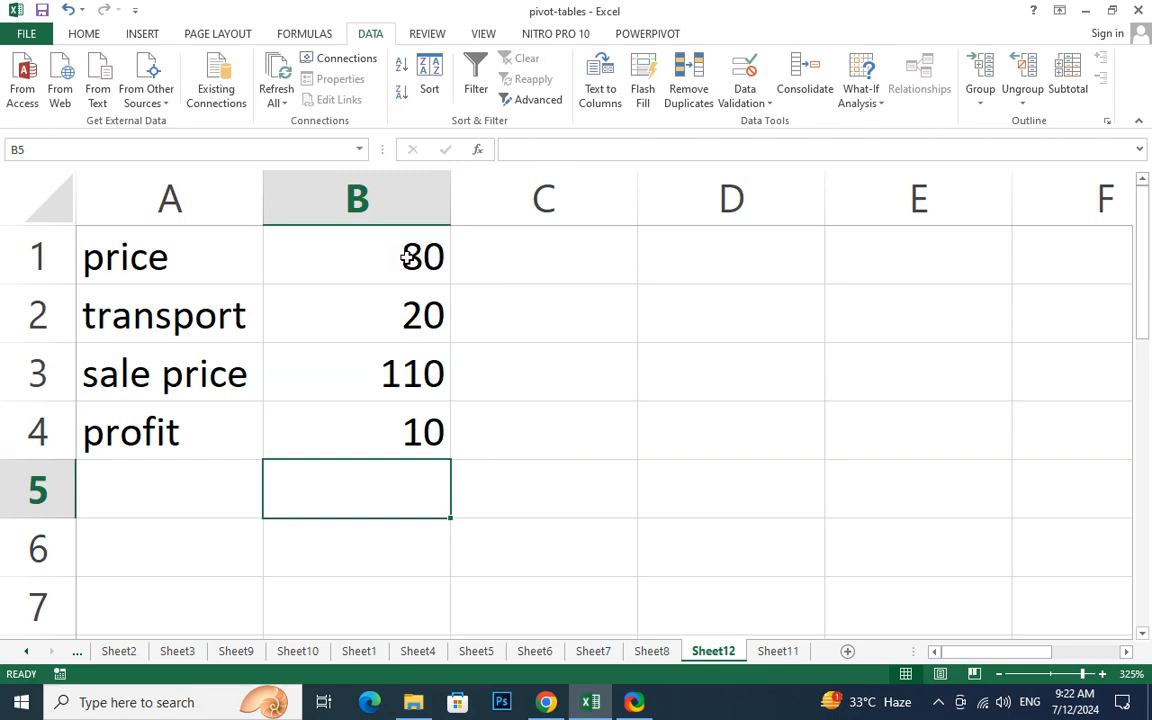
- Start Goal Seek on the profit cell B4 with a target value of 20
{"action": "left_click", "coordinate": [380, 417]}
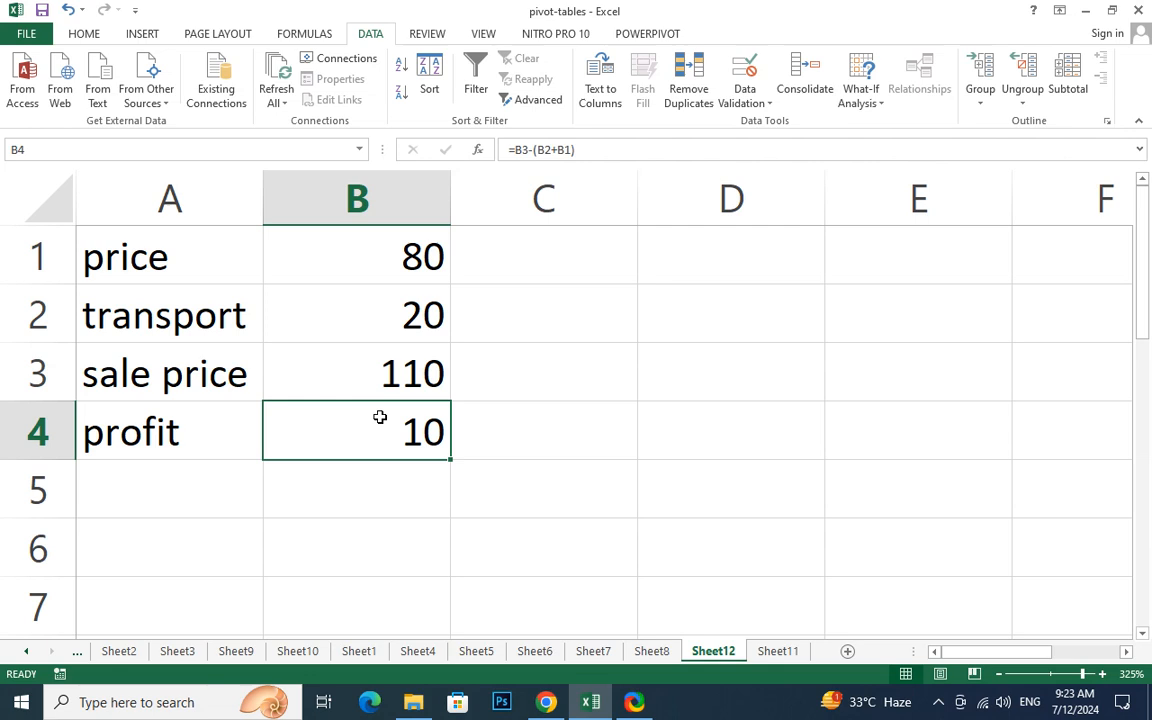
{"action": "left_click", "coordinate": [868, 103]}
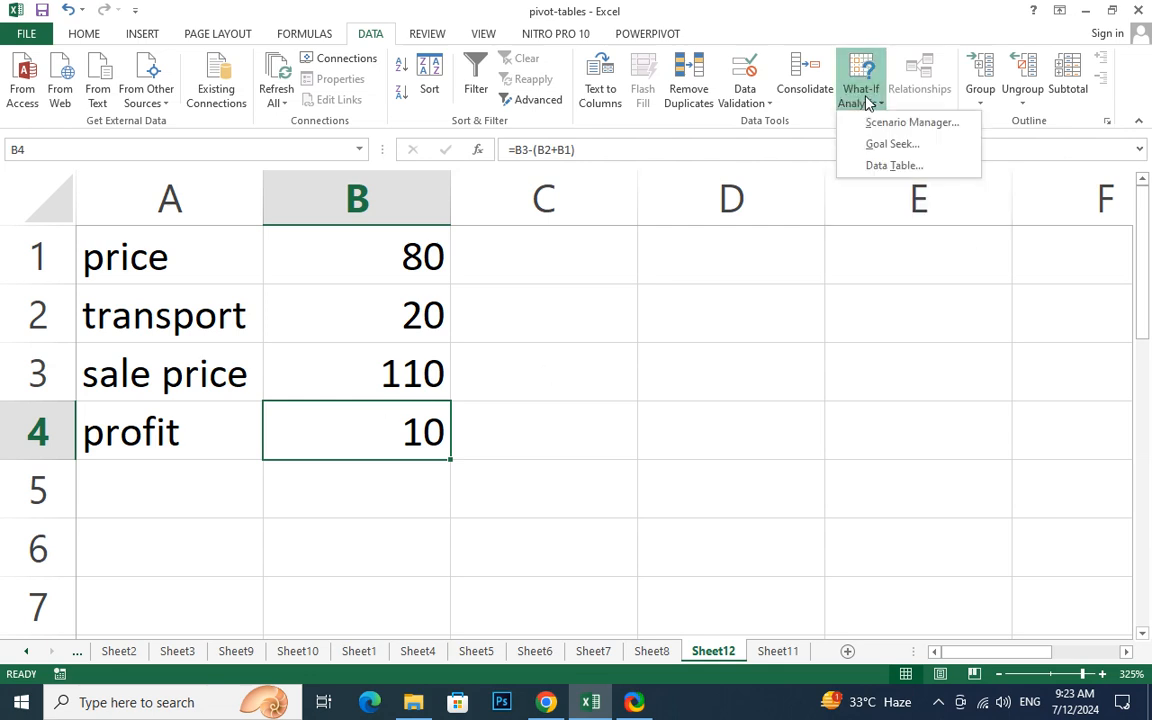
{"action": "left_click", "coordinate": [884, 144]}
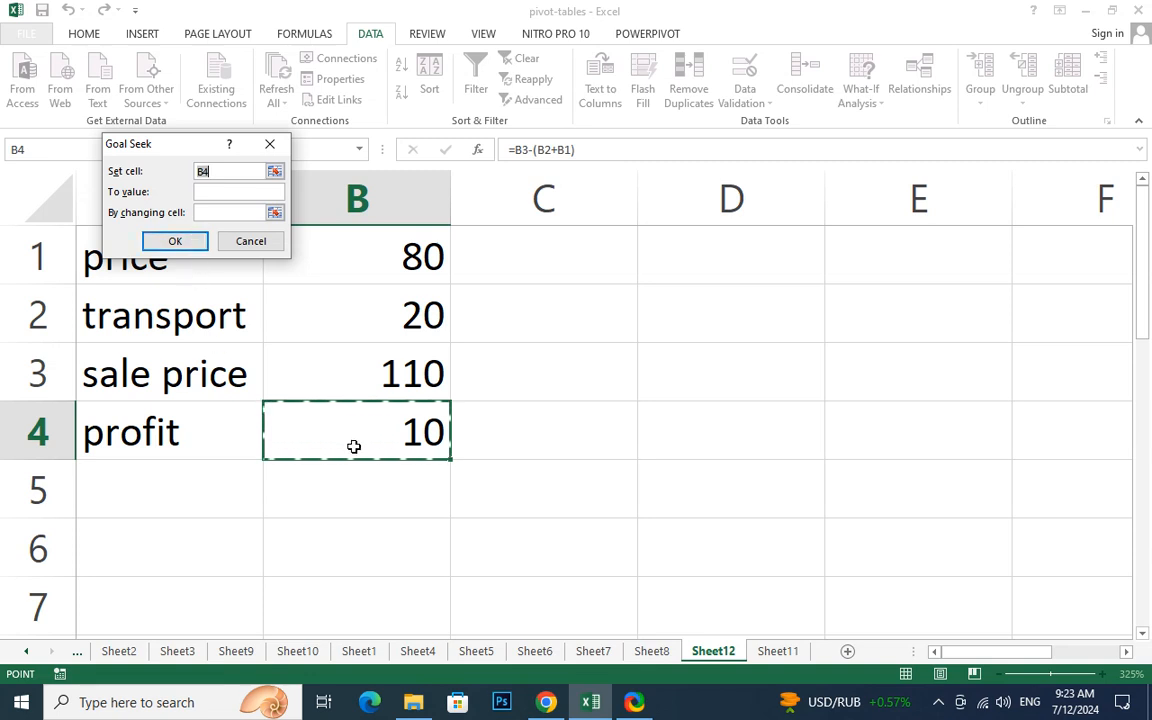
{"action": "left_click", "coordinate": [221, 195]}
{"action": "type", "text": "5"}
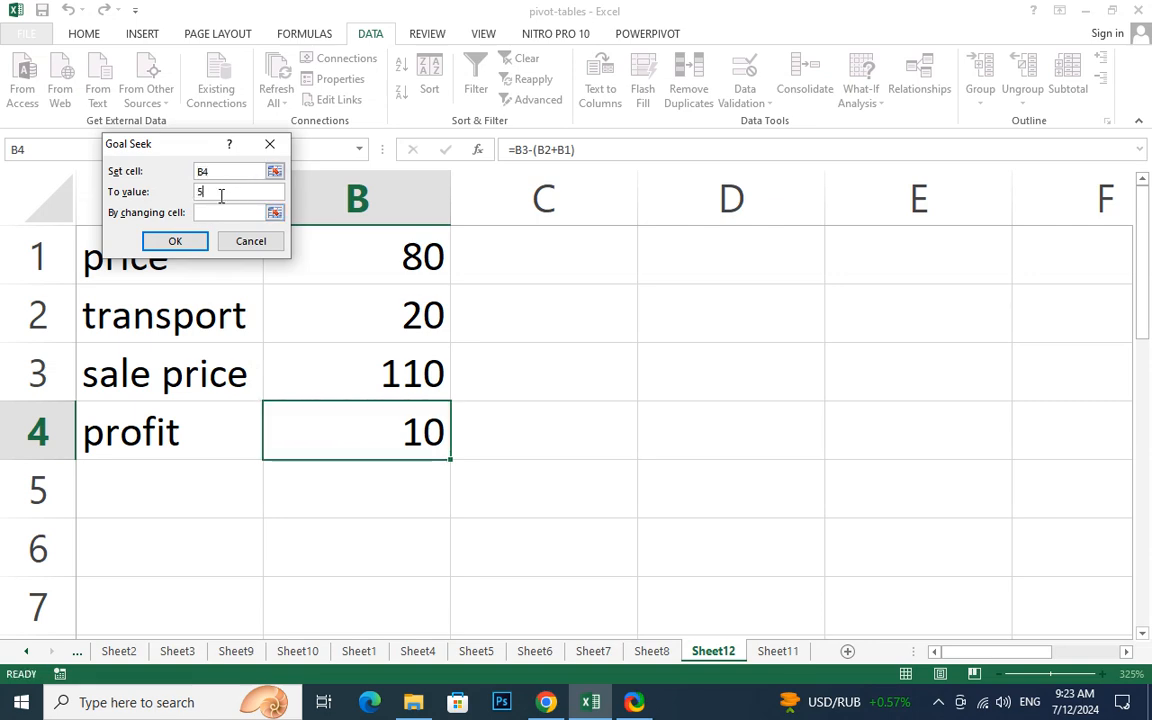
{"action": "key", "text": "BackSpace"}
{"action": "type", "text": "20"}
{"action": "left_click", "coordinate": [274, 213]}
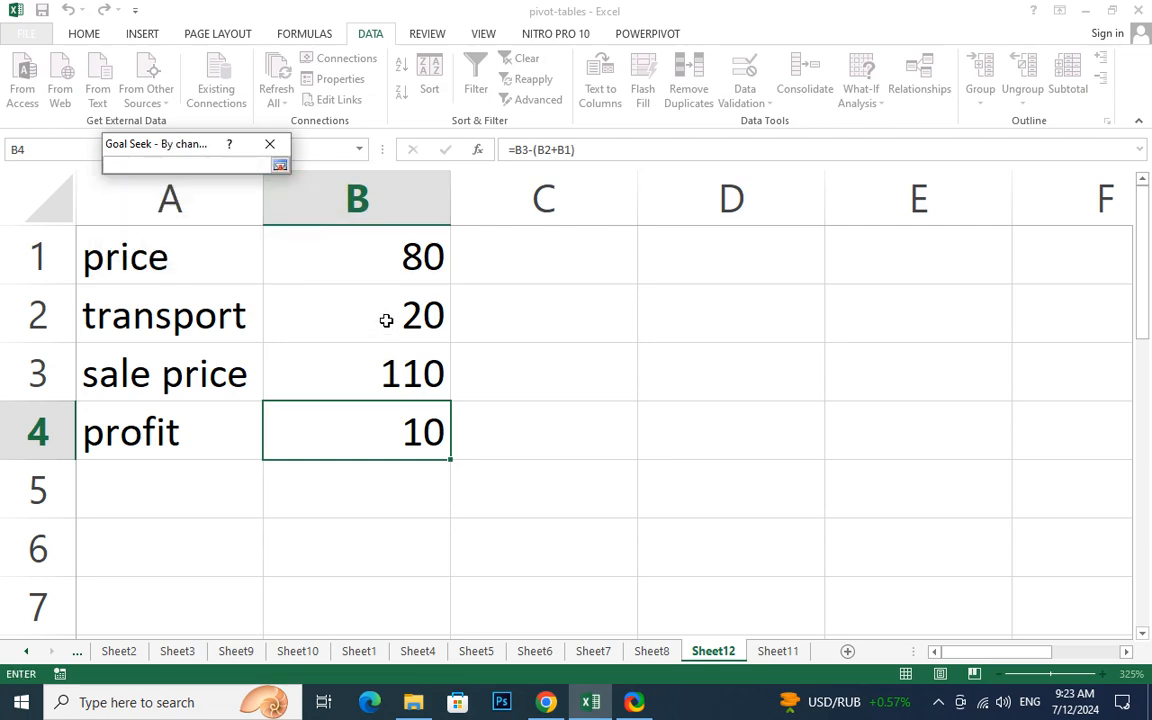
{"action": "left_click", "coordinate": [391, 257]}
{"action": "left_click", "coordinate": [281, 166]}
{"action": "left_click", "coordinate": [391, 372]}
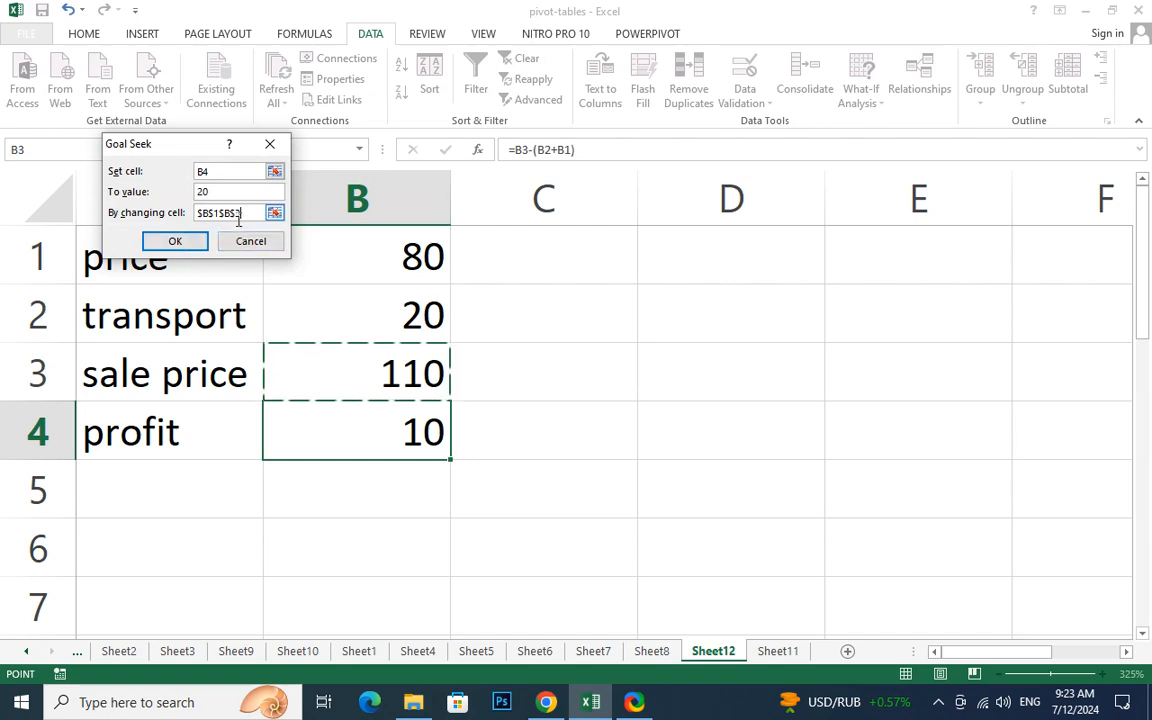
{"action": "left_click_drag", "start_coordinate": [241, 214], "coordinate": [139, 199]}
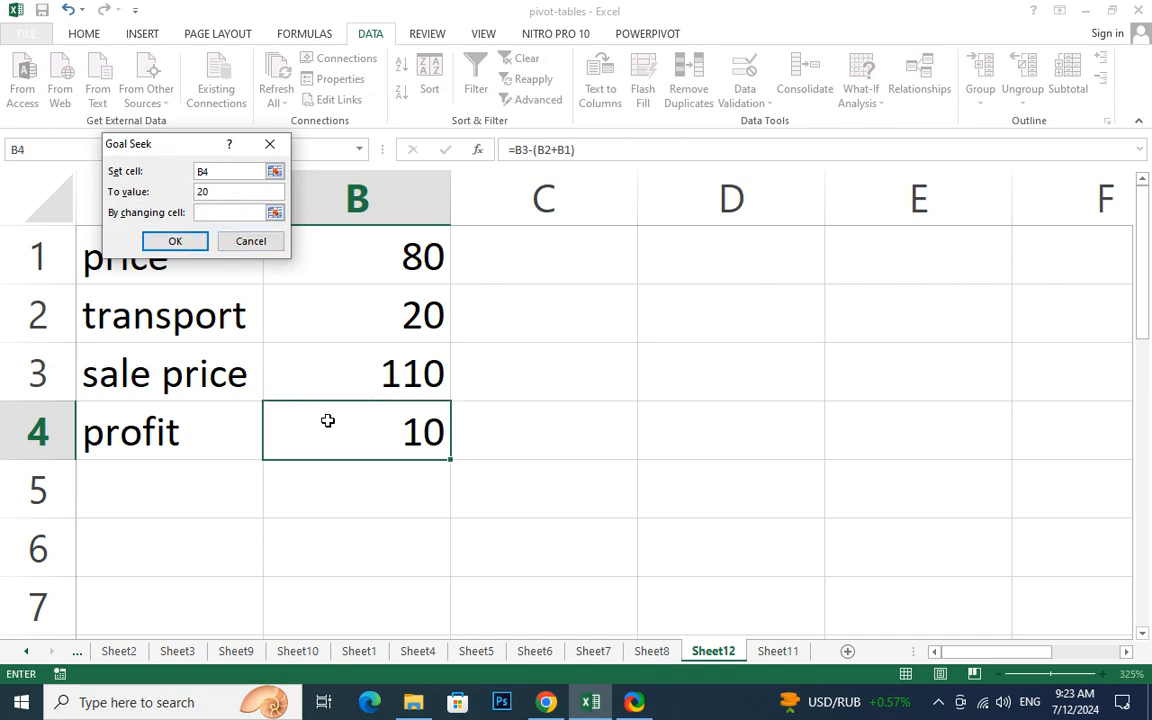
- Set the sale price cell B3 as the changing cell, run Goal Seek and keep its solution
{"action": "left_click", "coordinate": [391, 373]}
{"action": "left_click", "coordinate": [181, 242]}
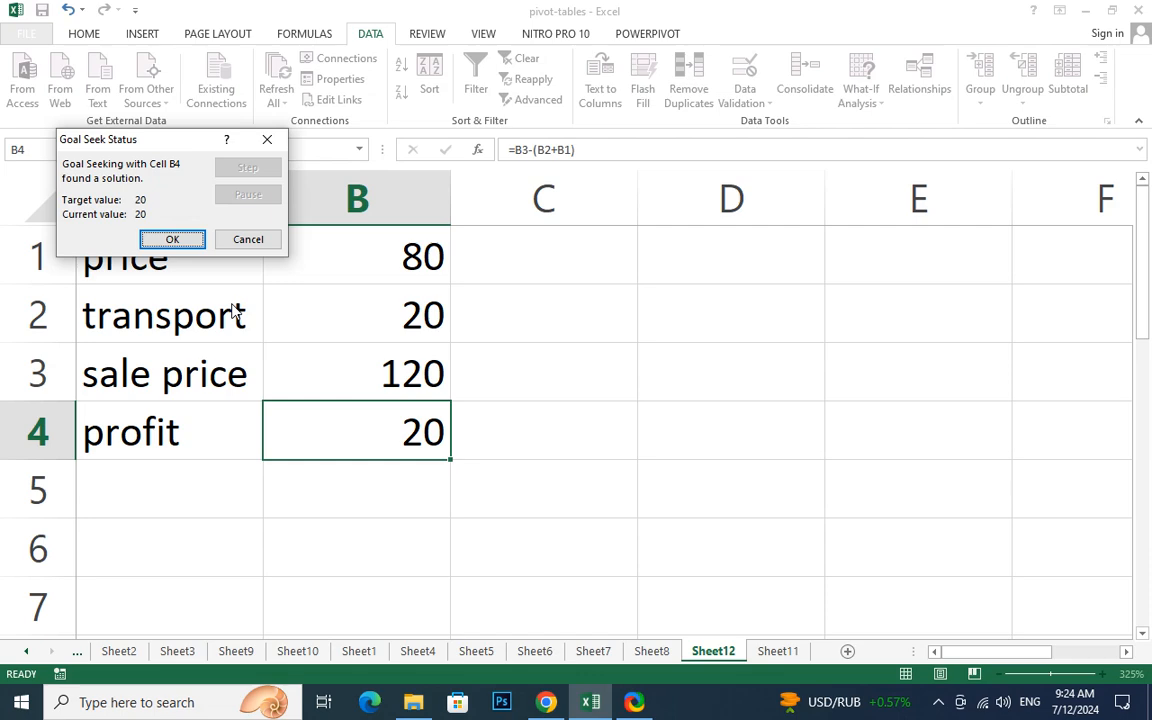
{"action": "left_click", "coordinate": [172, 240]}
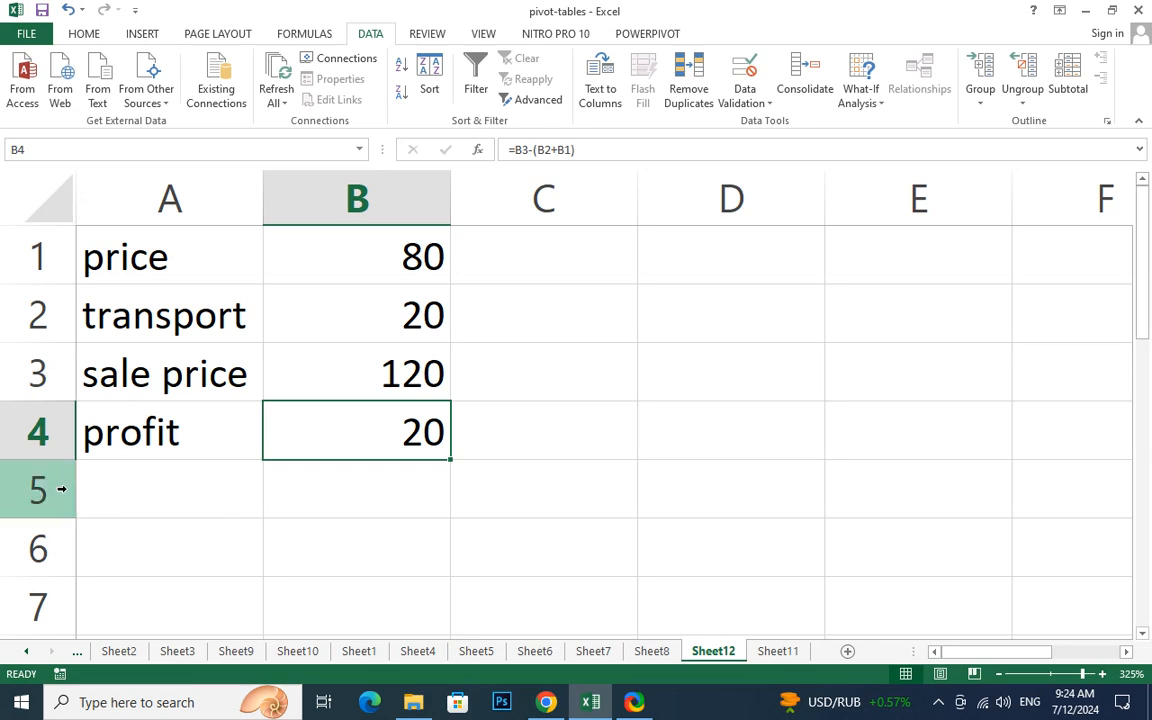
{"action": "left_click", "coordinate": [121, 489]}
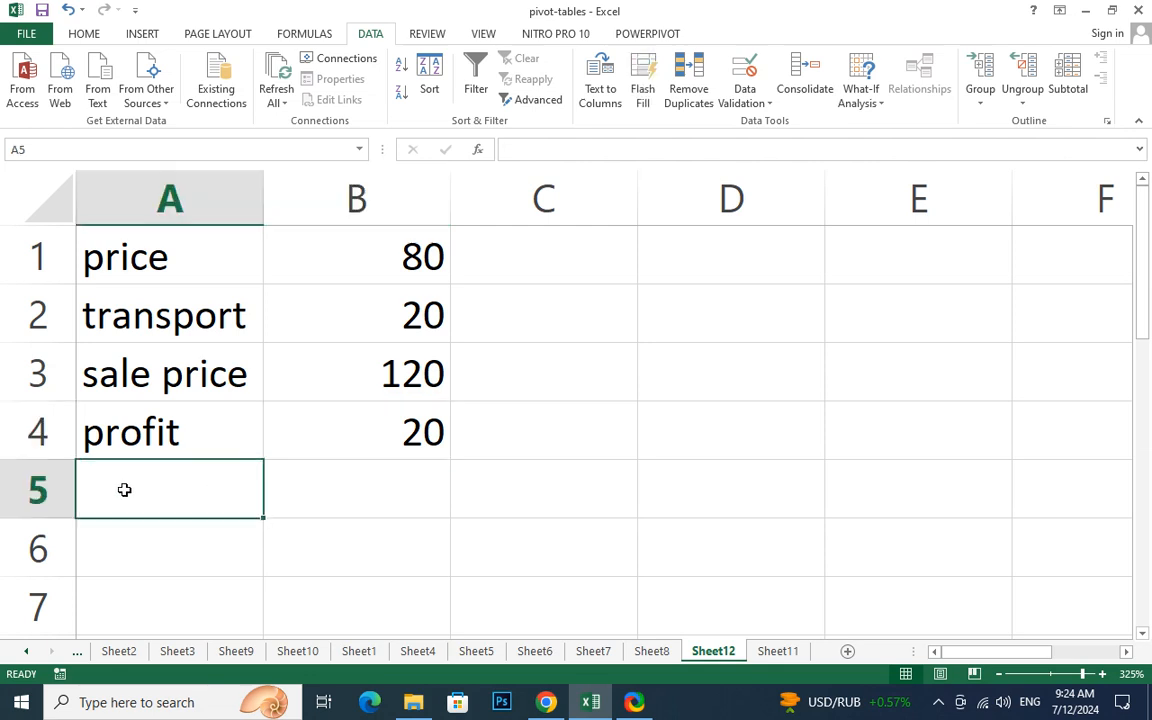
{"action": "left_click", "coordinate": [173, 435]}
{"action": "left_click", "coordinate": [300, 436]}
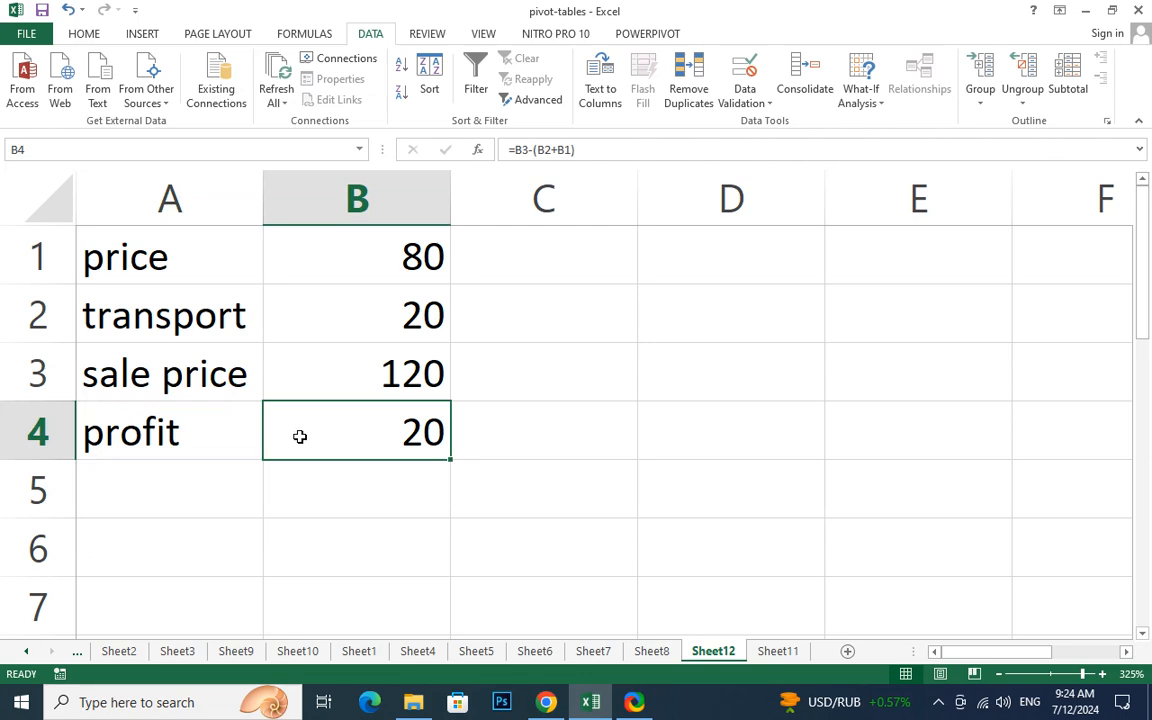
- Insert a blank row above the sale price row and enter the label "Qty" in A3
{"action": "left_click", "coordinate": [33, 373]}
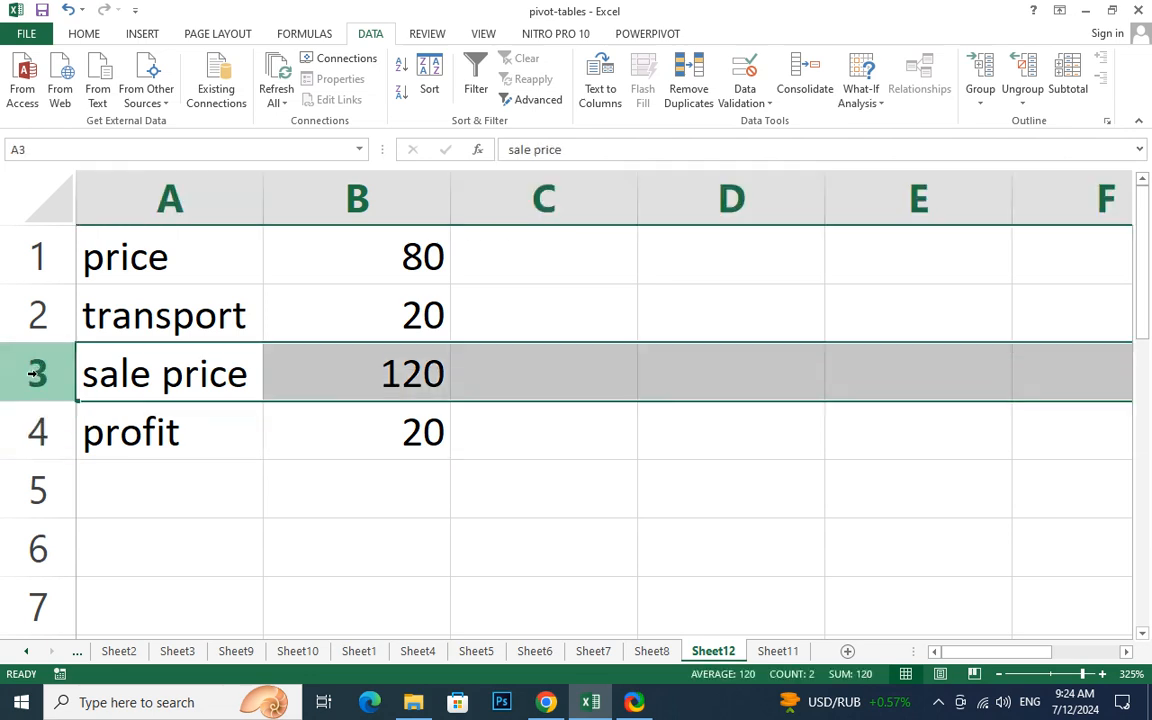
{"action": "right_click", "coordinate": [33, 373]}
{"action": "left_click", "coordinate": [85, 501]}
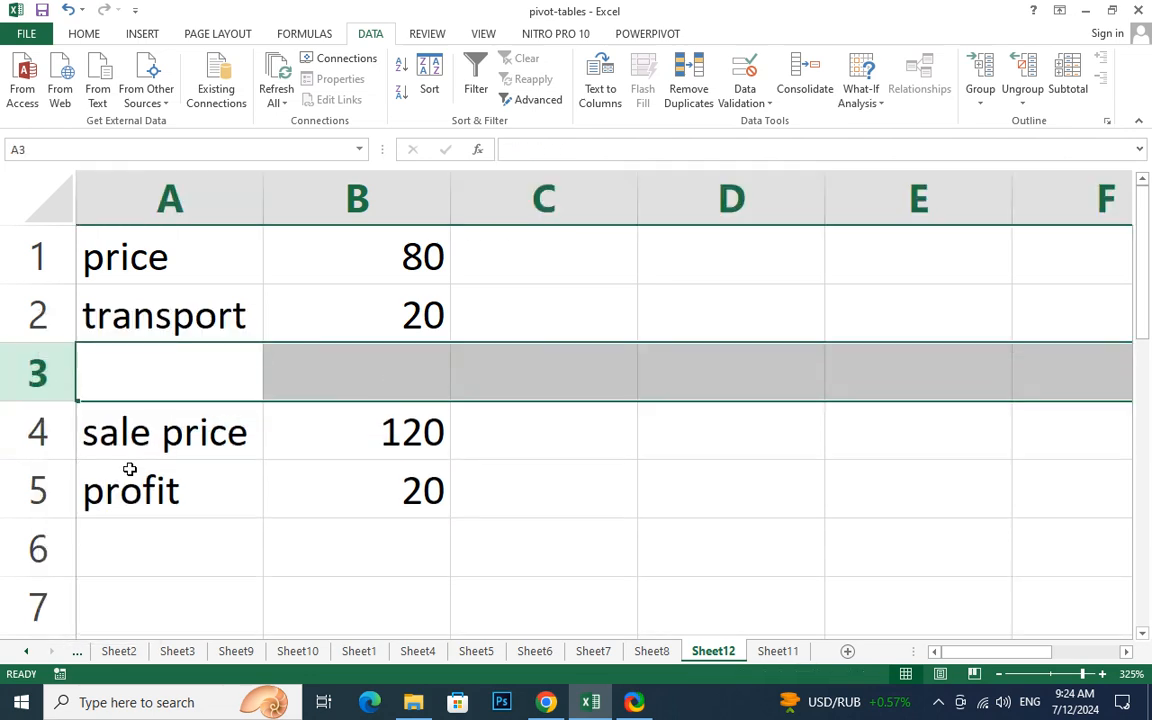
{"action": "left_click", "coordinate": [164, 384]}
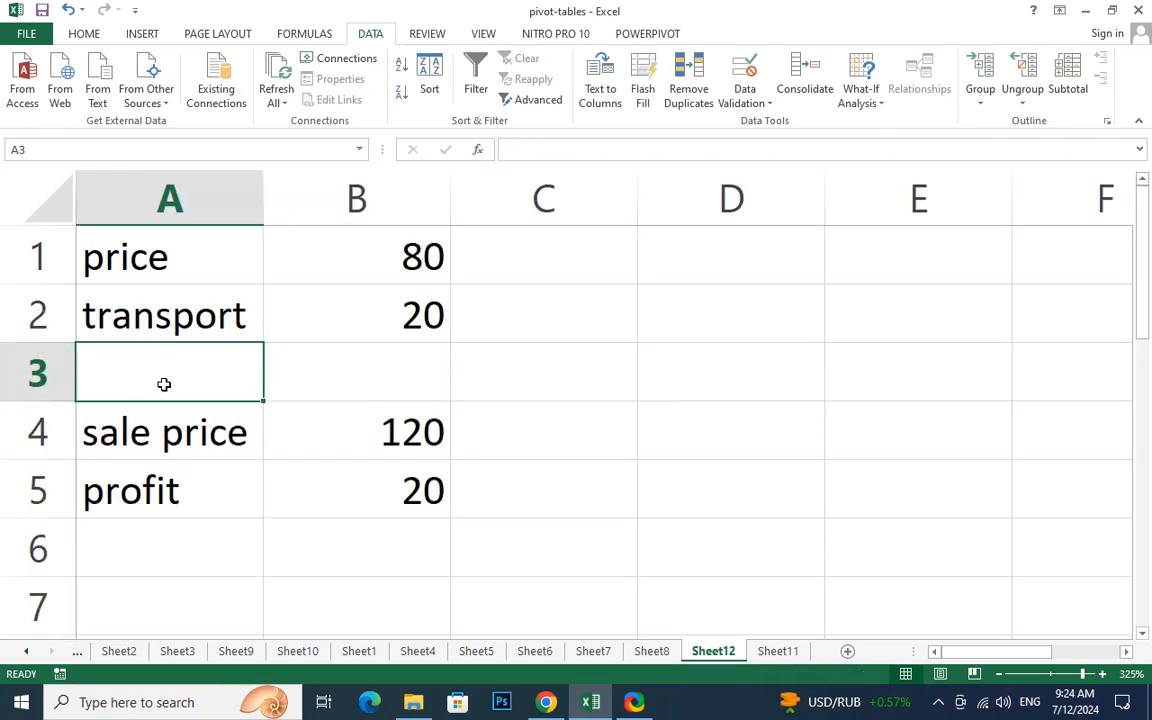
{"action": "type", "text": "Qty"}
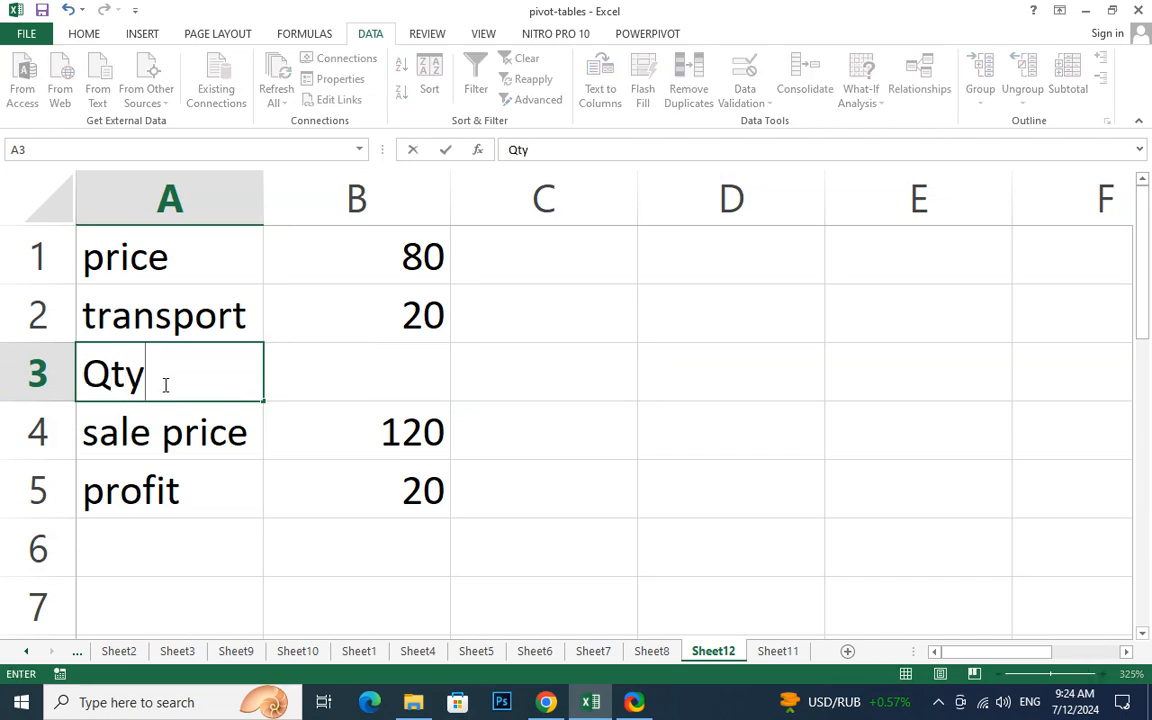
{"action": "key", "text": "Tab"}
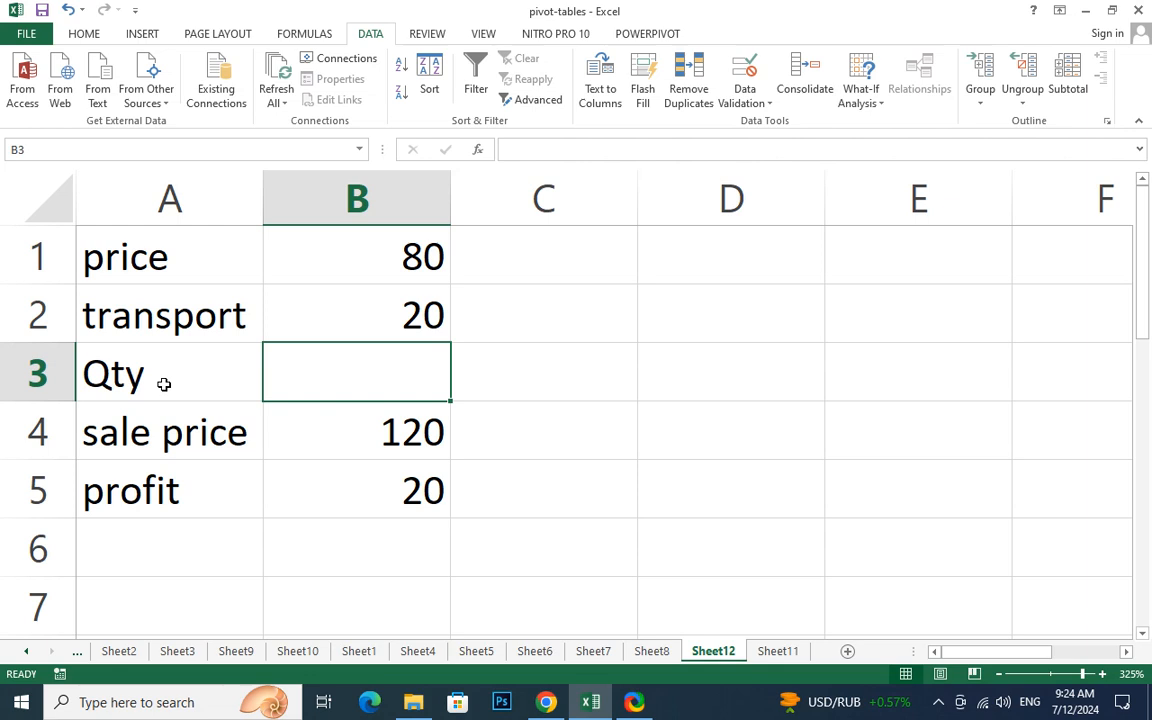
{"action": "type", "text": "20"}
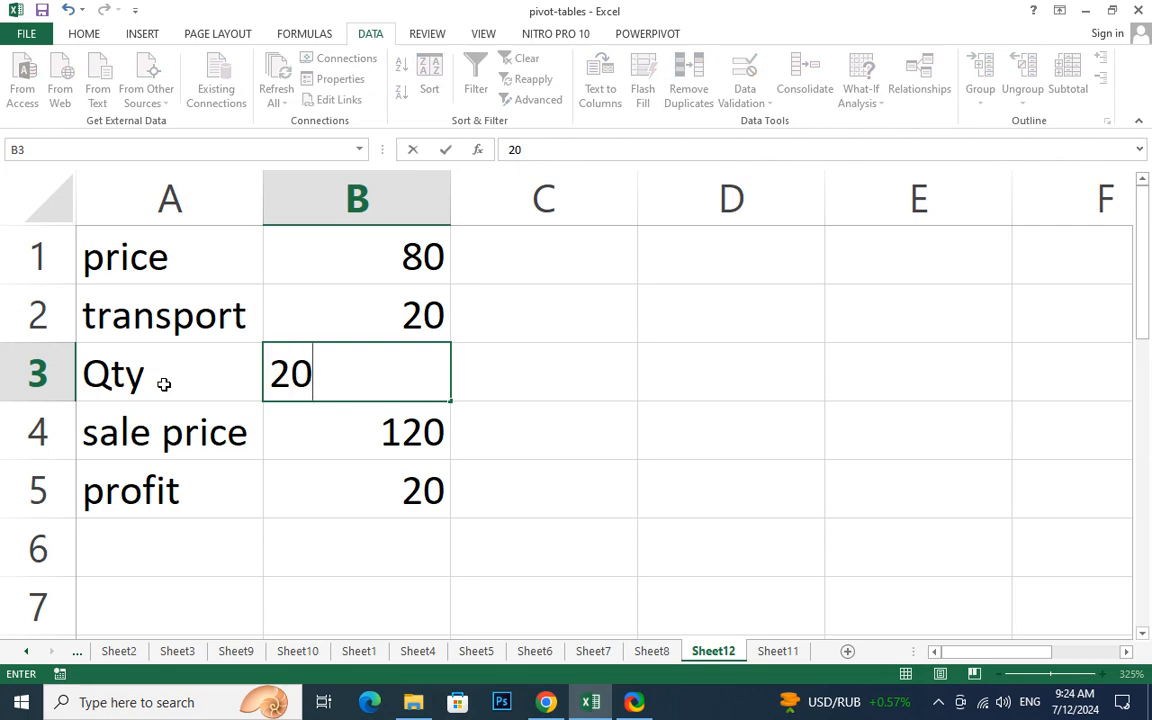
{"action": "key", "text": "BackSpace"}
{"action": "key", "text": "BackSpace"}
- Review the contents of the sale price cell B4 and the profit formula in B5
{"action": "left_click", "coordinate": [305, 438]}
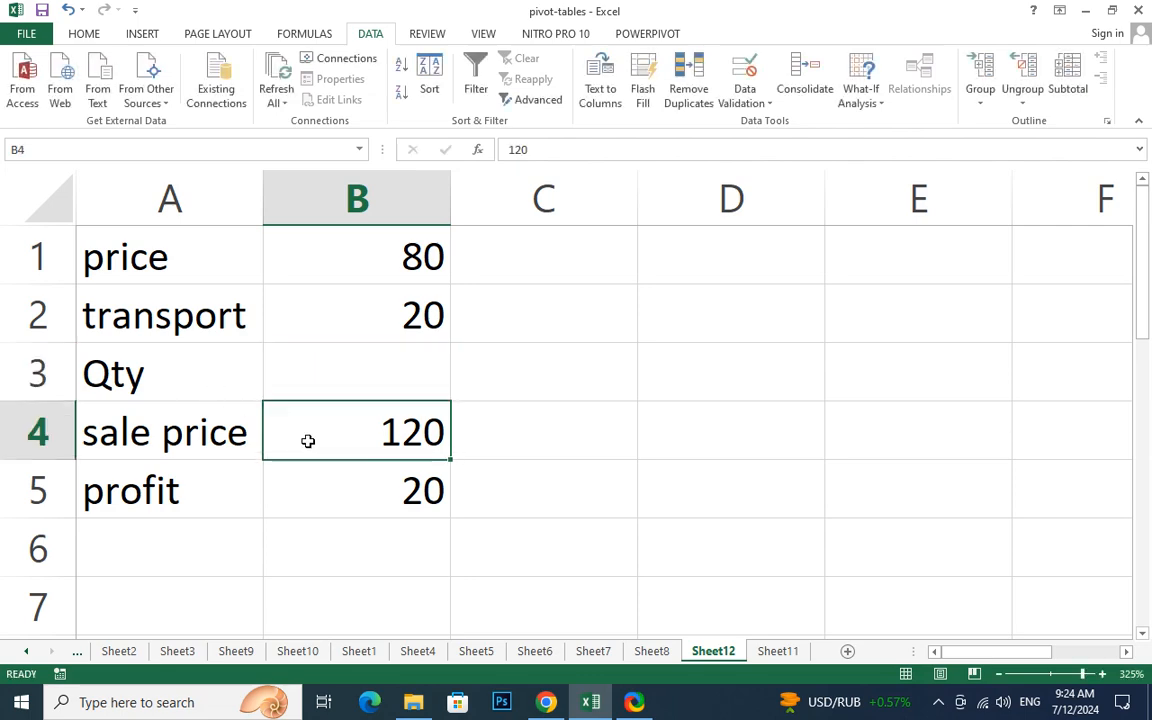
{"action": "double_click", "coordinate": [308, 441]}
{"action": "left_click", "coordinate": [342, 522]}
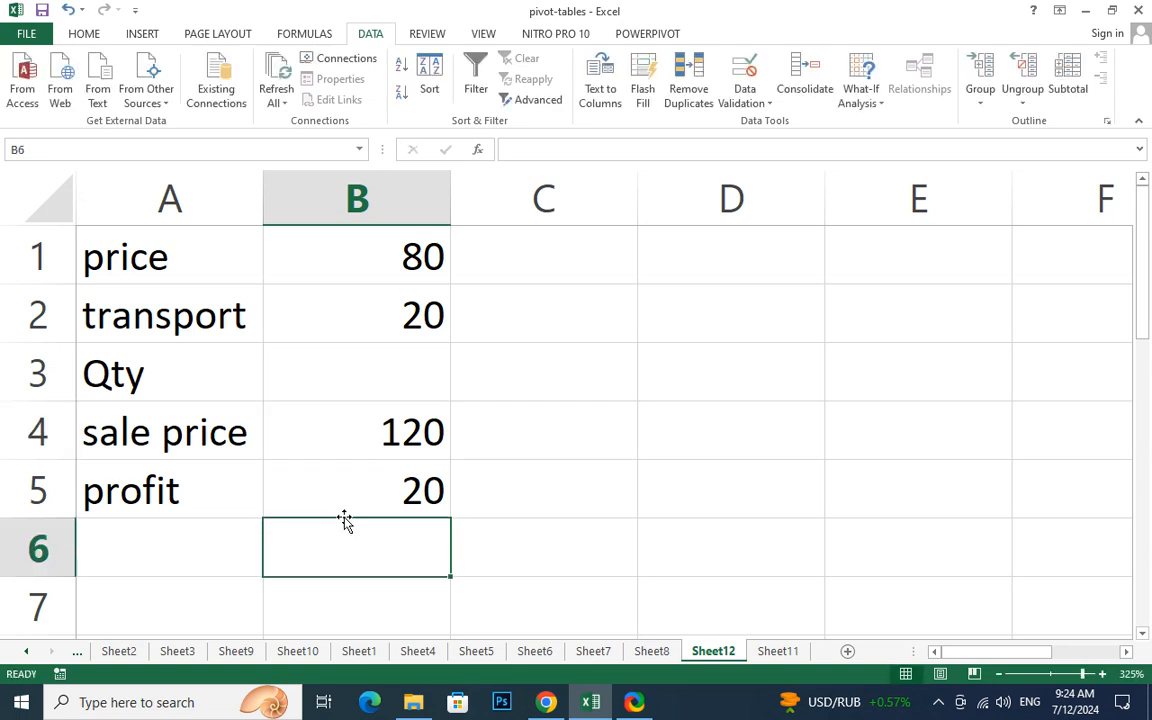
{"action": "left_click", "coordinate": [341, 492]}
{"action": "double_click", "coordinate": [341, 492]}
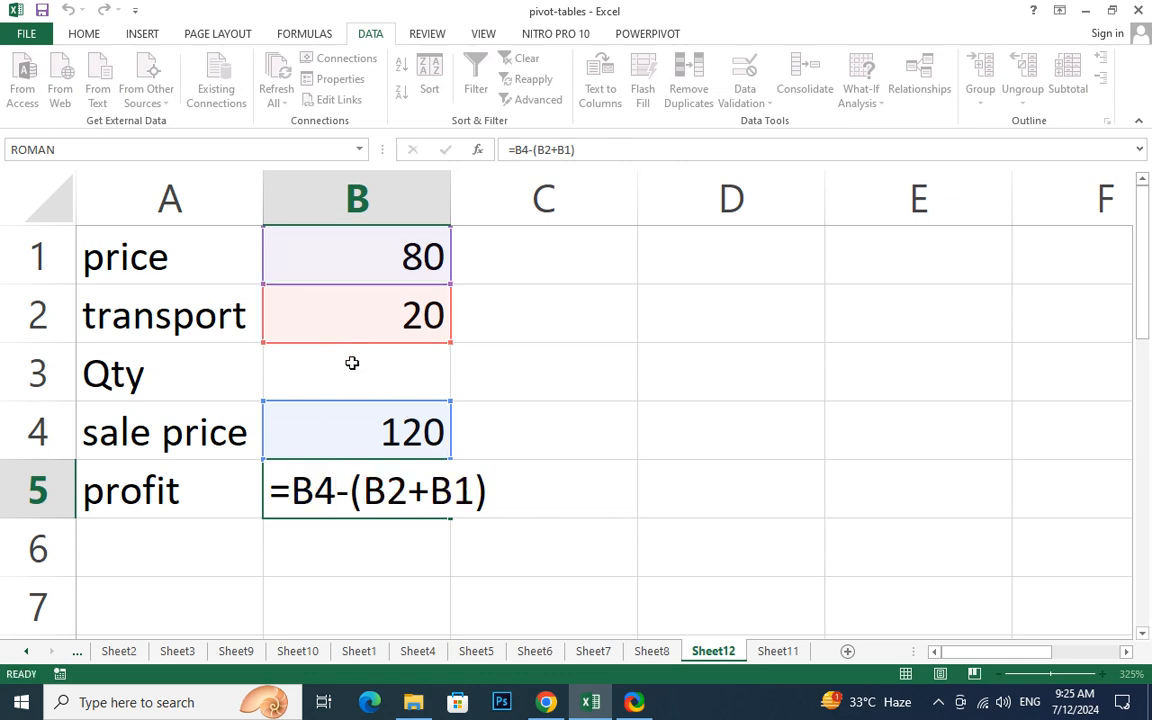
- Enter a quantity of 20 in cell B3
{"action": "left_click", "coordinate": [352, 363]}
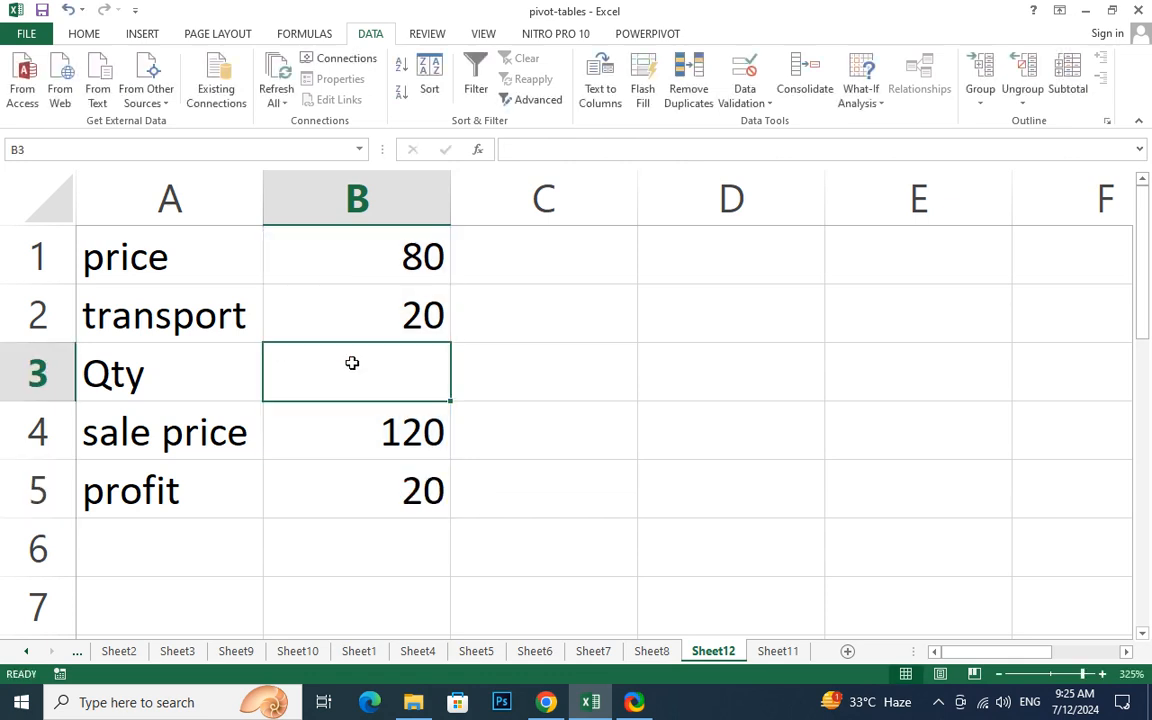
{"action": "type", "text": "20"}
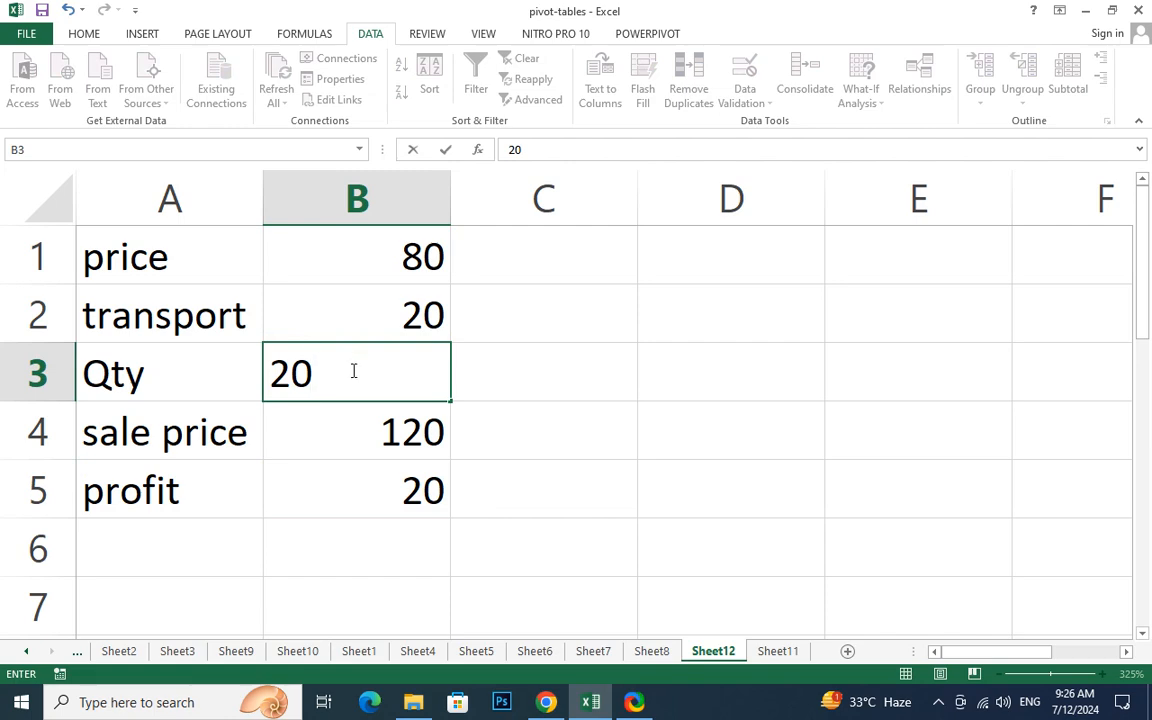
{"action": "left_click", "coordinate": [370, 478]}
- Replace the sale price in B4 with the formula =B1*B3*+B2+50, built from price, quantity, transport and a 50 markup
{"action": "left_click", "coordinate": [298, 429]}
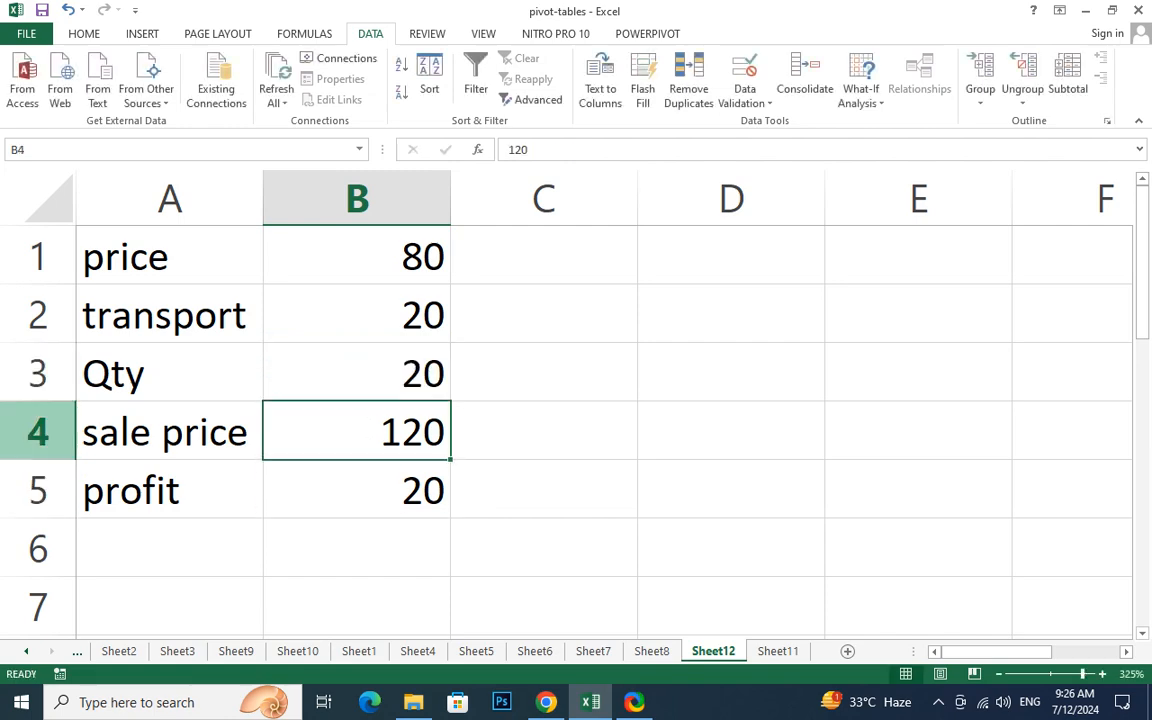
{"action": "double_click", "coordinate": [379, 438]}
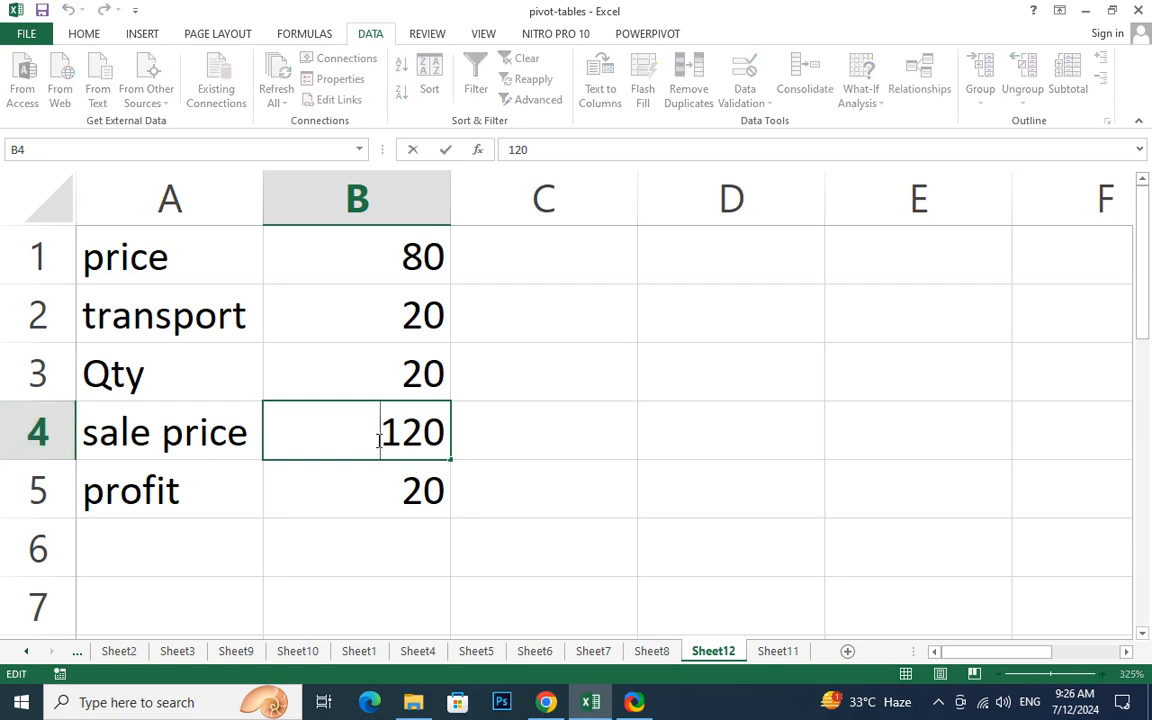
{"action": "left_click_drag", "start_coordinate": [379, 438], "coordinate": [594, 435]}
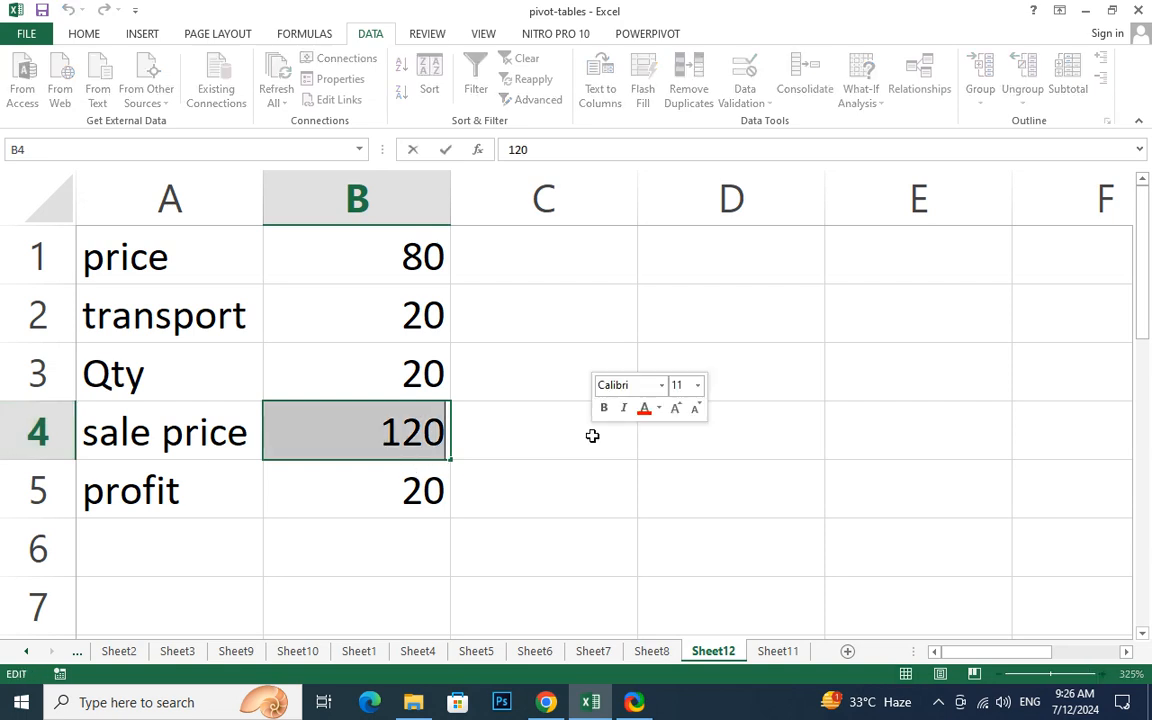
{"action": "key", "text": "BackSpace"}
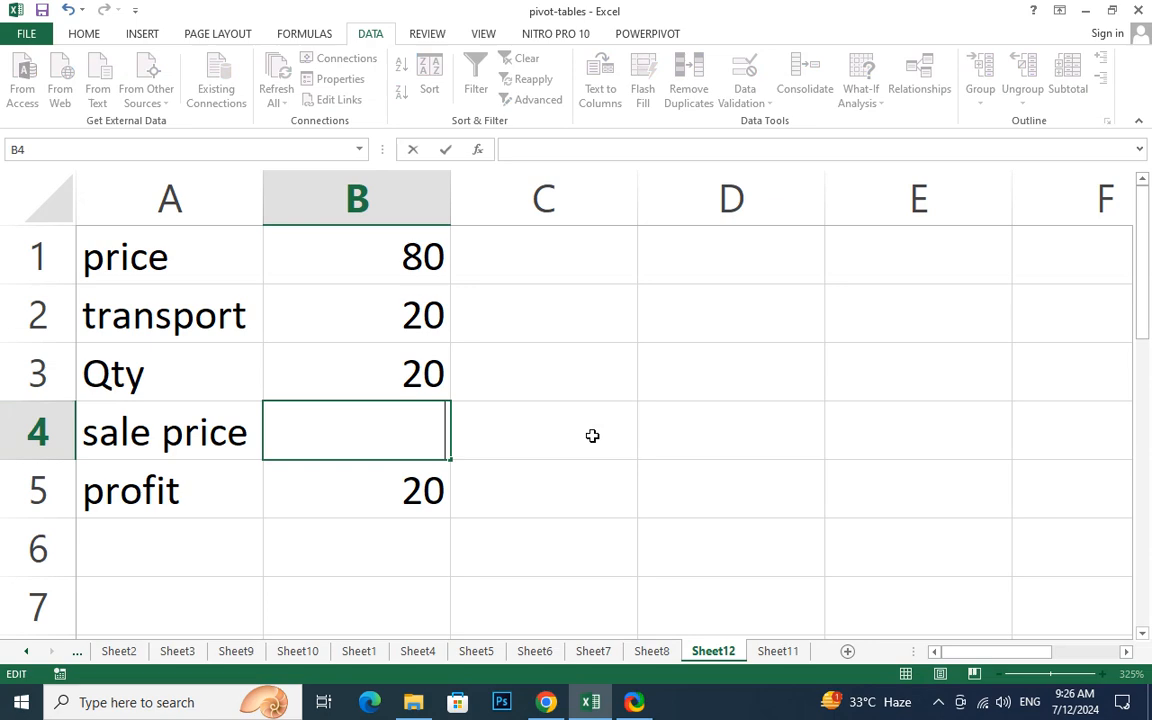
{"action": "type", "text": "="}
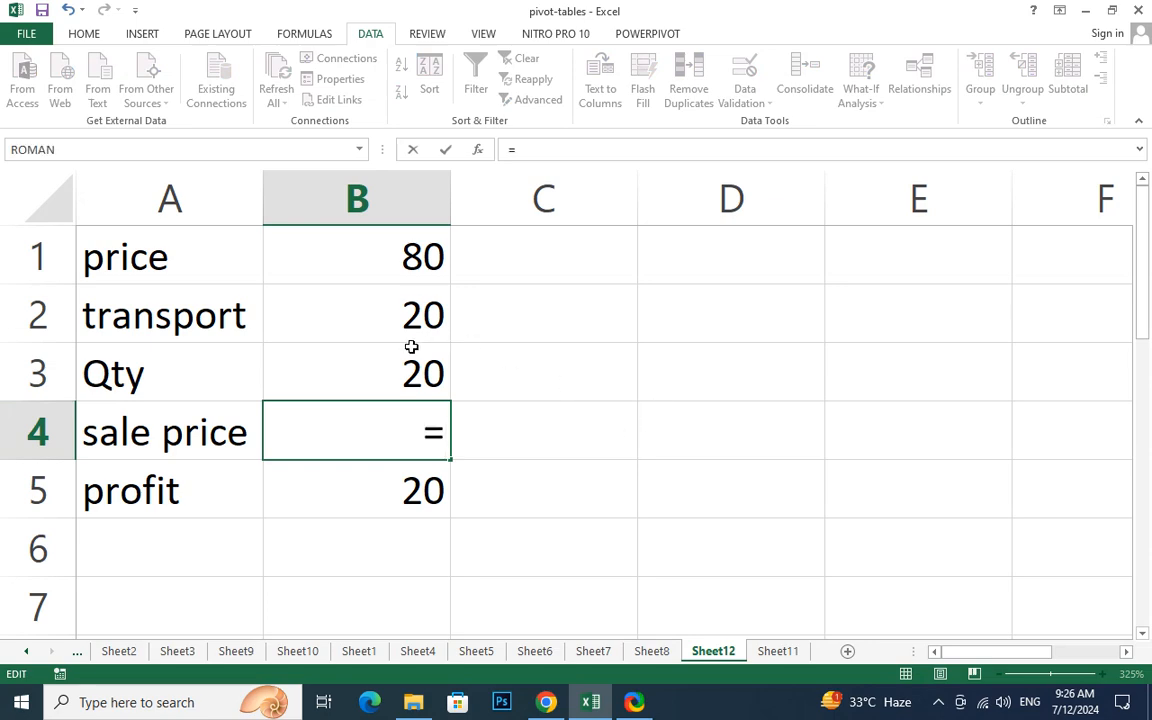
{"action": "left_click", "coordinate": [414, 257]}
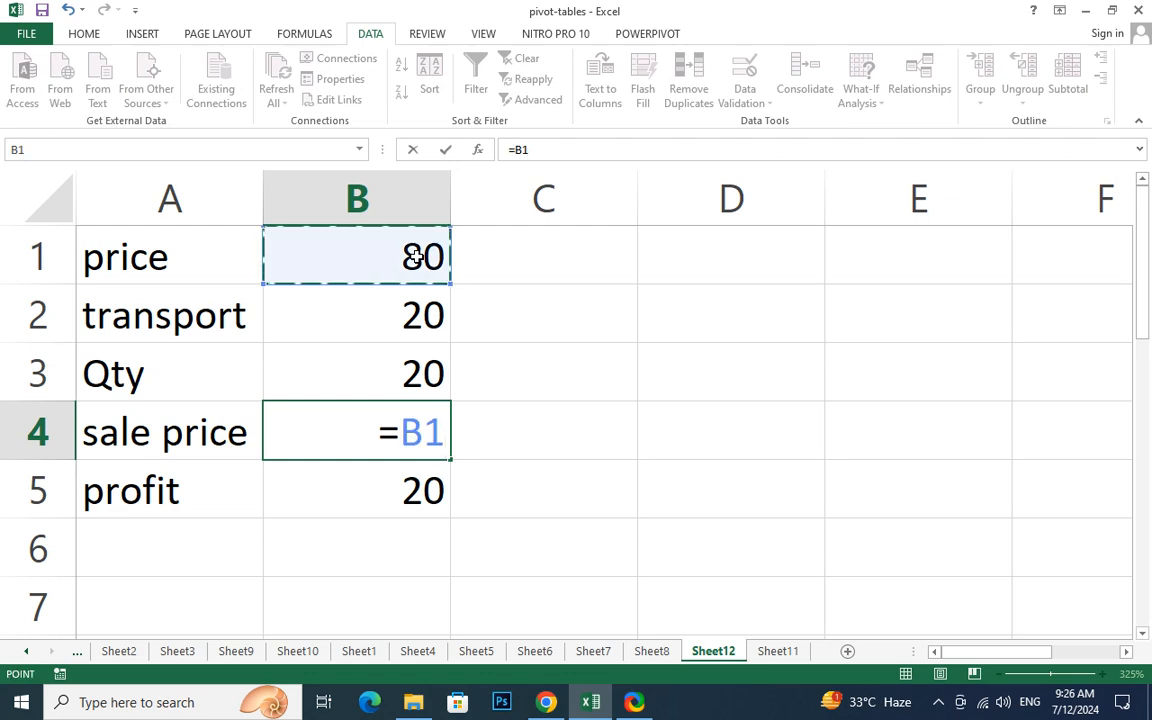
{"action": "type", "text": "*"}
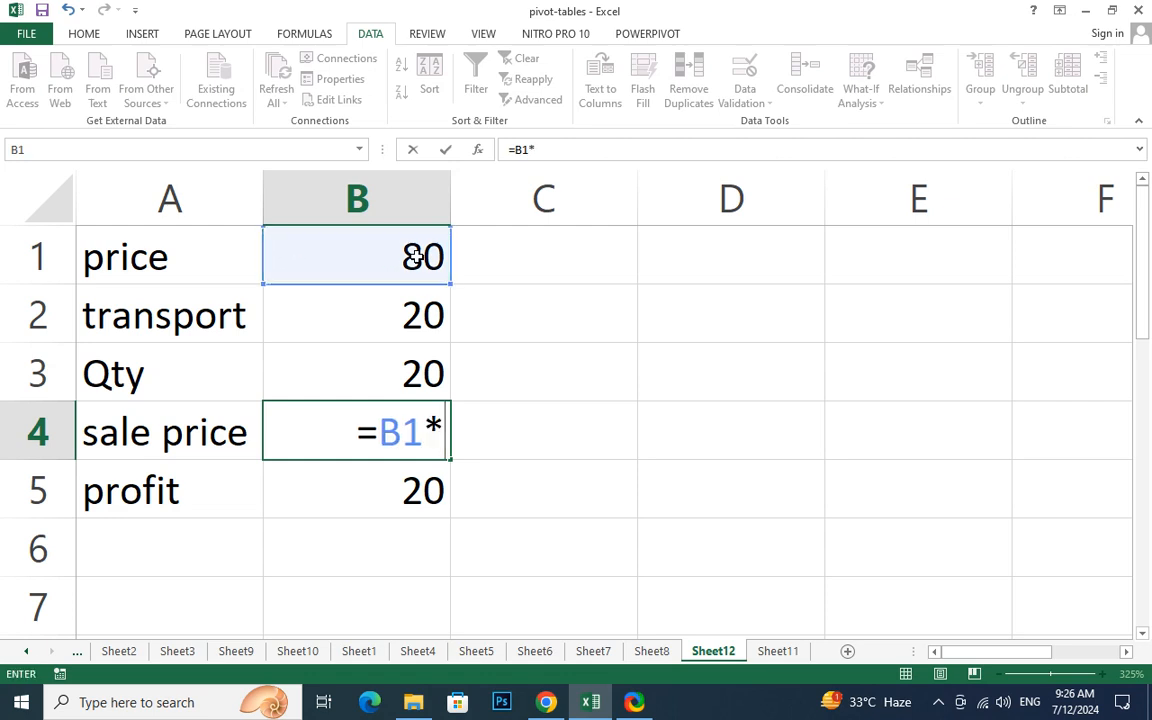
{"action": "left_click", "coordinate": [386, 385]}
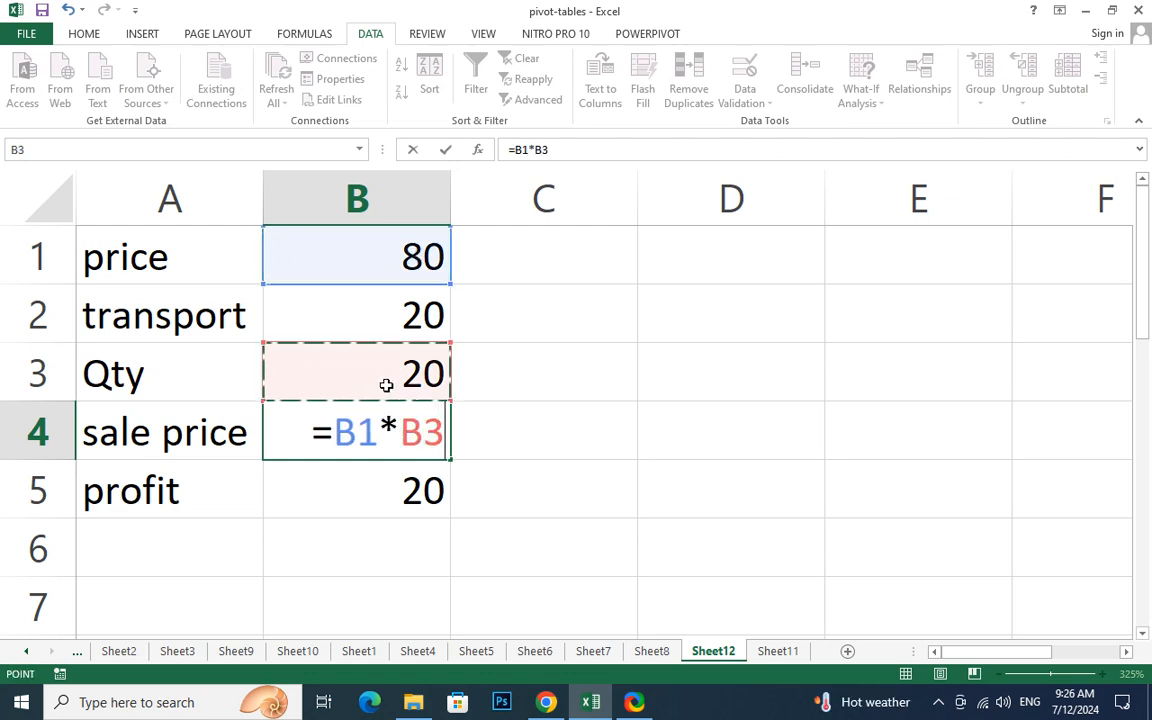
{"action": "type", "text": "*"}
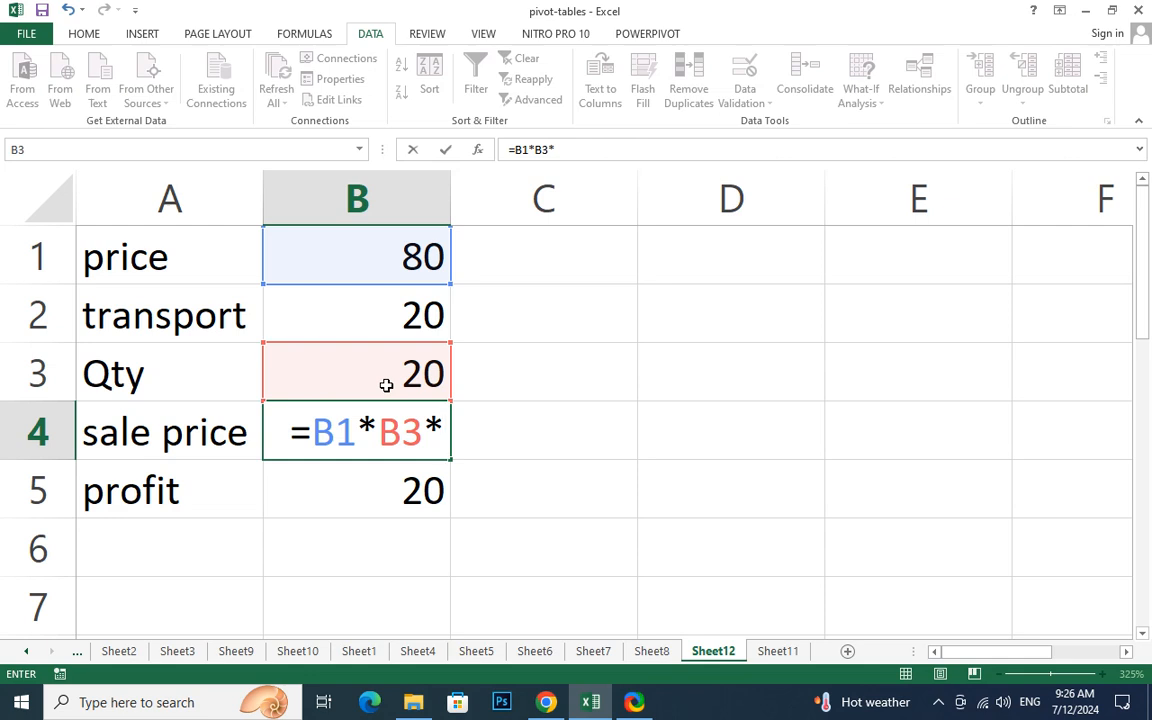
{"action": "type", "text": "+"}
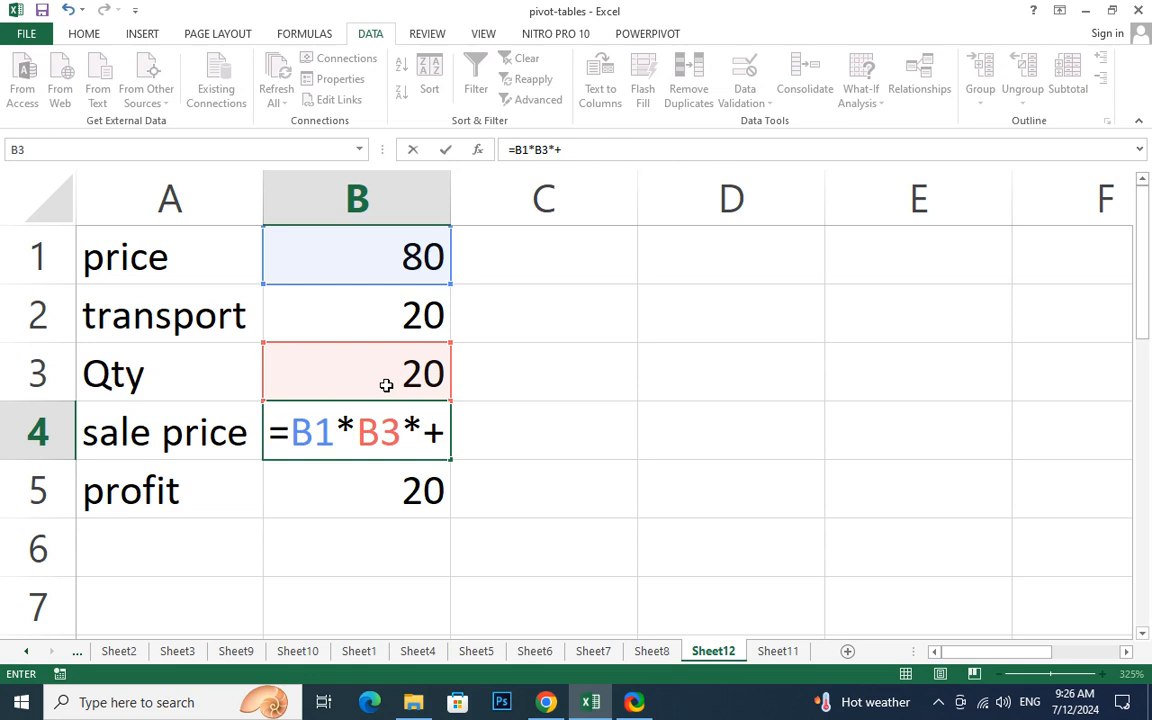
{"action": "type", "text": "20"}
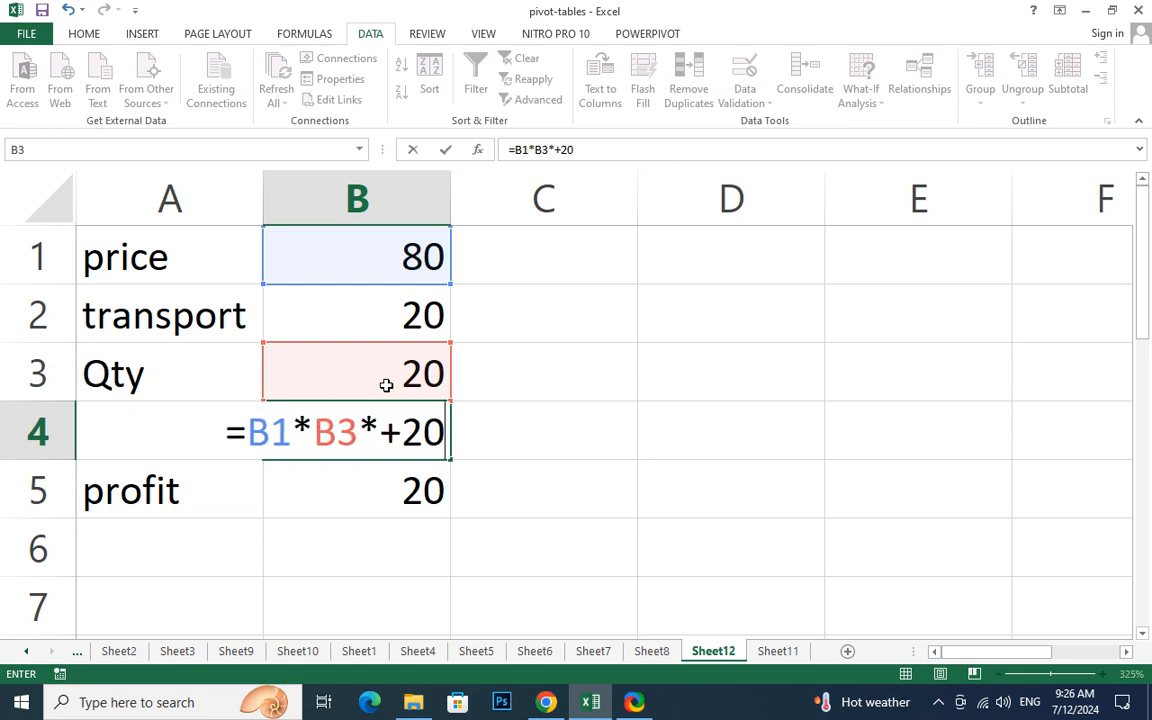
{"action": "key", "text": "BackSpace"}
{"action": "key", "text": "BackSpace"}
{"action": "left_click", "coordinate": [387, 299]}
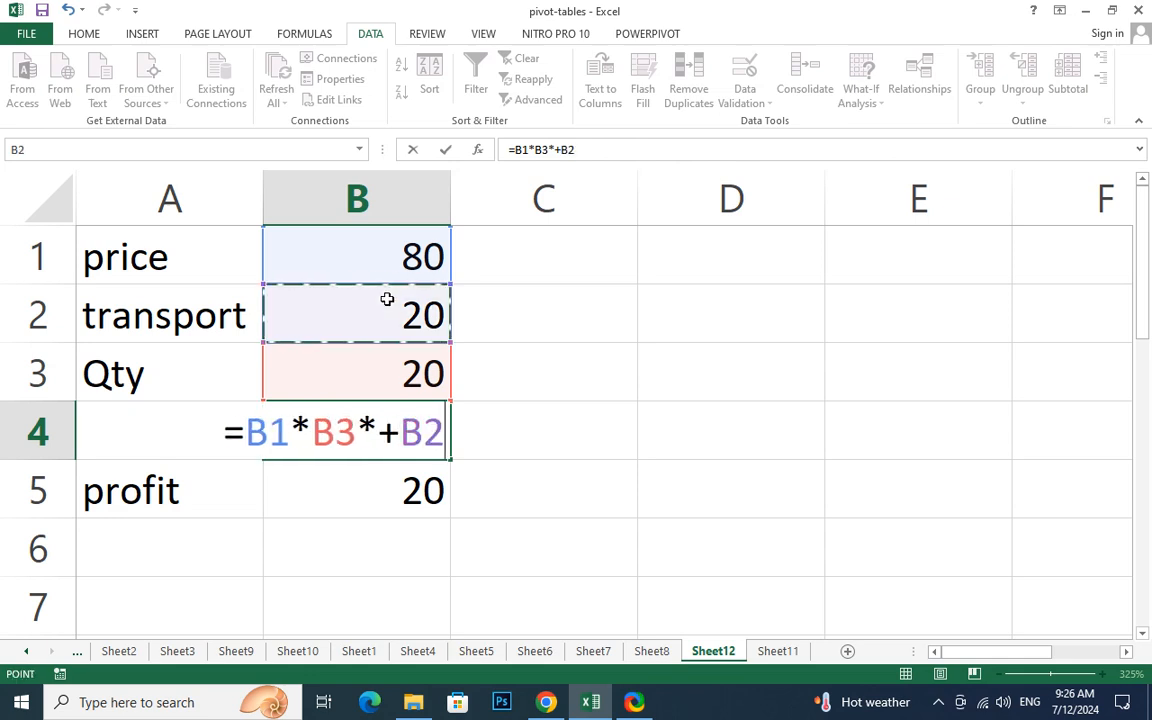
{"action": "type", "text": "+"}
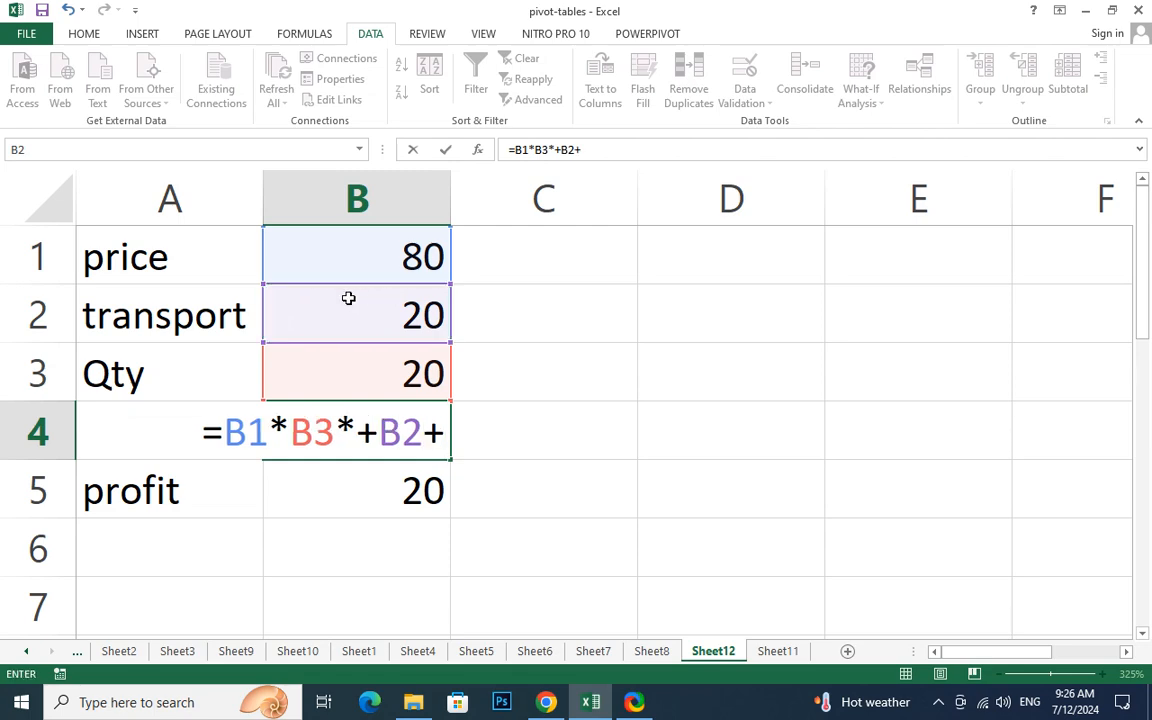
{"action": "type", "text": "50"}
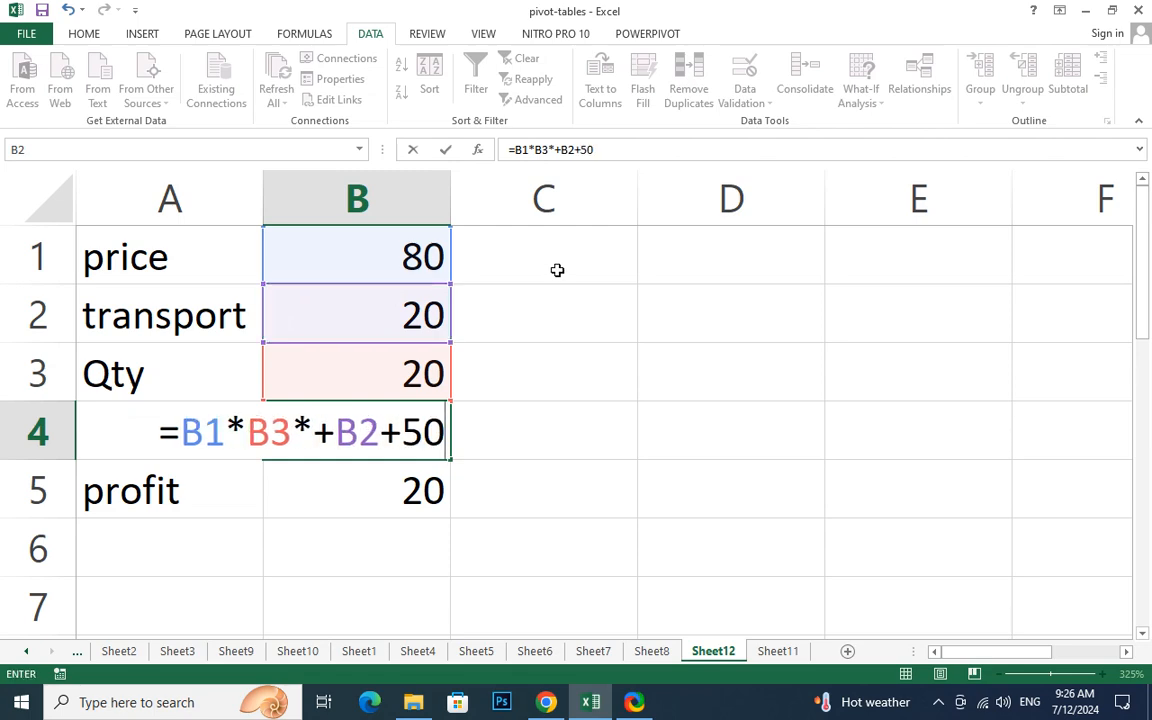
{"action": "key", "text": "Return"}
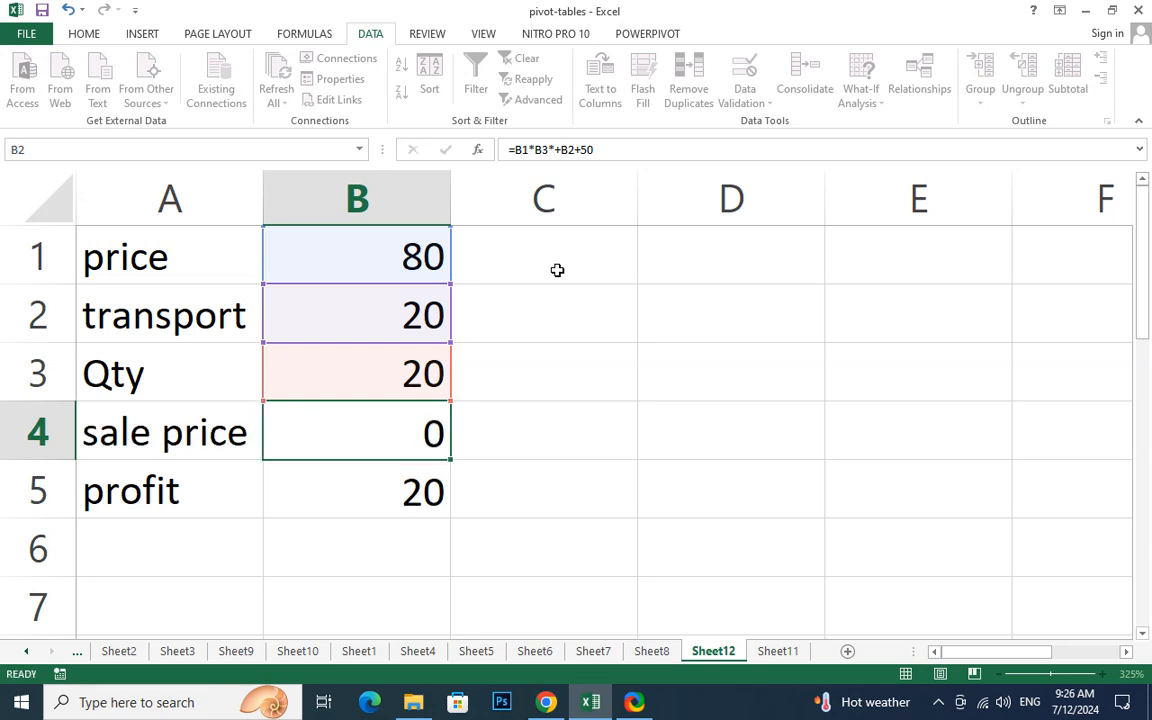
{"action": "left_click", "coordinate": [346, 451]}
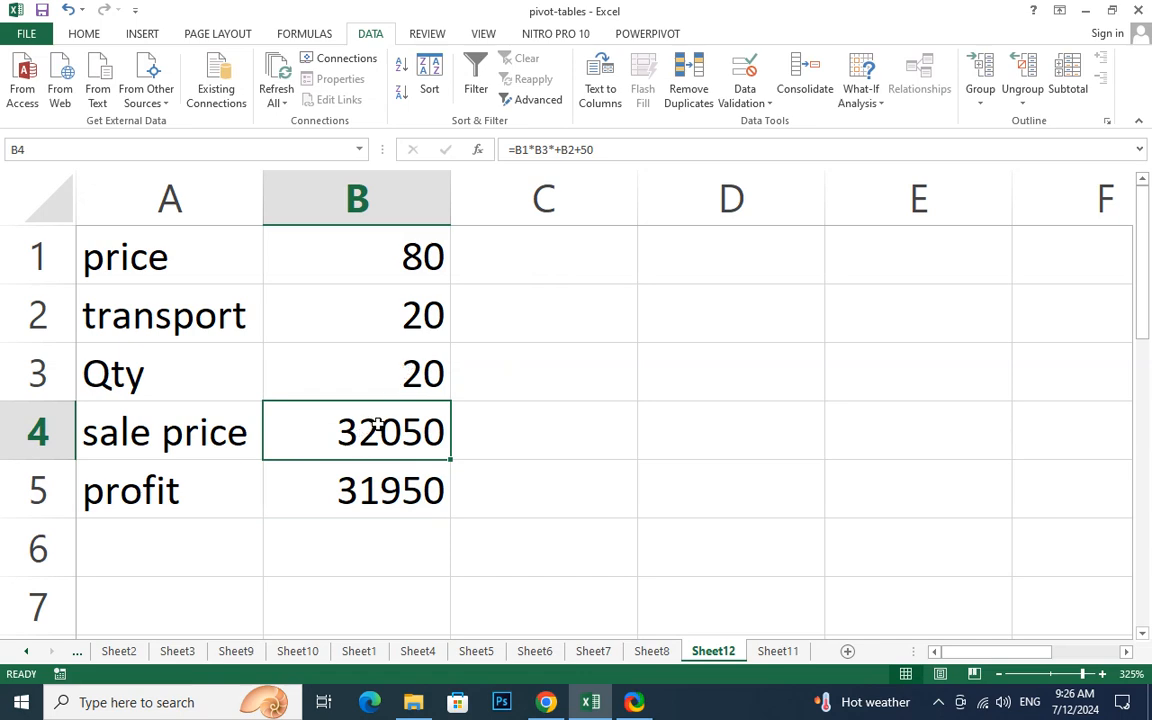
{"action": "double_click", "coordinate": [362, 488]}
{"action": "left_click", "coordinate": [355, 430]}
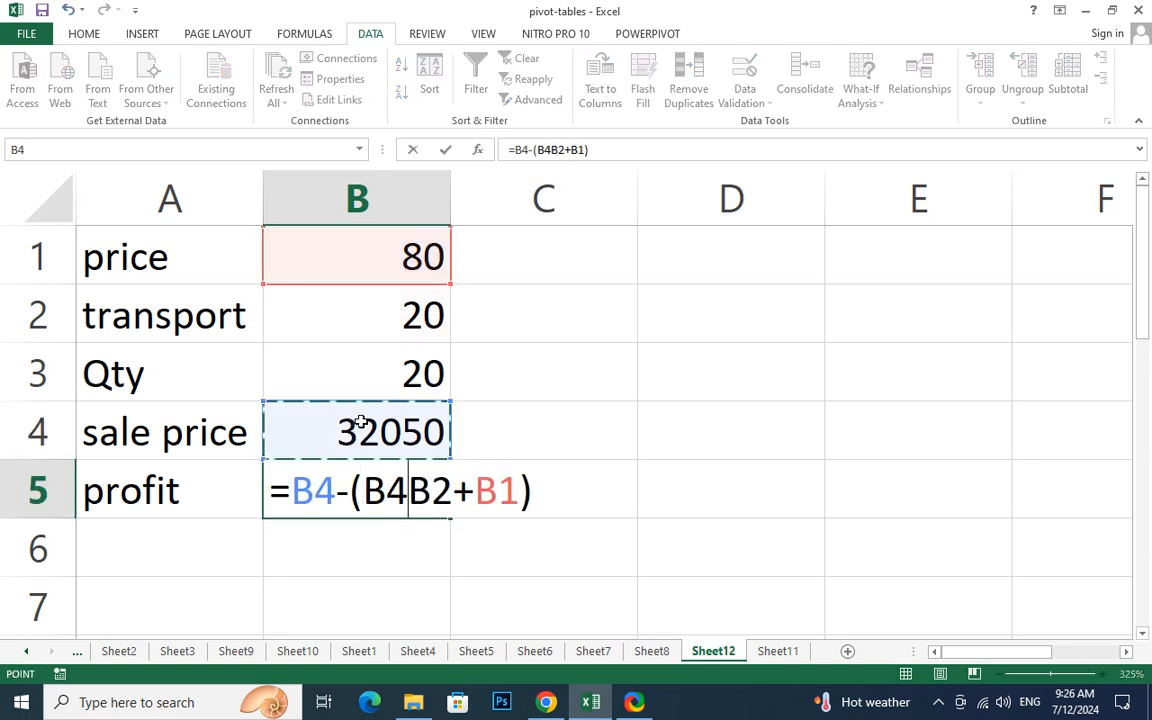
{"action": "key", "text": "Escape"}
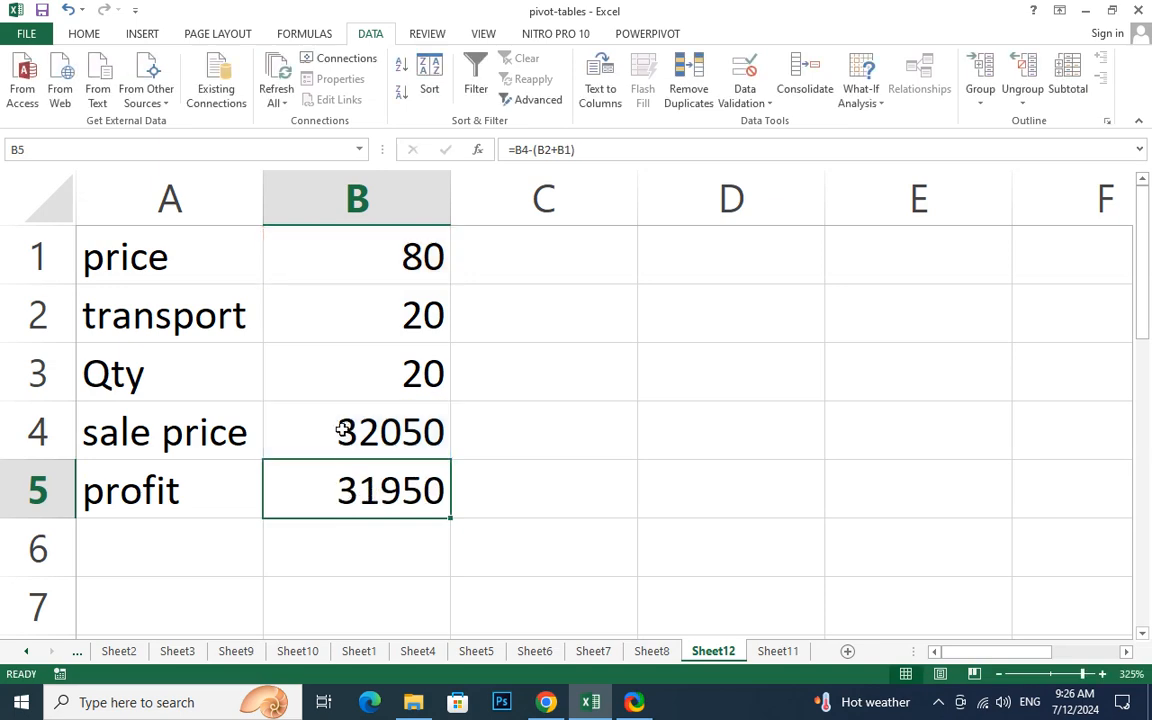
- Copy the expression B1*B3*+B2+50 from the sale price formula and paste it over the B4 reference in the profit formula in B5
{"action": "left_click", "coordinate": [343, 429]}
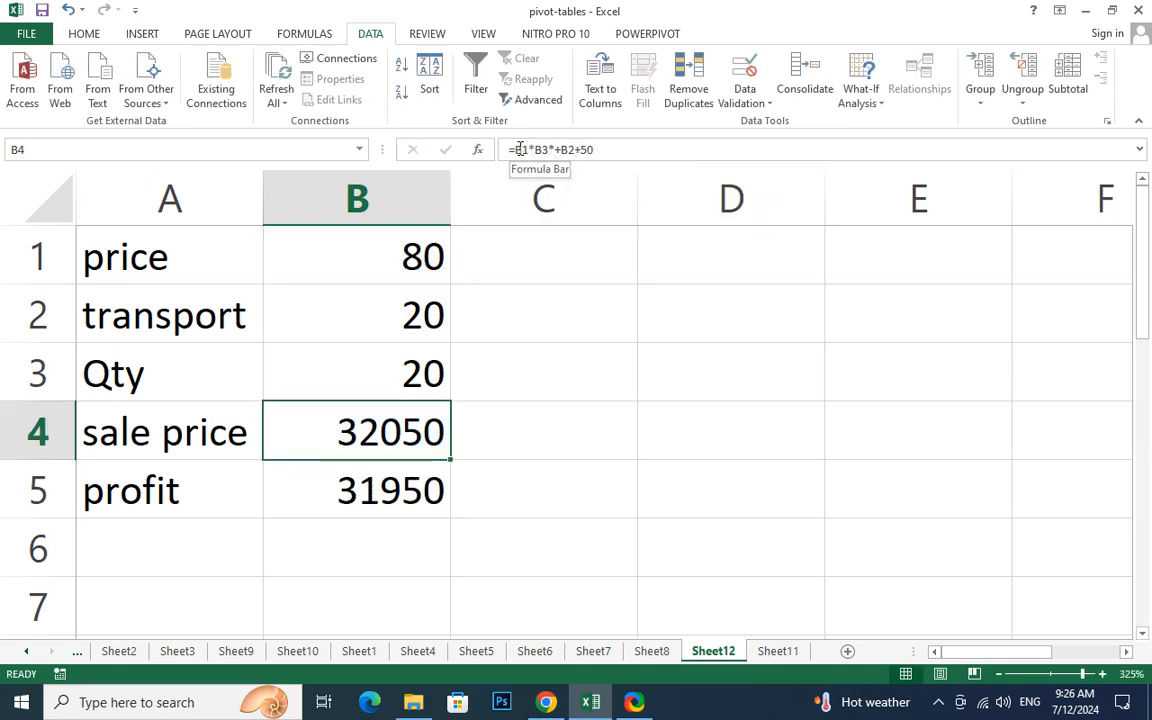
{"action": "left_click_drag", "start_coordinate": [514, 149], "coordinate": [598, 150]}
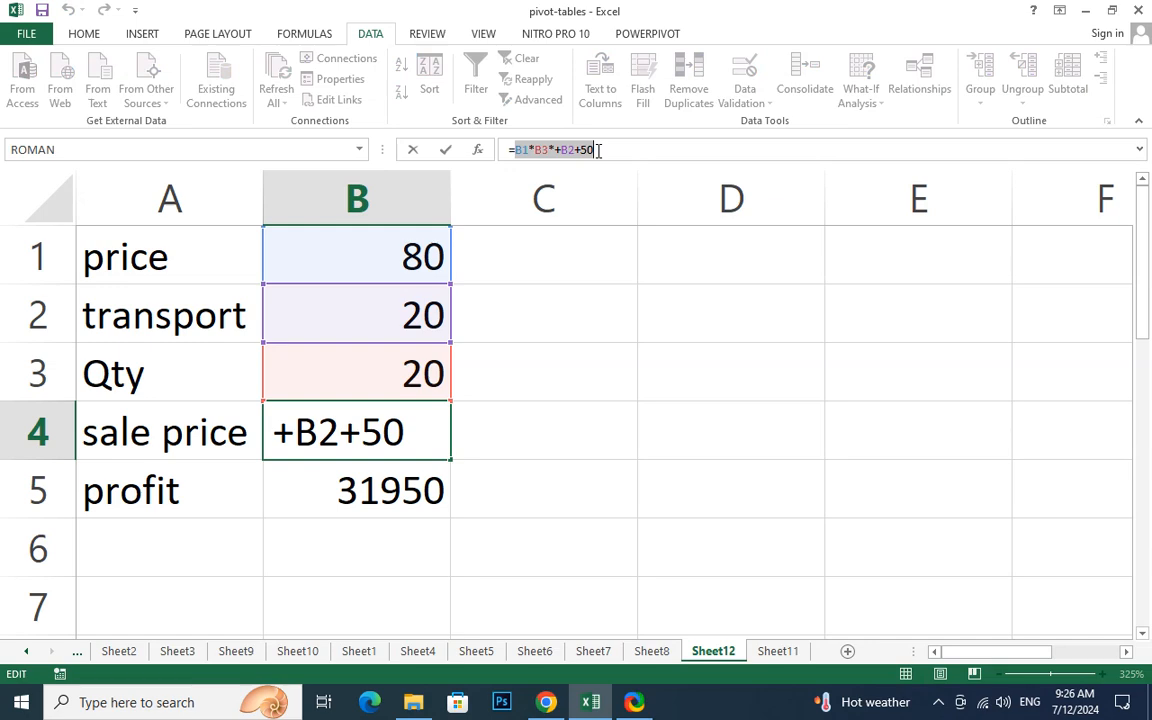
{"action": "left_click", "coordinate": [345, 480]}
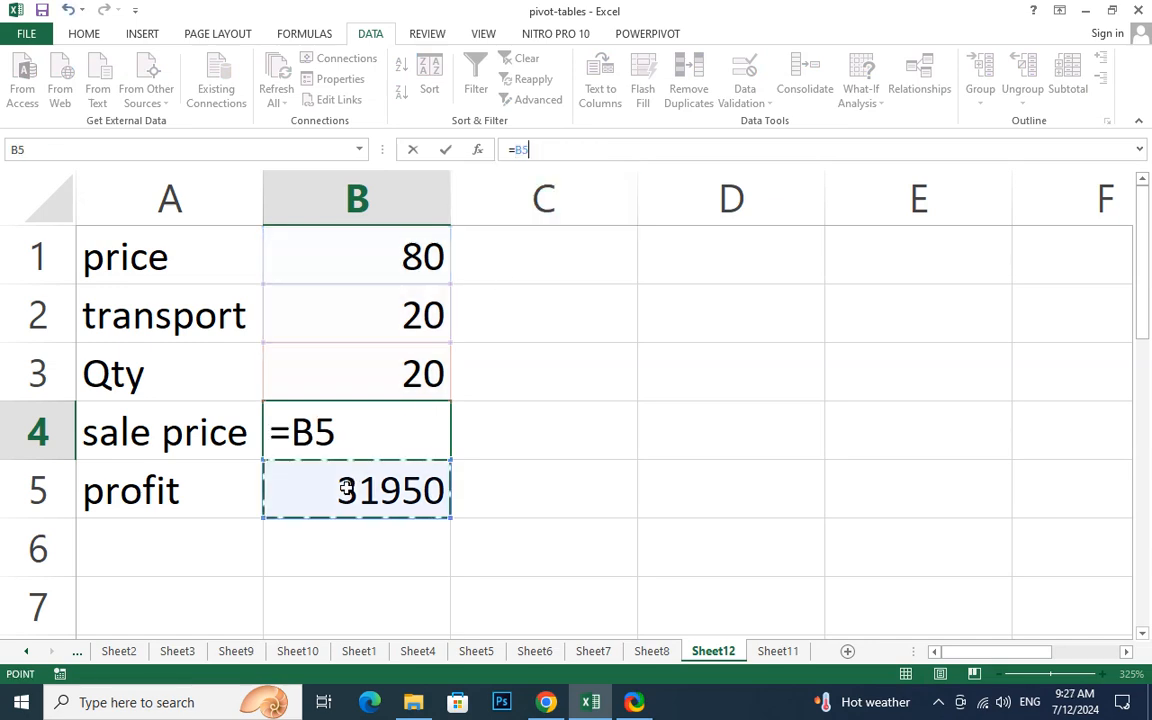
{"action": "key", "text": "Escape"}
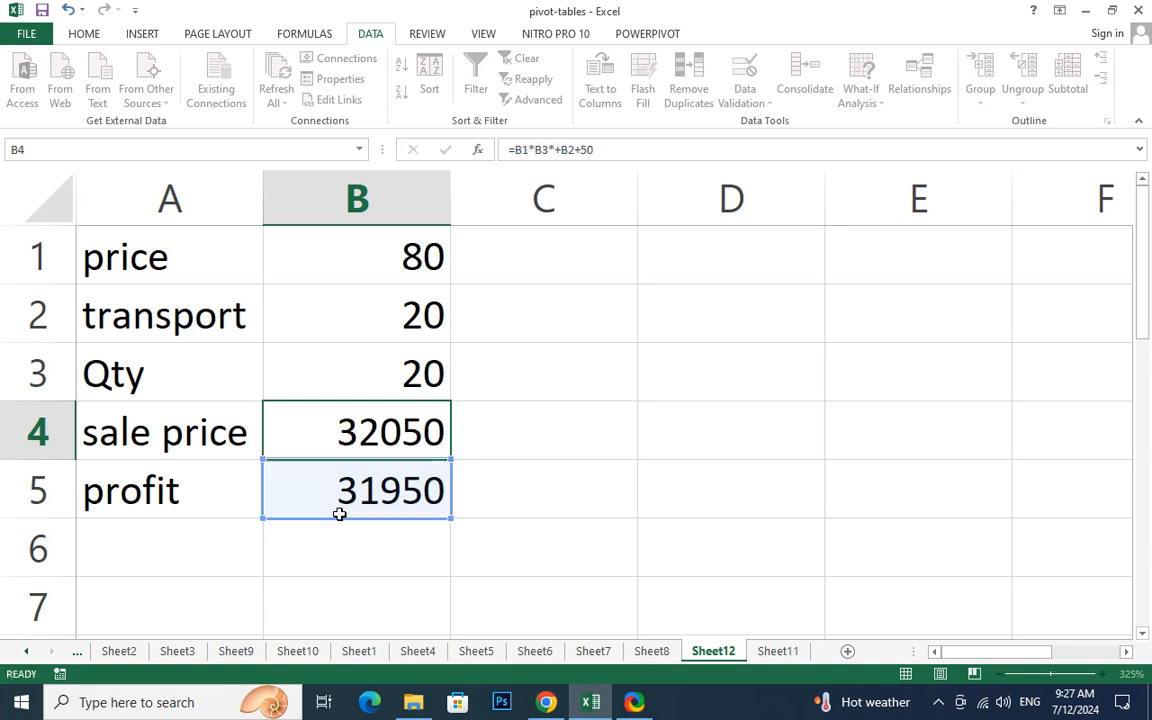
{"action": "left_click", "coordinate": [372, 488]}
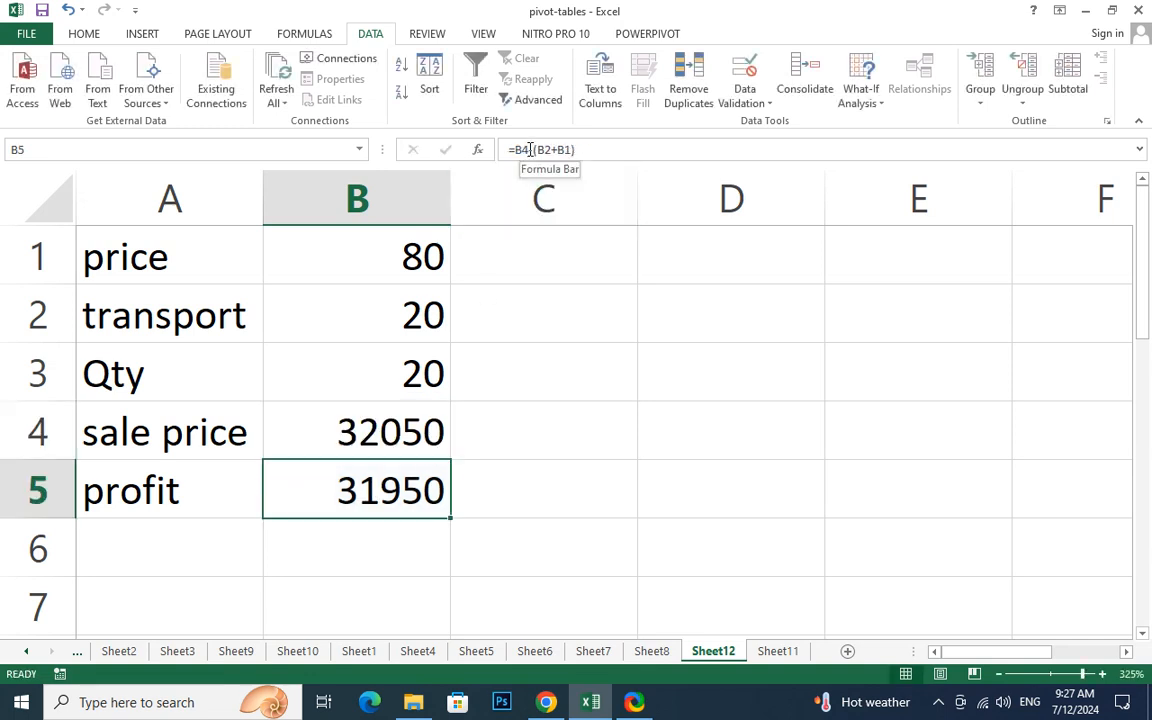
{"action": "left_click_drag", "start_coordinate": [529, 150], "coordinate": [519, 152]}
{"action": "key", "text": "ctrl+v"}
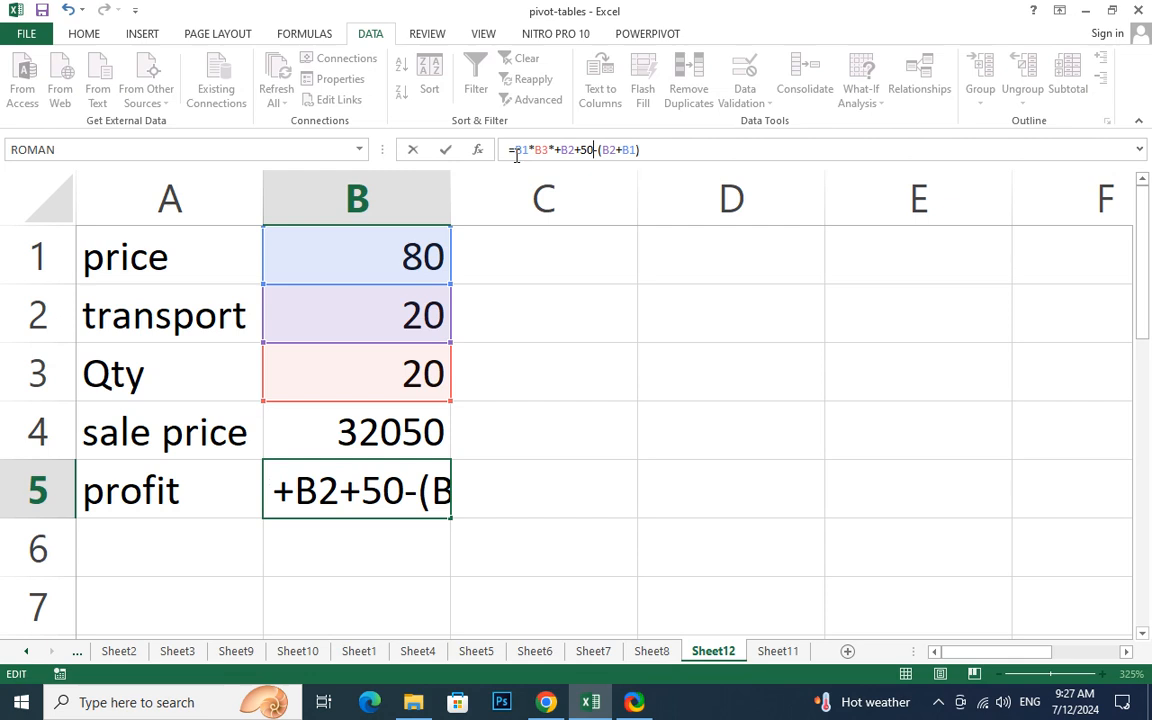
- Multiply the price by the quantity inside the profit formula's parentheses, making B5 =B1*B3*+B2+50-(B2+B1*B3)
{"action": "left_click", "coordinate": [597, 150]}
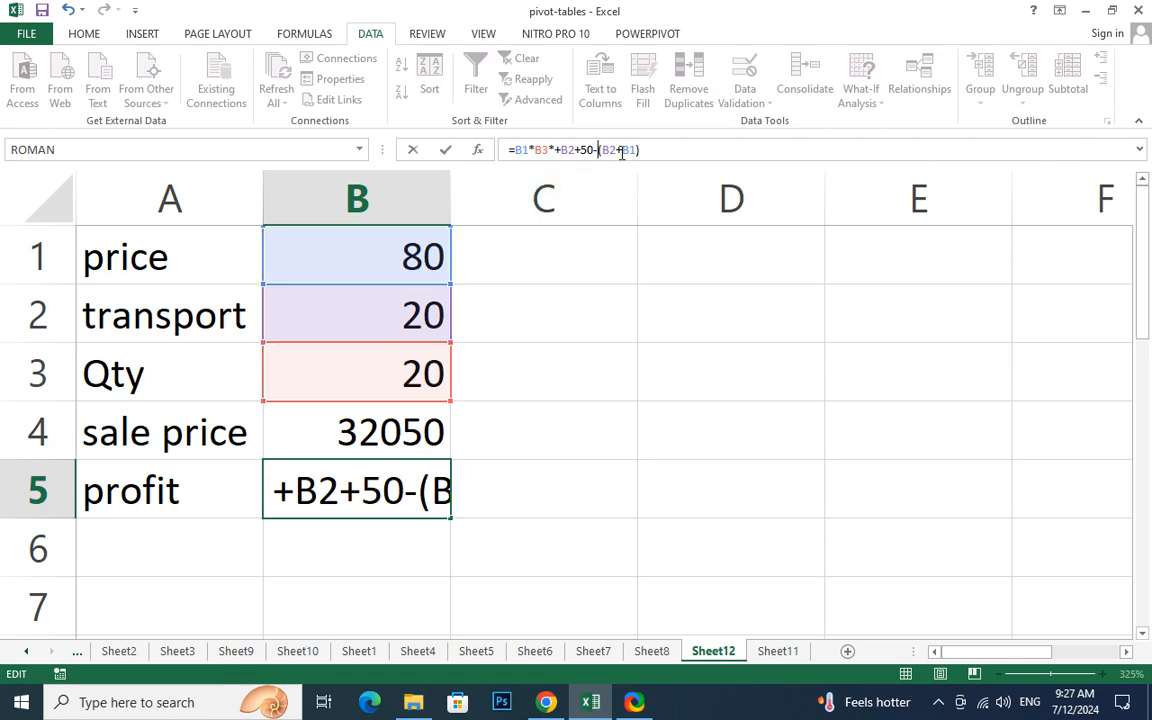
{"action": "left_click", "coordinate": [674, 146]}
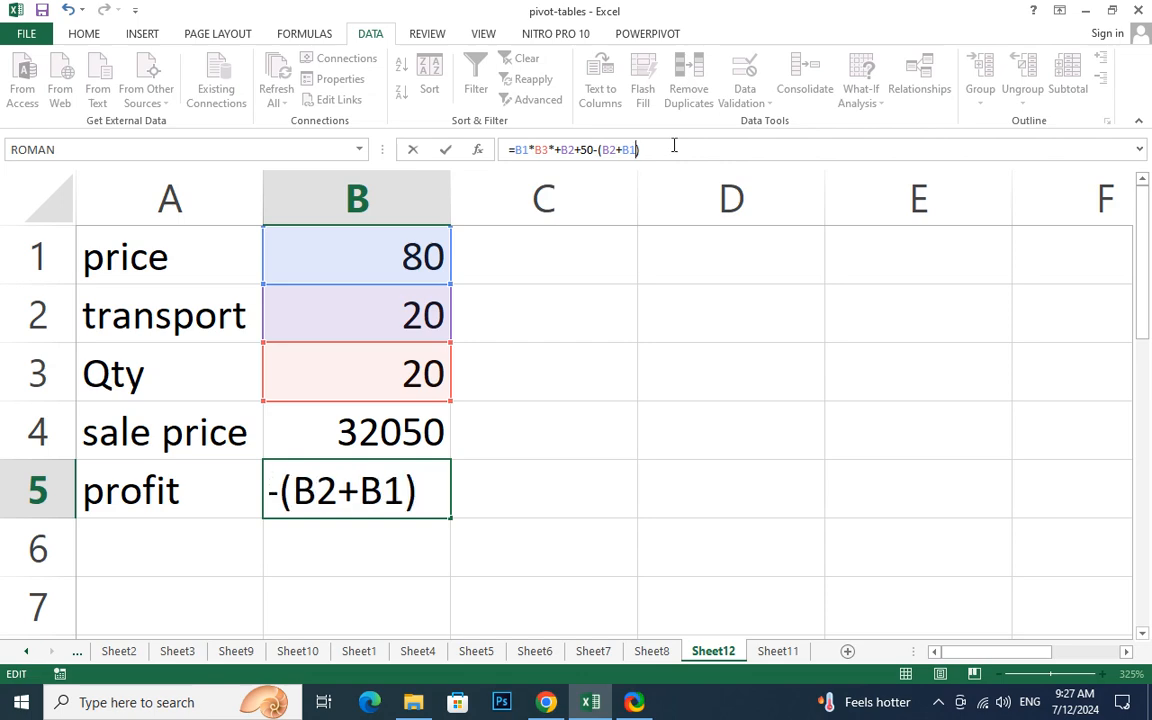
{"action": "type", "text": "*"}
{"action": "left_click", "coordinate": [410, 370]}
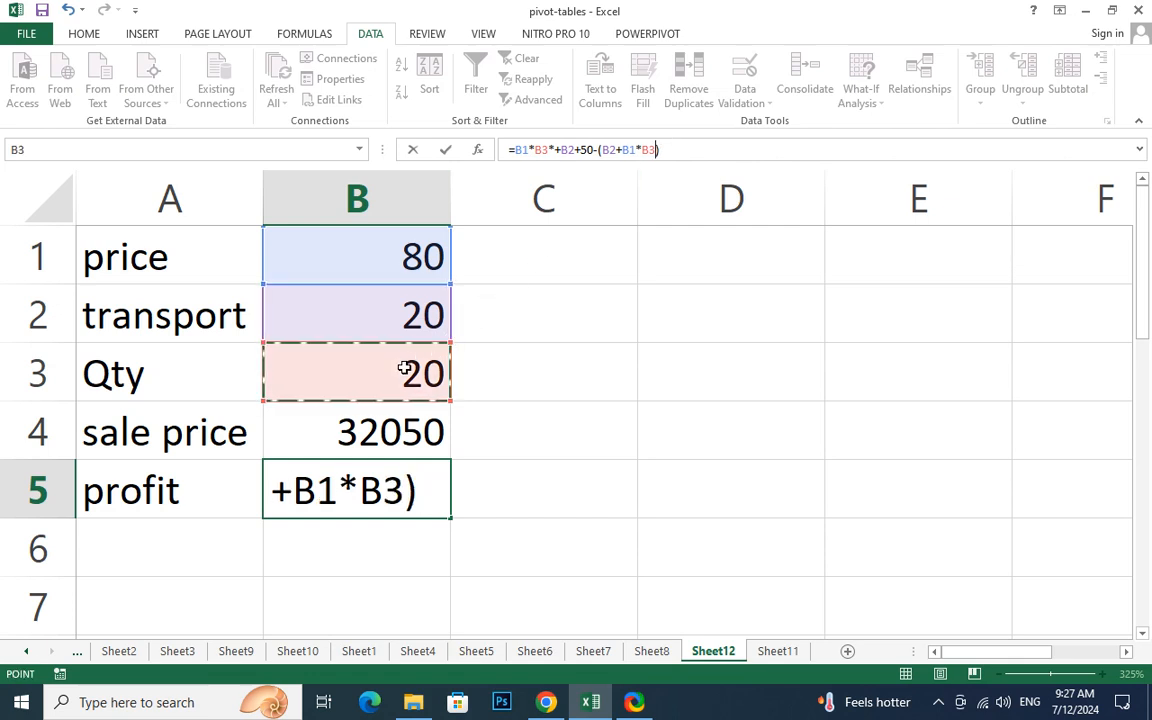
{"action": "key", "text": "Return"}
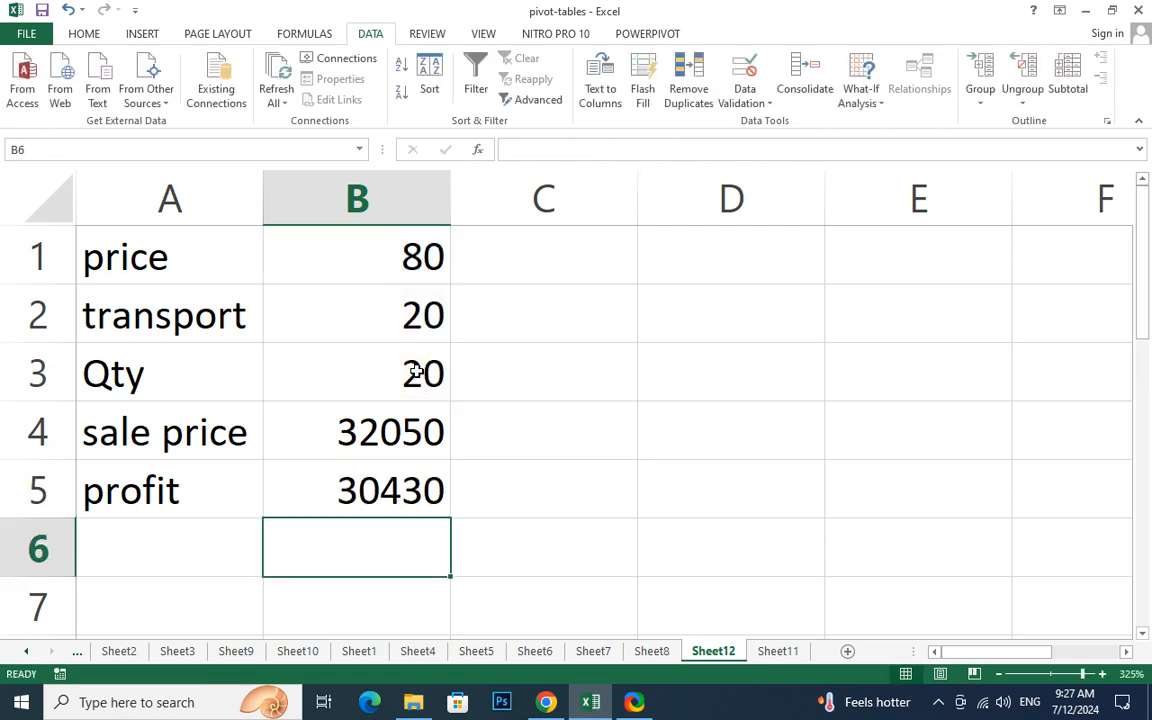
- Enclose the sale price part of the profit formula in parentheses, making B5 =(B1*B3*+B2+50)-(B2+B1*B3)
{"action": "left_click", "coordinate": [379, 479]}
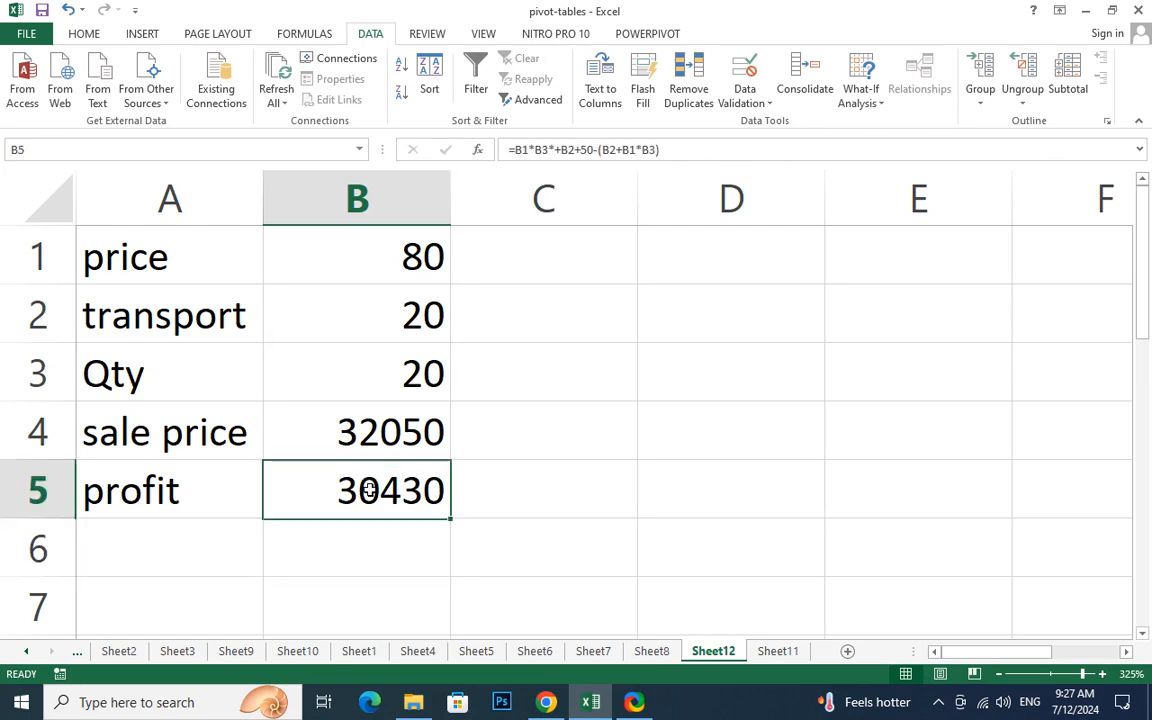
{"action": "left_click", "coordinate": [593, 148]}
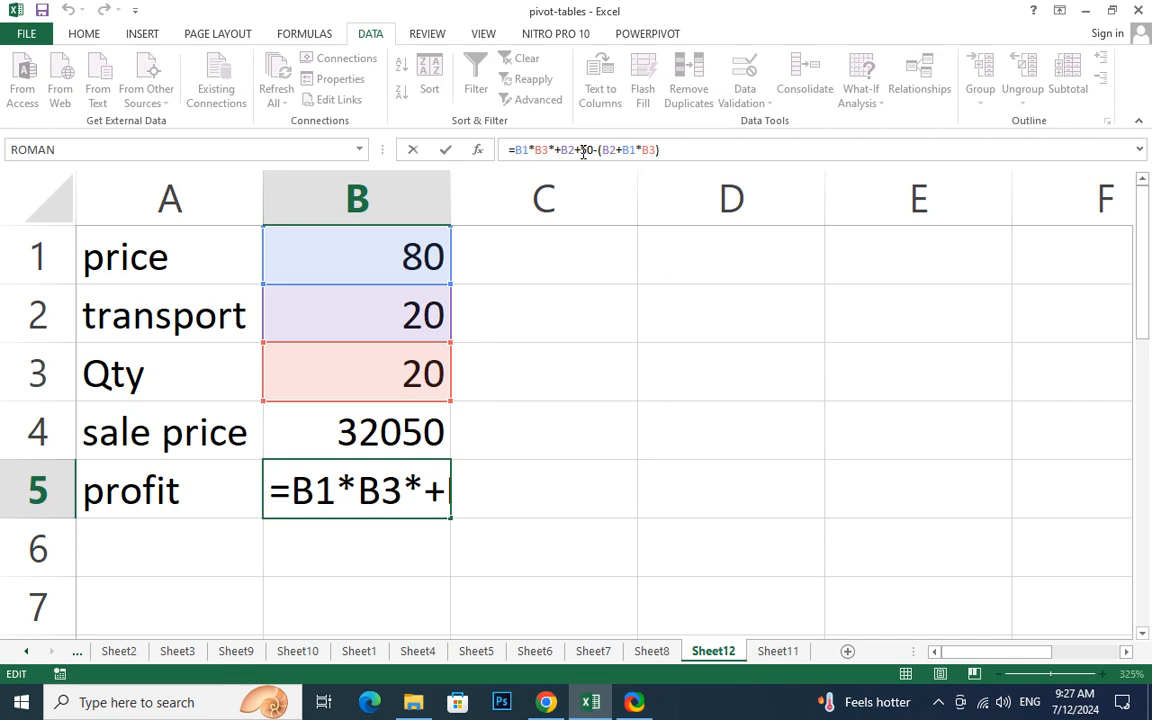
{"action": "left_click", "coordinate": [665, 149]}
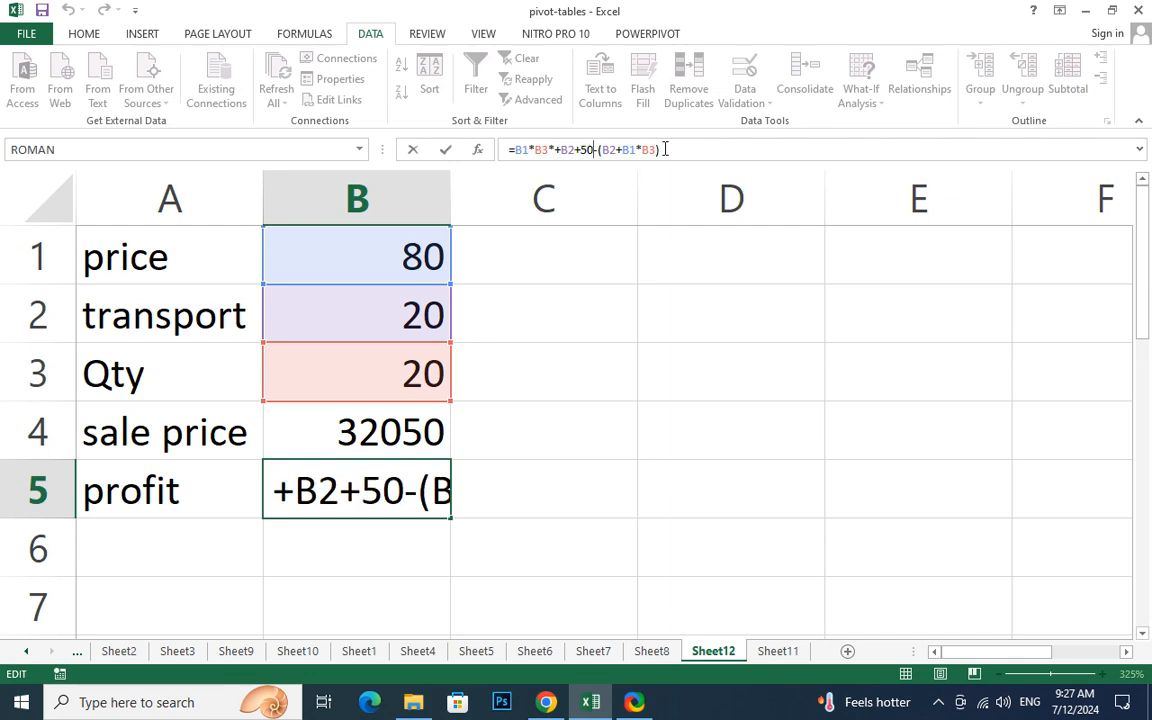
{"action": "type", "text": ")"}
{"action": "key", "text": "Left"}
{"action": "key", "text": "Left"}
{"action": "key", "text": "Left"}
{"action": "key", "text": "Left"}
{"action": "key", "text": "Left"}
{"action": "key", "text": "Left"}
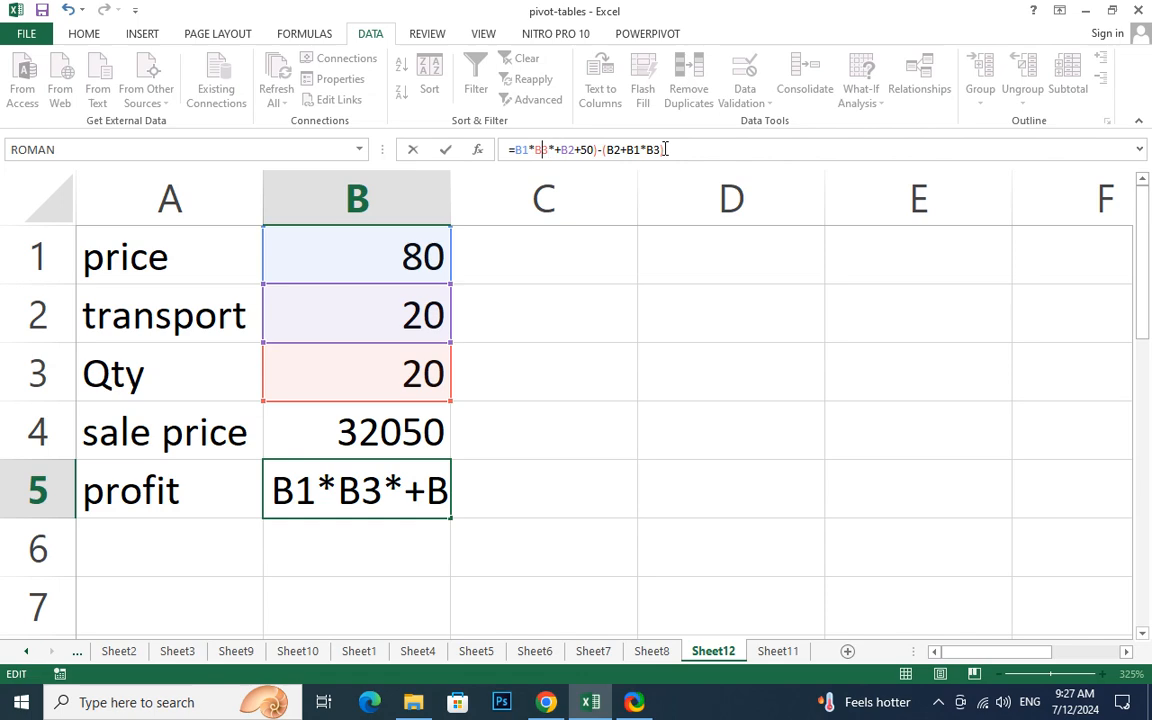
{"action": "type", "text": "("}
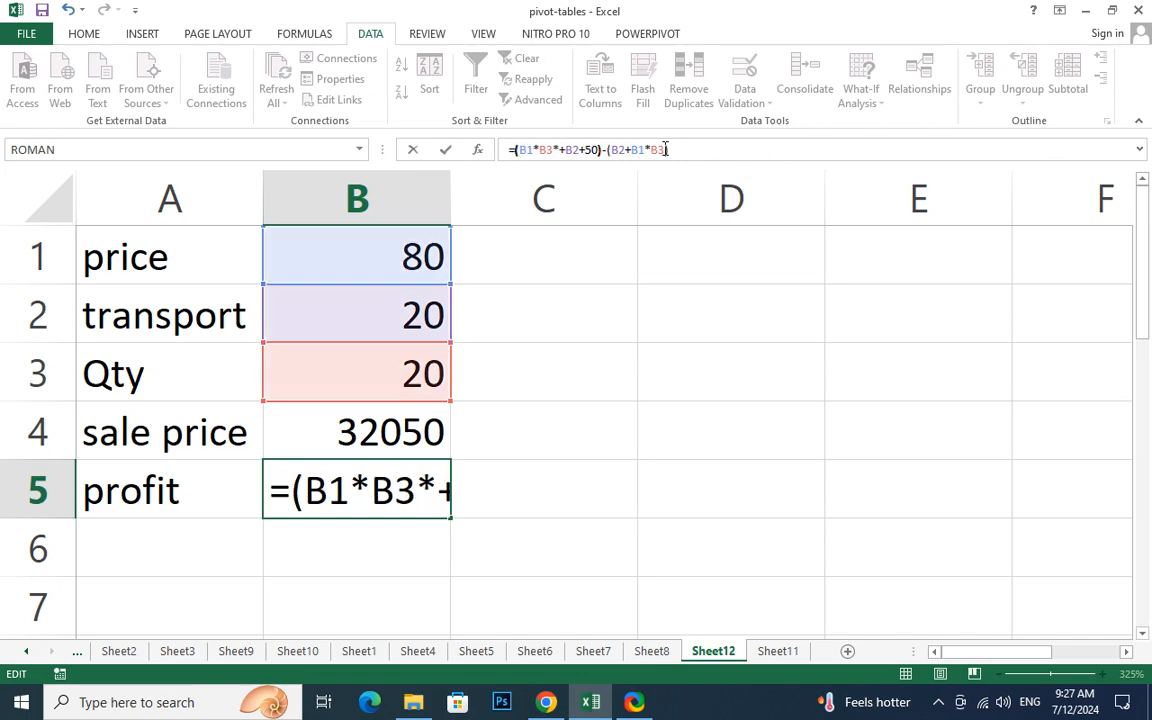
{"action": "key", "text": "Return"}
{"action": "left_click", "coordinate": [359, 506]}
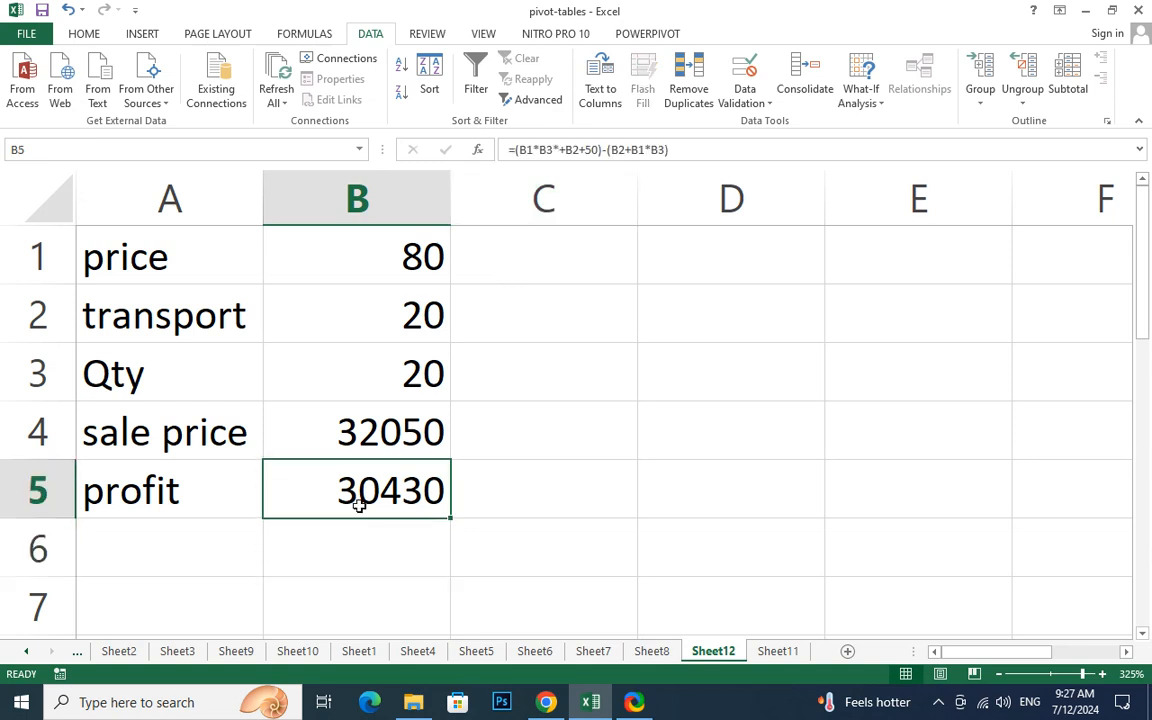
- Examine the sale price formula in B4 against the price, quantity and profit cells for a mistake
{"action": "left_click", "coordinate": [388, 440]}
{"action": "left_click", "coordinate": [378, 482]}
{"action": "left_click", "coordinate": [388, 431]}
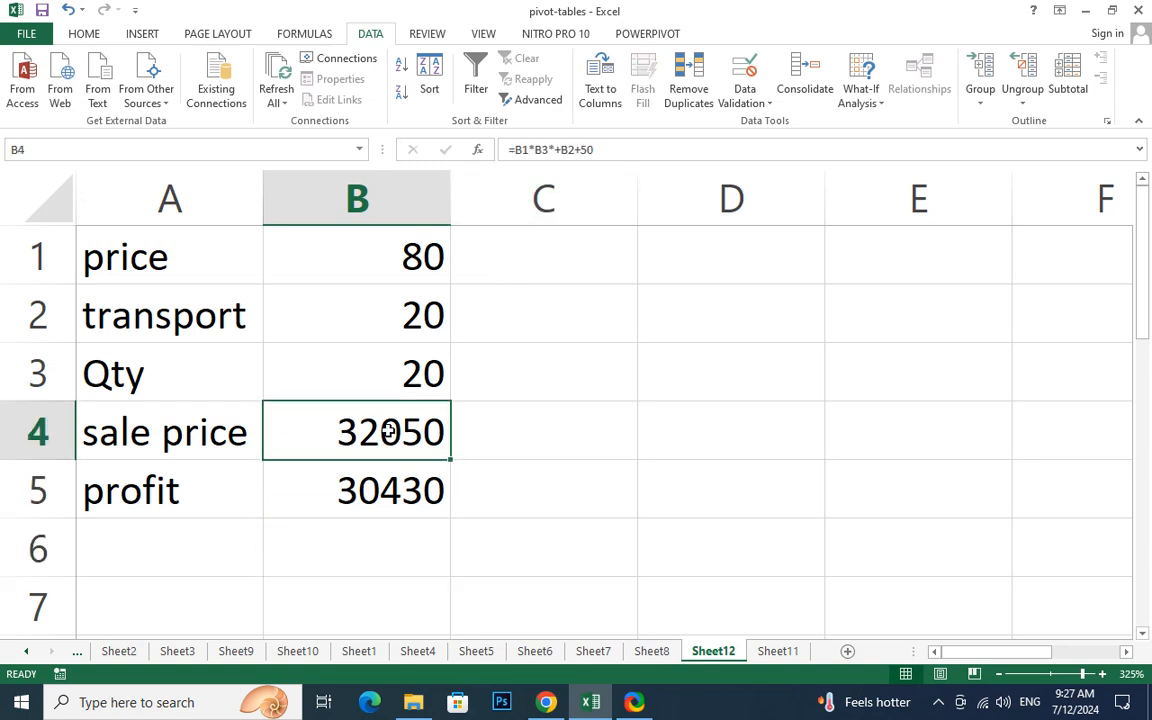
{"action": "left_click", "coordinate": [404, 250]}
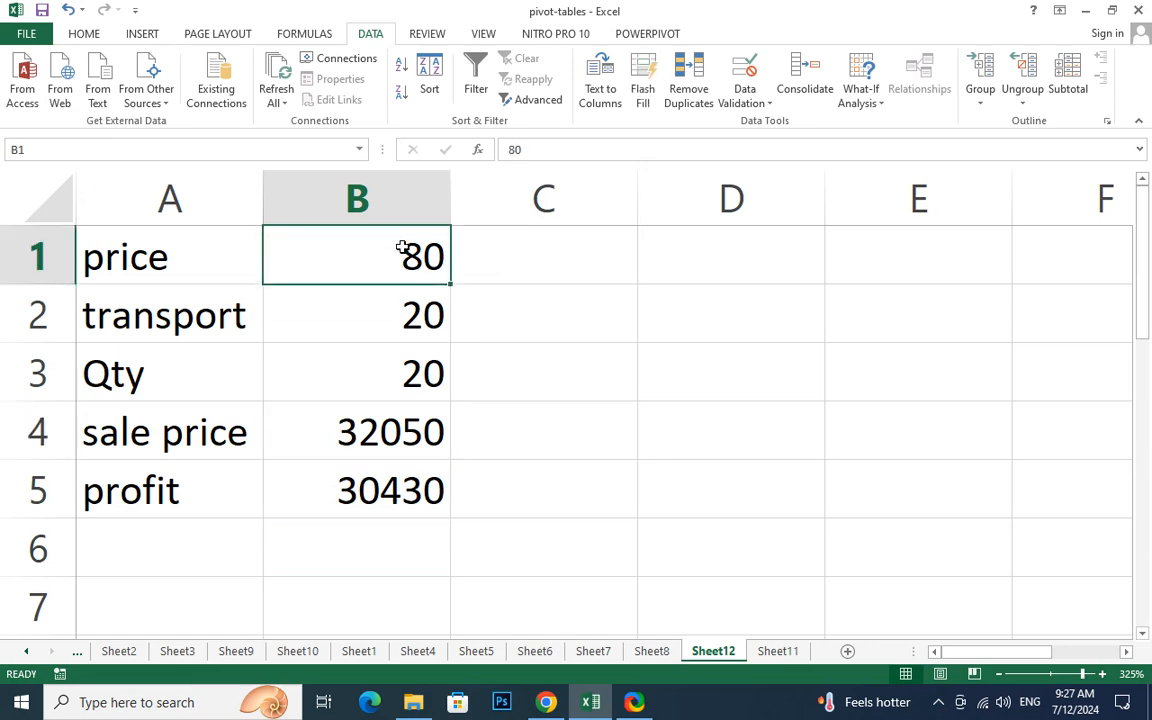
{"action": "left_click", "coordinate": [378, 370]}
{"action": "double_click", "coordinate": [373, 437]}
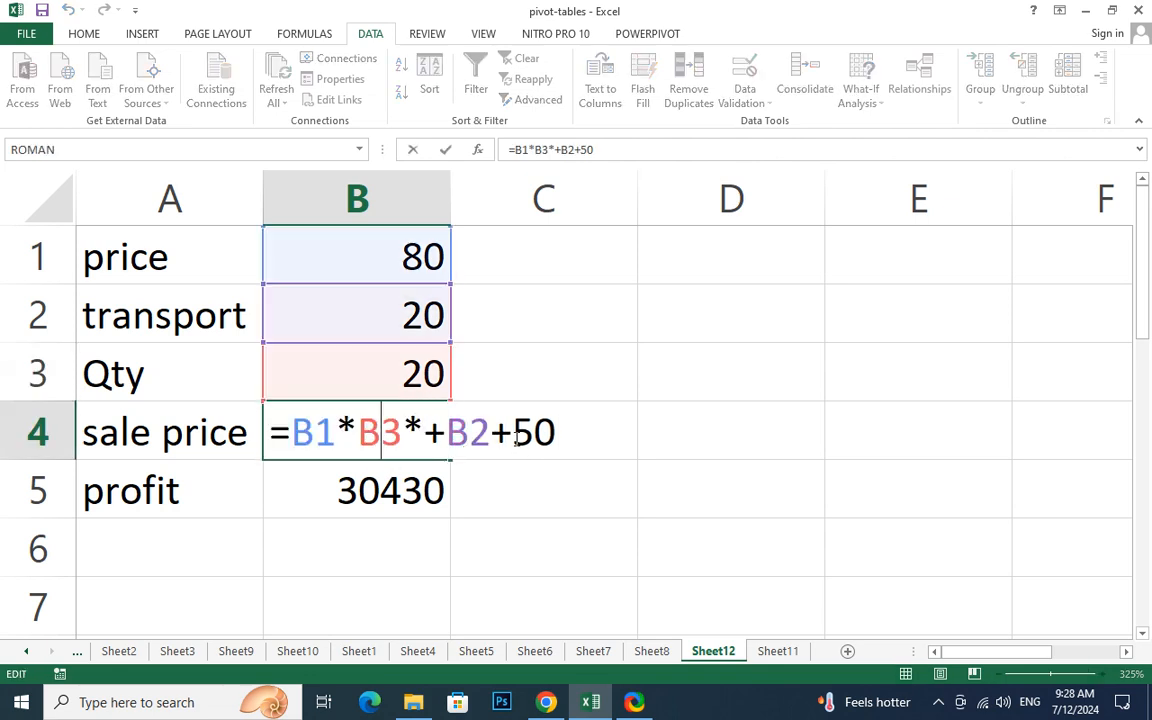
{"action": "left_click", "coordinate": [343, 500]}
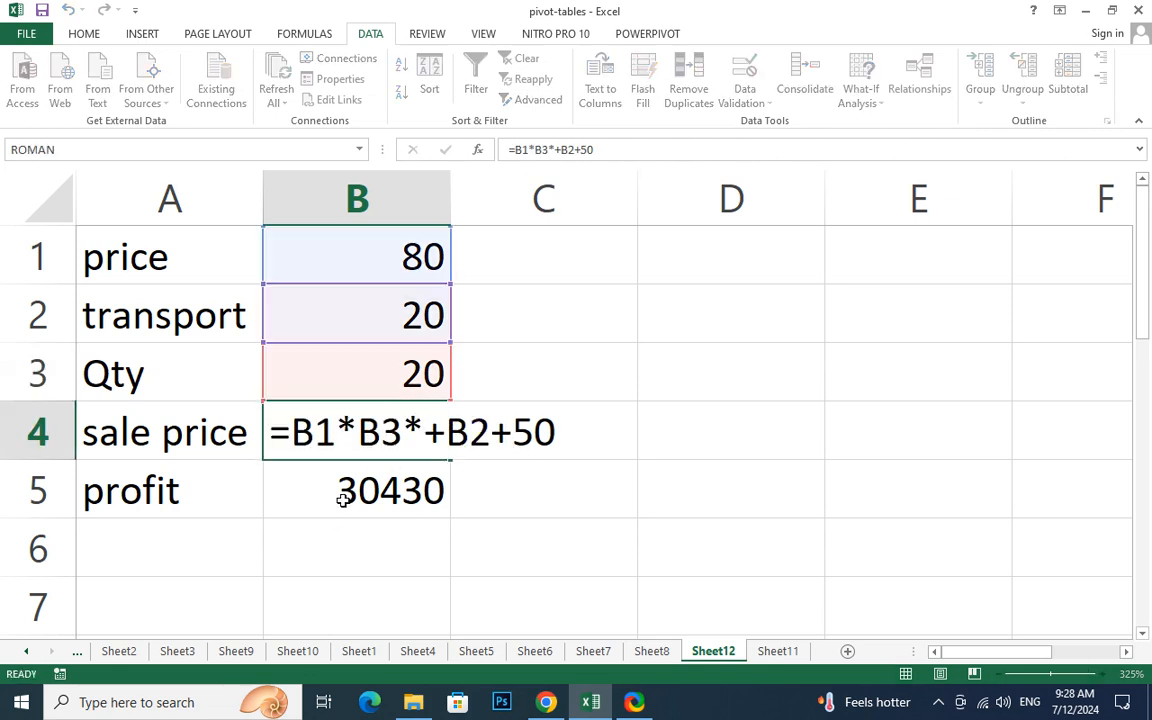
{"action": "double_click", "coordinate": [385, 432]}
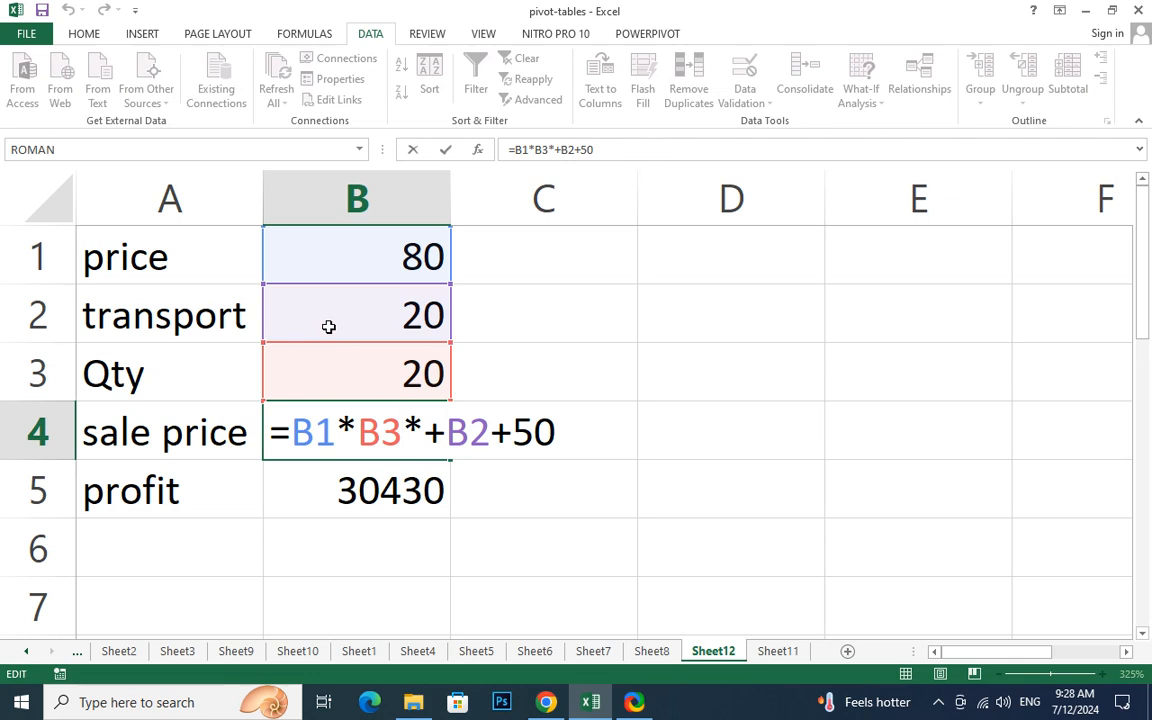
{"action": "left_click", "coordinate": [326, 265]}
{"action": "double_click", "coordinate": [375, 450]}
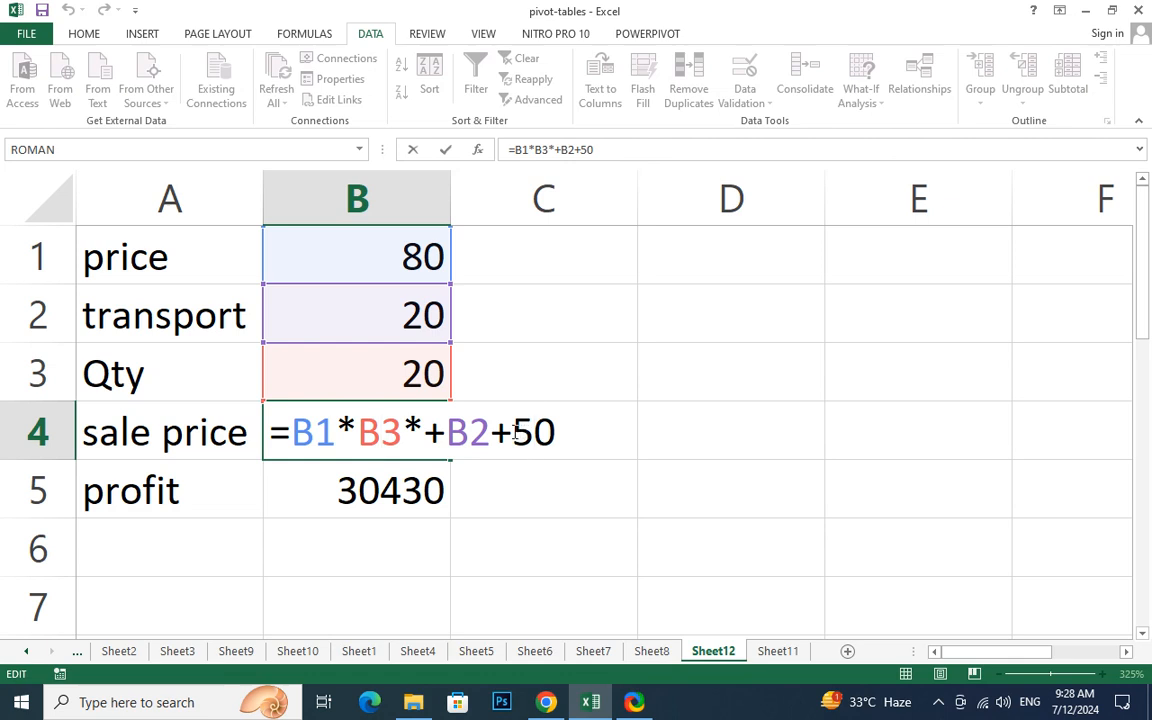
{"action": "key", "text": "Return"}
{"action": "left_click", "coordinate": [366, 438]}
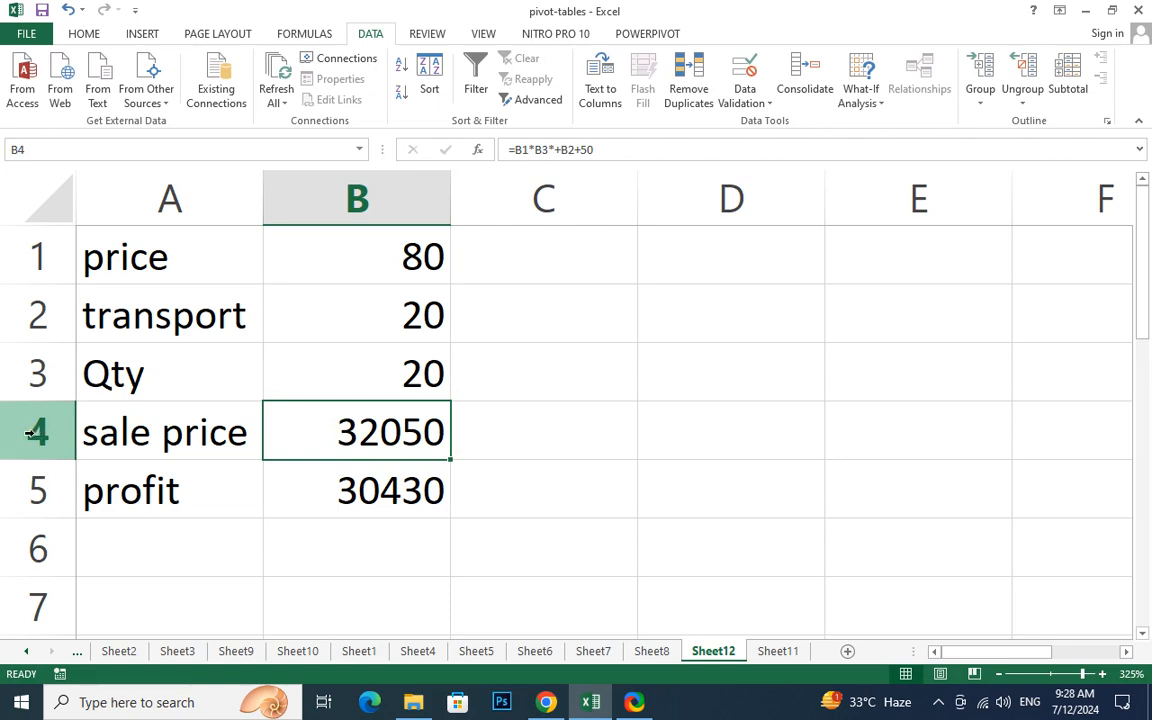
- Remove the stray multiplication sign after B3 in the sale price formula, making B4 =B1*B3+B2+50
{"action": "double_click", "coordinate": [411, 450]}
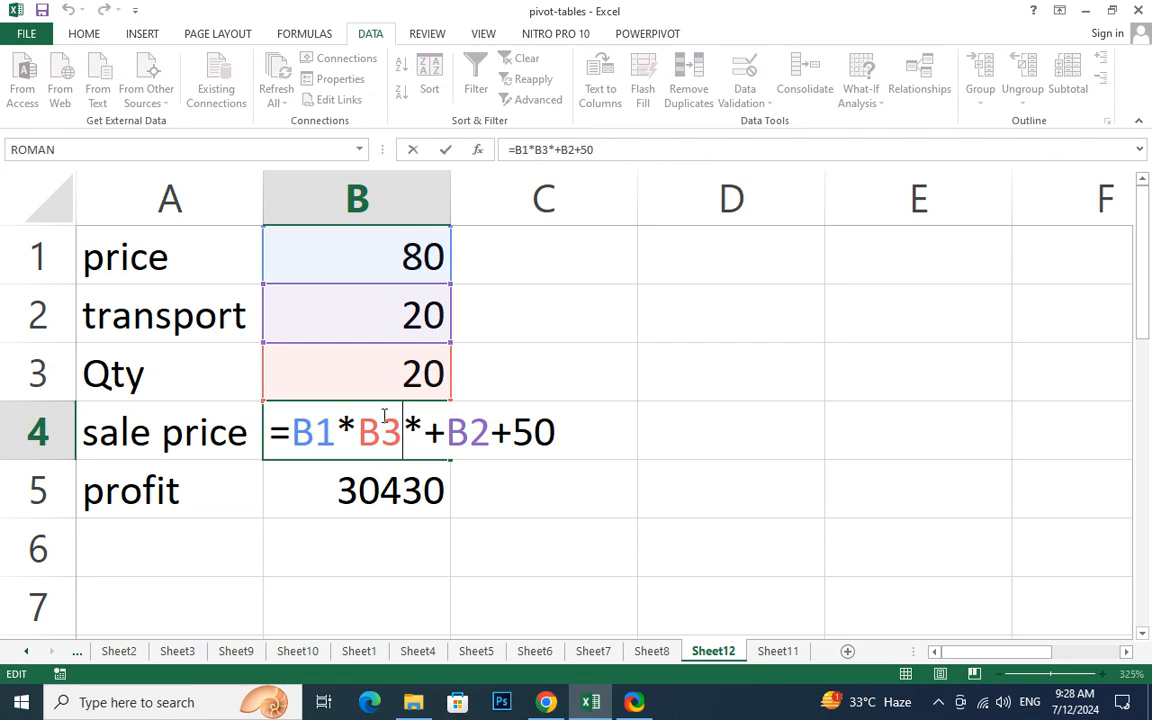
{"action": "key", "text": "Delete"}
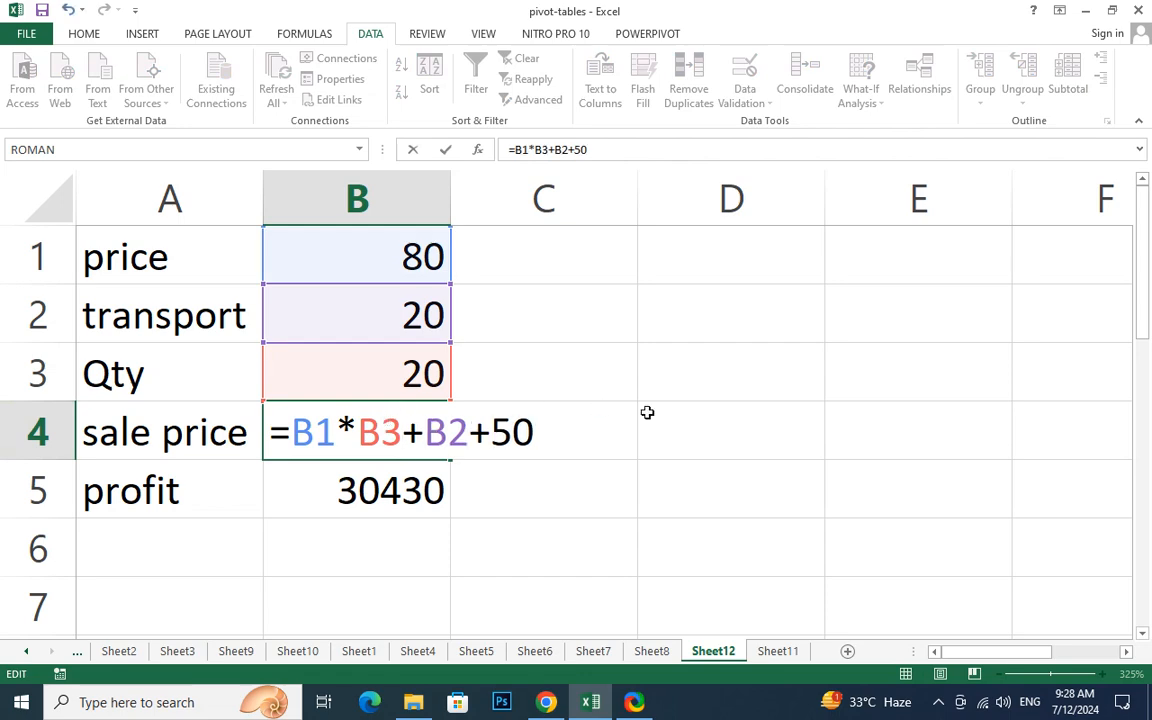
{"action": "key", "text": "Return"}
{"action": "left_click", "coordinate": [387, 437]}
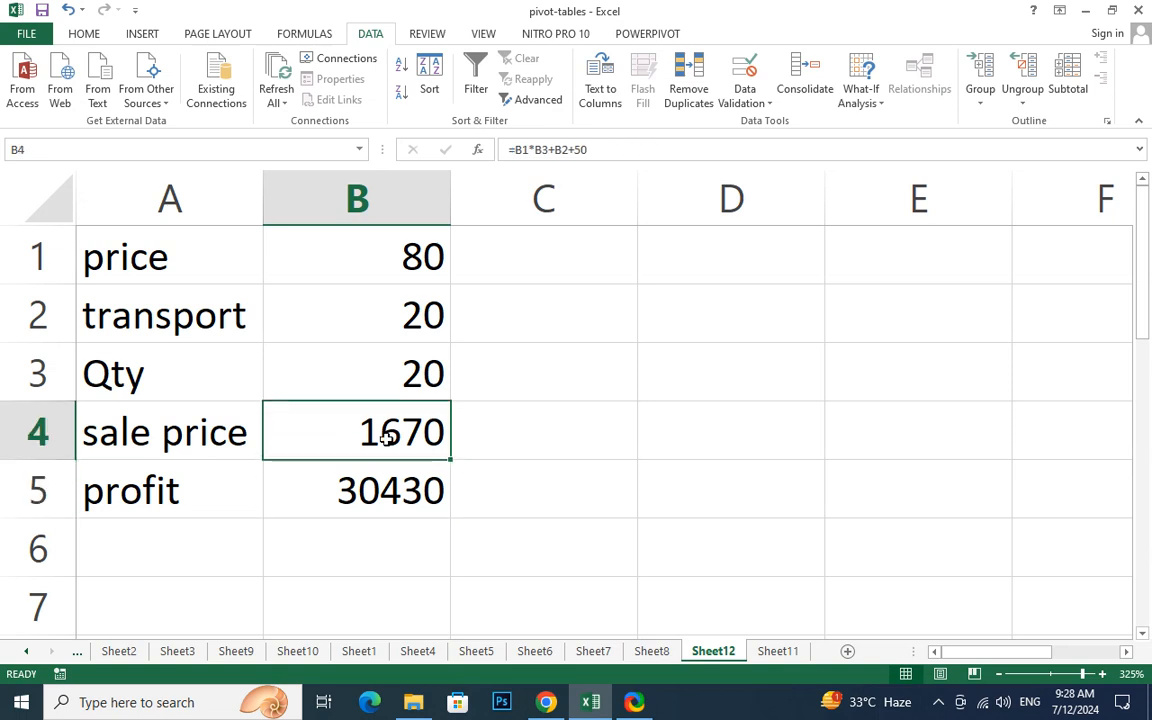
- Remove the same extra multiplication sign from the profit formula, making B5 =(B1*B3+B2+50)-(B2+B1*B3)
{"action": "double_click", "coordinate": [353, 492]}
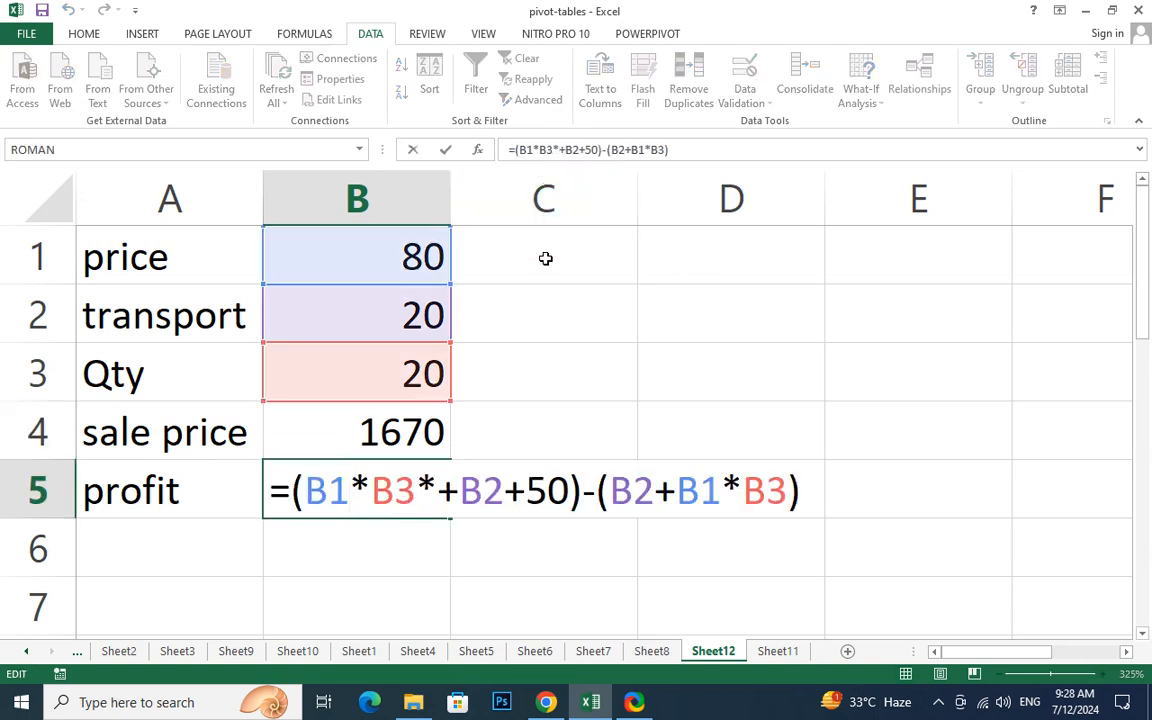
{"action": "left_click", "coordinate": [418, 505]}
{"action": "key", "text": "Delete"}
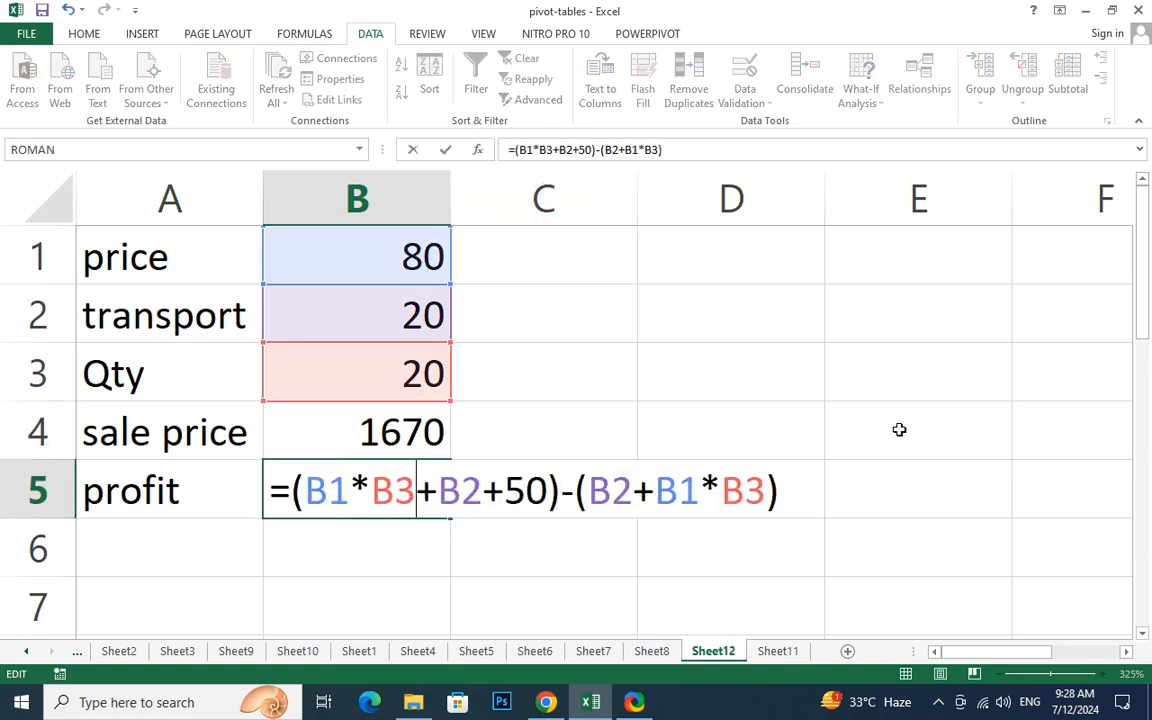
{"action": "key", "text": "Return"}
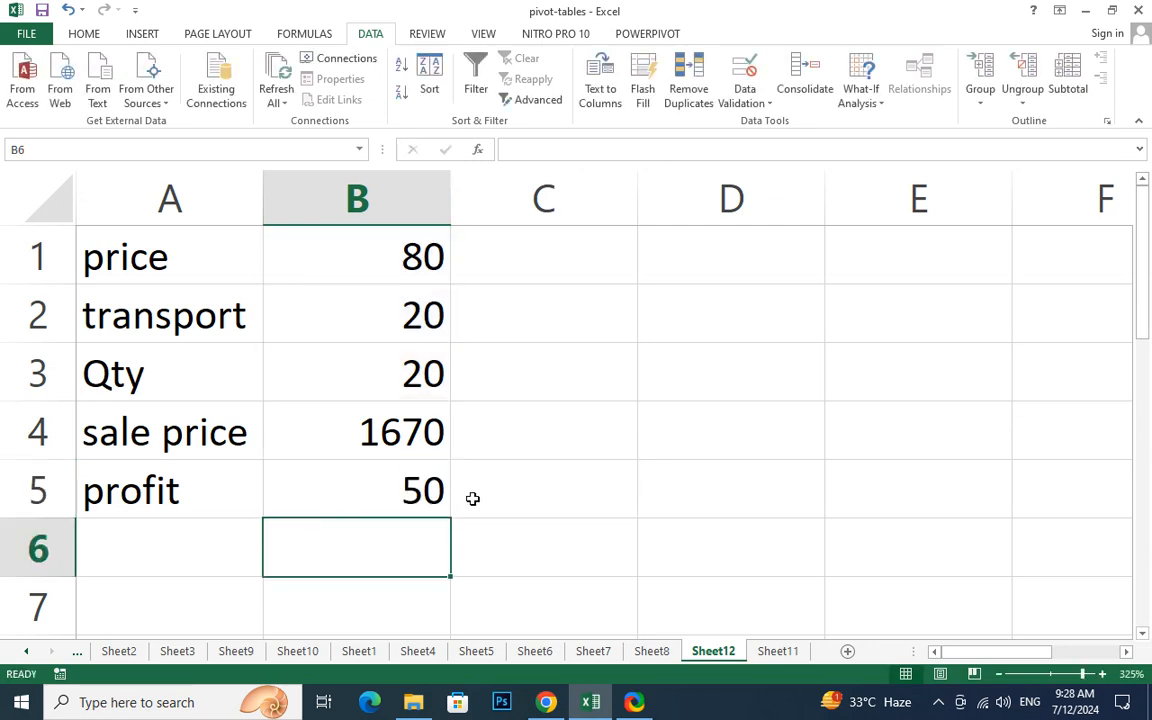
{"action": "left_click", "coordinate": [404, 489]}
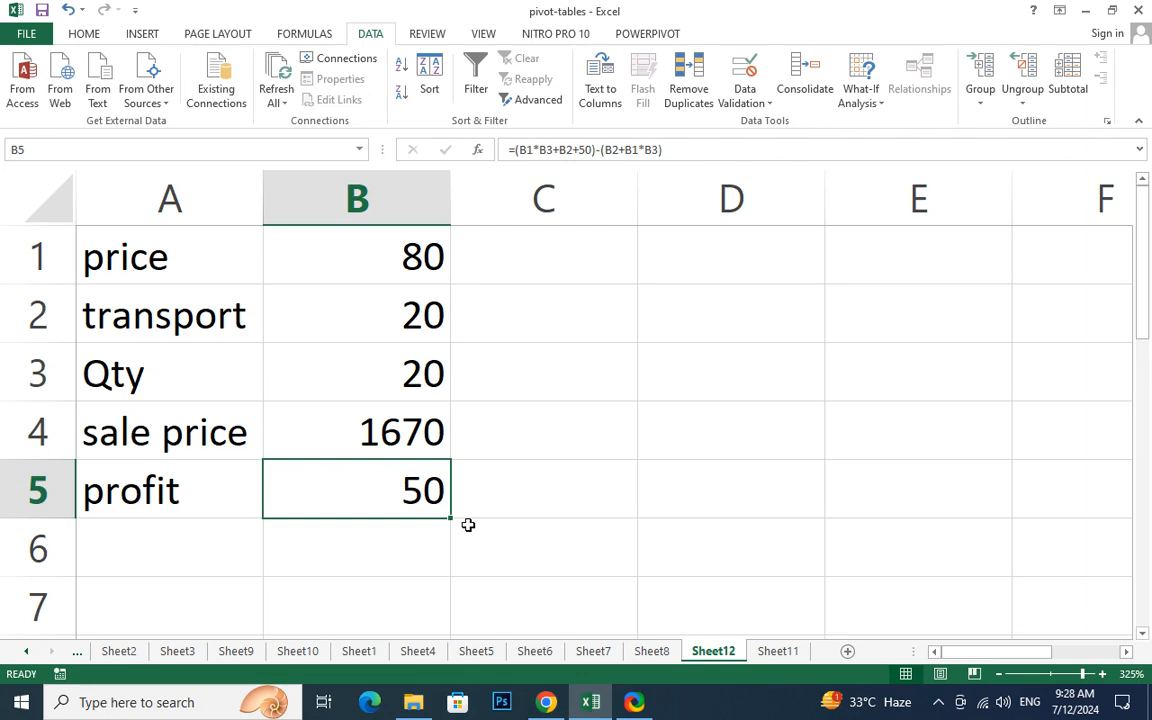
{"action": "left_click", "coordinate": [395, 431]}
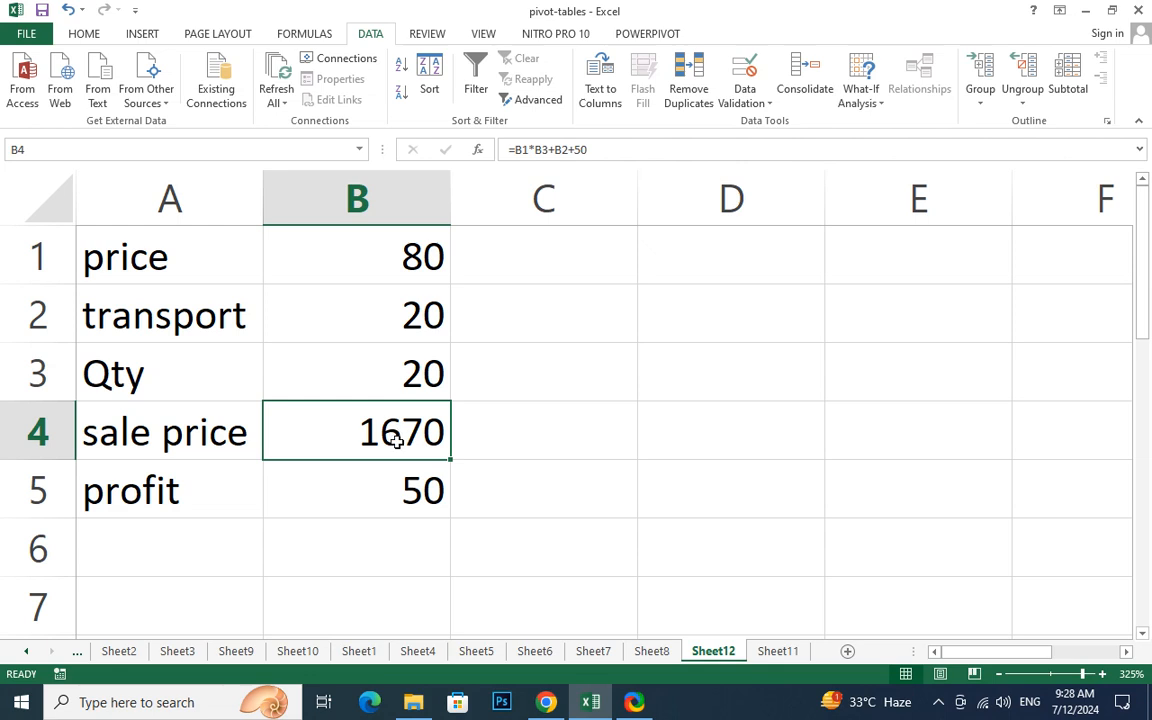
- Start Goal Seek on the profit in cell B5 with a target value of 100
{"action": "left_click", "coordinate": [384, 494]}
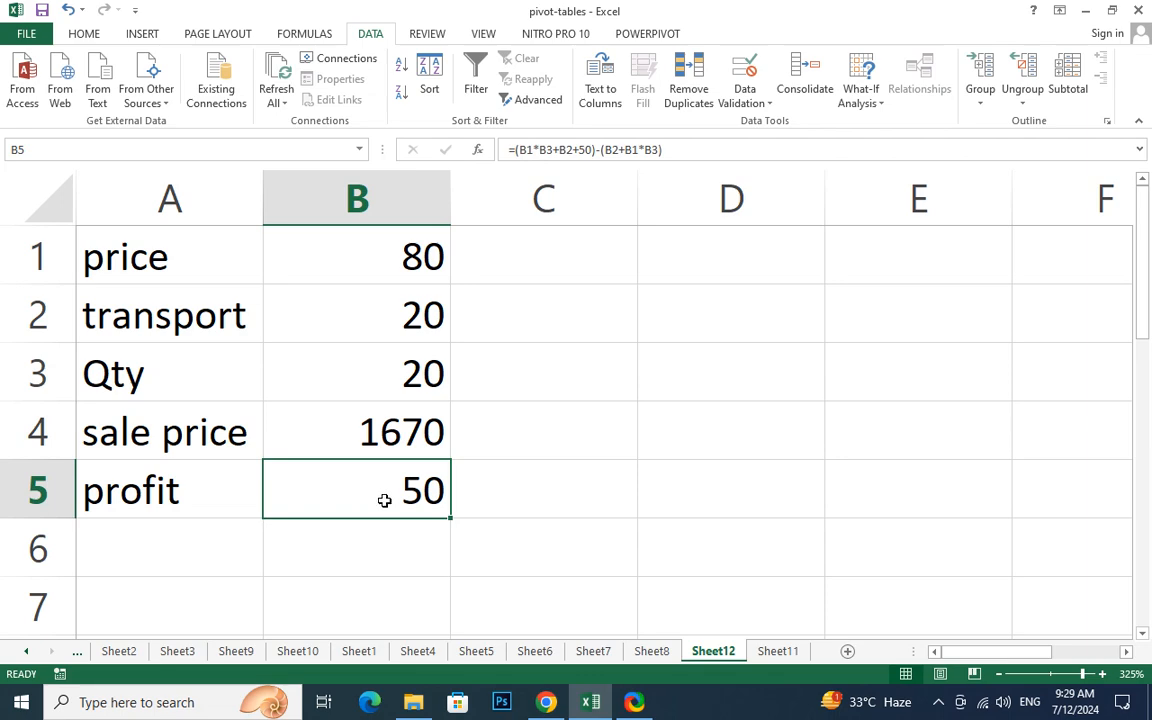
{"action": "left_click", "coordinate": [868, 100]}
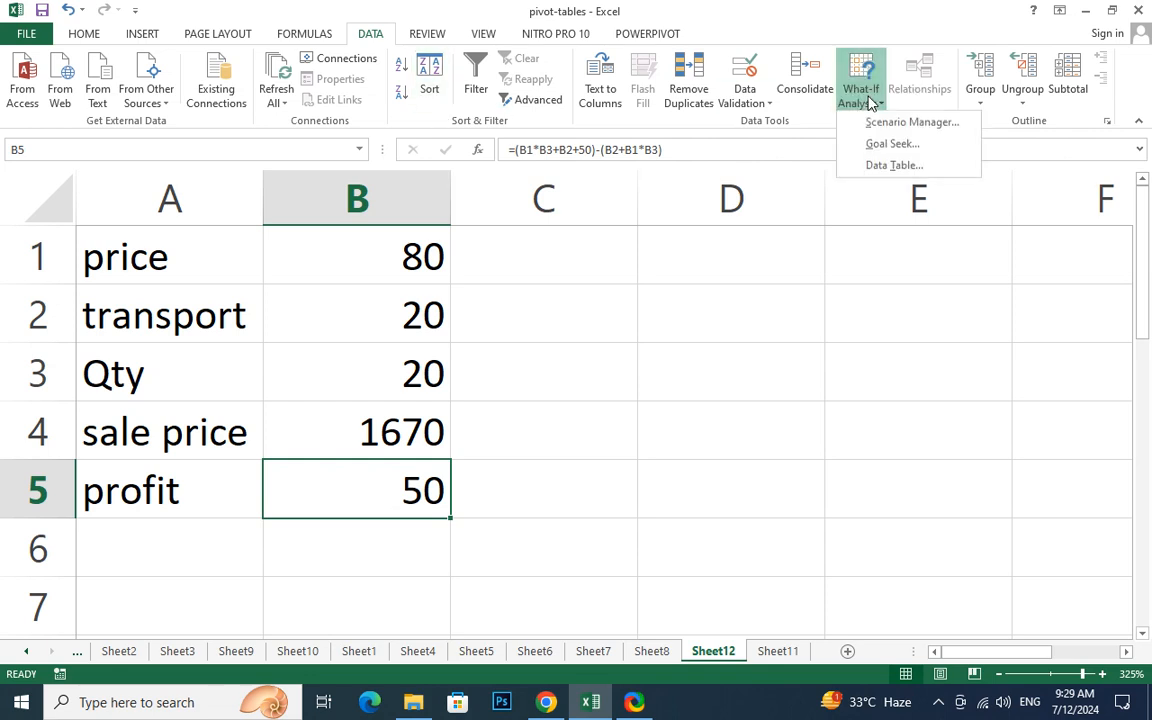
{"action": "left_click", "coordinate": [886, 143]}
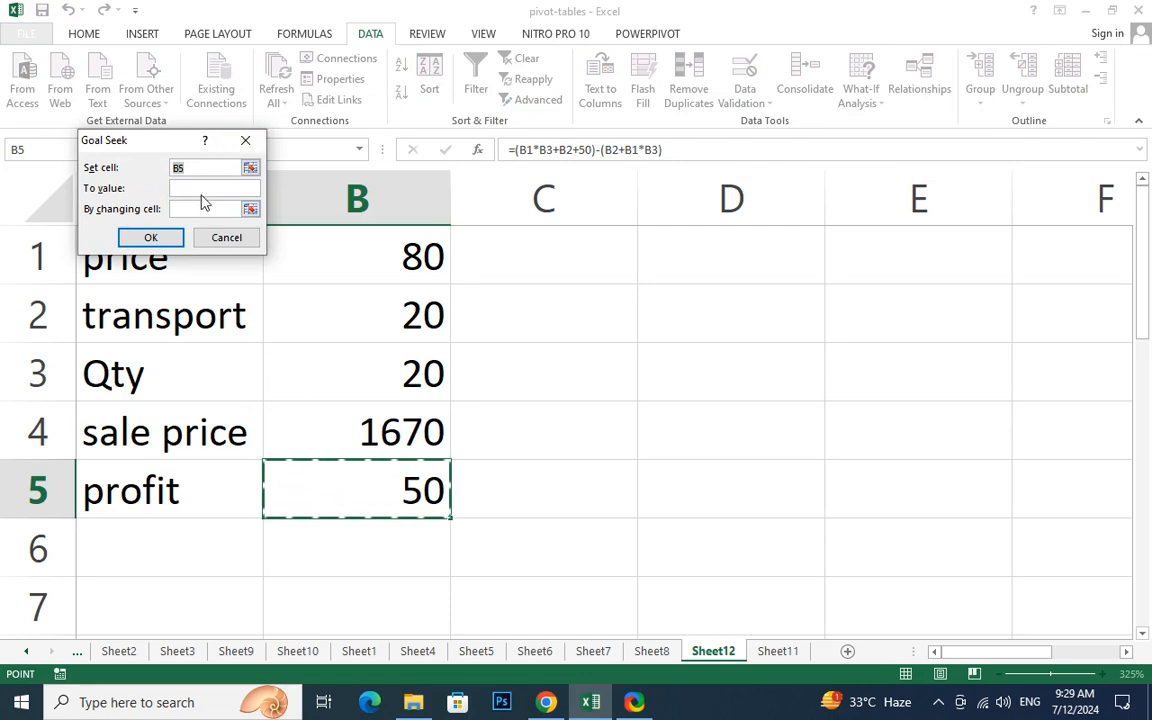
{"action": "left_click", "coordinate": [203, 190]}
{"action": "type", "text": "100"}
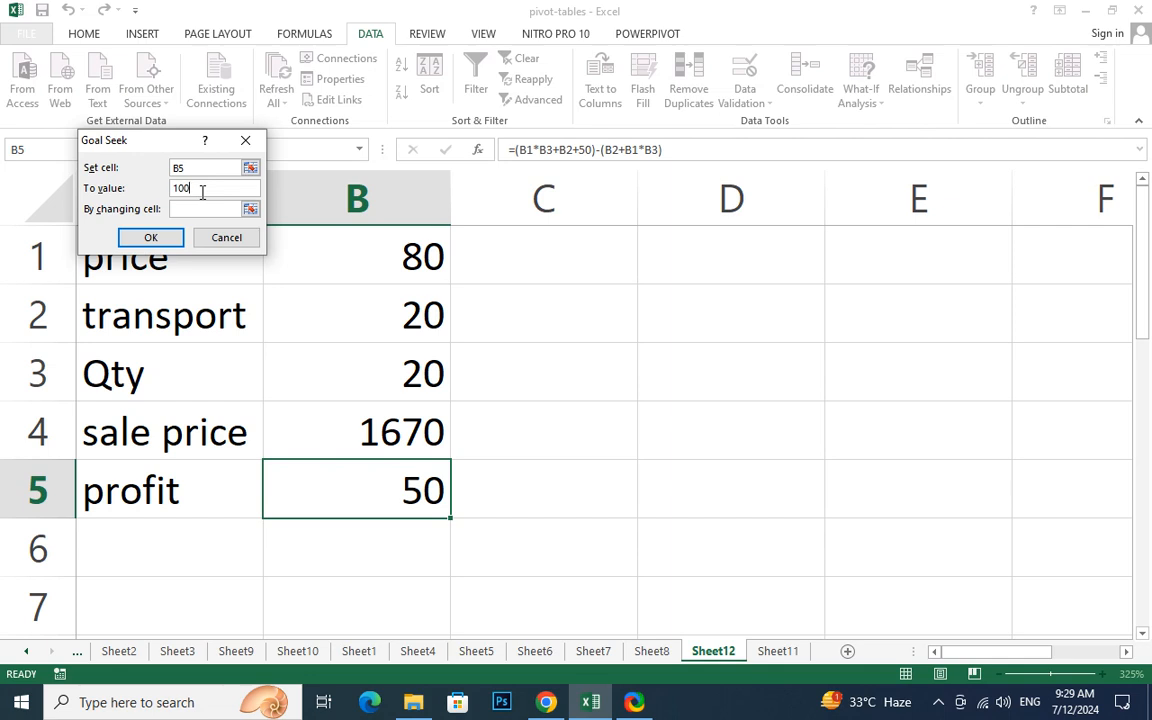
- Try to run Goal Seek with the sale price in B4 as the changing cell
{"action": "left_click", "coordinate": [250, 210]}
{"action": "left_click", "coordinate": [330, 436]}
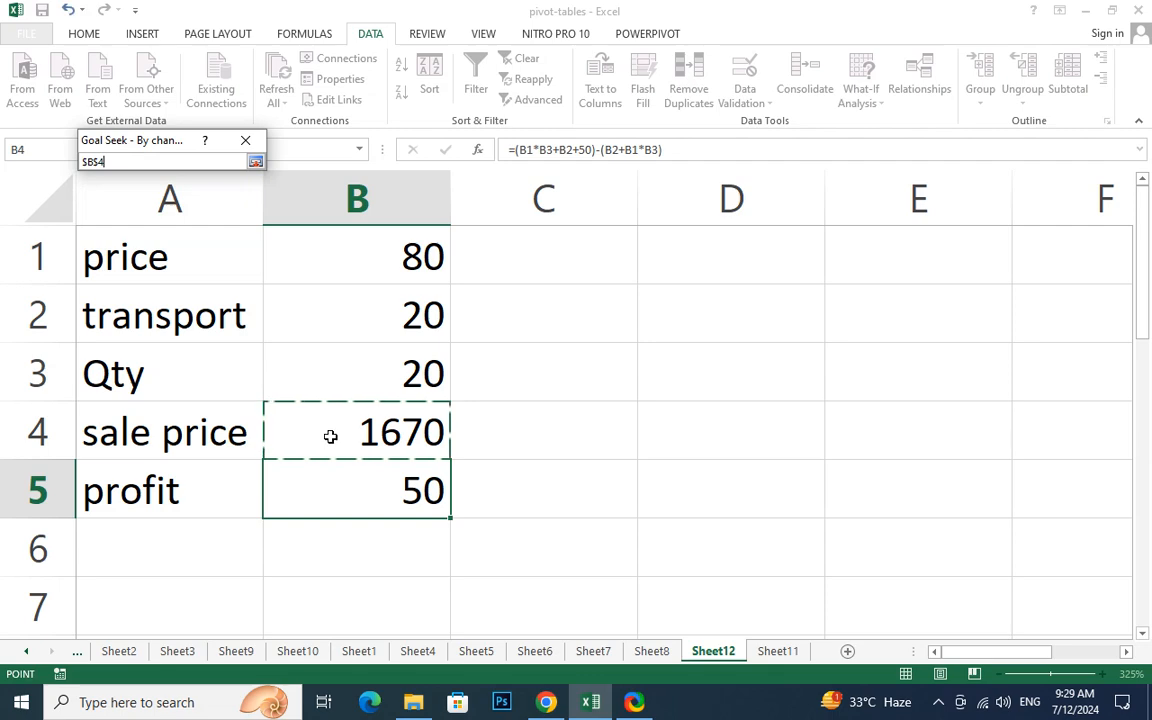
{"action": "left_click", "coordinate": [255, 161]}
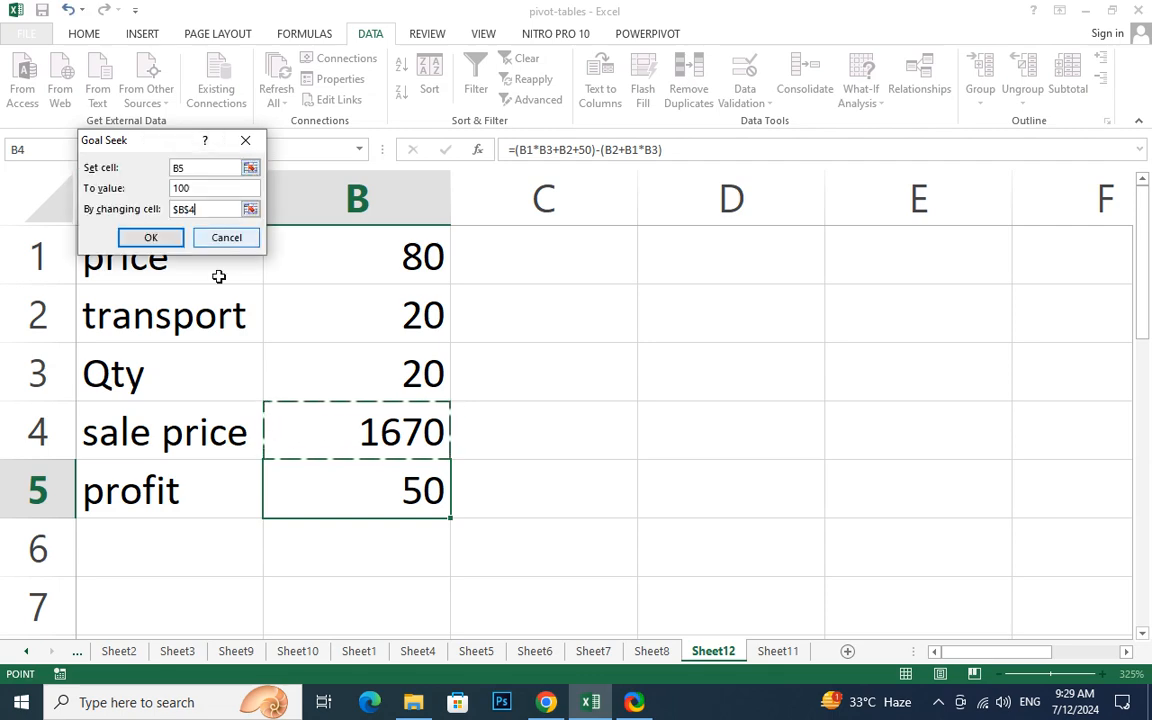
{"action": "left_click", "coordinate": [151, 238]}
{"action": "left_click", "coordinate": [586, 397]}
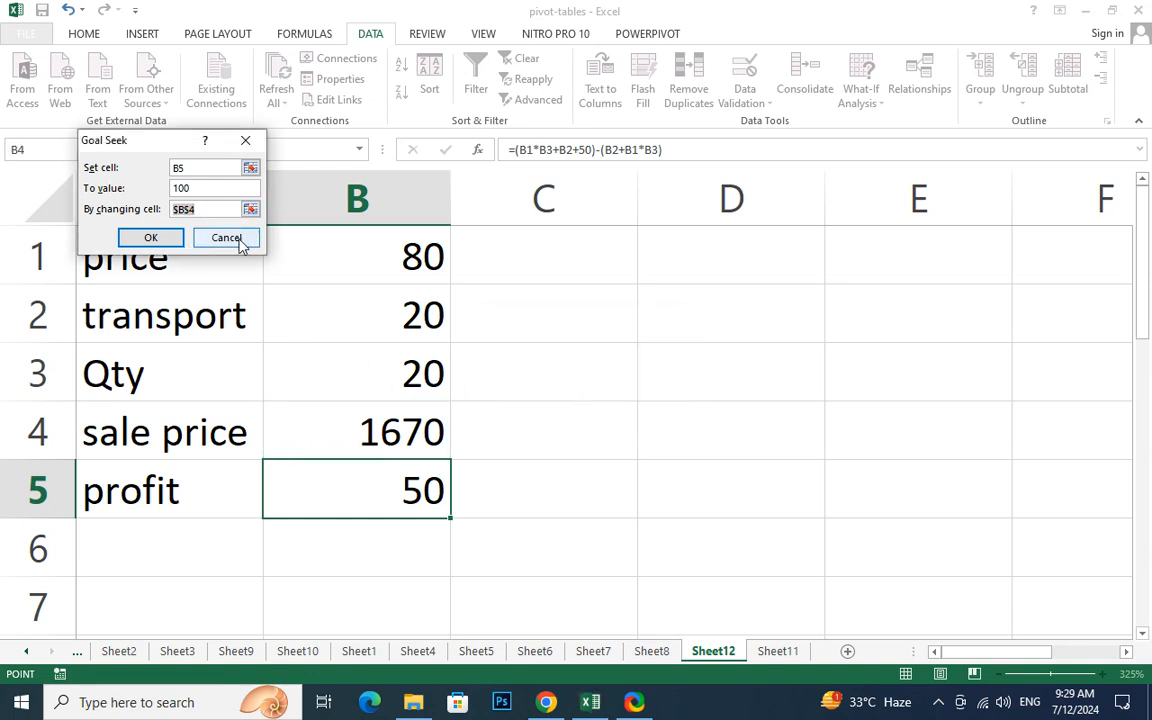
- Set the changing cell to the price in B1, run Goal Seek and accept its result
{"action": "left_click", "coordinate": [250, 209]}
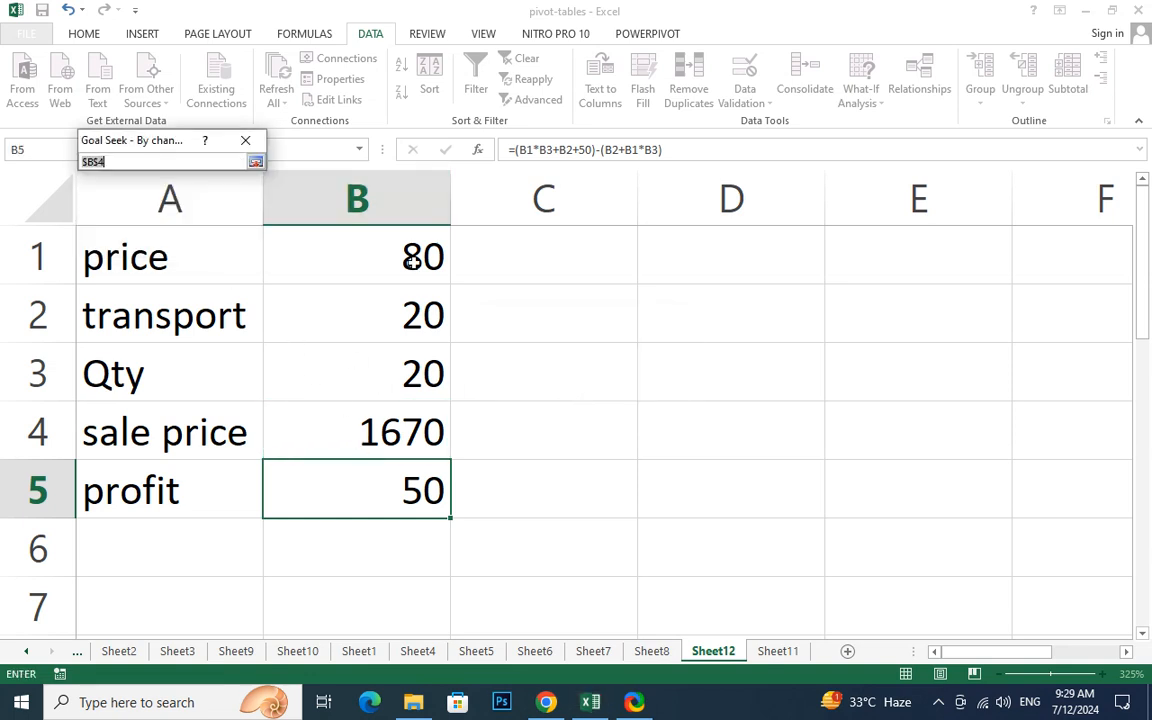
{"action": "left_click", "coordinate": [412, 260]}
{"action": "left_click", "coordinate": [255, 161]}
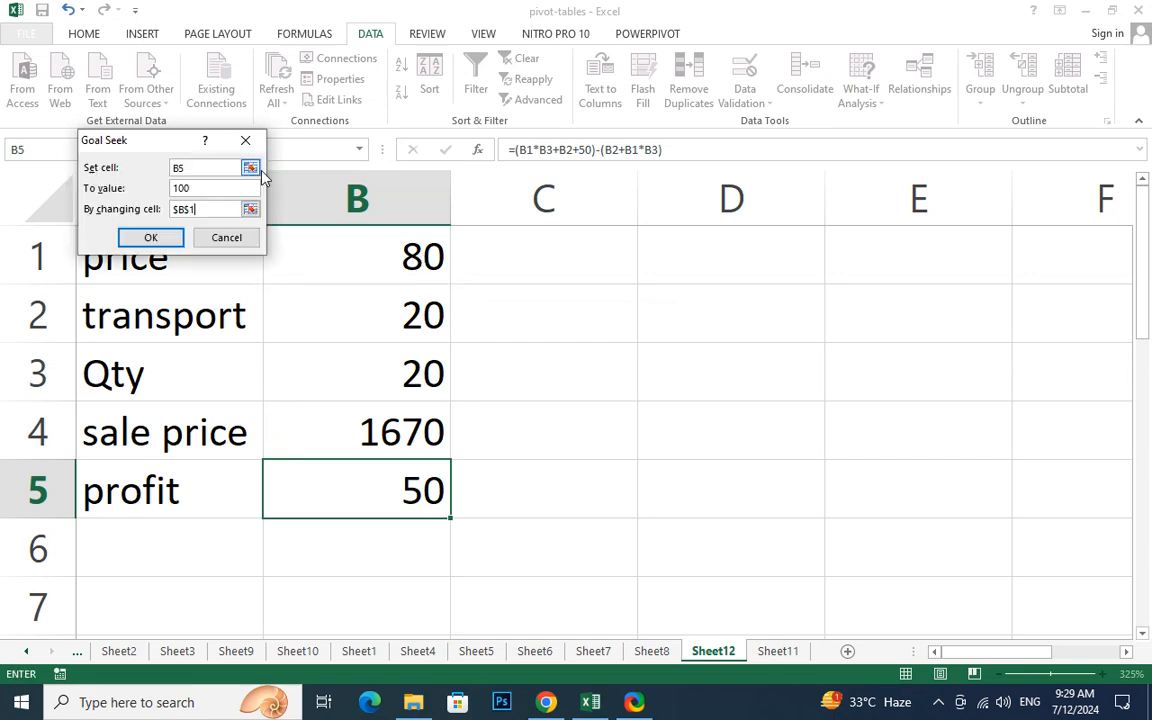
{"action": "left_click", "coordinate": [150, 238]}
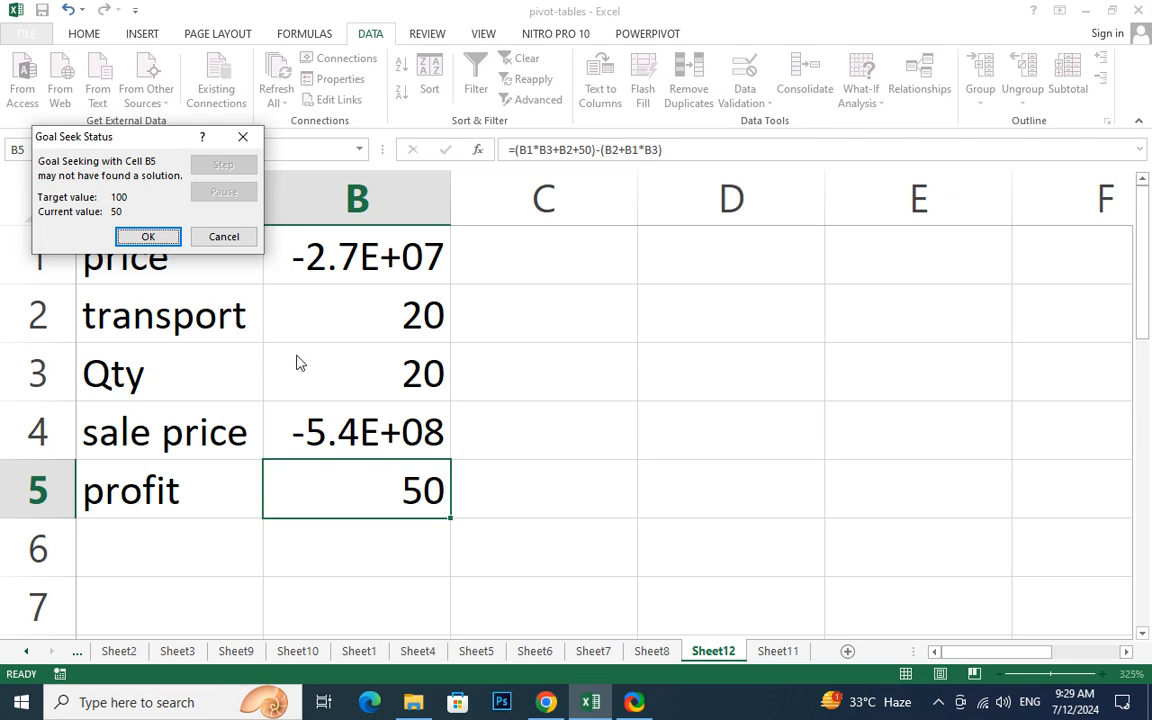
{"action": "left_click", "coordinate": [168, 237]}
- Widen column B to fit its long numbers and review the sale price and profit formulas
{"action": "left_click_drag", "start_coordinate": [452, 200], "coordinate": [726, 200]}
{"action": "left_click", "coordinate": [548, 440]}
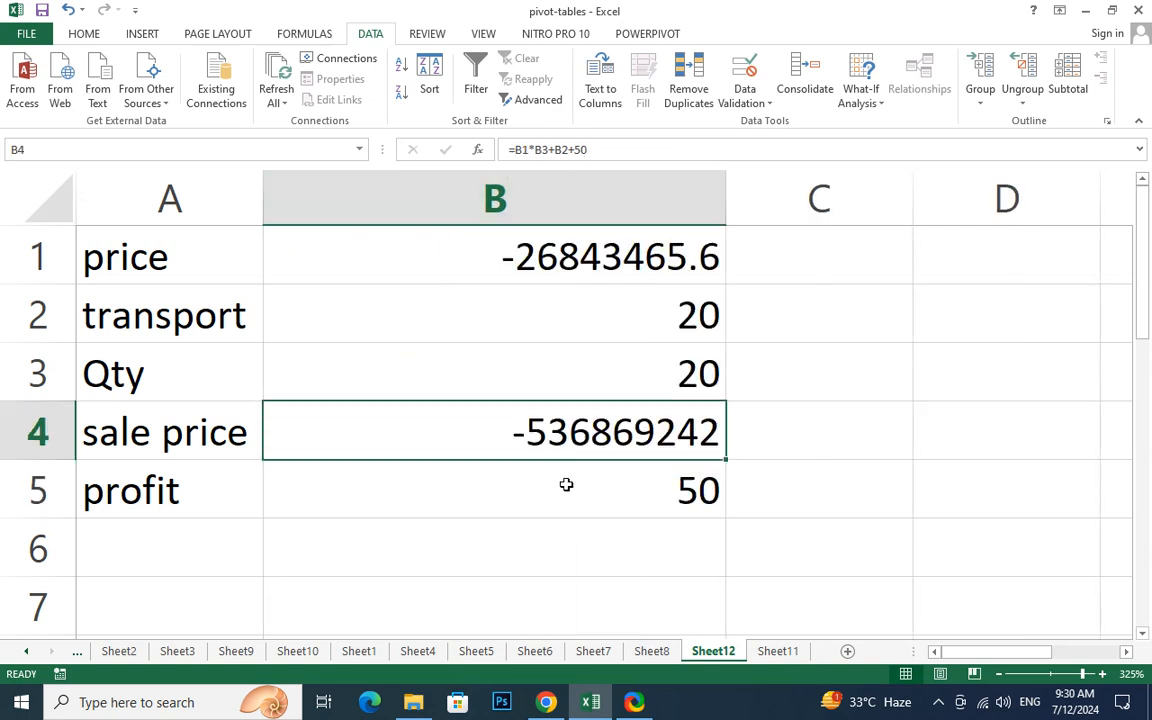
{"action": "left_click", "coordinate": [566, 484]}
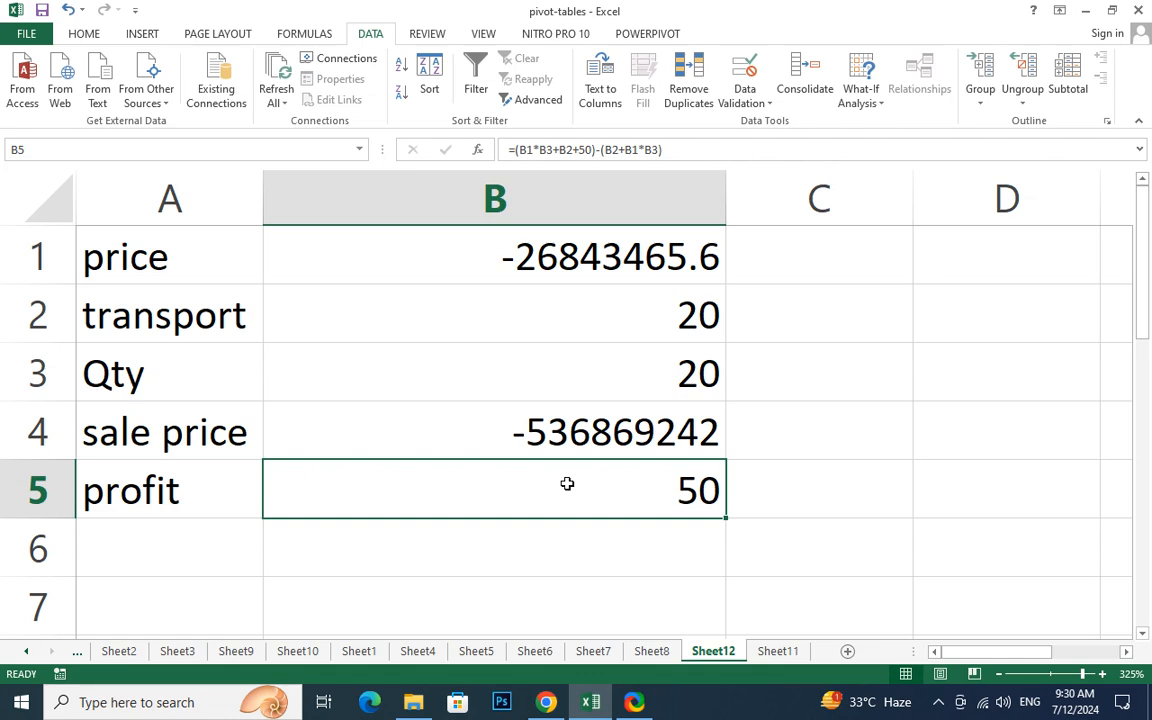
{"action": "left_click", "coordinate": [558, 440]}
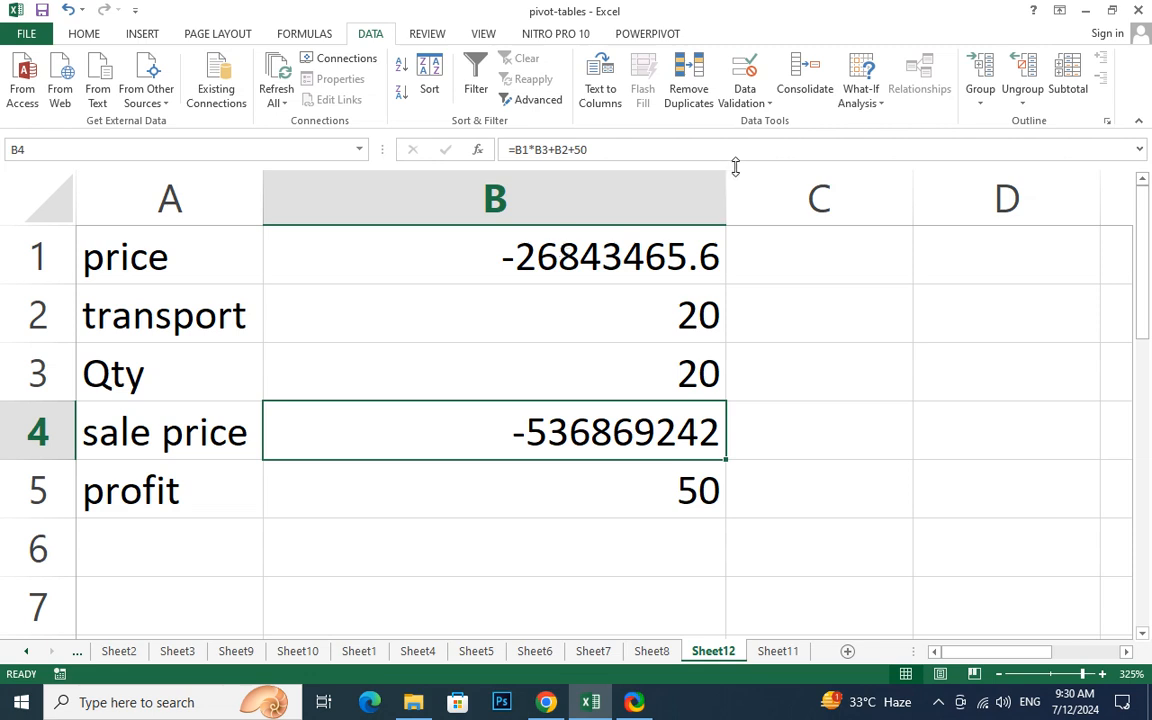
{"action": "left_click", "coordinate": [746, 100]}
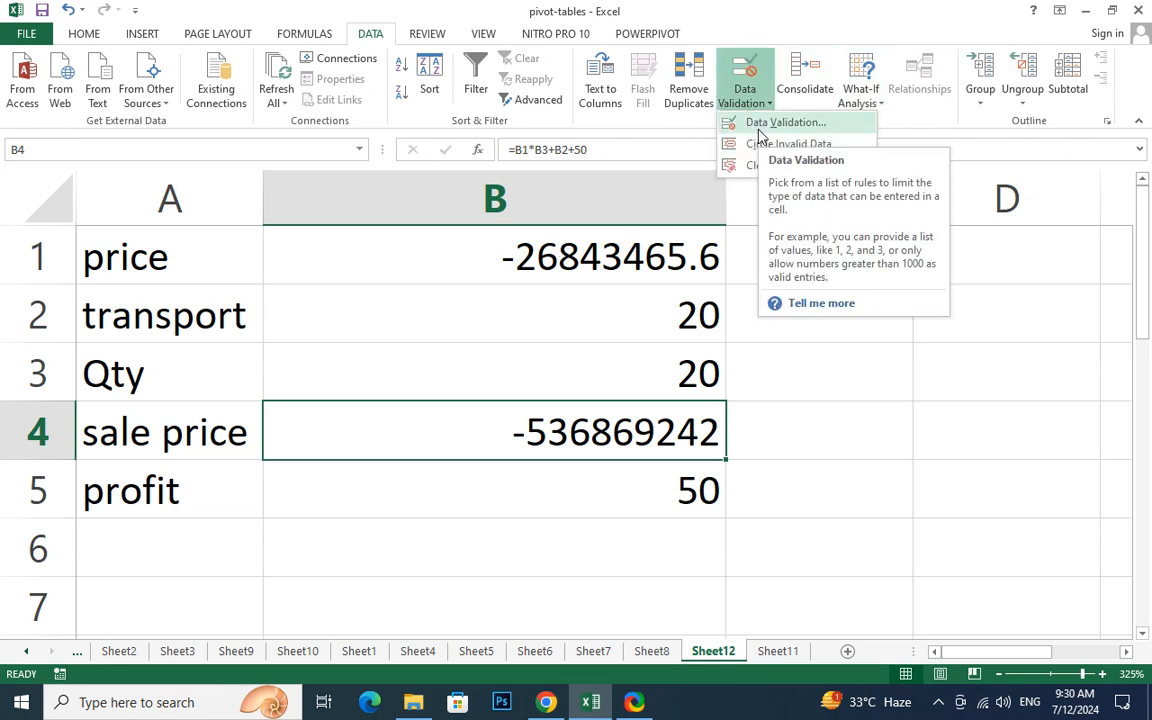
- Clear the price value in cell B1
{"action": "left_click", "coordinate": [548, 432]}
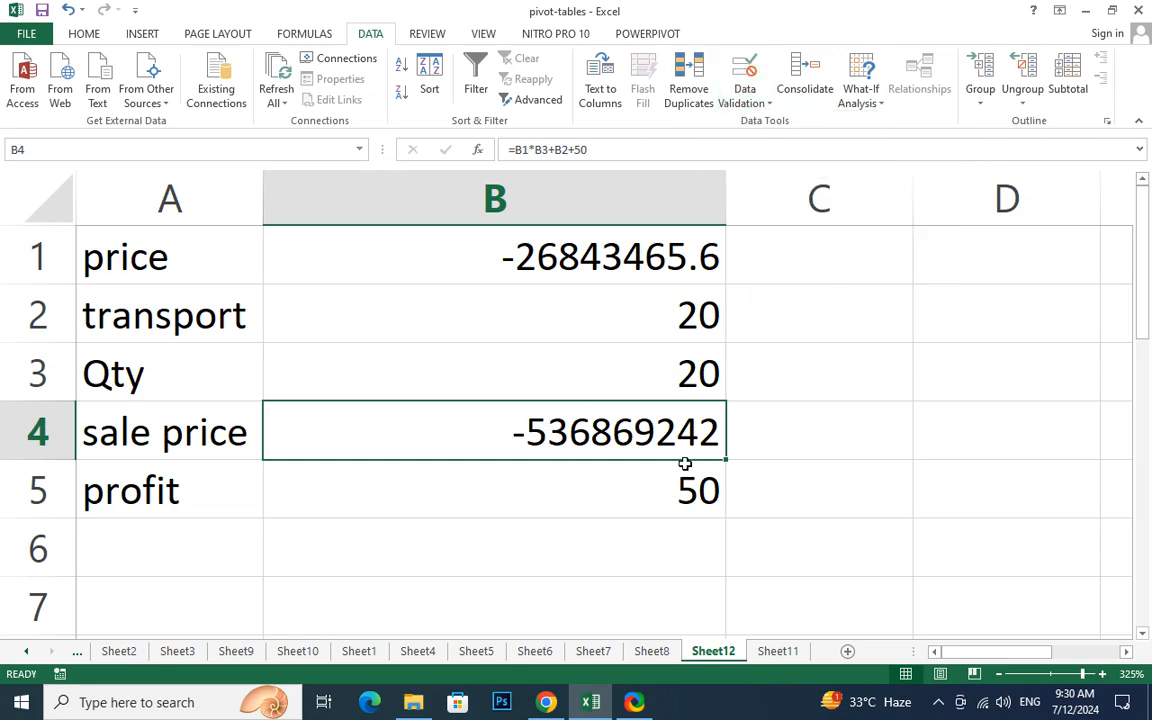
{"action": "left_click", "coordinate": [661, 476]}
{"action": "left_click", "coordinate": [582, 252]}
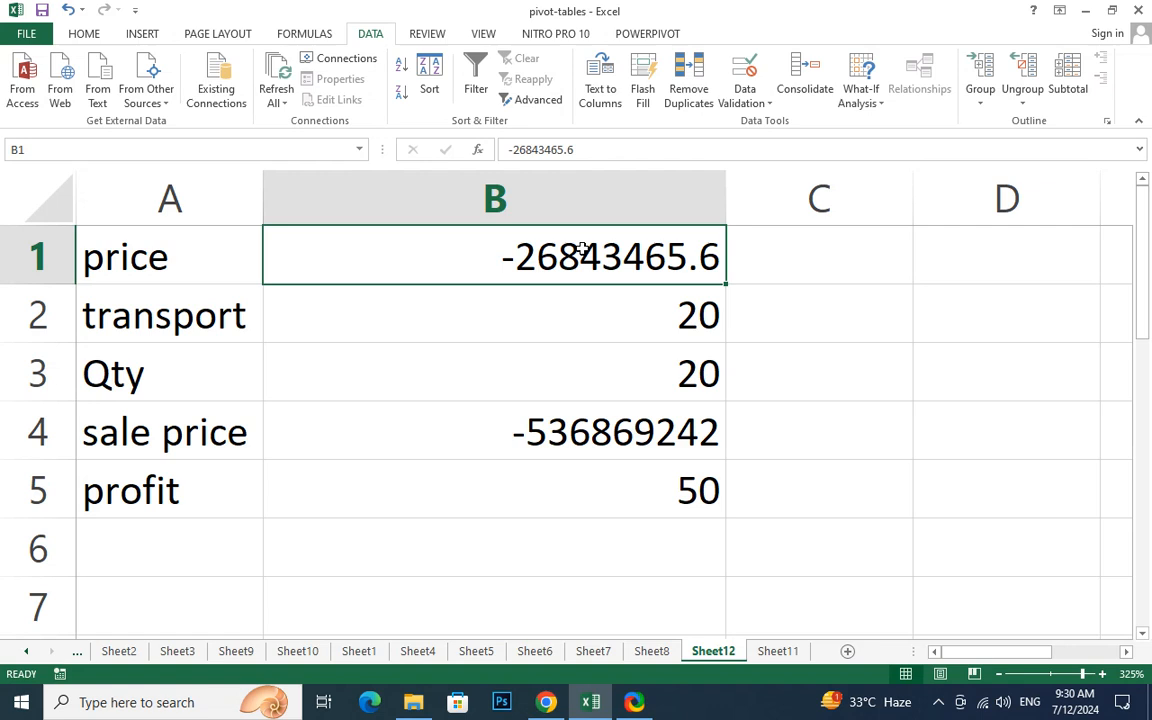
{"action": "key", "text": "Delete"}
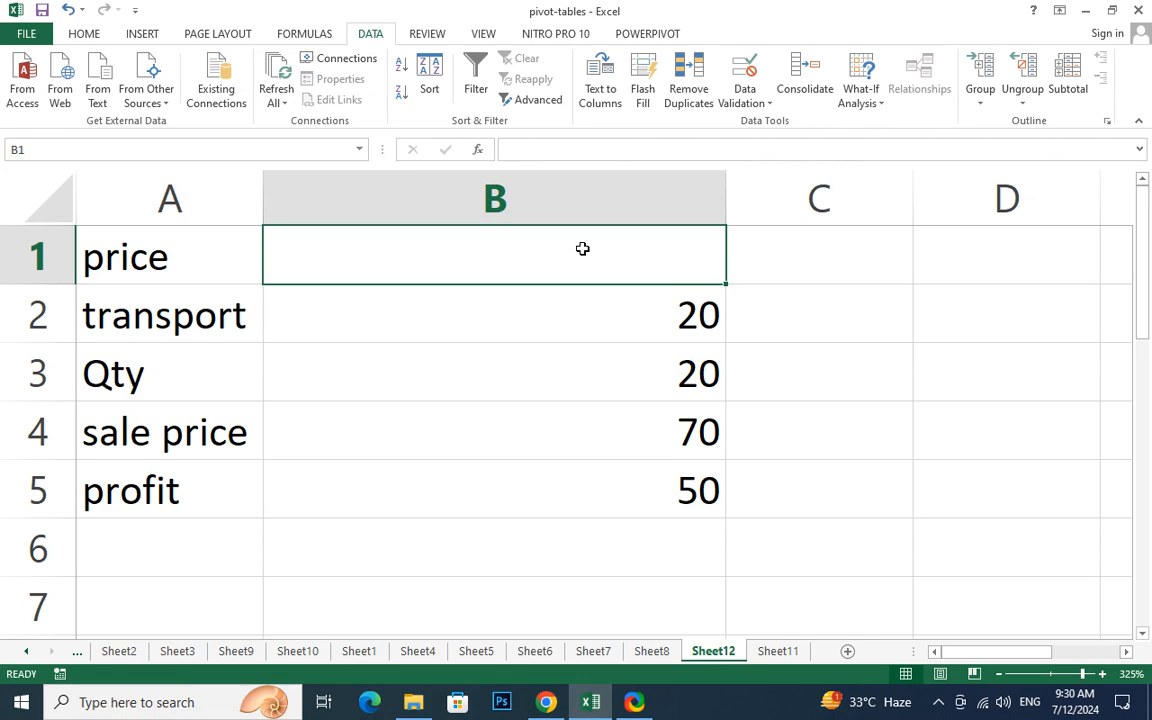
- Review the subject marks and the total formula of the marks example on Sheet11
{"action": "left_click", "coordinate": [655, 651]}
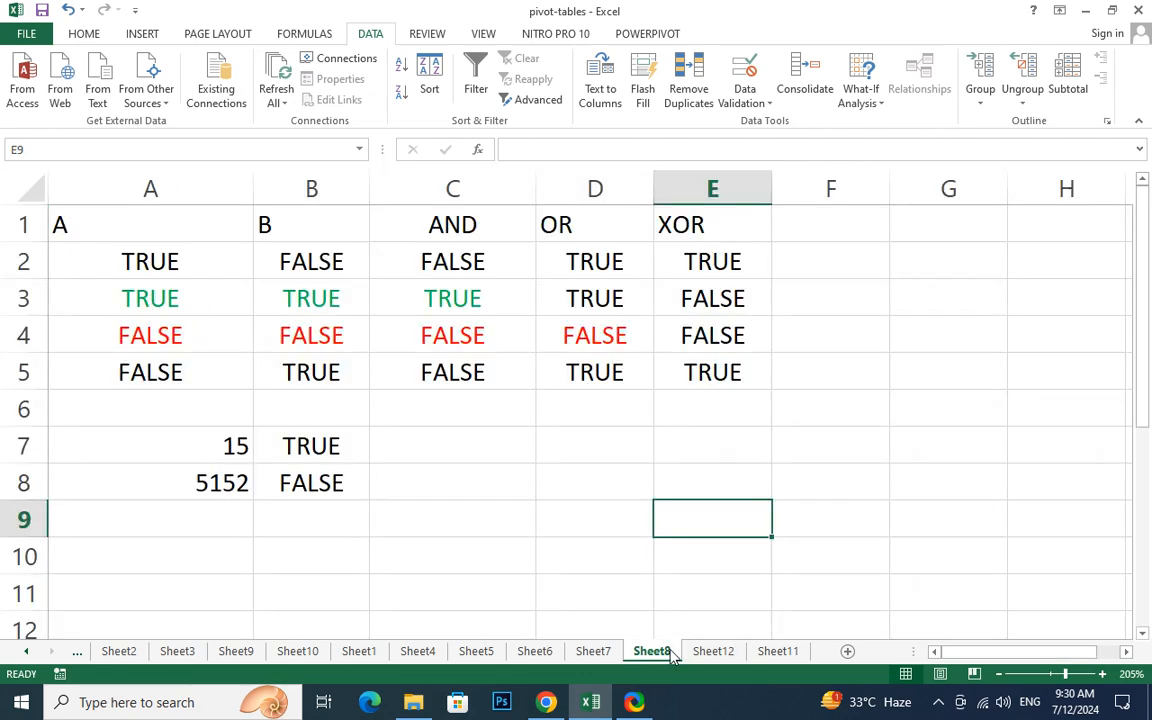
{"action": "left_click", "coordinate": [765, 651]}
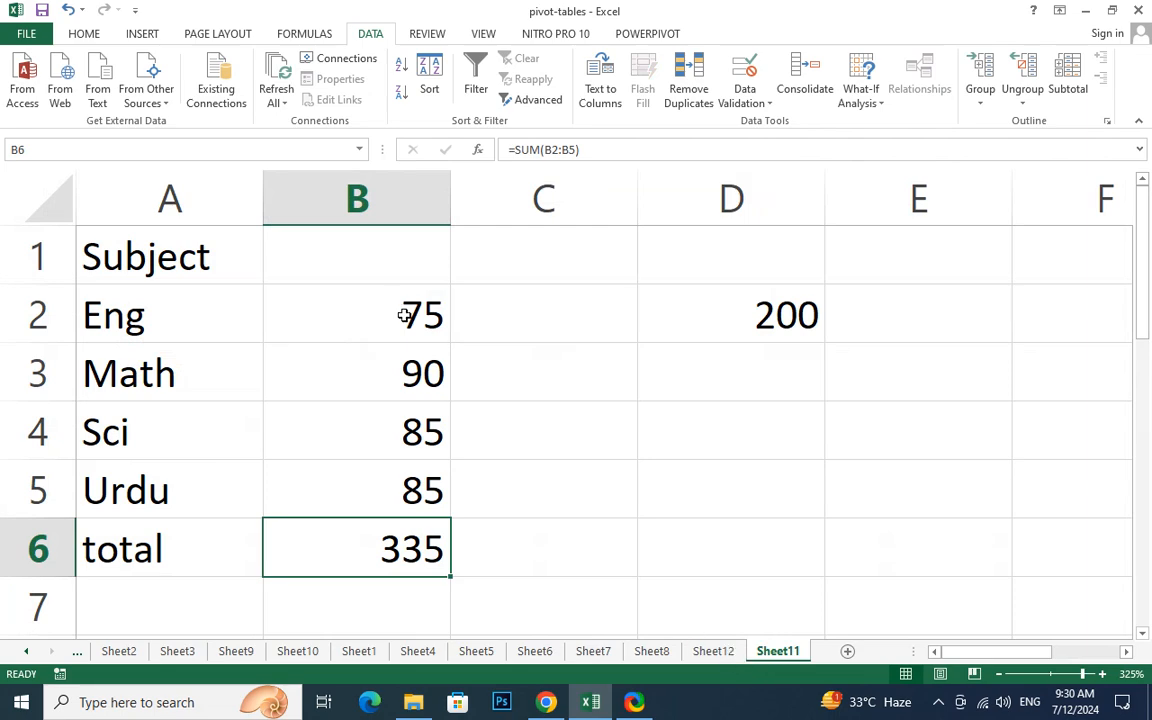
{"action": "scroll", "coordinate": [407, 497], "scroll_direction": "down", "scroll_amount": 1}
{"action": "scroll", "coordinate": [407, 497], "scroll_direction": "up", "scroll_amount": 1}
{"action": "left_click_drag", "start_coordinate": [290, 325], "coordinate": [337, 495]}
{"action": "left_click", "coordinate": [349, 547]}
{"action": "left_click", "coordinate": [378, 318]}
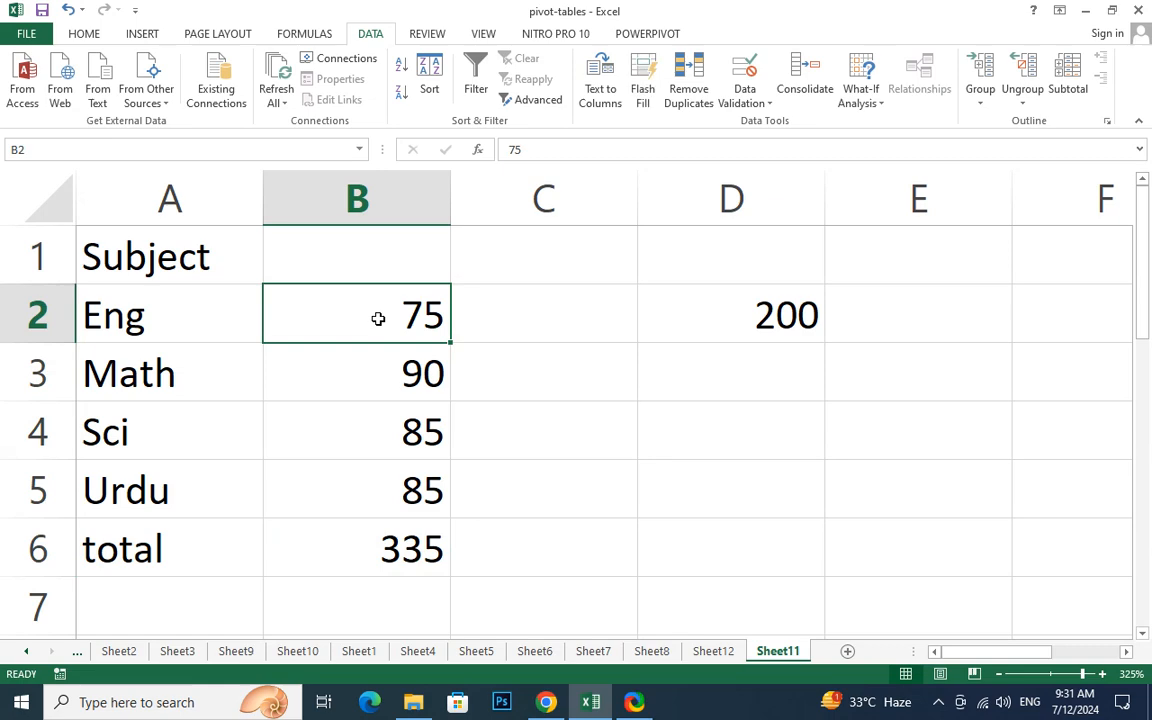
- Return to Sheet12 and enter a price of 80 in cell B1
{"action": "left_click", "coordinate": [713, 651]}
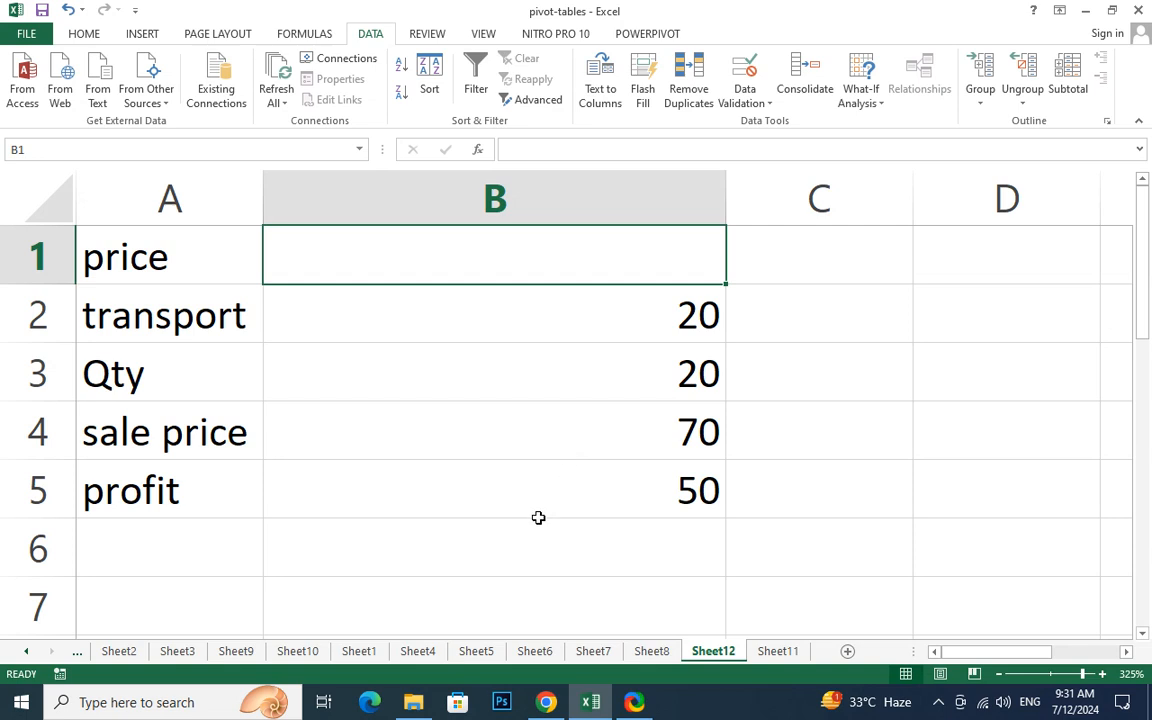
{"action": "left_click", "coordinate": [133, 472]}
{"action": "left_click", "coordinate": [160, 257]}
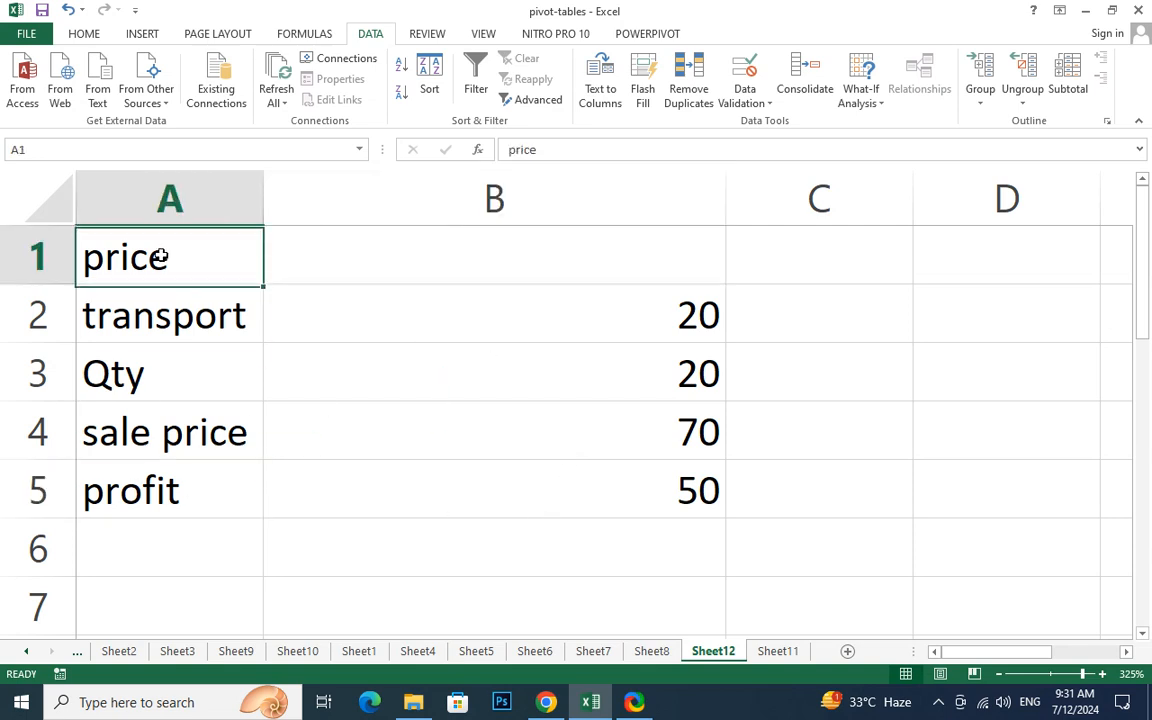
{"action": "left_click", "coordinate": [624, 276]}
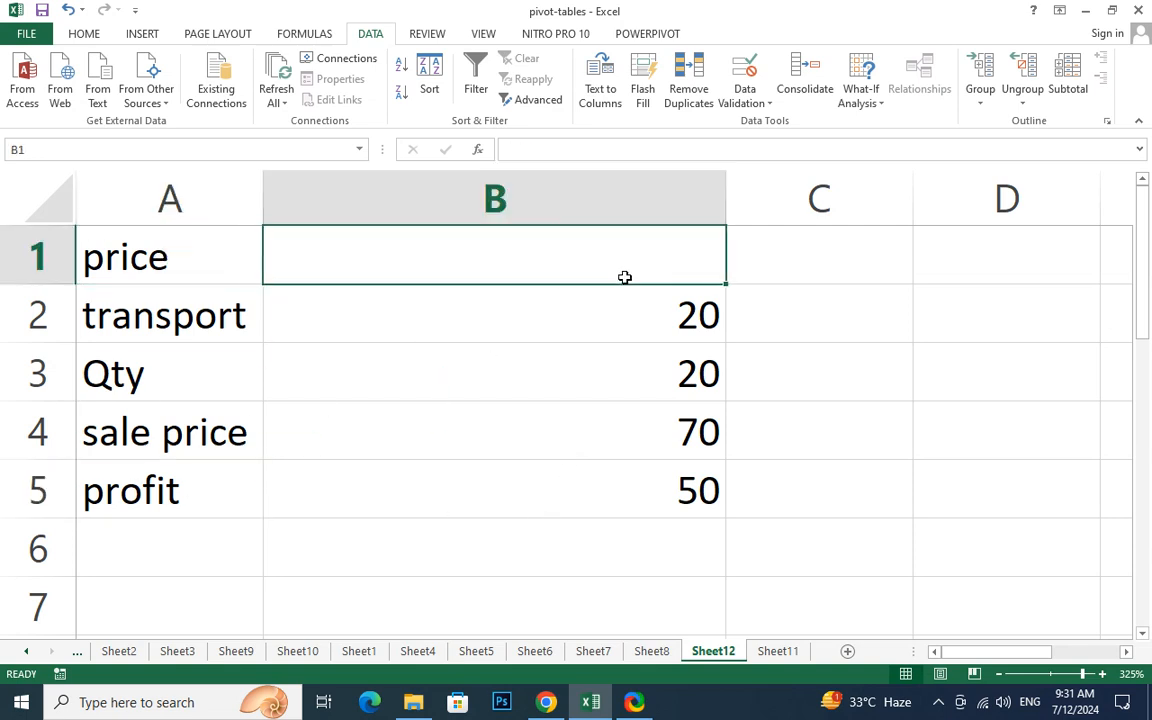
{"action": "type", "text": "80"}
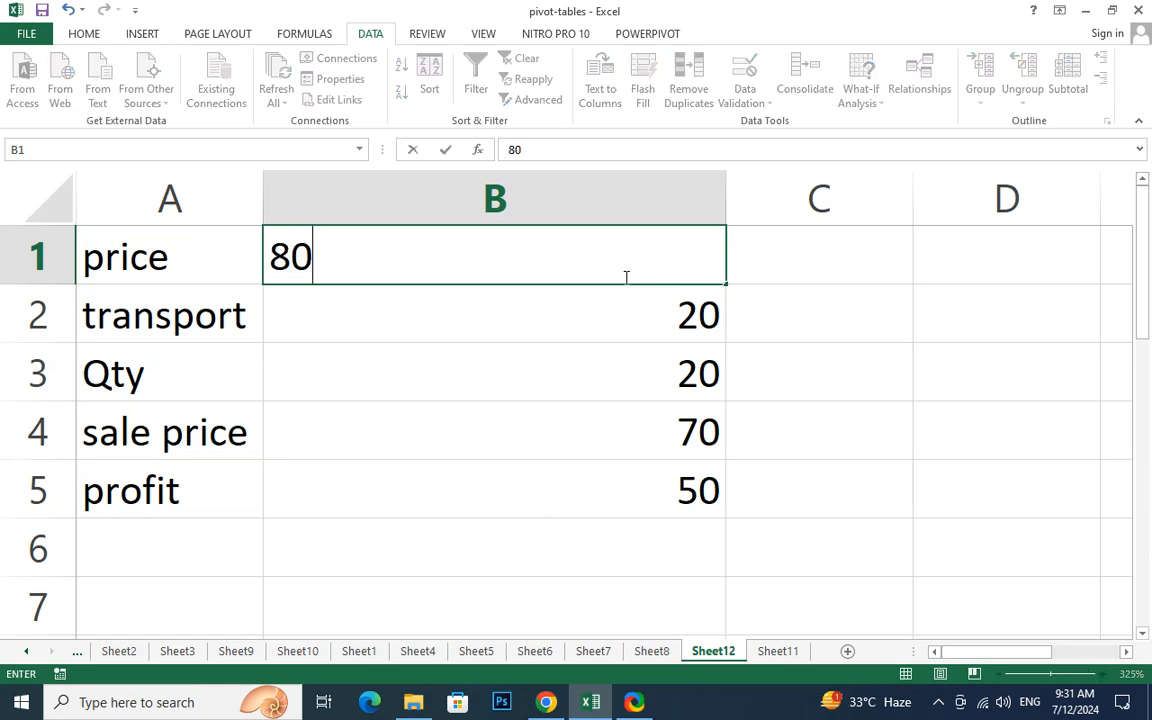
{"action": "left_click", "coordinate": [640, 322]}
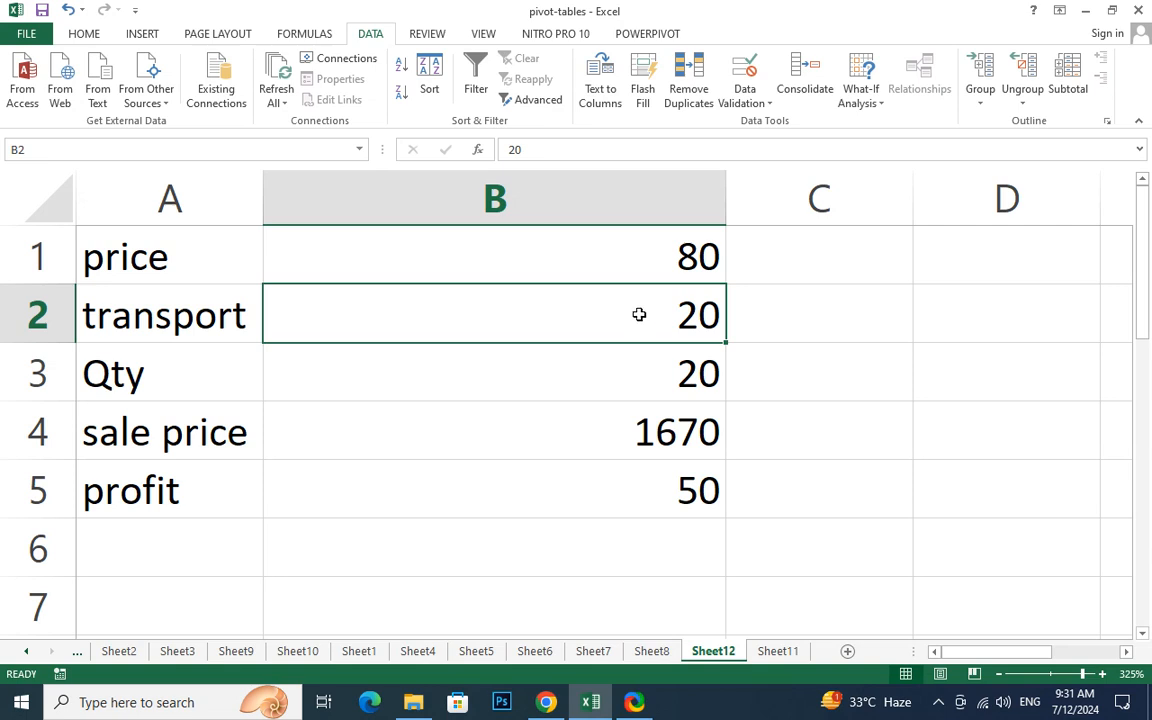
{"action": "left_click", "coordinate": [628, 377]}
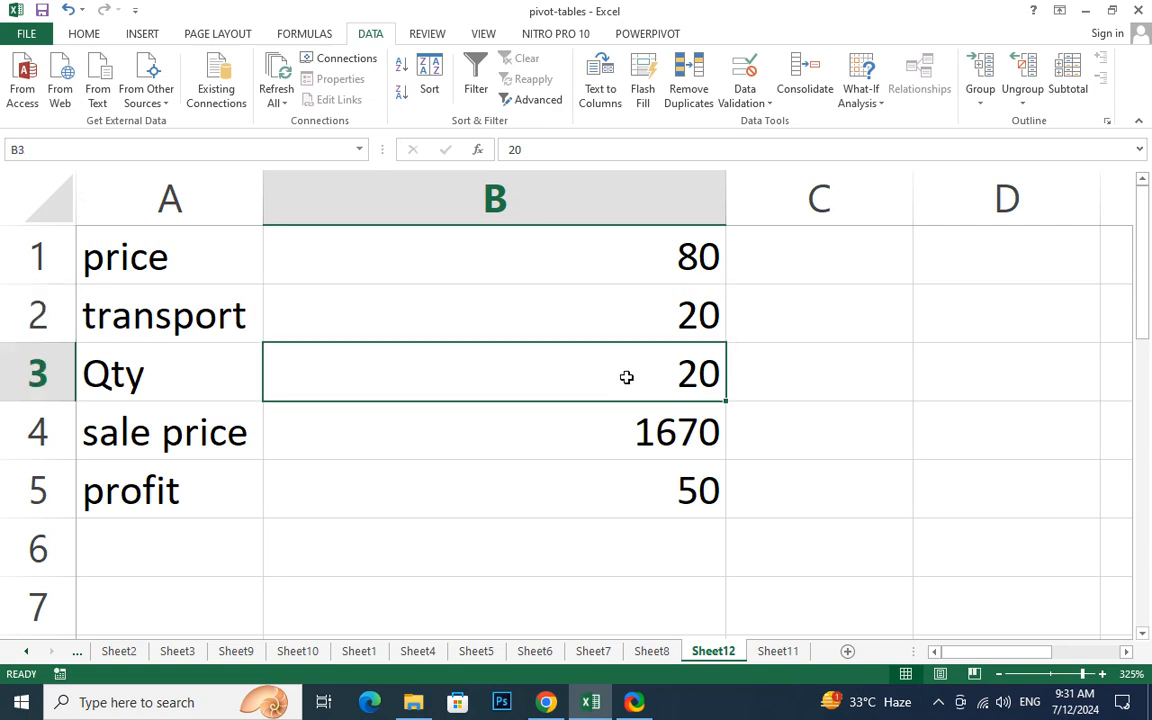
- Insert a blank row above the sale price row
{"action": "right_click", "coordinate": [38, 432]}
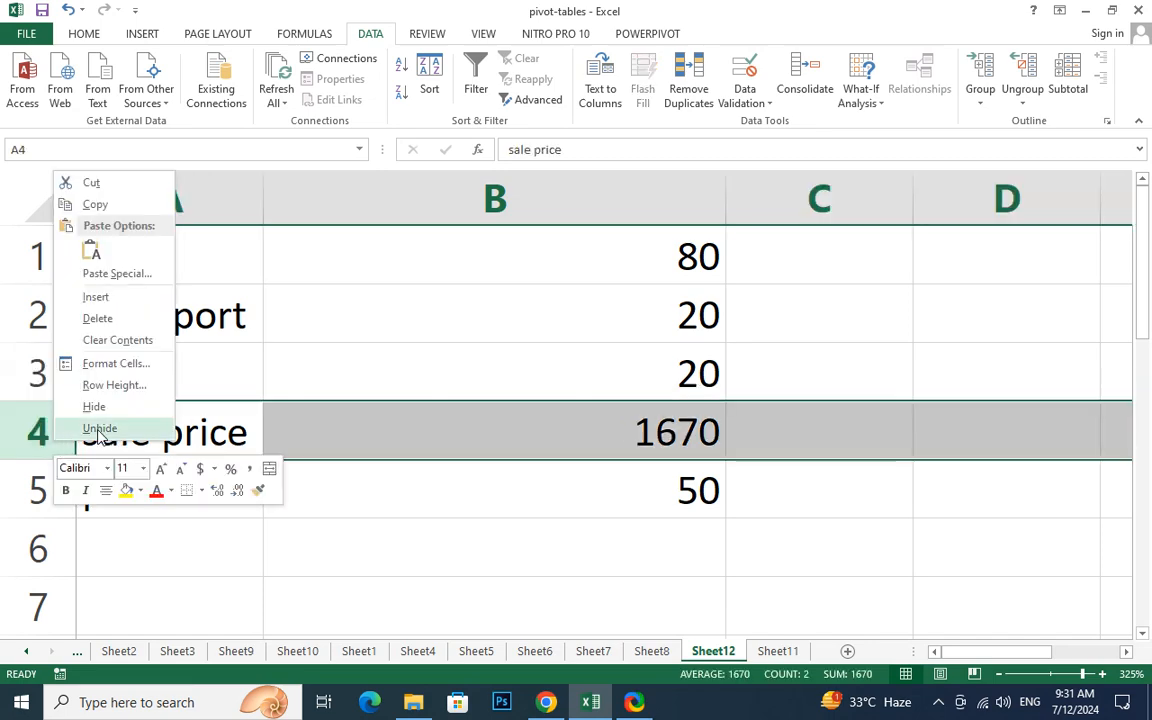
{"action": "left_click", "coordinate": [112, 299]}
{"action": "left_click", "coordinate": [305, 489]}
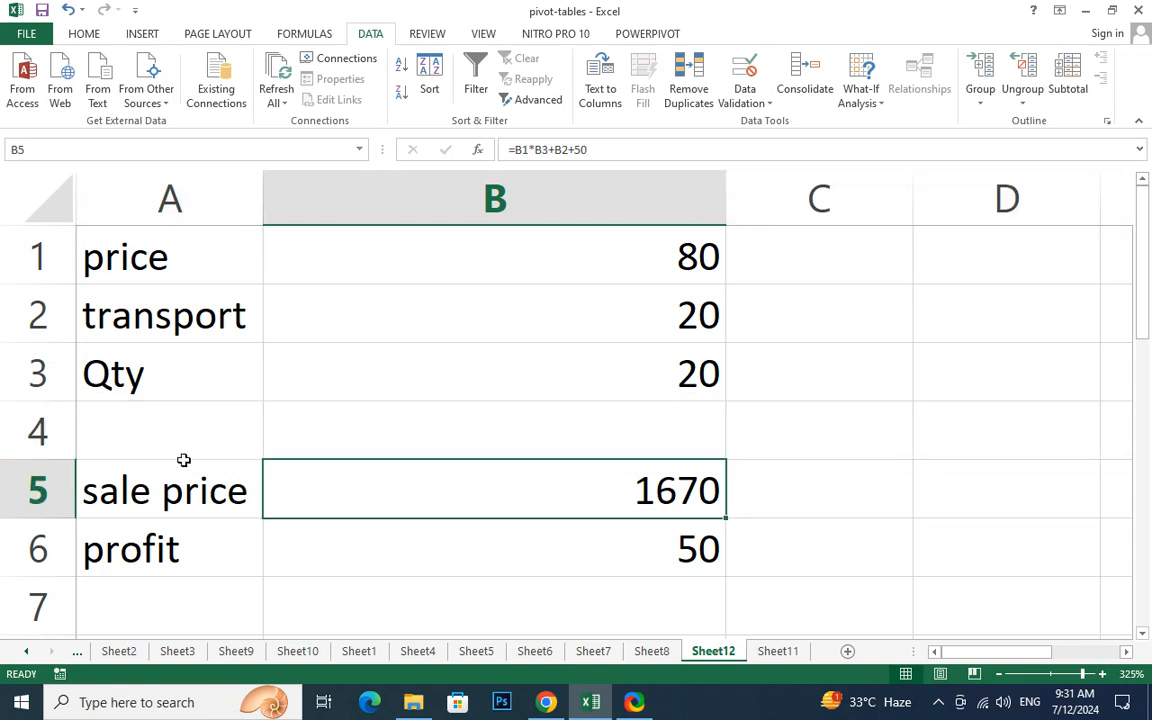
- Label cell A4 "total Expense" and autofit column A to its contents
{"action": "left_click", "coordinate": [172, 430]}
{"action": "type", "text": "TOT"}
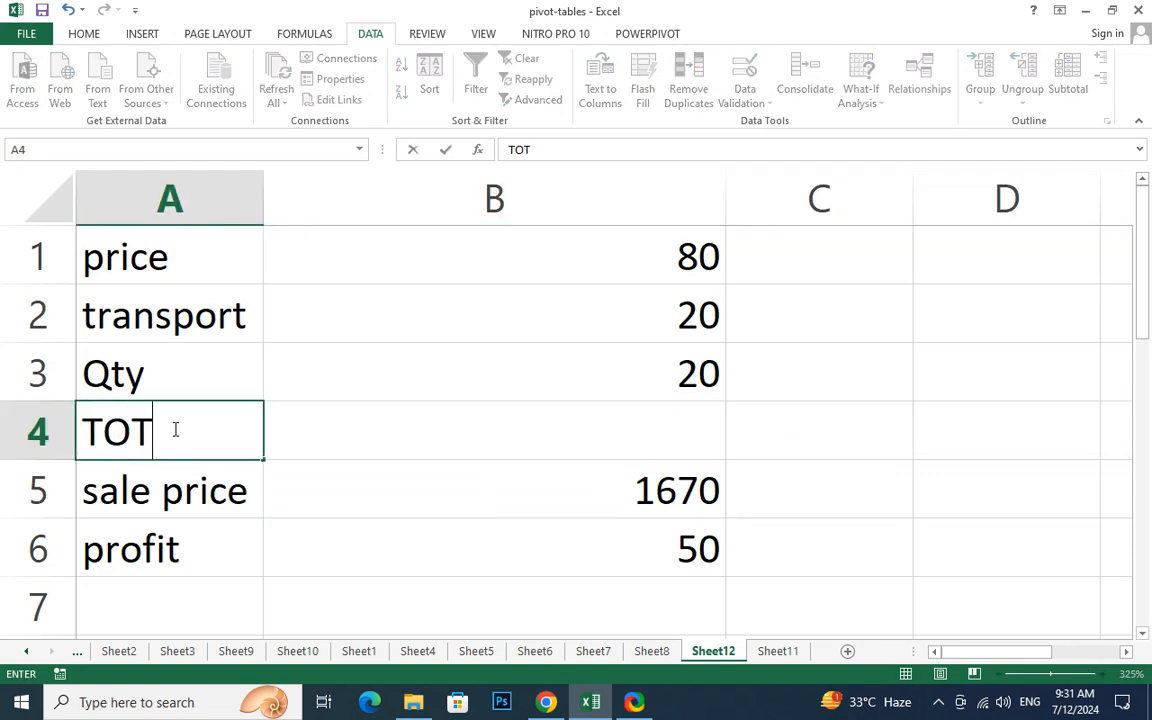
{"action": "key", "text": "BackSpace"}
{"action": "key", "text": "BackSpace"}
{"action": "key", "text": "BackSpace"}
{"action": "type", "text": "tot"}
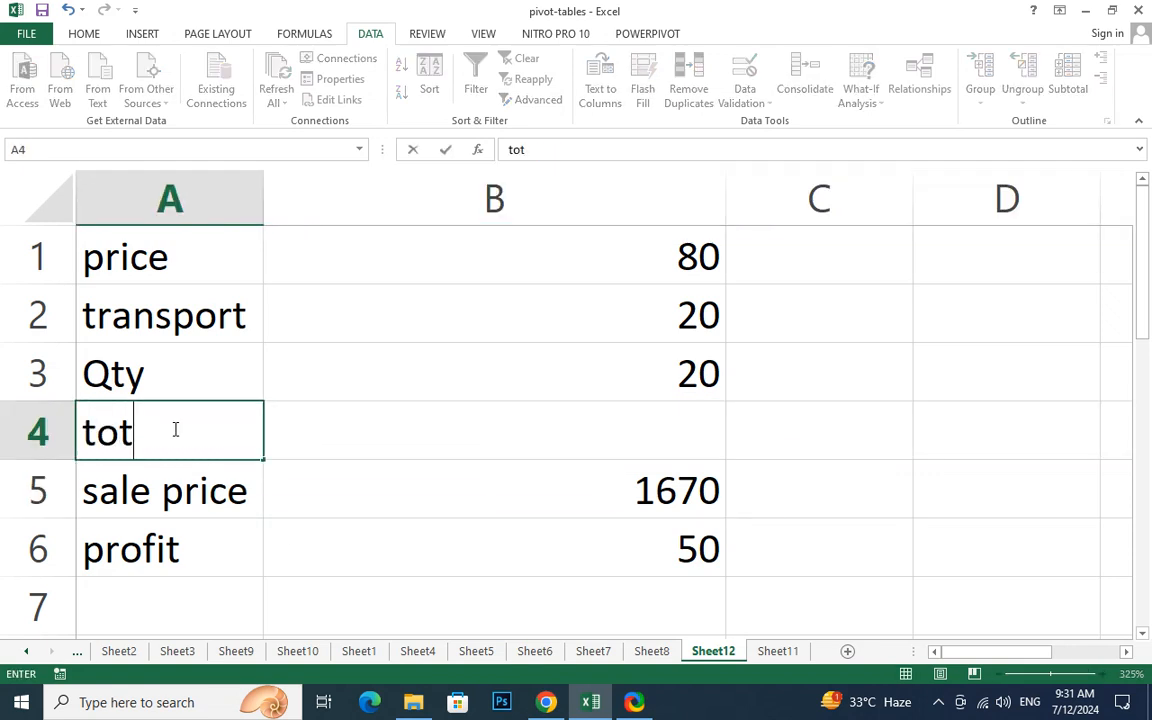
{"action": "type", "text": "al Expe"}
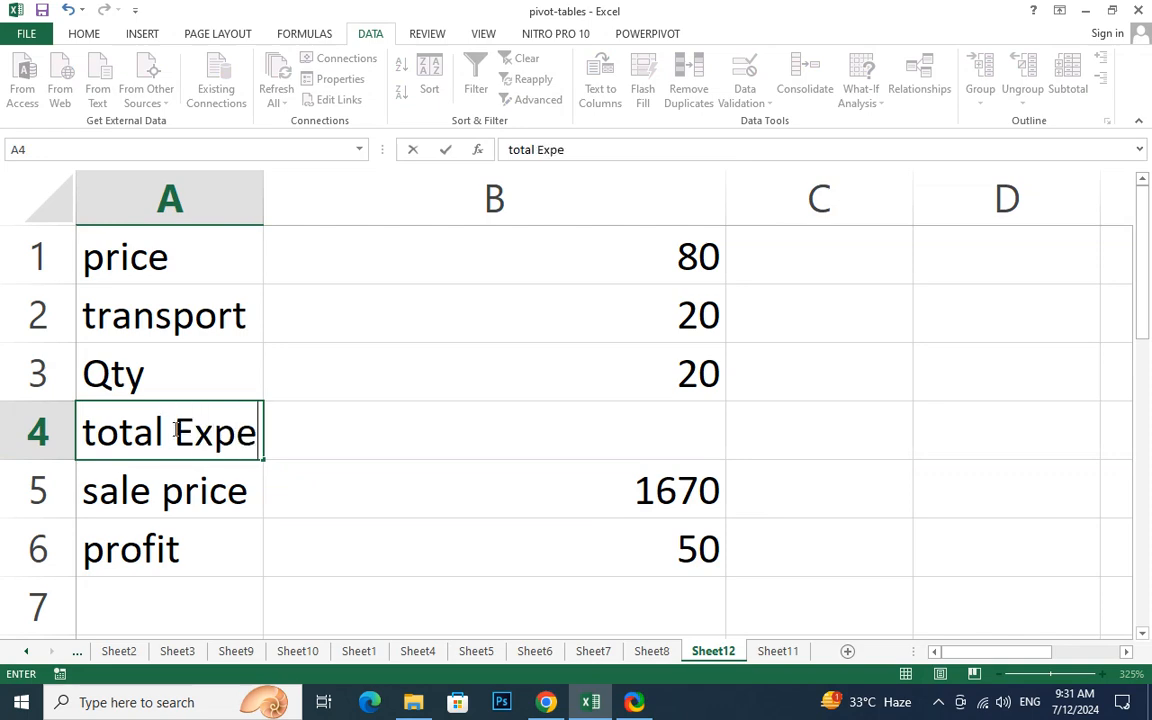
{"action": "type", "text": "nse"}
{"action": "key", "text": "Return"}
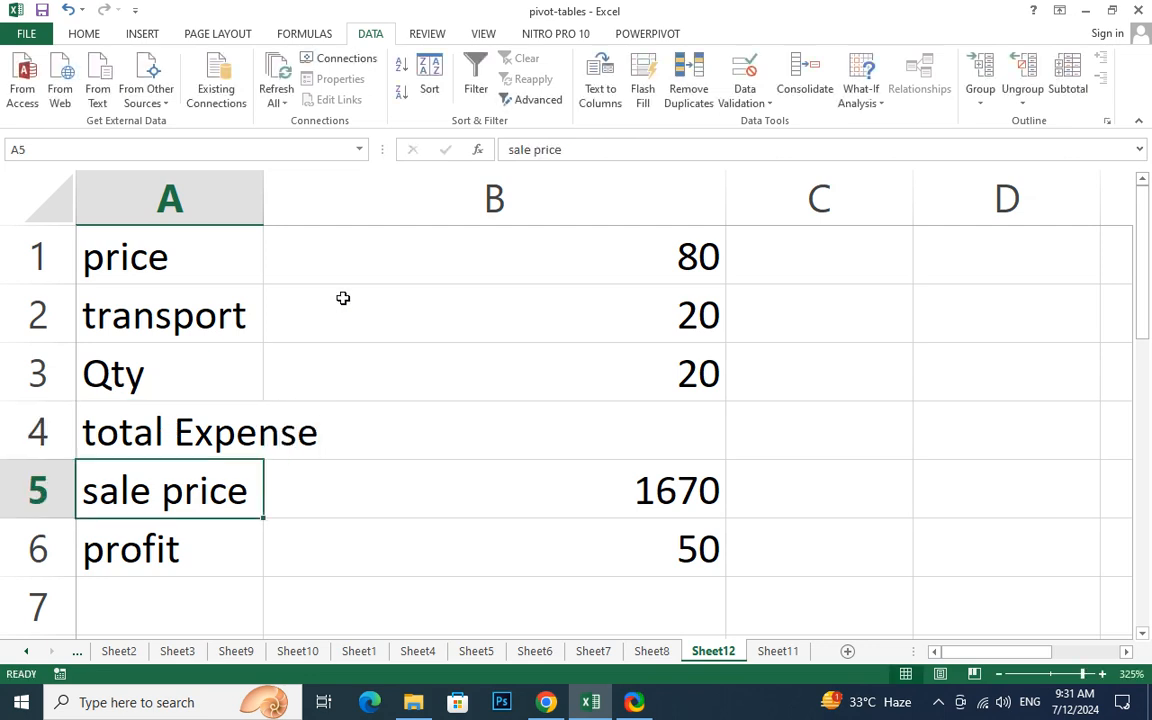
{"action": "double_click", "coordinate": [265, 190]}
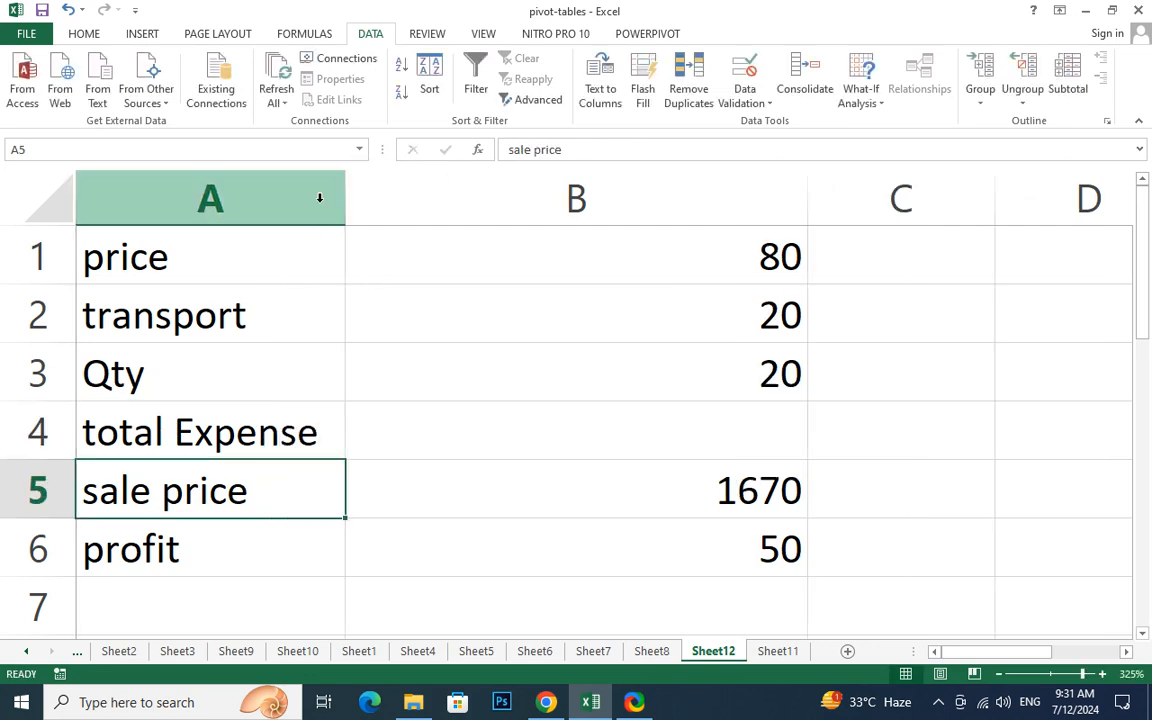
- Calculate the total expense in B4 with the formula =B1*B3+B2
{"action": "left_click", "coordinate": [674, 435]}
{"action": "type", "text": "="}
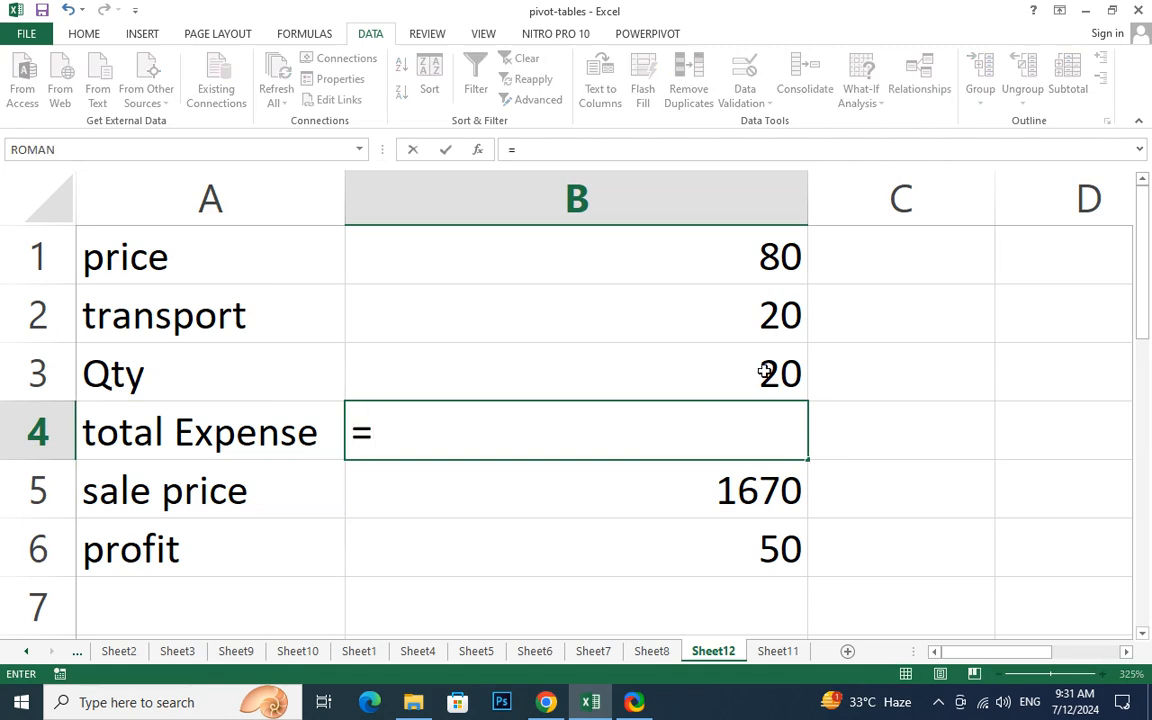
{"action": "left_click", "coordinate": [697, 254]}
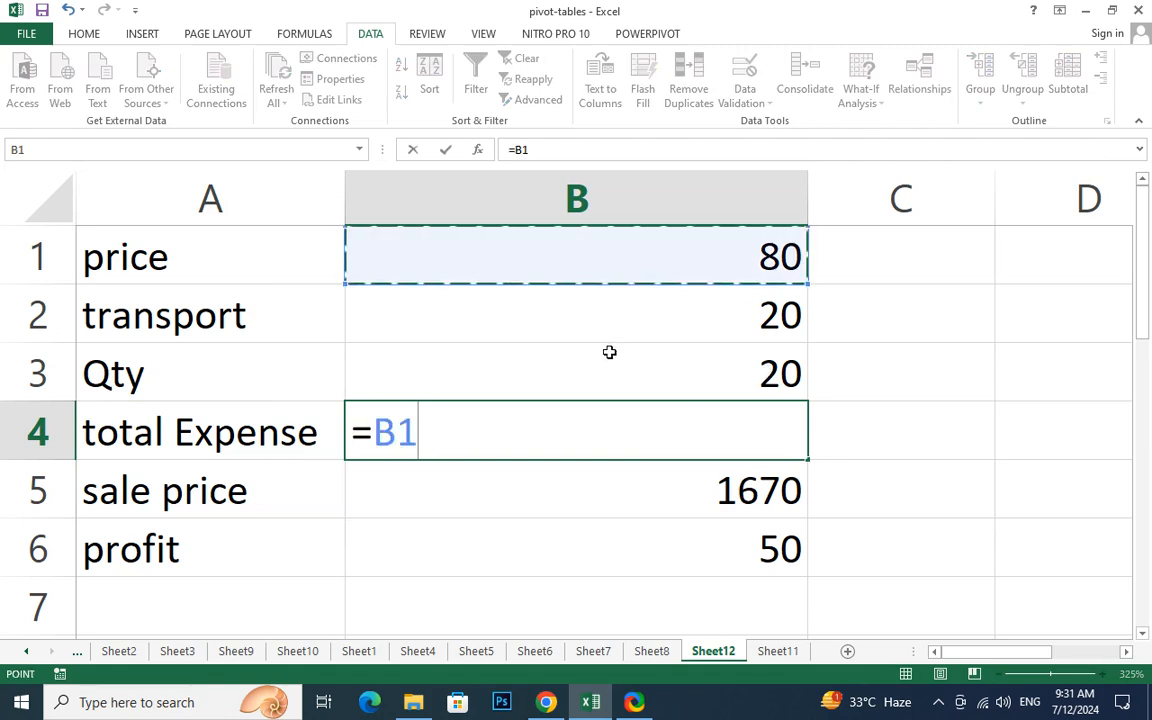
{"action": "type", "text": "*"}
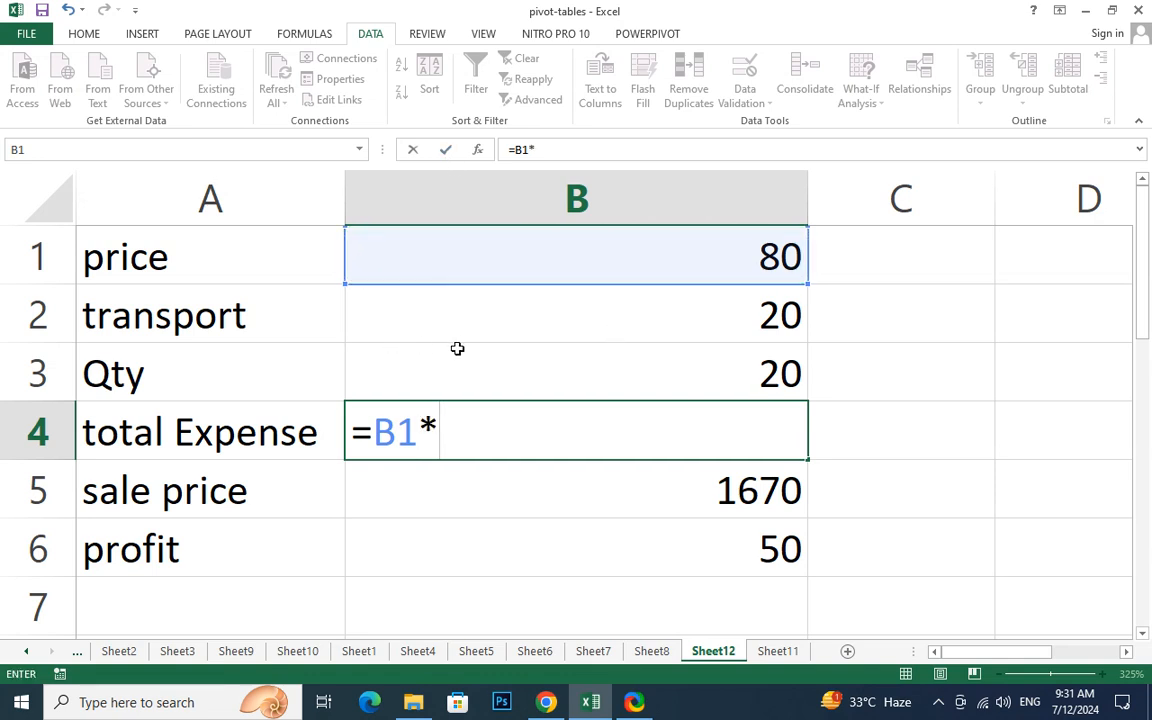
{"action": "left_click", "coordinate": [483, 373]}
{"action": "type", "text": "+"}
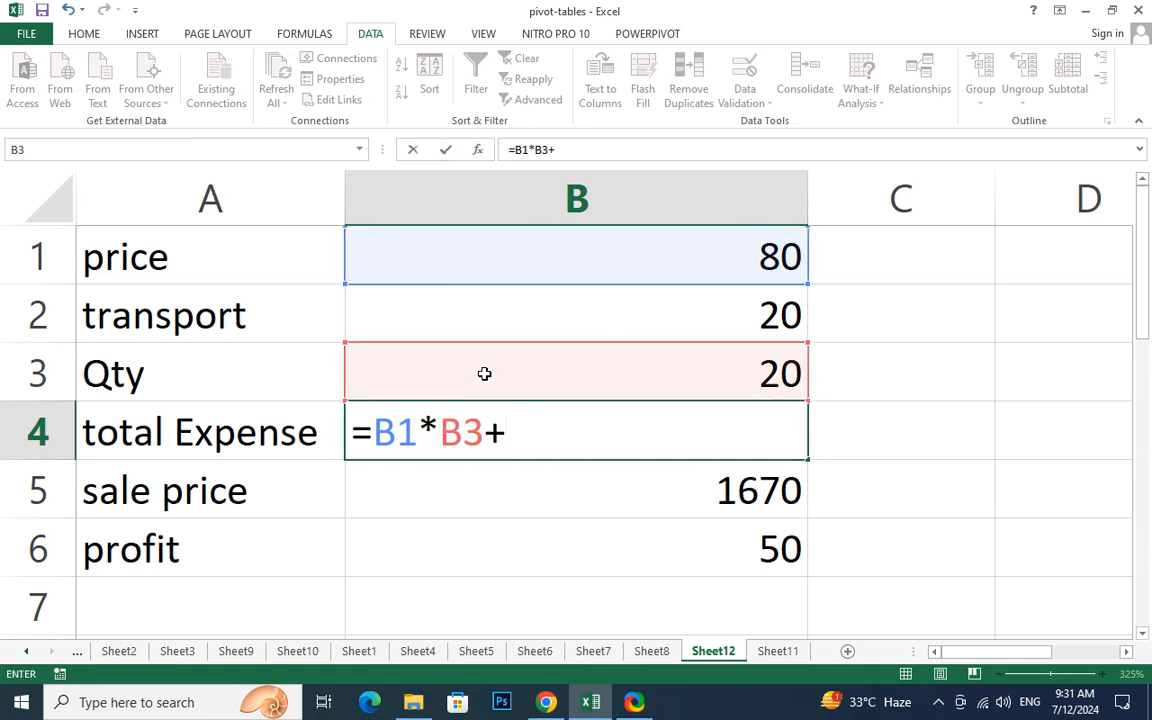
{"action": "left_click", "coordinate": [716, 305]}
{"action": "type", "text": "+50"}
{"action": "key", "text": "Return"}
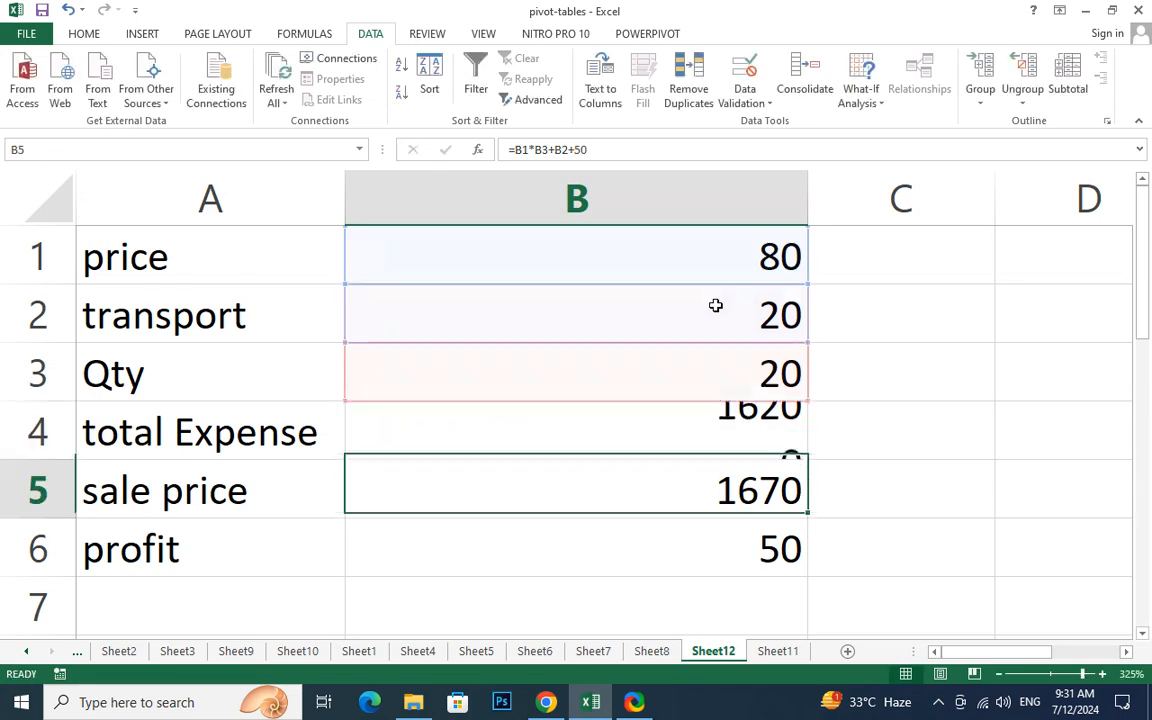
{"action": "left_click", "coordinate": [638, 420]}
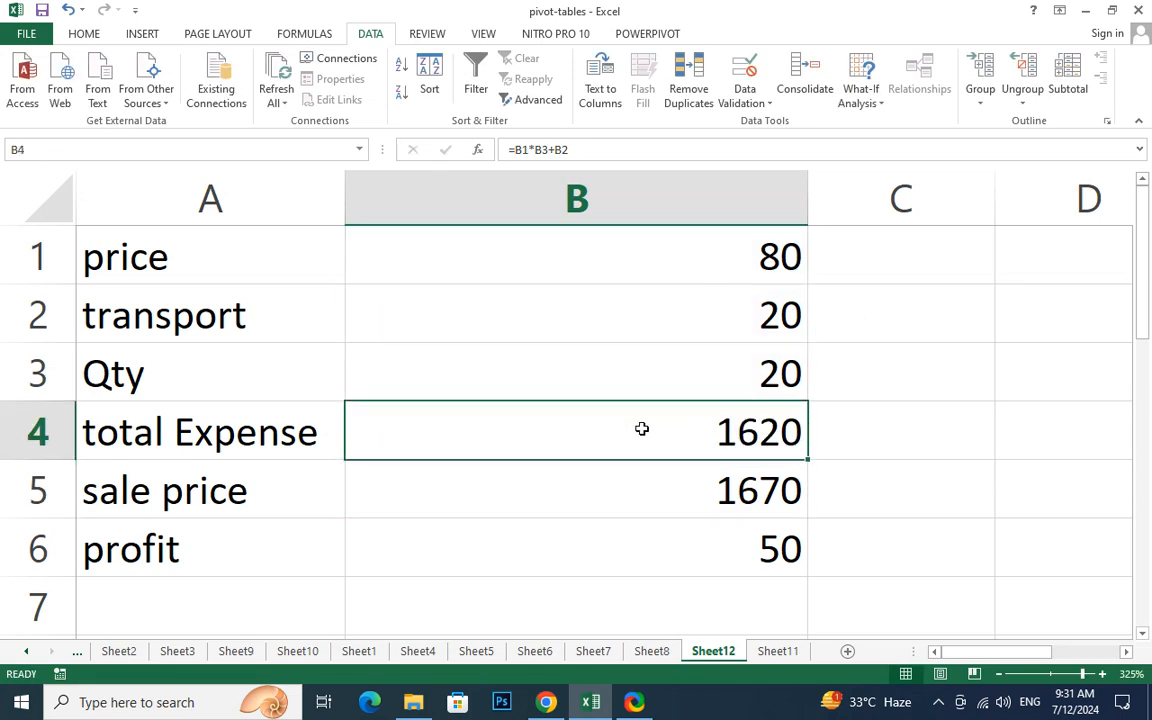
- Replace the sale price formula in B5 with the fixed value 120
{"action": "left_click", "coordinate": [254, 491]}
{"action": "left_click", "coordinate": [640, 497]}
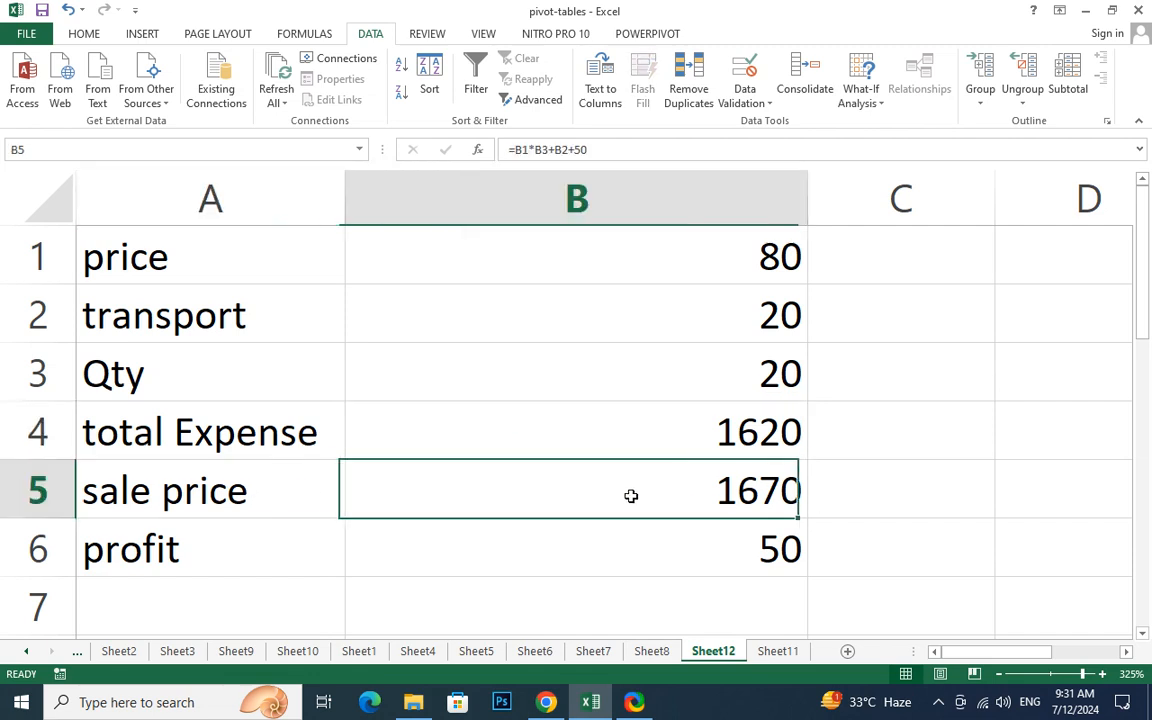
{"action": "type", "text": "120"}
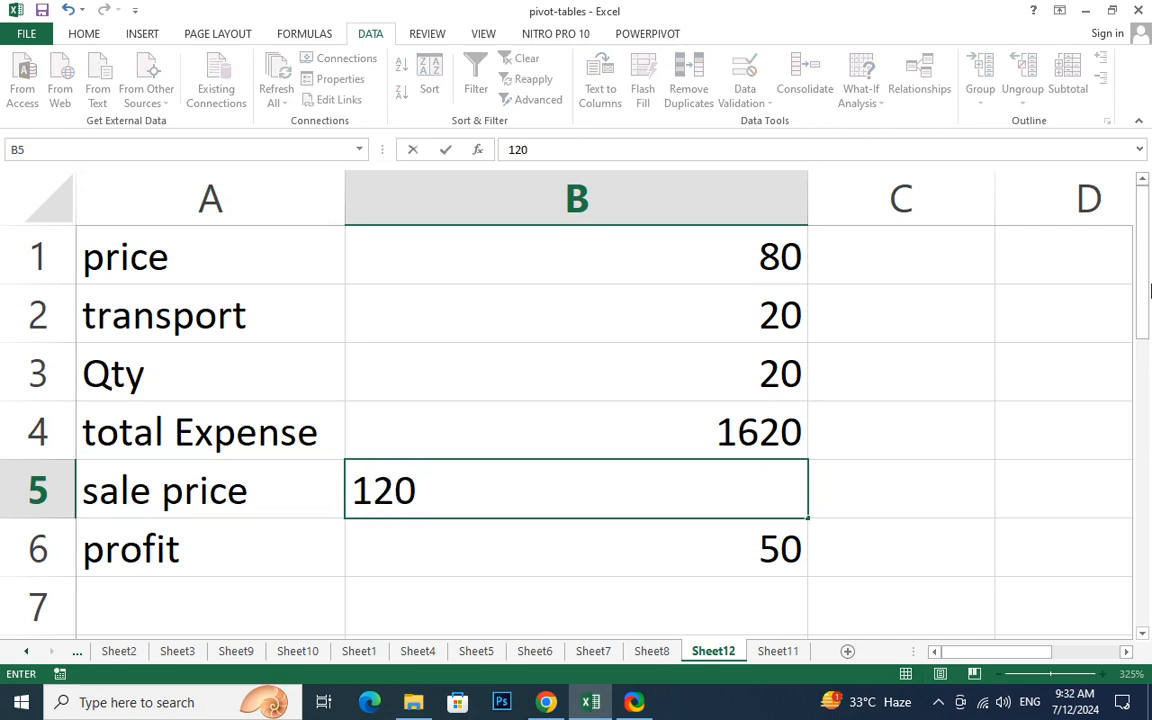
{"action": "key", "text": "Return"}
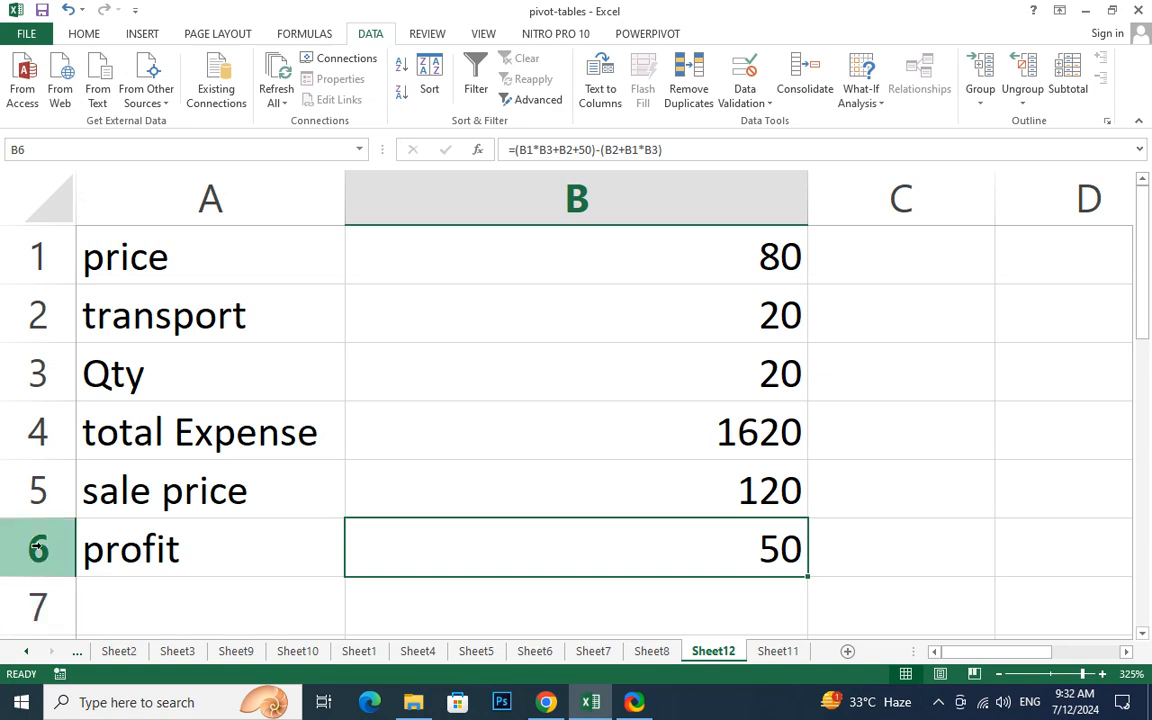
- Remove the +50 term from the profit formula in B6, making it =(B1*B3+B2)-(B2+B1*B3)
{"action": "double_click", "coordinate": [440, 552]}
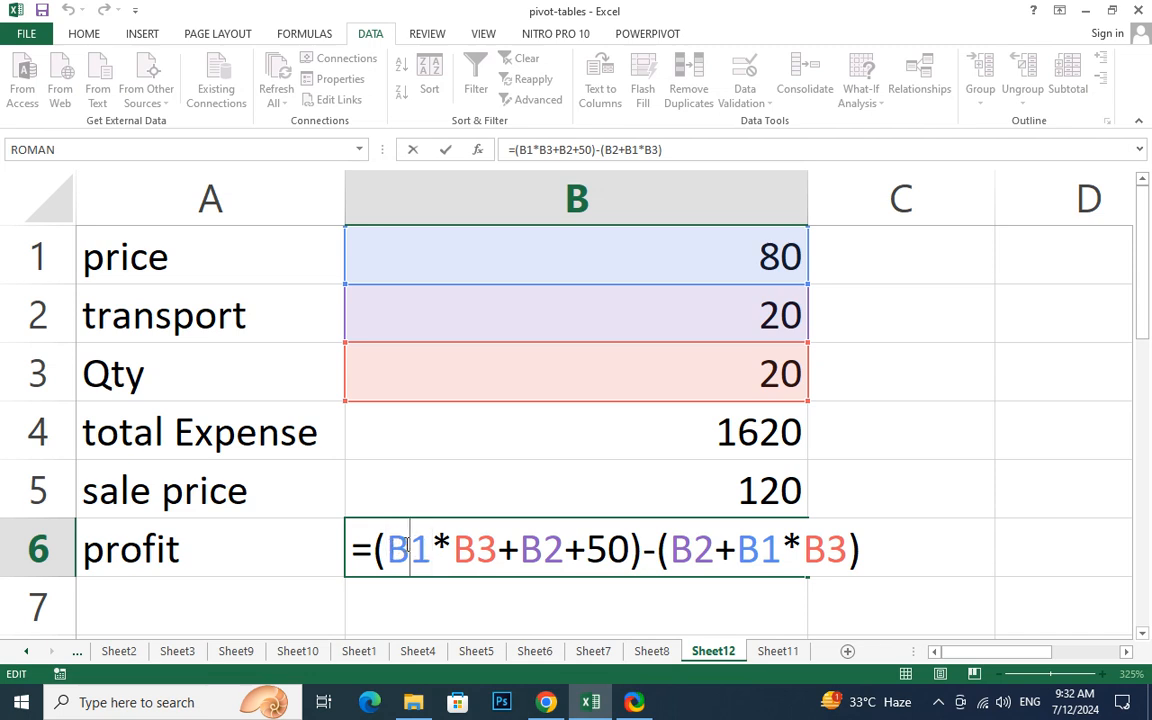
{"action": "left_click", "coordinate": [461, 541]}
{"action": "left_click_drag", "start_coordinate": [565, 548], "coordinate": [627, 546]}
{"action": "key", "text": "BackSpace"}
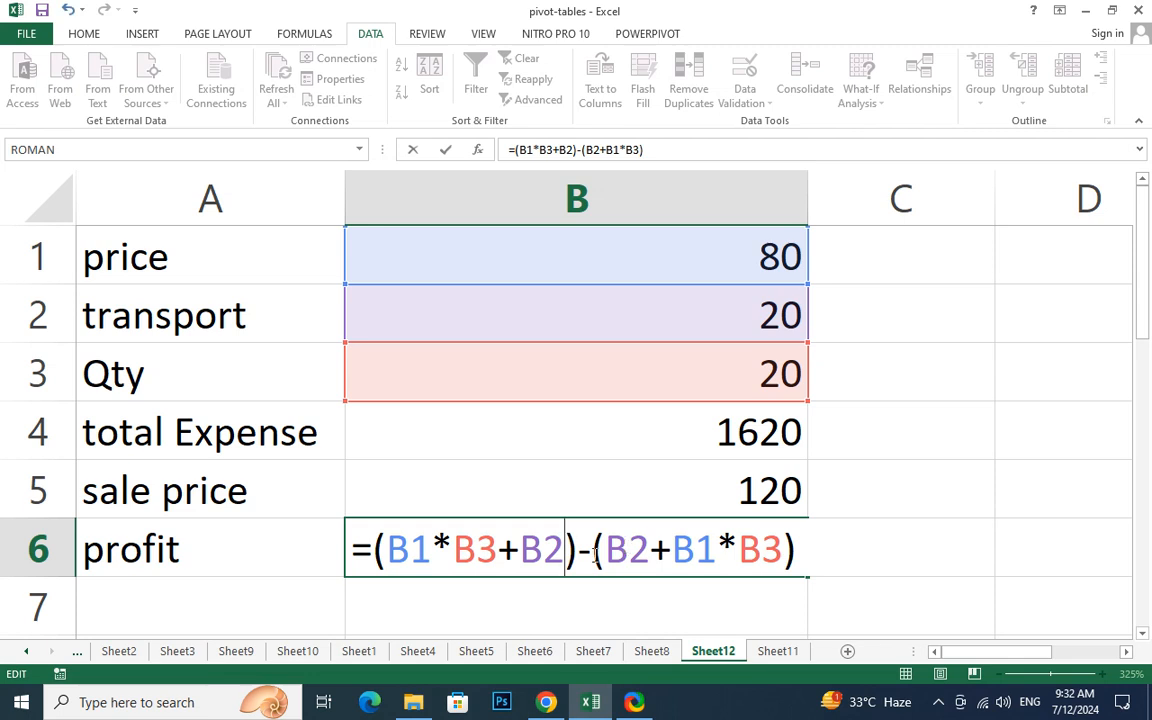
{"action": "left_click", "coordinate": [634, 549]}
{"action": "left_click", "coordinate": [686, 549]}
{"action": "key", "text": "Return"}
- Replace B1 with B5 in the second bracket of the profit formula, making it =(B1*B3+B2)-(B2+B5*B3)
{"action": "double_click", "coordinate": [712, 550]}
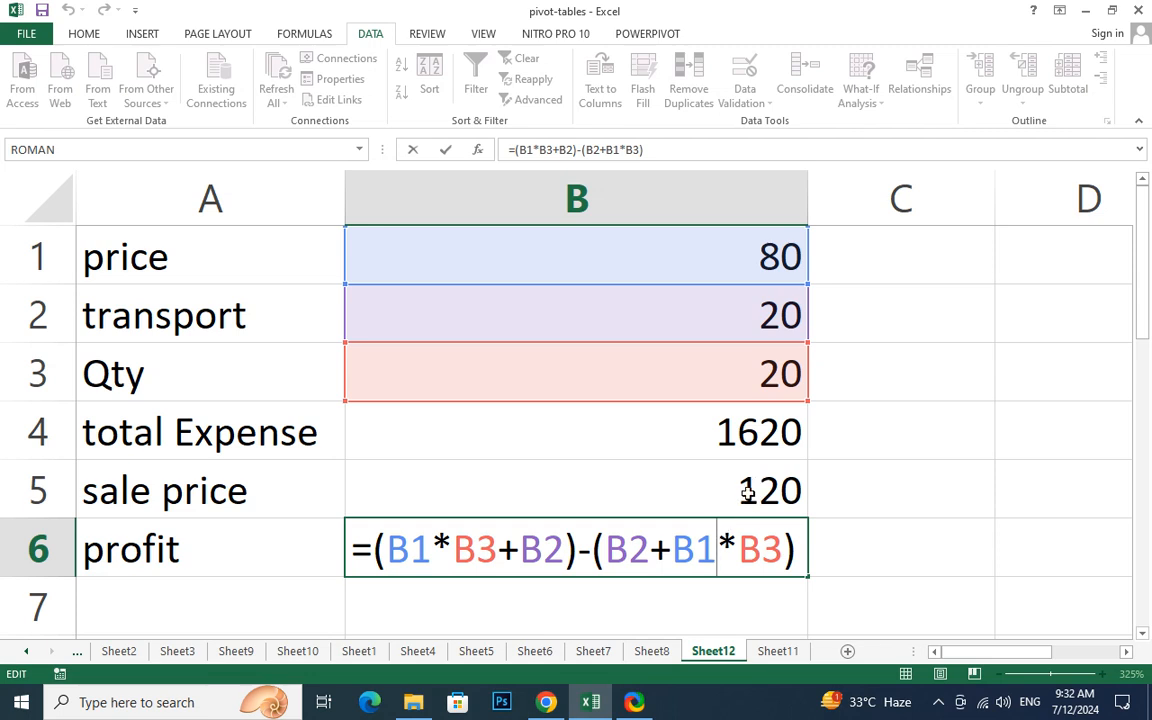
{"action": "left_click", "coordinate": [640, 548]}
{"action": "key", "text": "Right"}
{"action": "key", "text": "Right"}
{"action": "key", "text": "Right"}
{"action": "key", "text": "Right"}
{"action": "key", "text": "Left"}
{"action": "key", "text": "shift+Right"}
{"action": "key", "text": "BackSpace"}
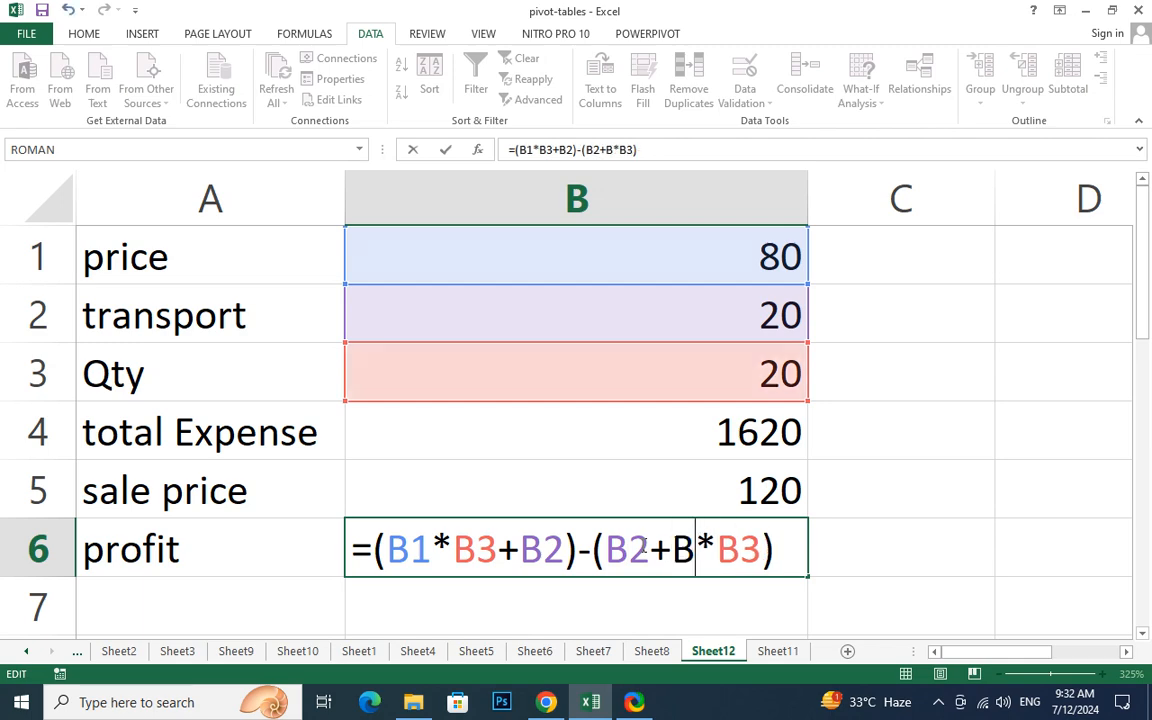
{"action": "type", "text": "5"}
{"action": "key", "text": "Return"}
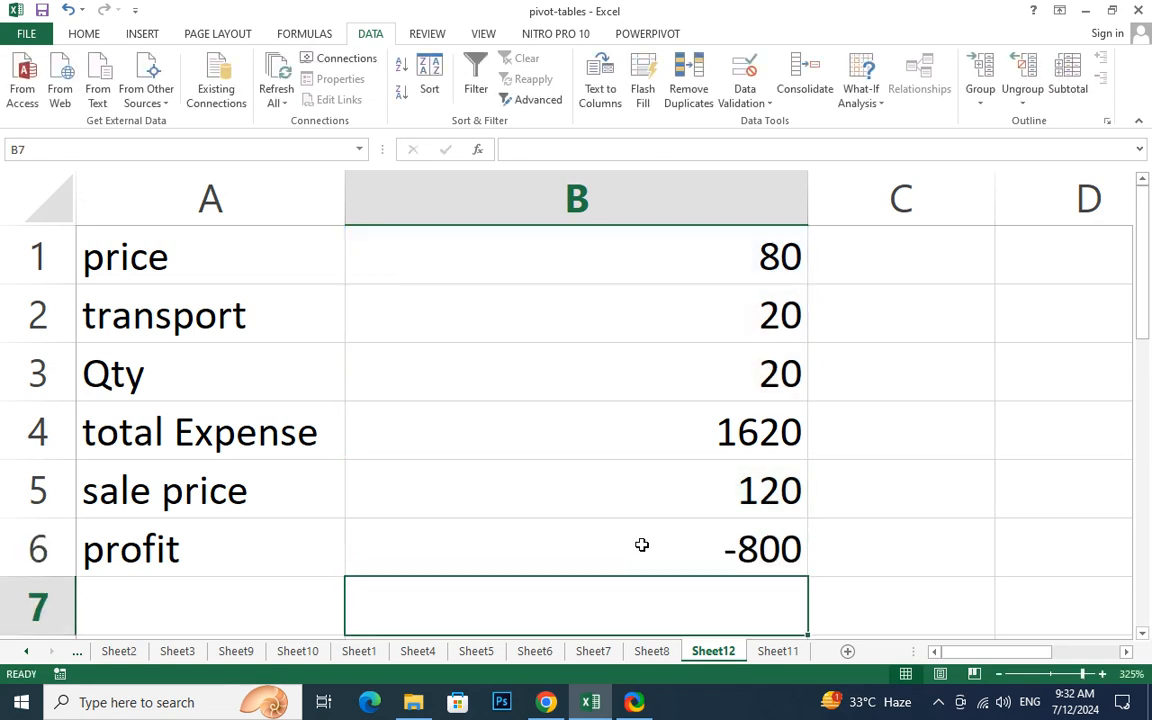
- Move the bracket (B1*B3+B2)- from the start of the profit formula in B6 to its end
{"action": "key", "text": "Up"}
{"action": "key", "text": "Up"}
{"action": "key", "text": "Up"}
{"action": "key", "text": "Up"}
{"action": "key", "text": "Up"}
{"action": "key", "text": "Up"}
{"action": "double_click", "coordinate": [652, 547]}
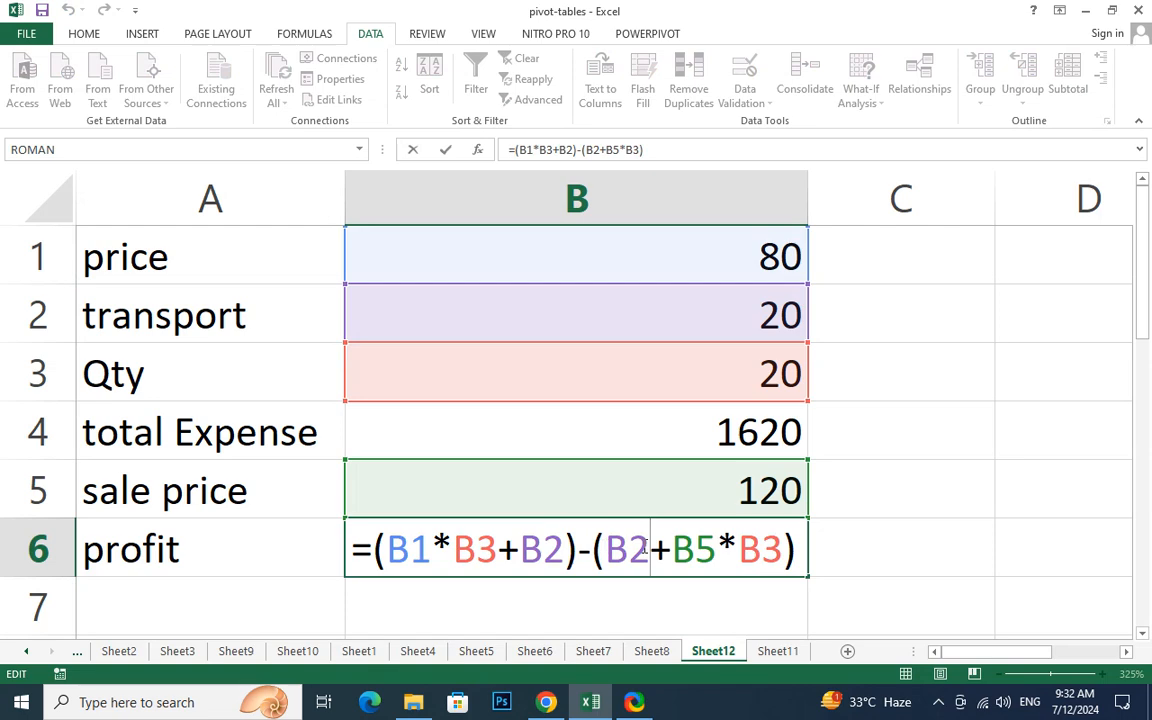
{"action": "left_click_drag", "start_coordinate": [595, 548], "coordinate": [377, 527]}
{"action": "key", "text": "BackSpace"}
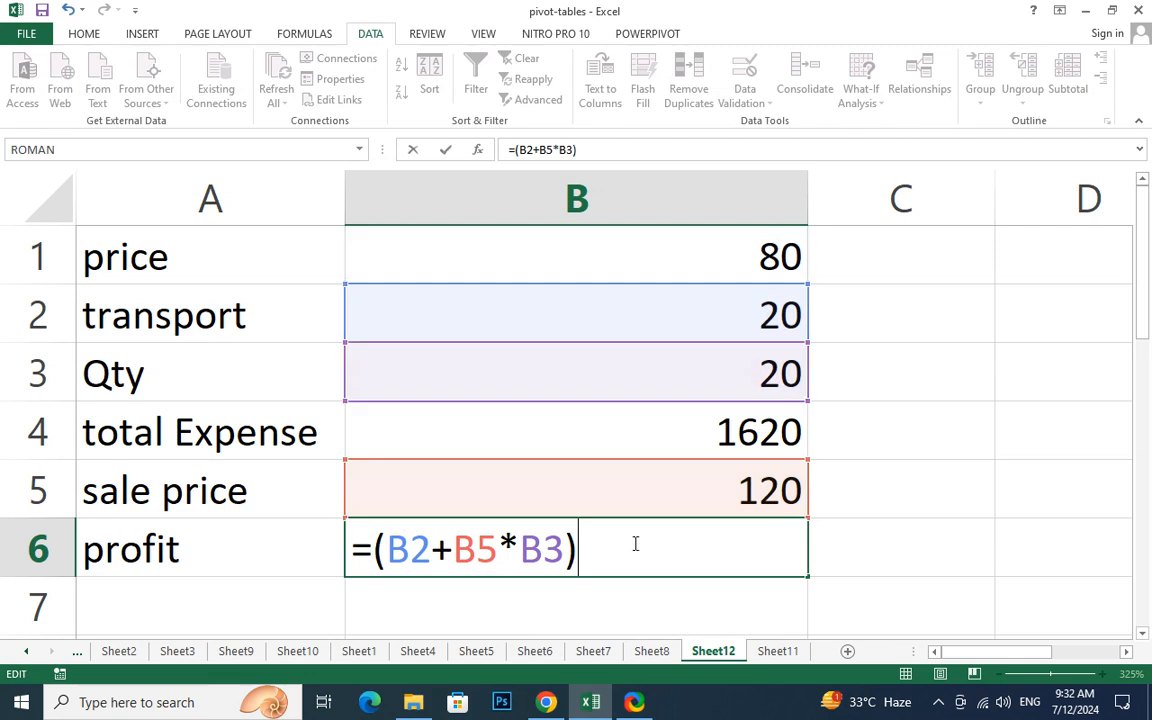
{"action": "key", "text": "ctrl+z"}
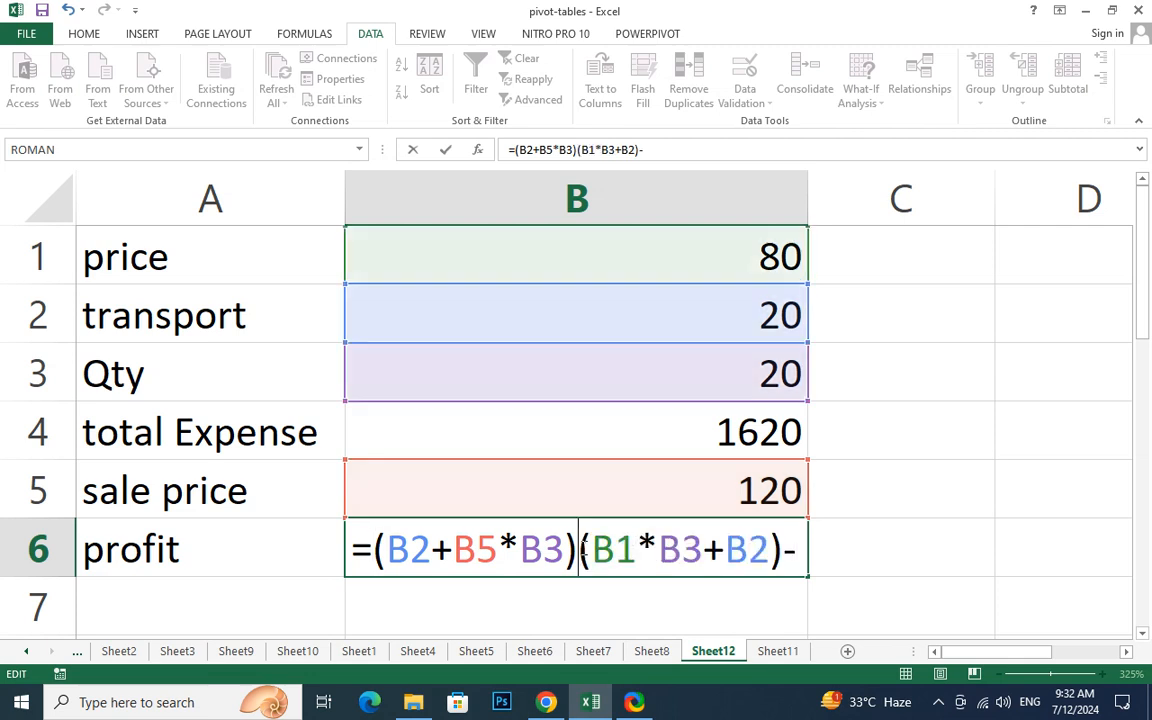
- Insert a minus between the profit formula's two brackets and remove the trailing one, making it =(B2+B5*B3)-(B1*B3+B2)
{"action": "left_click", "coordinate": [583, 550]}
{"action": "type", "text": "-"}
{"action": "key", "text": "Right"}
{"action": "key", "text": "Right"}
{"action": "key", "text": "Right"}
{"action": "key", "text": "Right"}
{"action": "key", "text": "Right"}
{"action": "key", "text": "Right"}
{"action": "key", "text": "Right"}
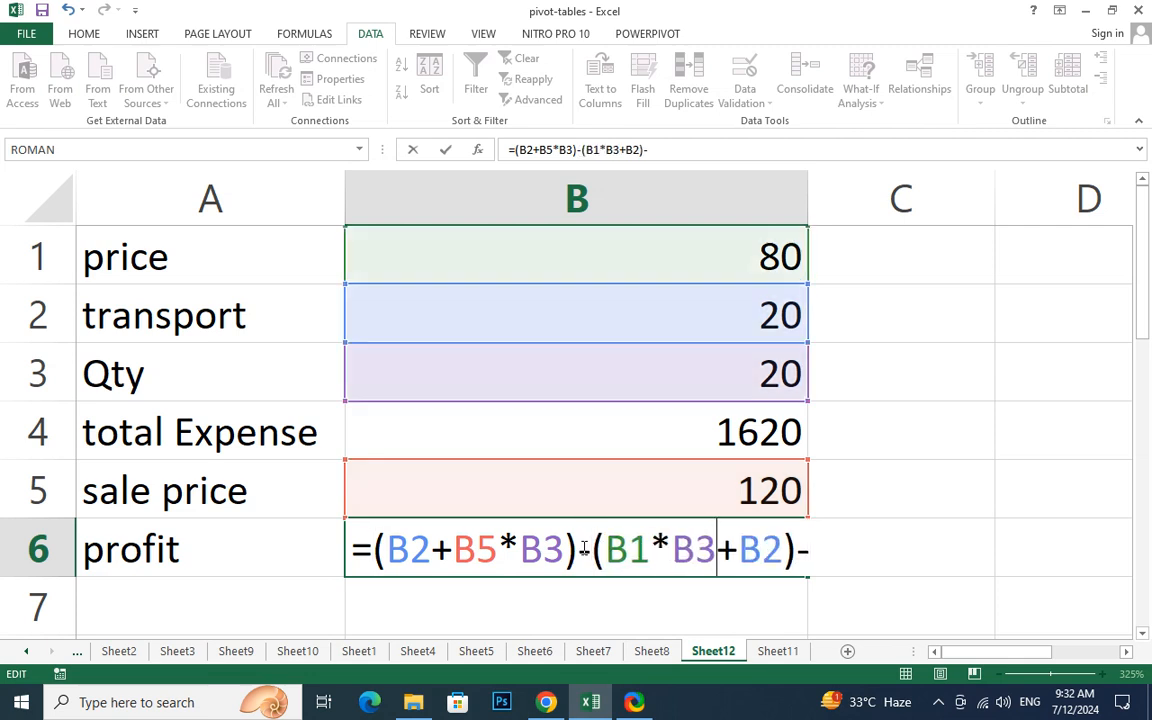
{"action": "key", "text": "Right"}
{"action": "key", "text": "Right"}
{"action": "key", "text": "Right"}
{"action": "key", "text": "BackSpace"}
{"action": "key", "text": "Return"}
{"action": "left_click", "coordinate": [583, 549]}
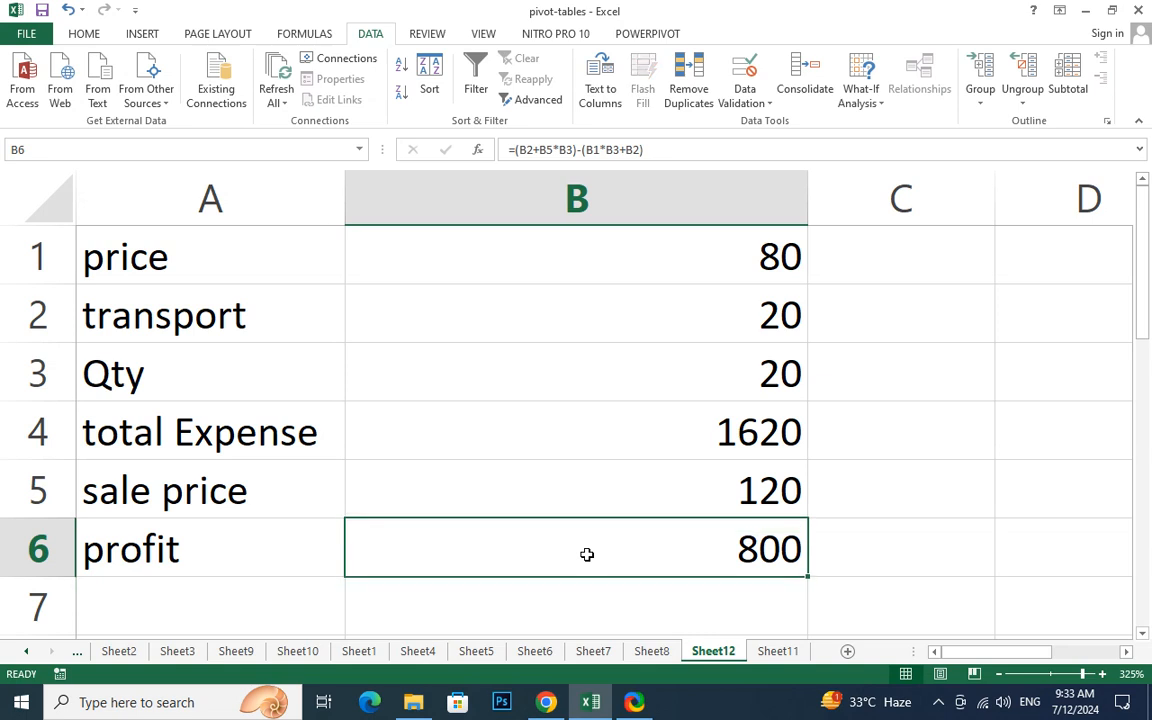
- Set the quantity in B3 to 40
{"action": "left_click", "coordinate": [622, 366]}
{"action": "type", "text": "40"}
{"action": "key", "text": "Return"}
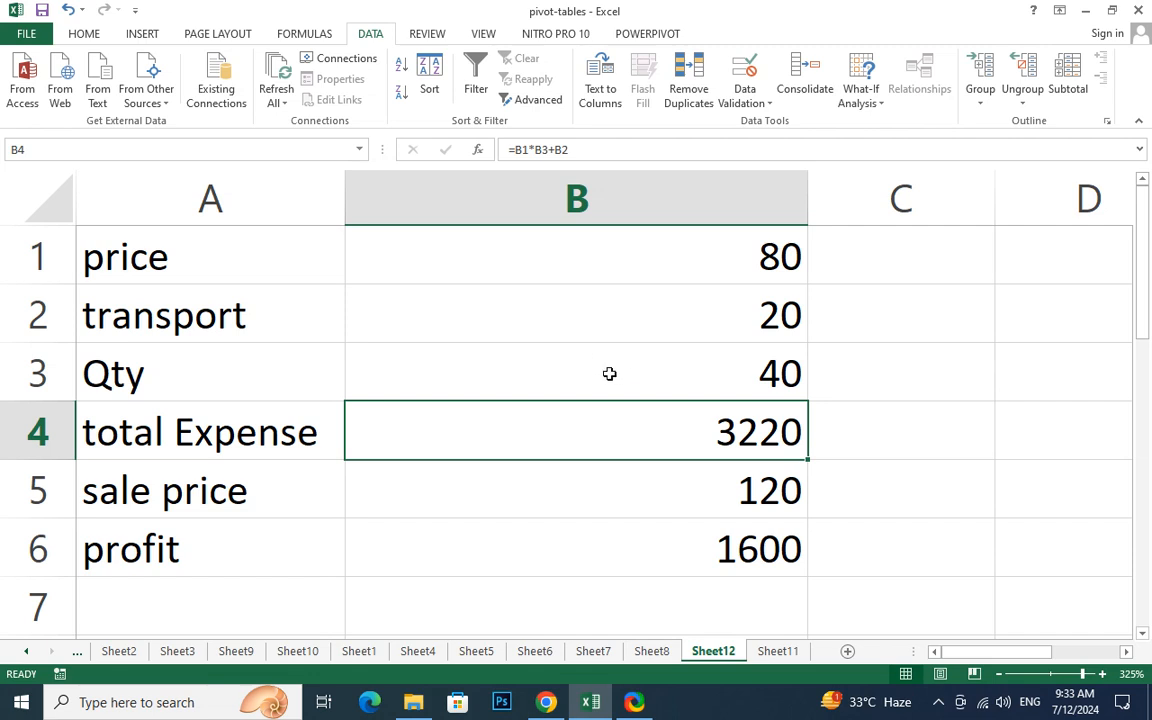
- Set the transport cost in B2 to 100
{"action": "left_click", "coordinate": [683, 368]}
{"action": "left_click", "coordinate": [740, 317]}
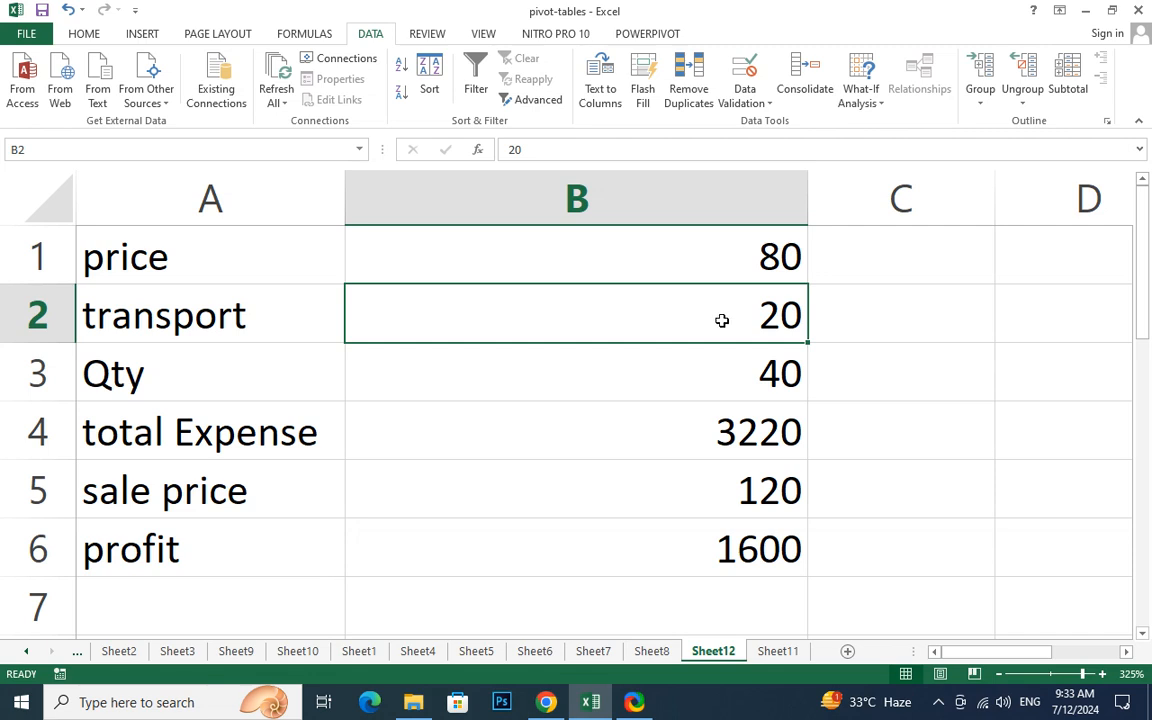
{"action": "type", "text": "100"}
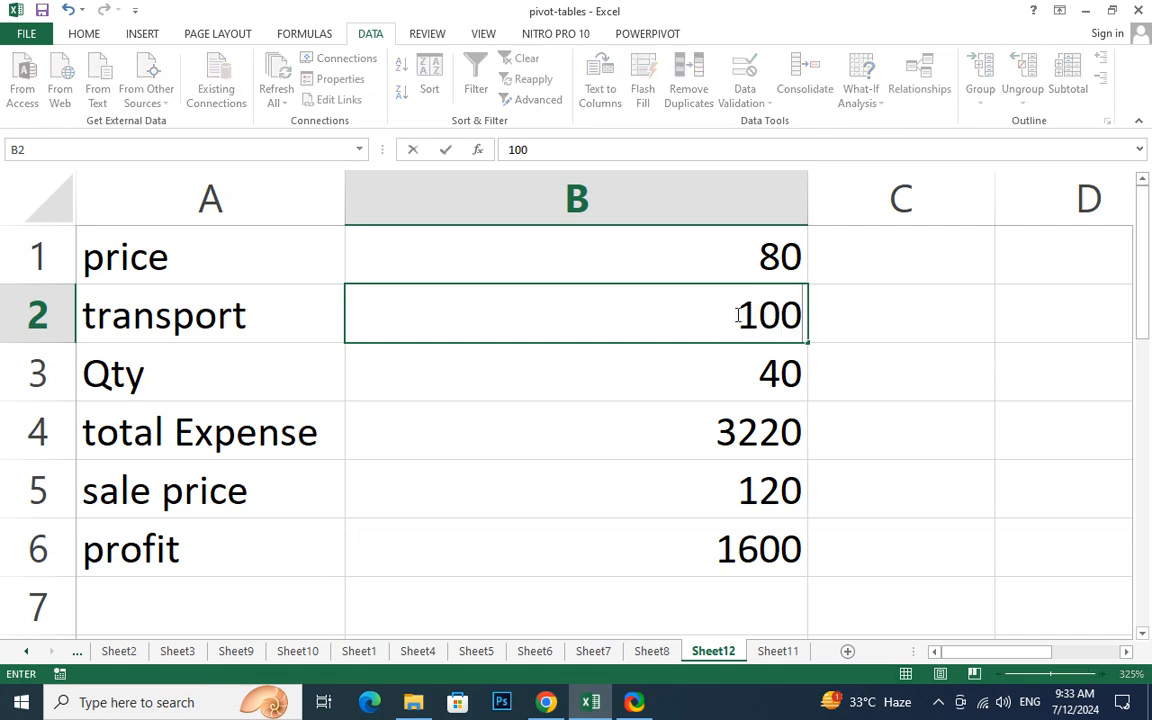
{"action": "left_click", "coordinate": [733, 371]}
{"action": "left_click", "coordinate": [723, 318]}
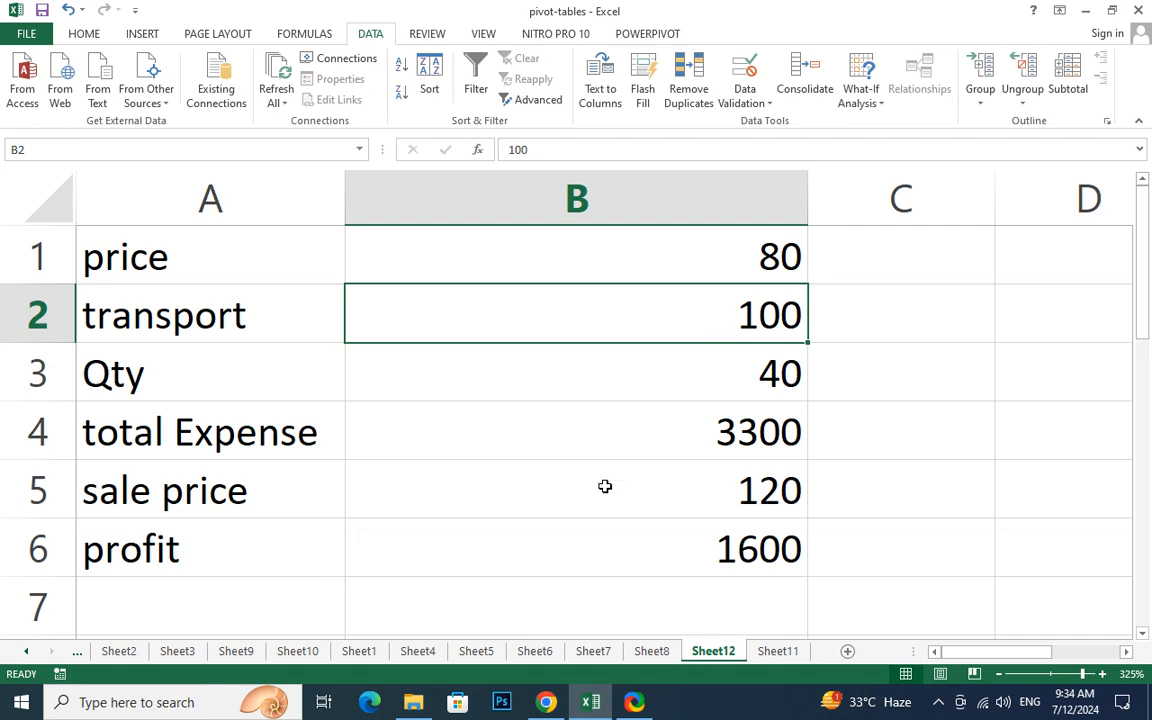
- Examine the quantity and transport values and how the total expense formula in B4 uses them
{"action": "left_click", "coordinate": [620, 377]}
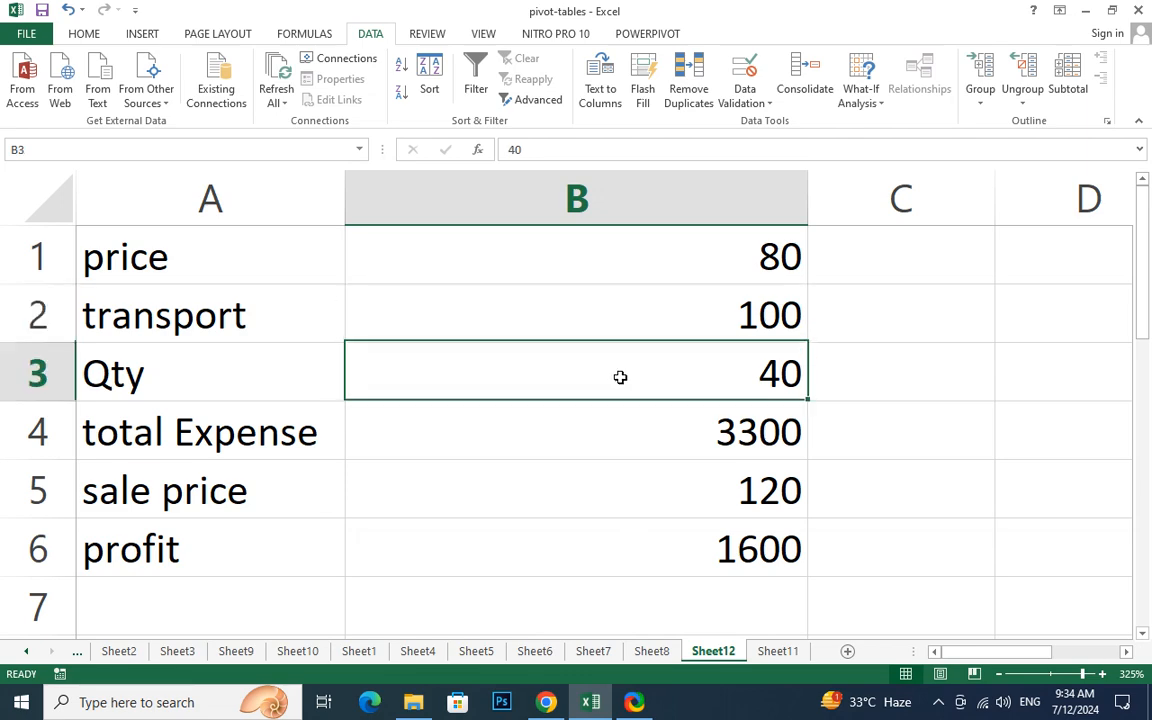
{"action": "left_click", "coordinate": [639, 330]}
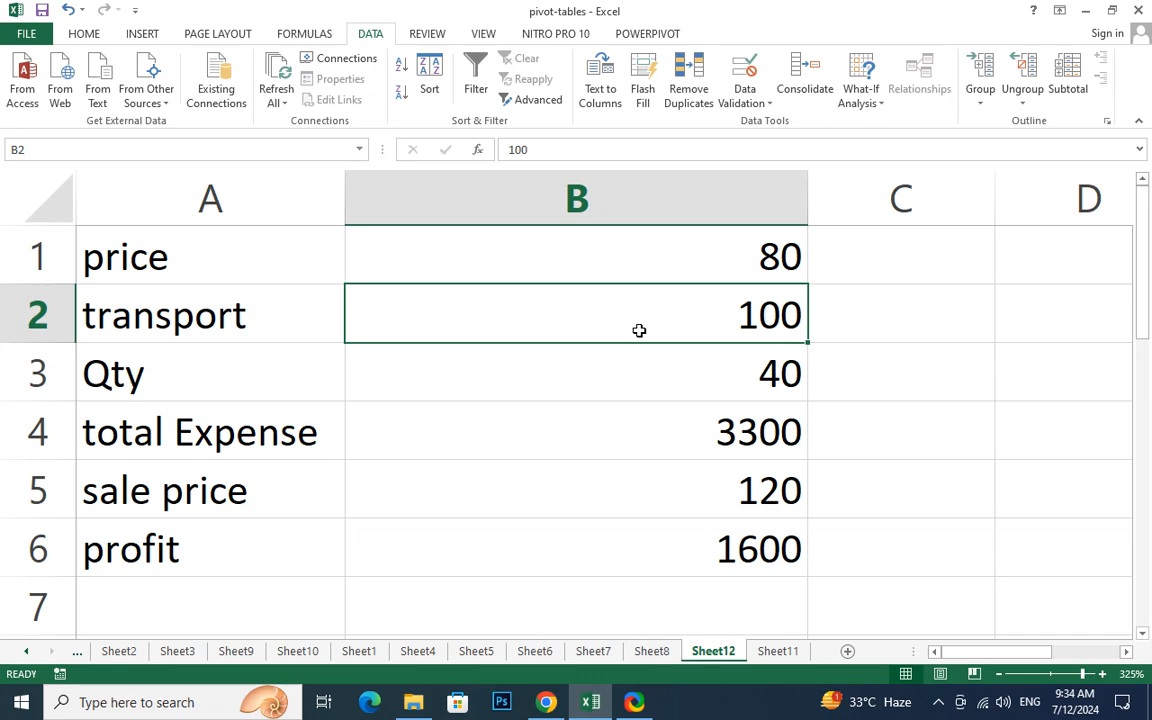
{"action": "left_click", "coordinate": [652, 386]}
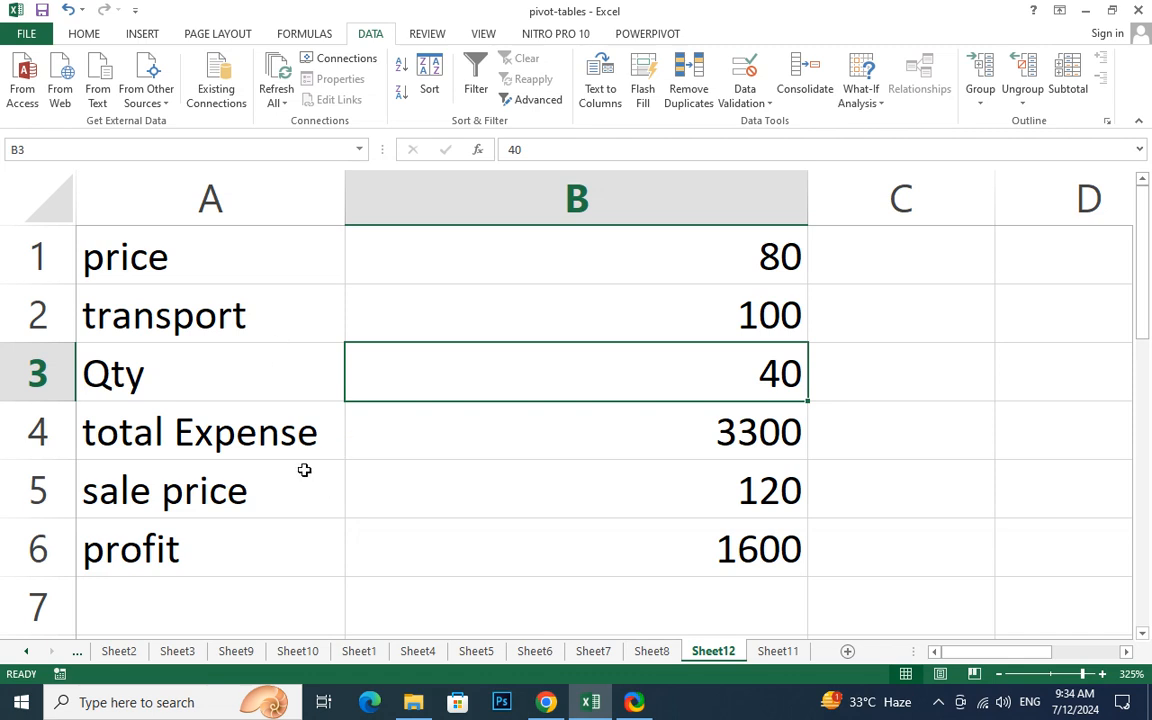
{"action": "left_click", "coordinate": [498, 432]}
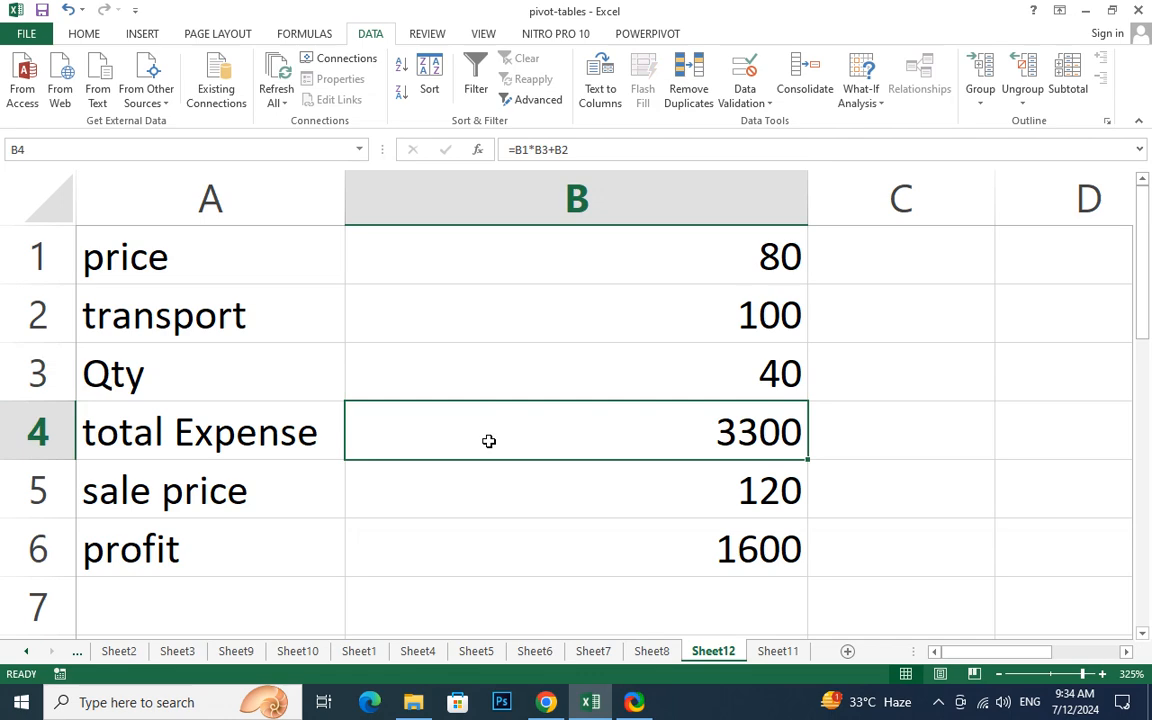
{"action": "double_click", "coordinate": [514, 421]}
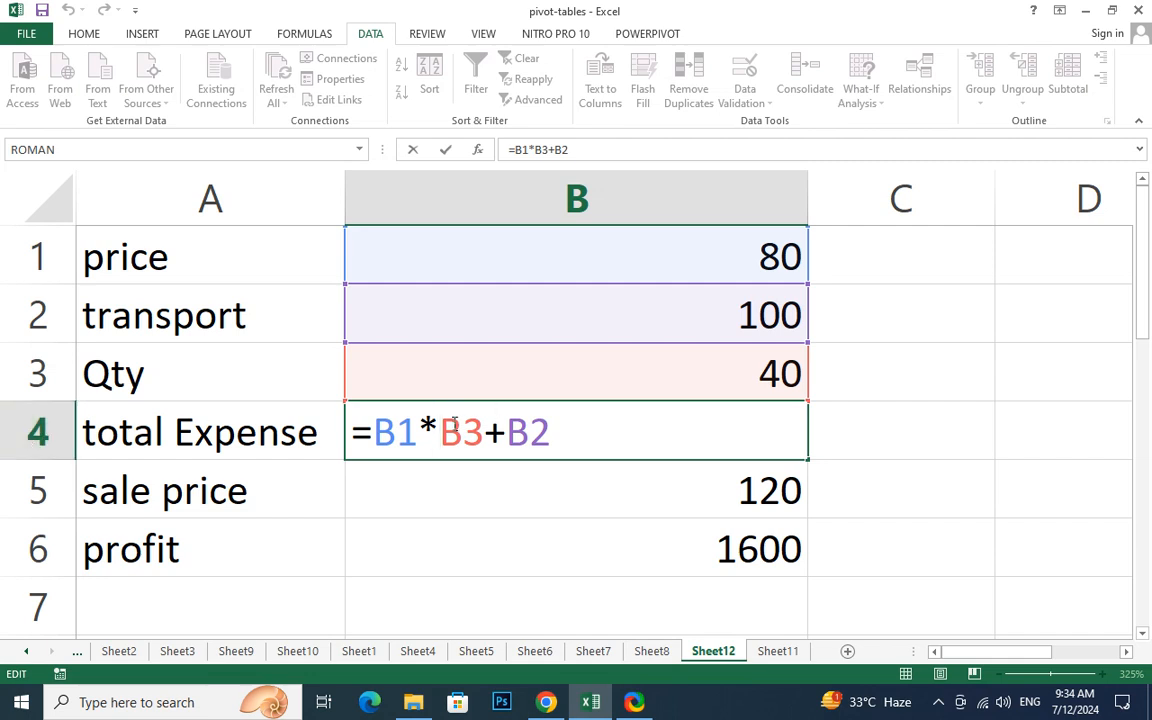
{"action": "left_click", "coordinate": [530, 430]}
{"action": "key", "text": "ctrl+Return"}
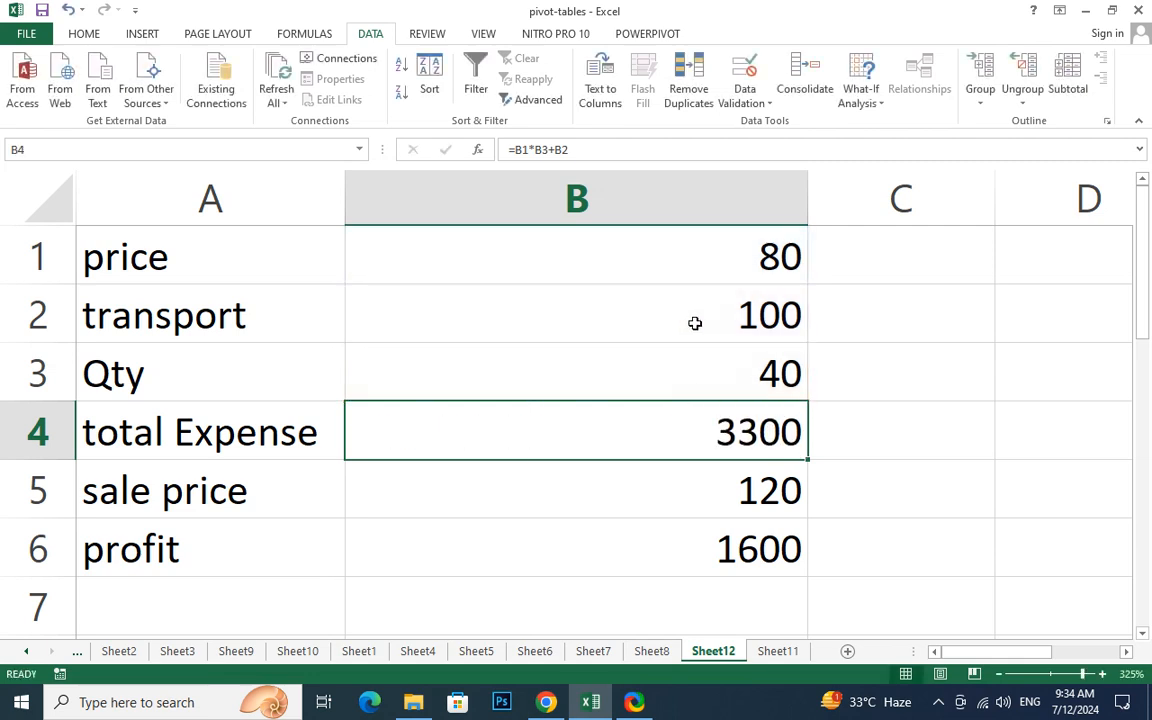
- Replace the transport value in B2 with the formula =B3/100, based on the quantity
{"action": "left_click", "coordinate": [694, 323]}
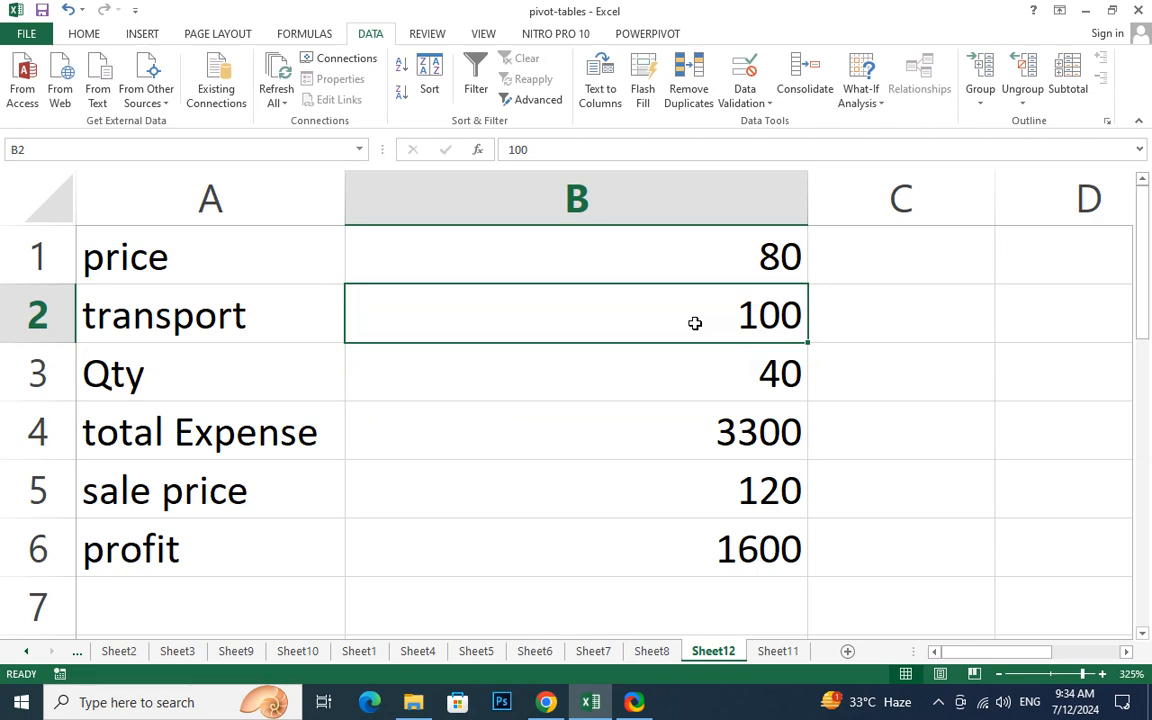
{"action": "type", "text": "="}
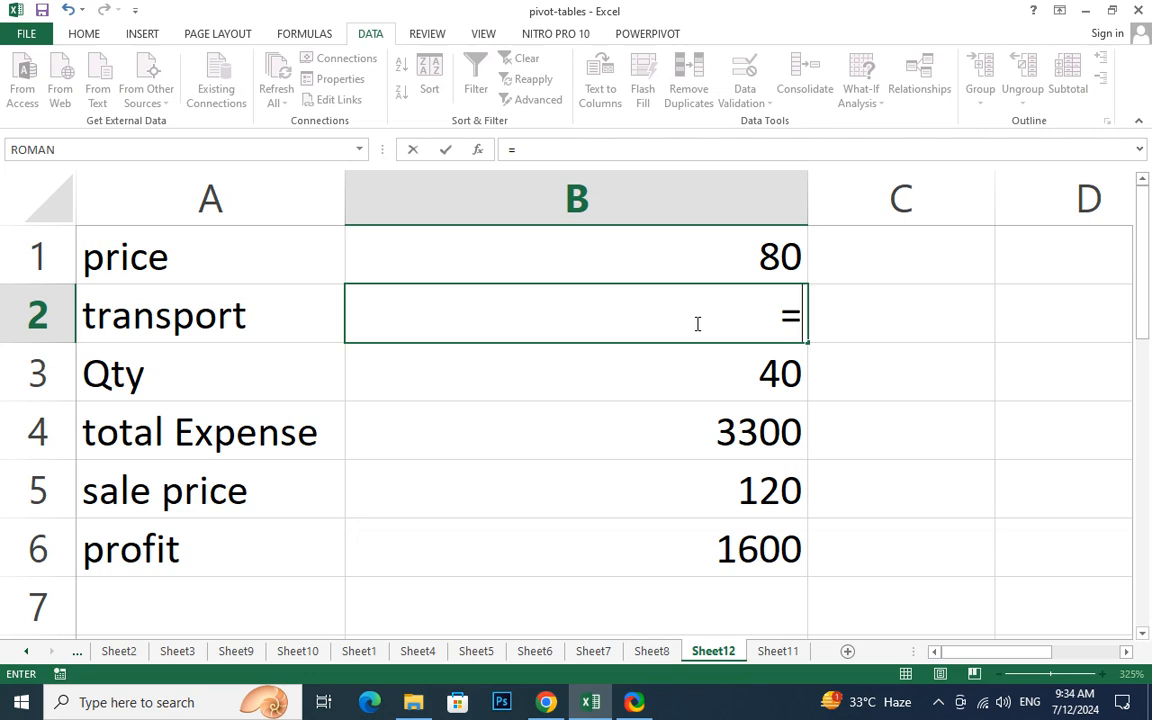
{"action": "left_click", "coordinate": [607, 373]}
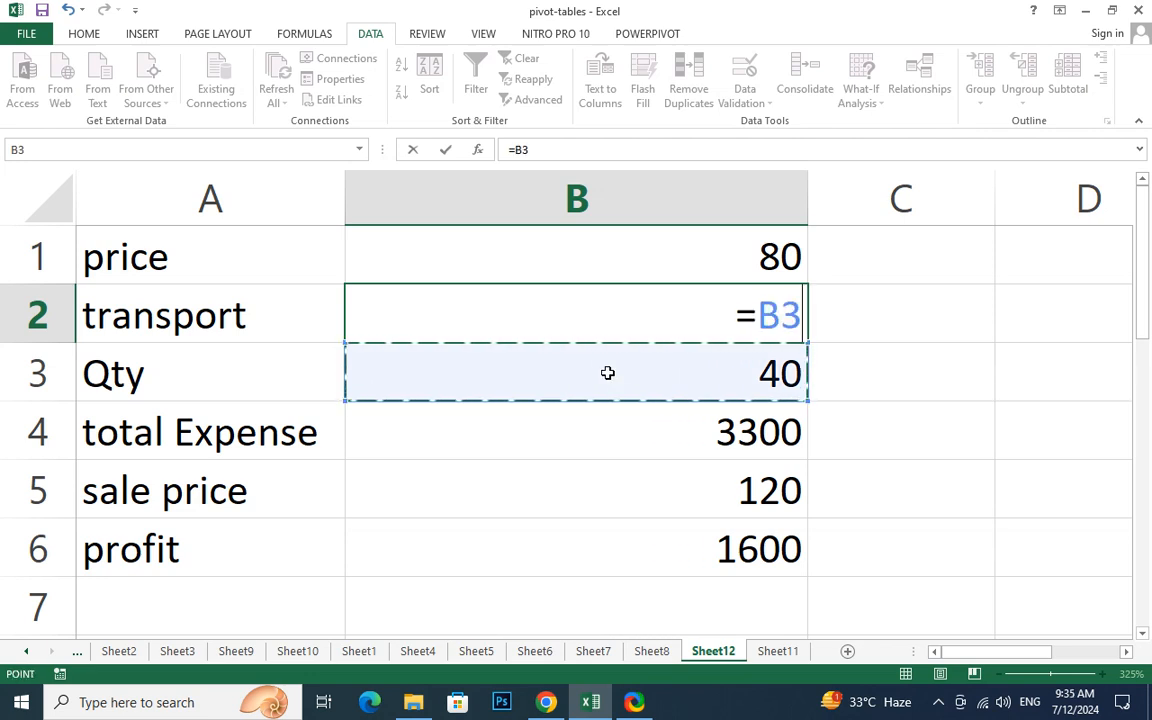
{"action": "type", "text": "/"}
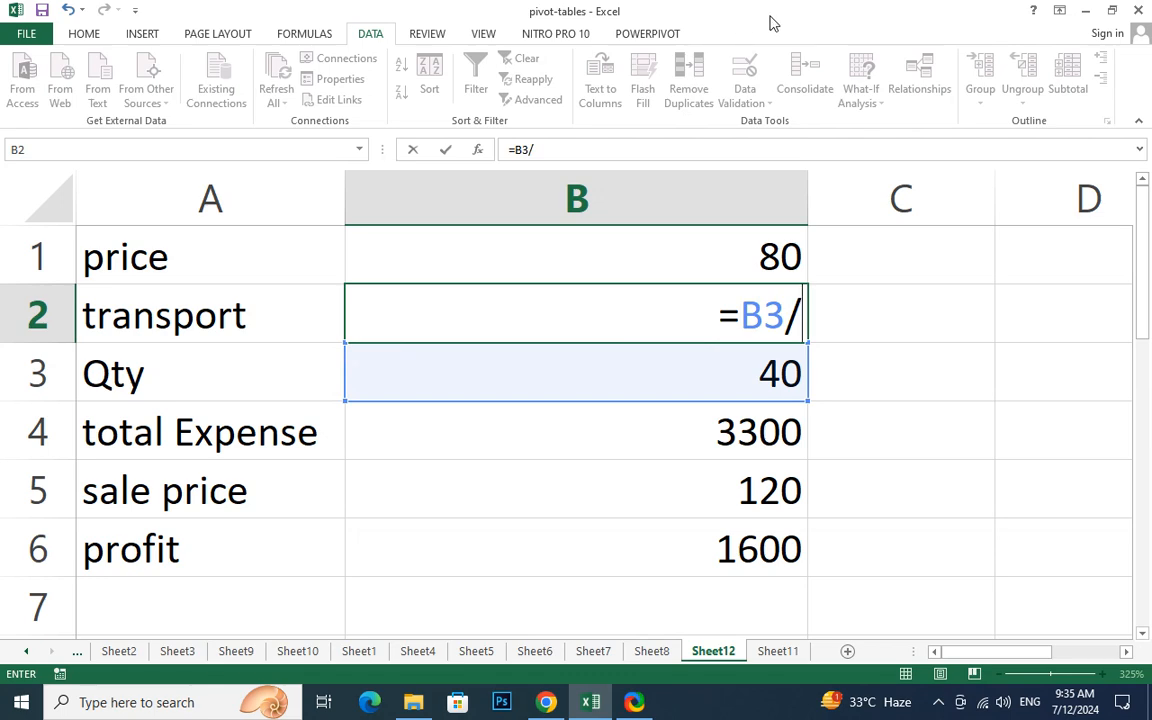
{"action": "type", "text": "100"}
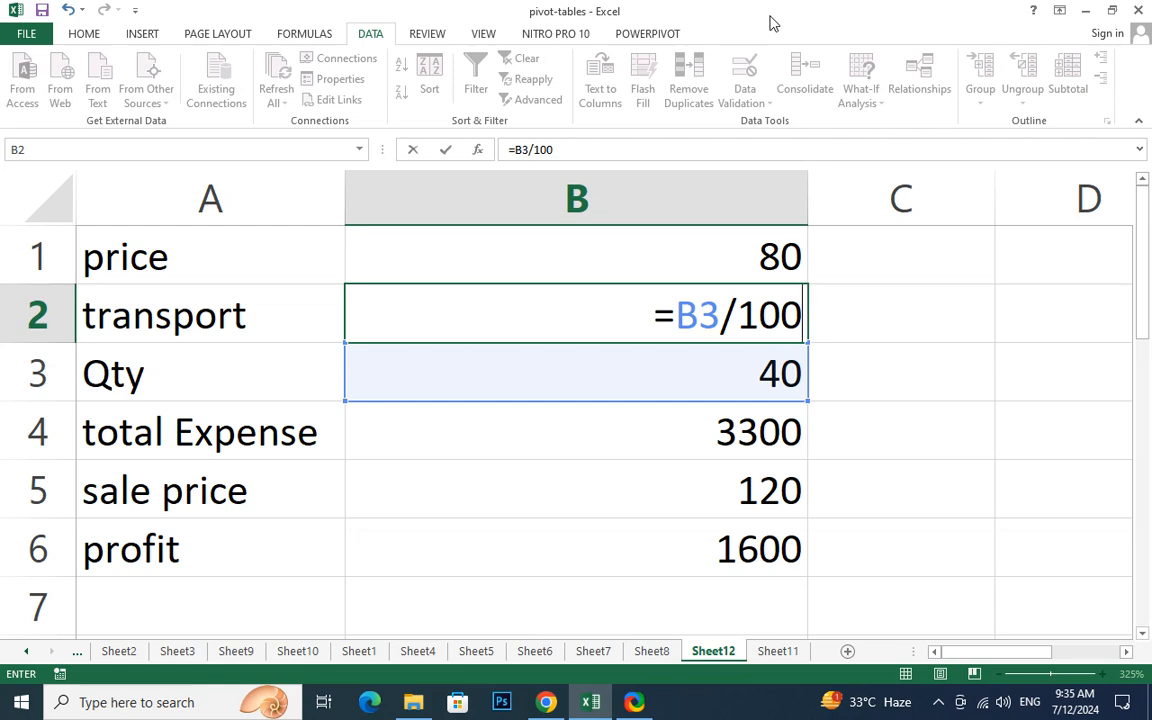
{"action": "left_click", "coordinate": [960, 321]}
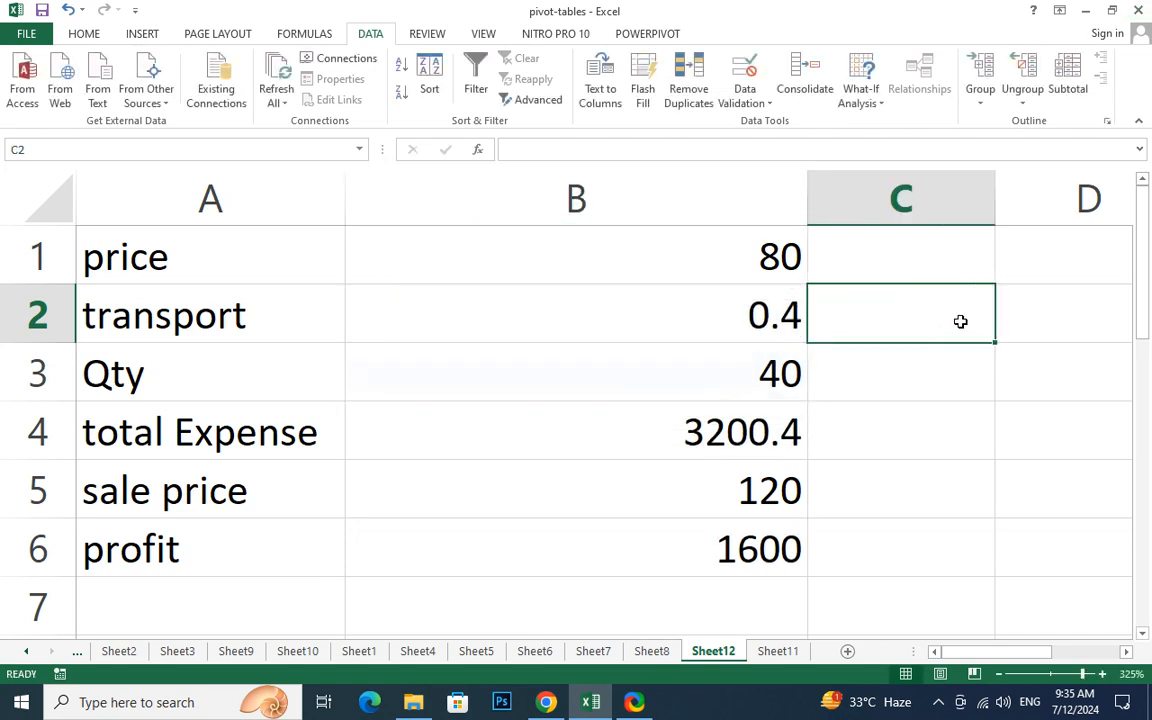
{"action": "scroll", "coordinate": [650, 525], "scroll_direction": "down", "scroll_amount": 3}
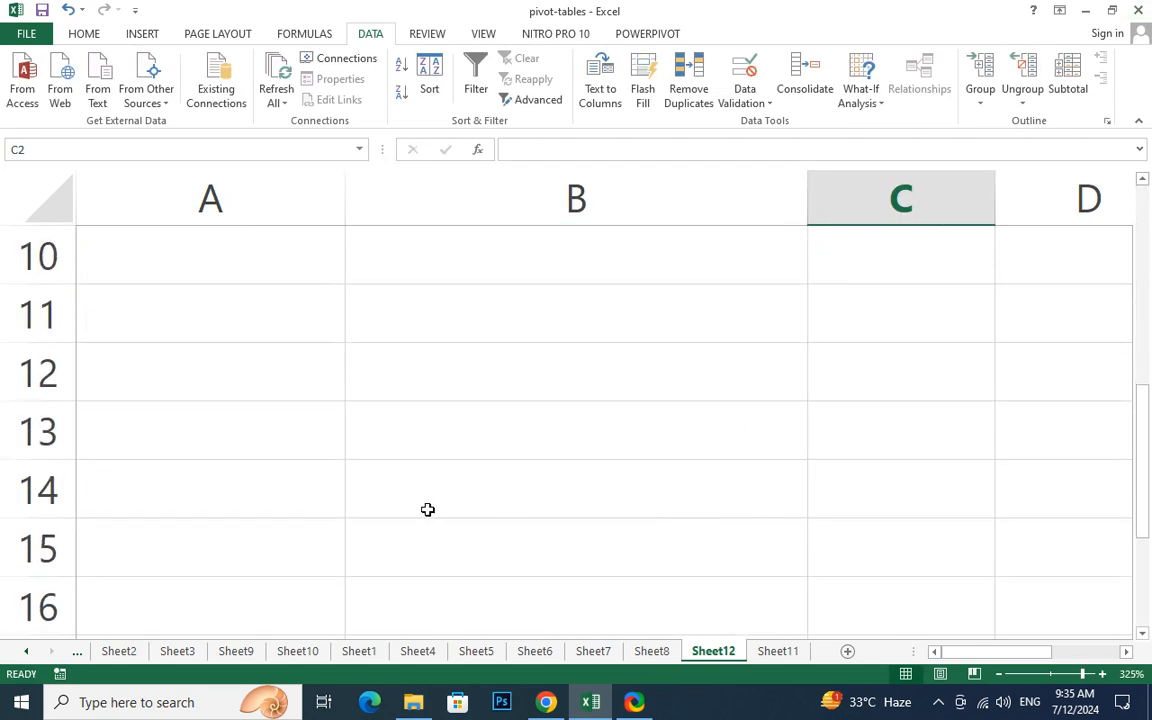
{"action": "left_click", "coordinate": [508, 377]}
{"action": "type", "text": "=mpo"}
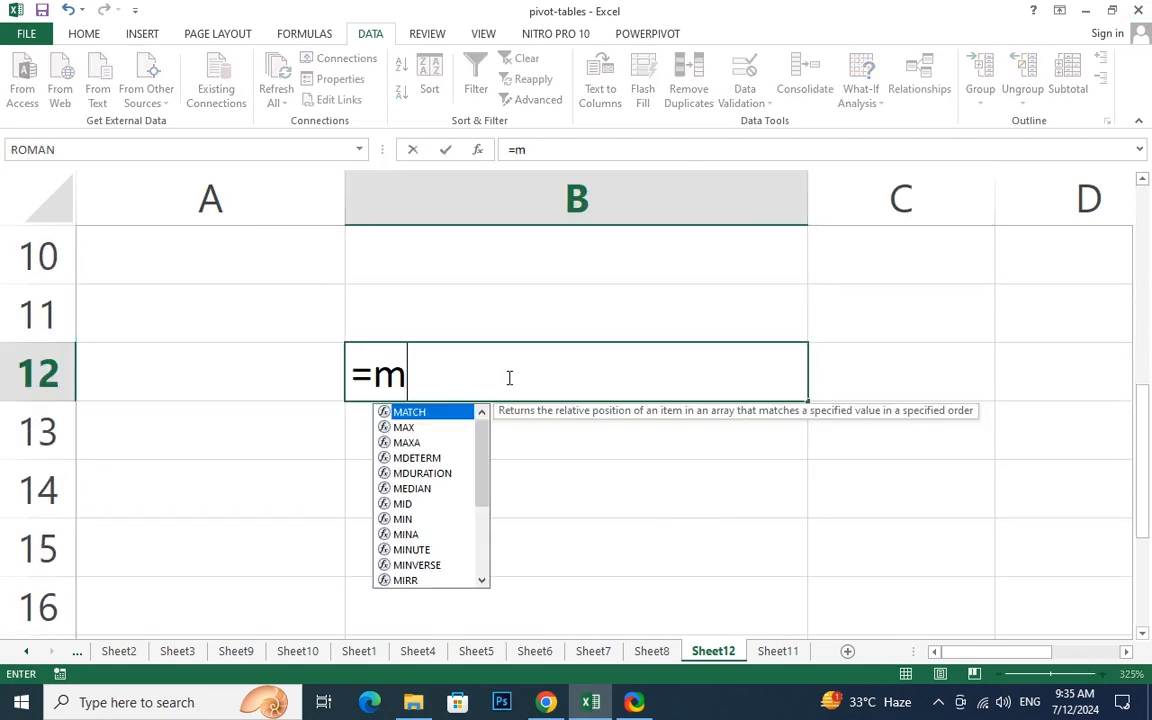
{"action": "key", "text": "BackSpace"}
{"action": "key", "text": "BackSpace"}
{"action": "type", "text": "o"}
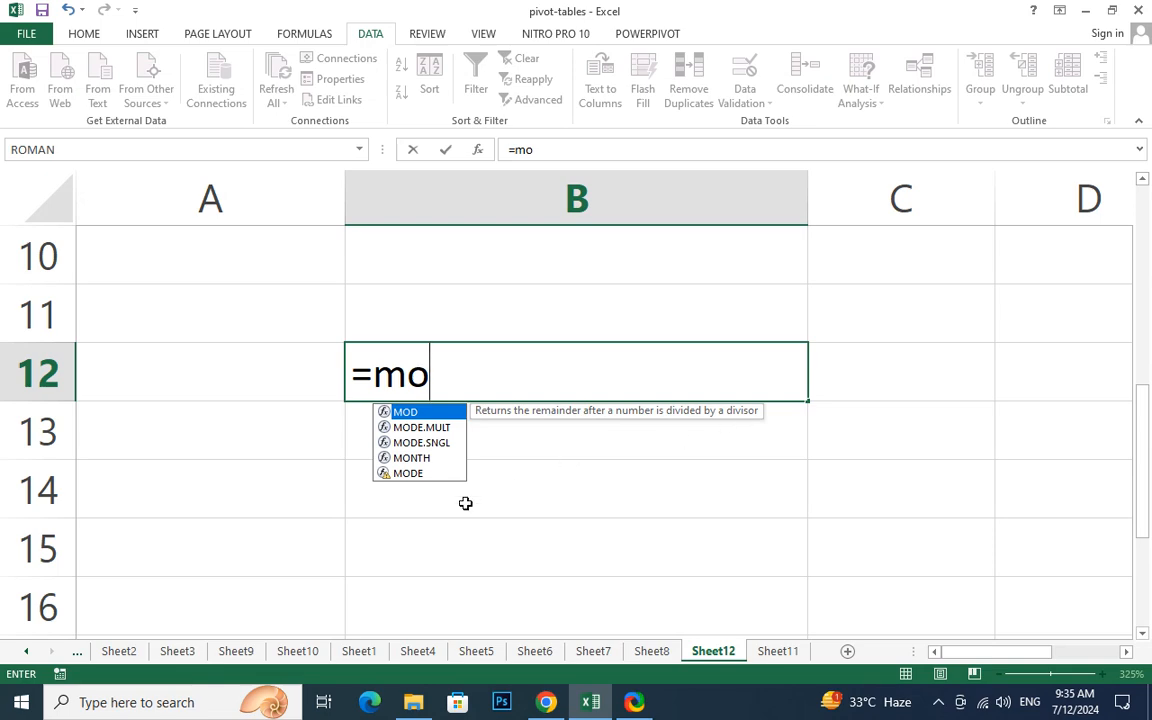
{"action": "left_click", "coordinate": [410, 558]}
{"action": "left_click", "coordinate": [423, 384]}
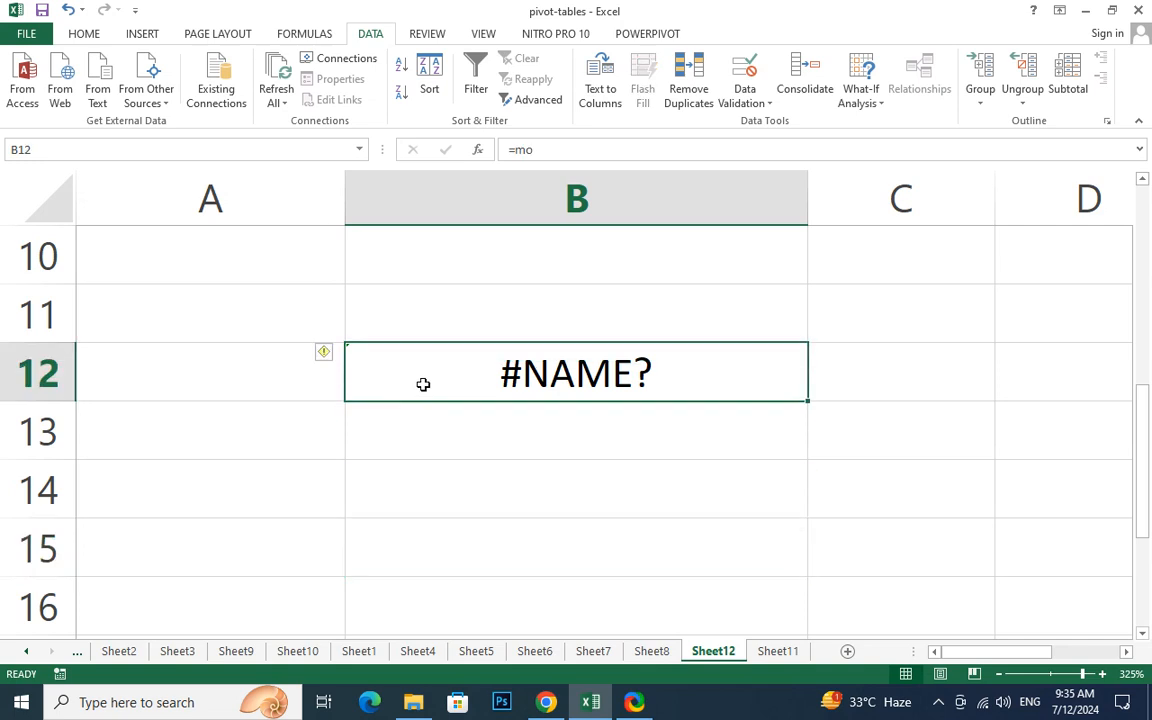
{"action": "key", "text": "Delete"}
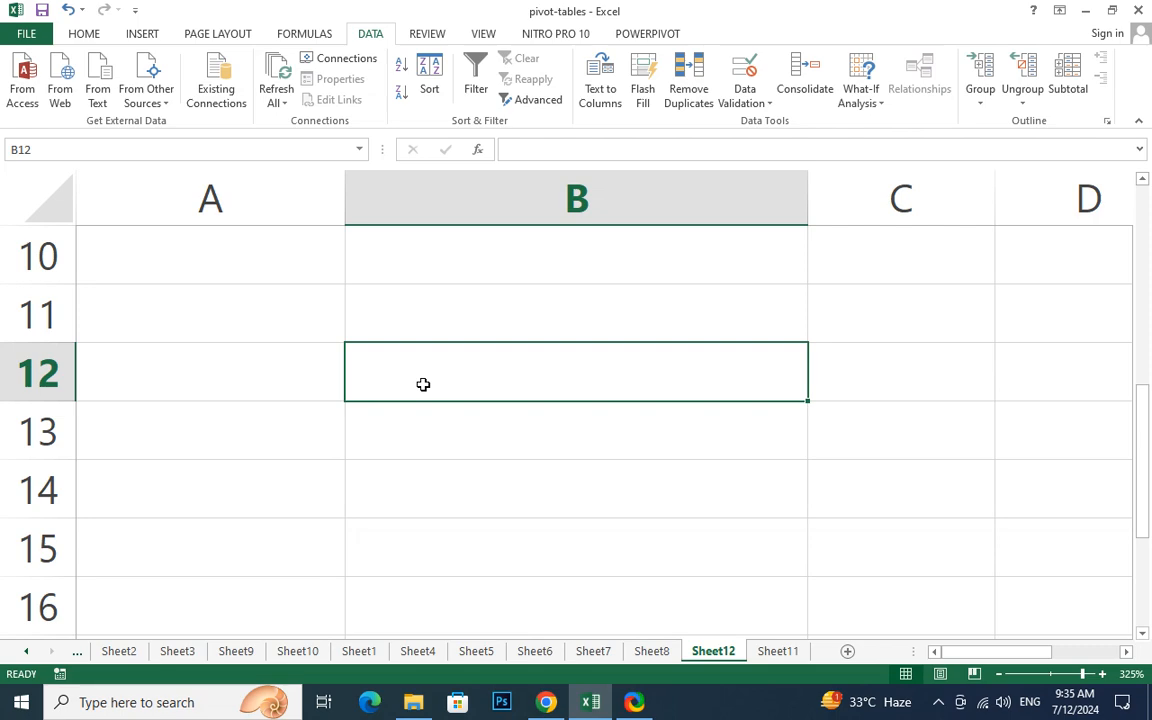
- Enter the test division =5/2 in the empty cell B12
{"action": "type", "text": "=5"}
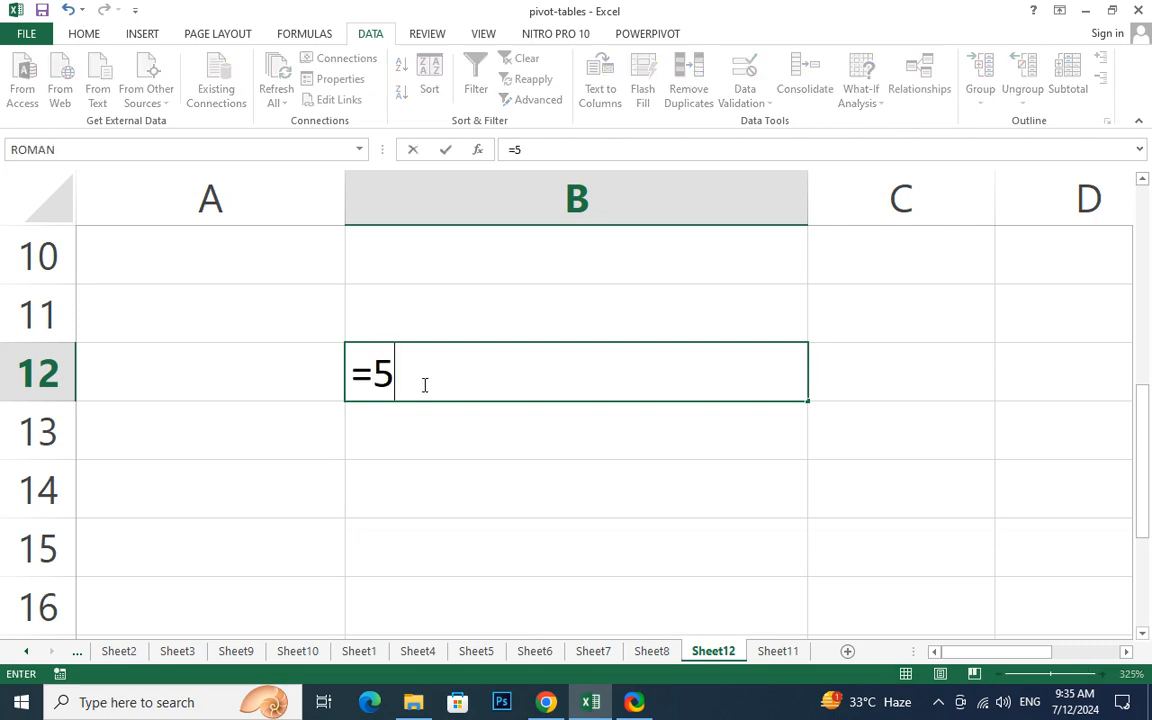
{"action": "type", "text": "/2"}
{"action": "key", "text": "Return"}
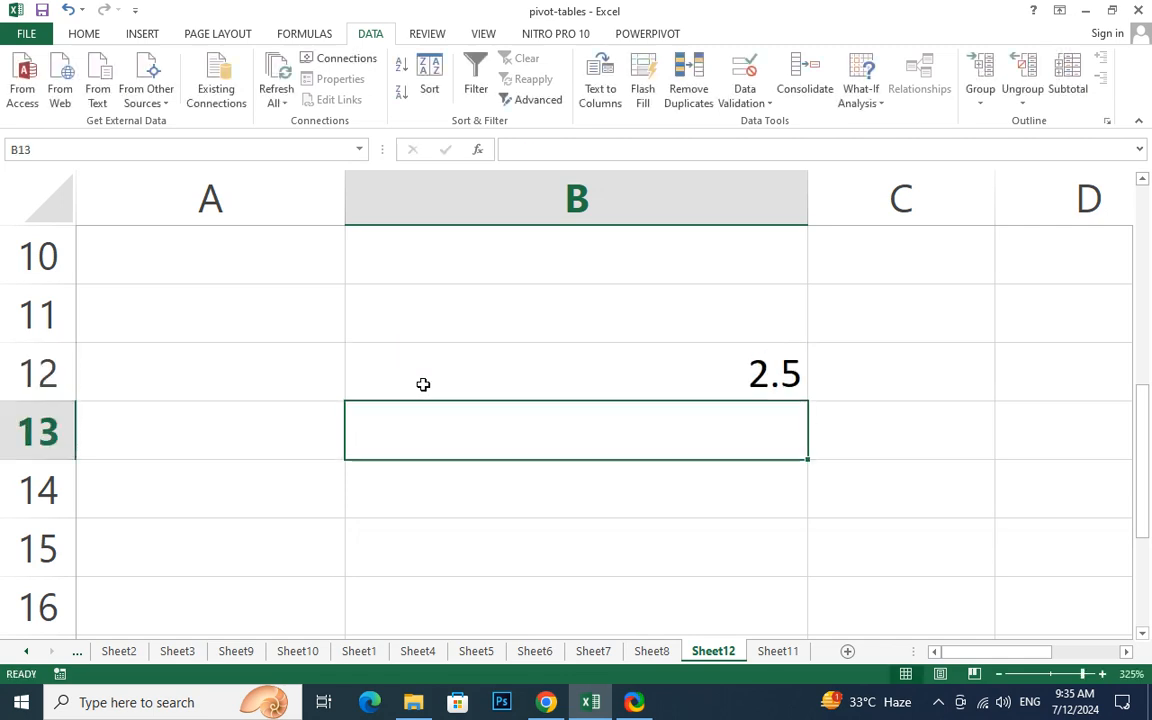
- Wrap the division in B12 in a ROUND function with zero decimal digits, giving =ROUND(5/2,0)
{"action": "left_click", "coordinate": [574, 373]}
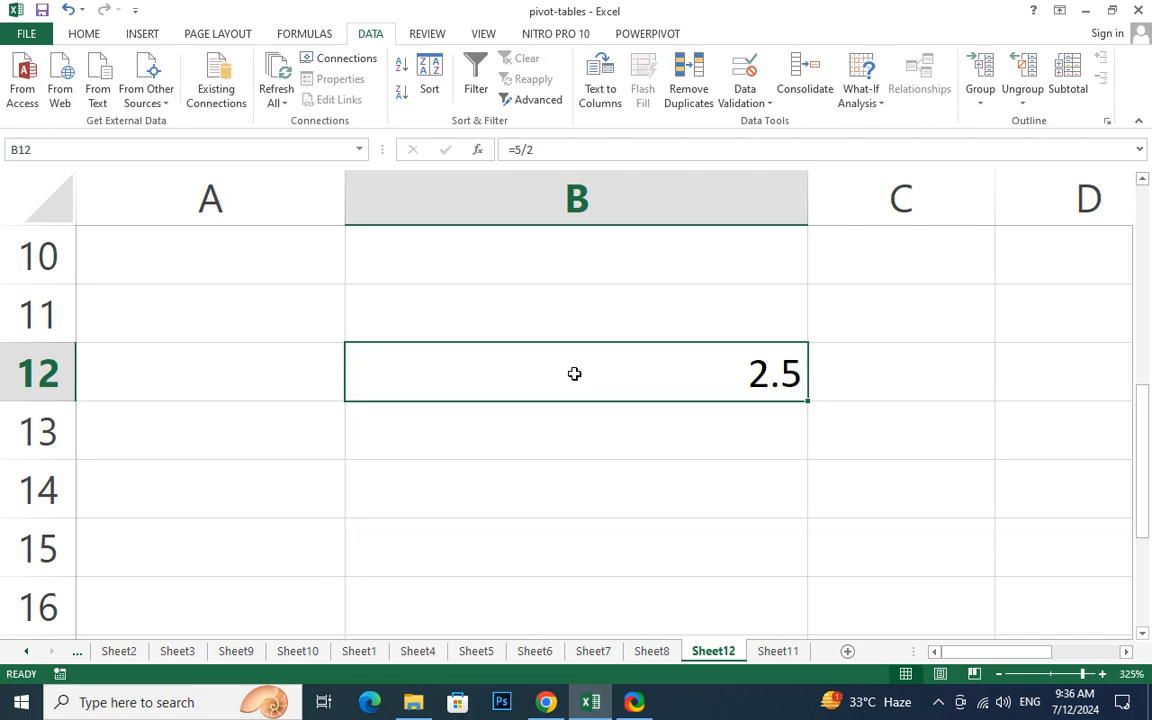
{"action": "double_click", "coordinate": [574, 373]}
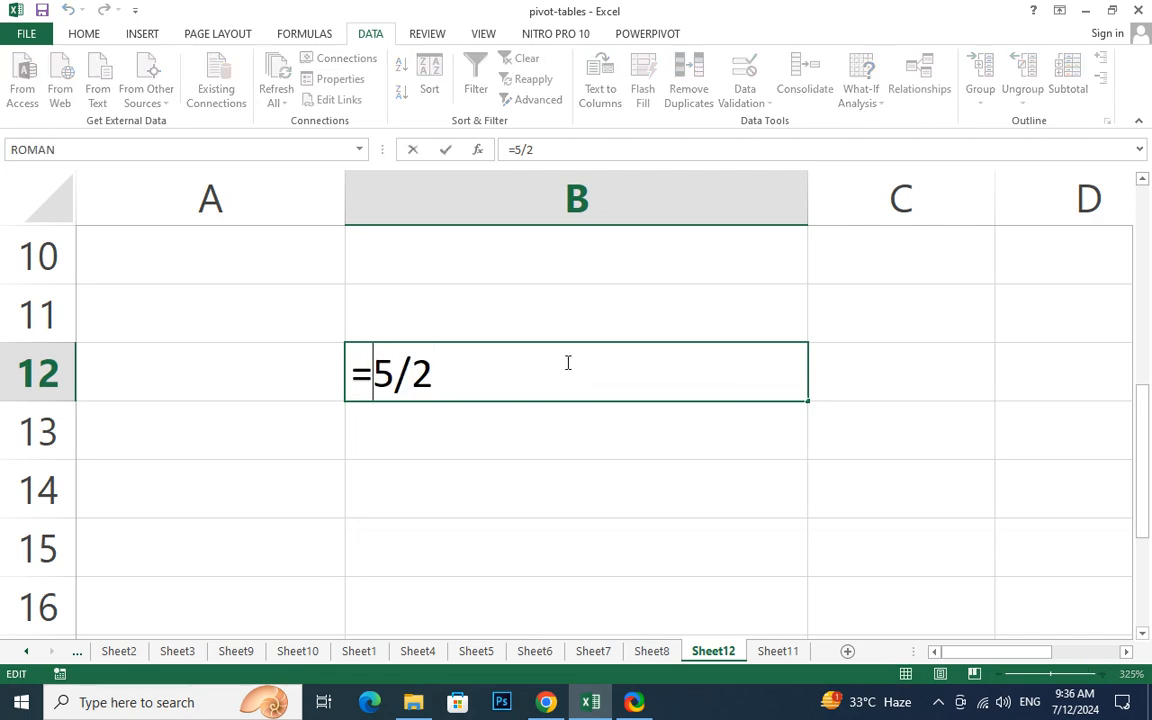
{"action": "type", "text": "roun"}
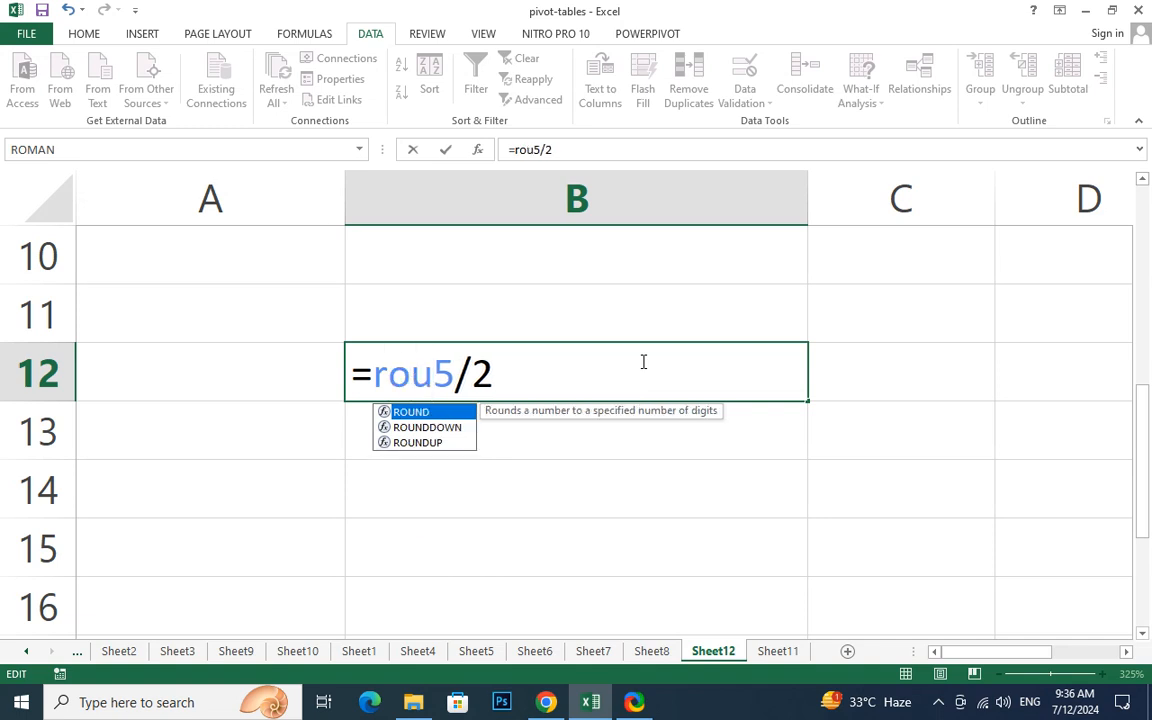
{"action": "type", "text": "d("}
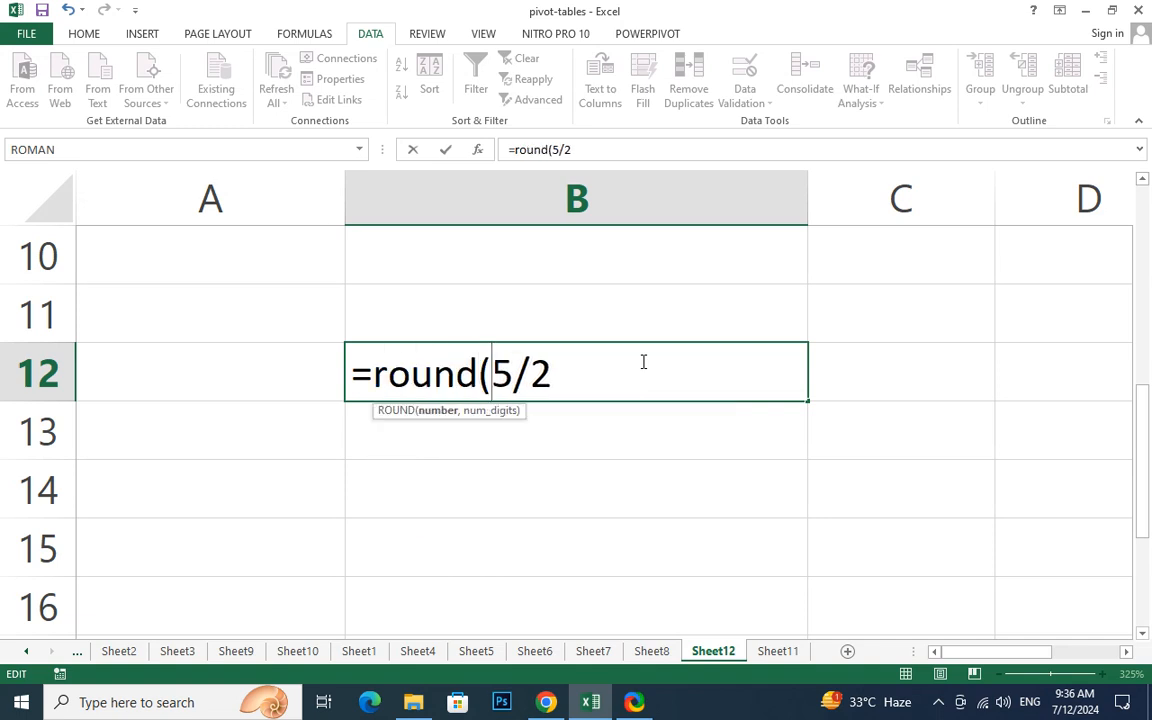
{"action": "key", "text": "Right"}
{"action": "type", "text": ")"}
{"action": "key", "text": "Return"}
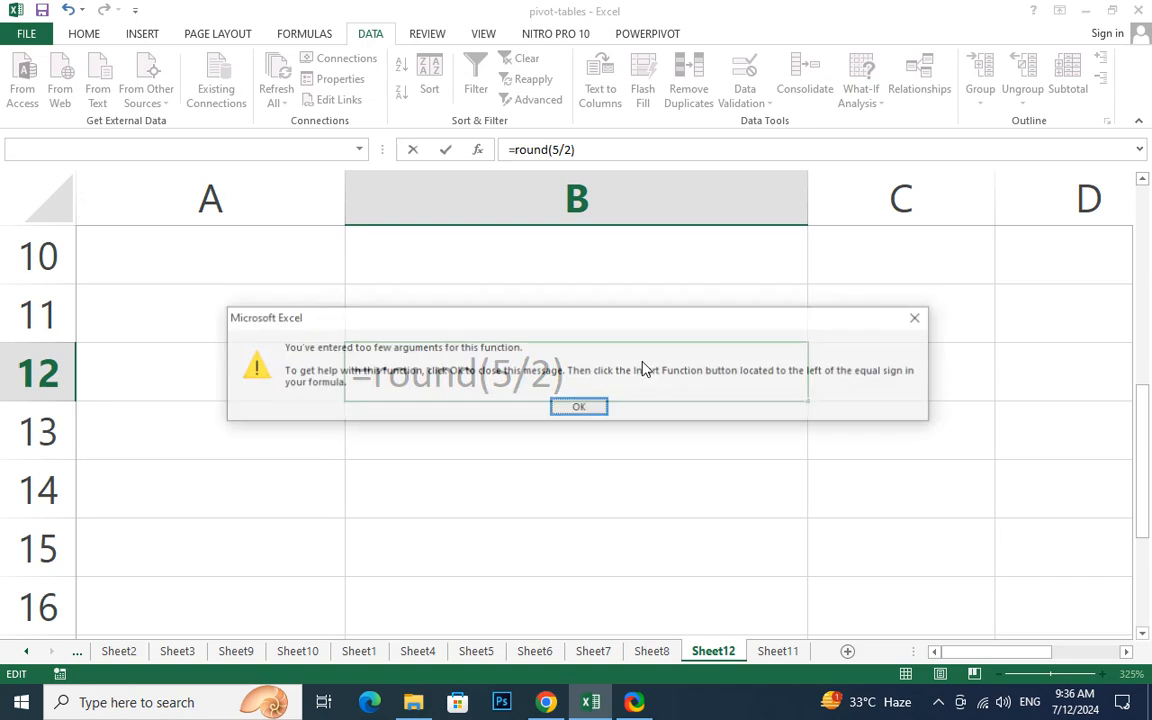
{"action": "key", "text": "Return"}
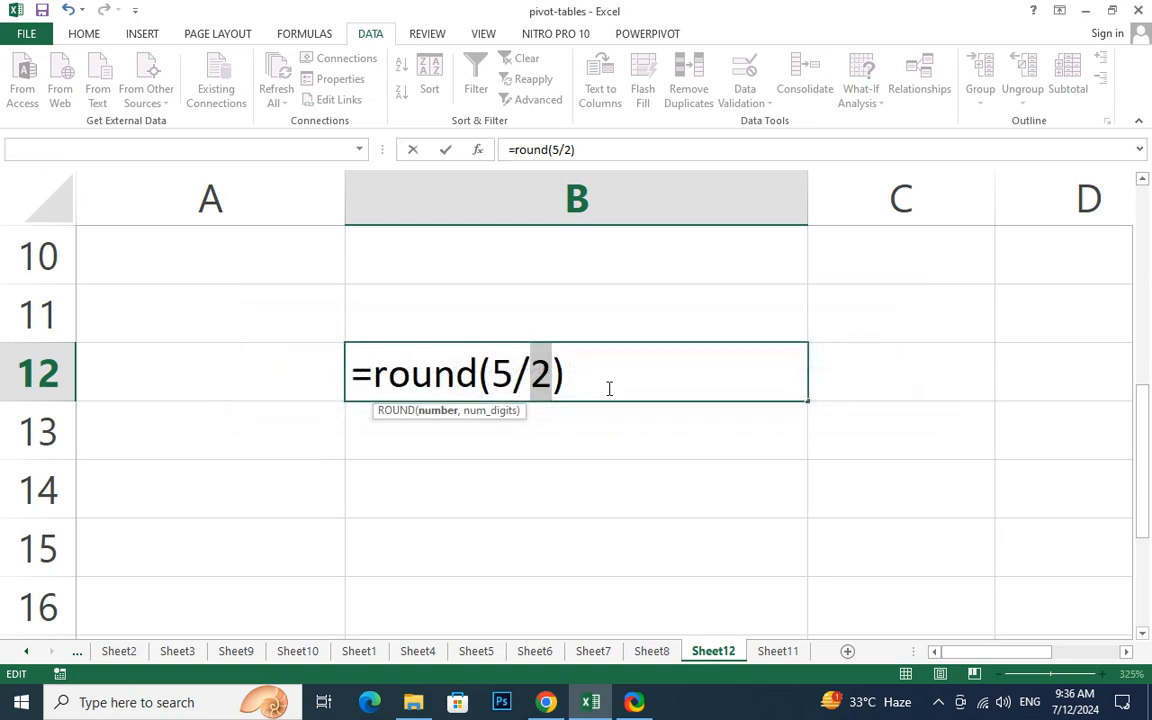
{"action": "left_click", "coordinate": [555, 374]}
{"action": "type", "text": ",0"}
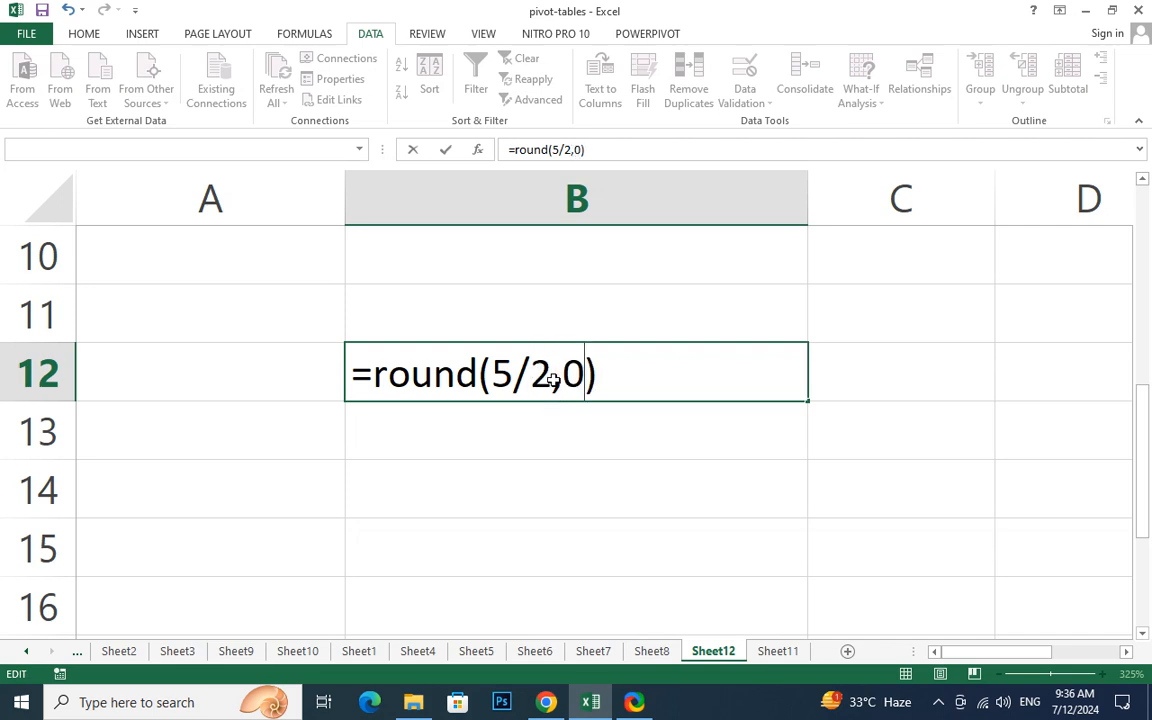
{"action": "key", "text": "Return"}
- Change the dividend in the ROUND formula in B12 to 4.5
{"action": "left_click", "coordinate": [607, 373]}
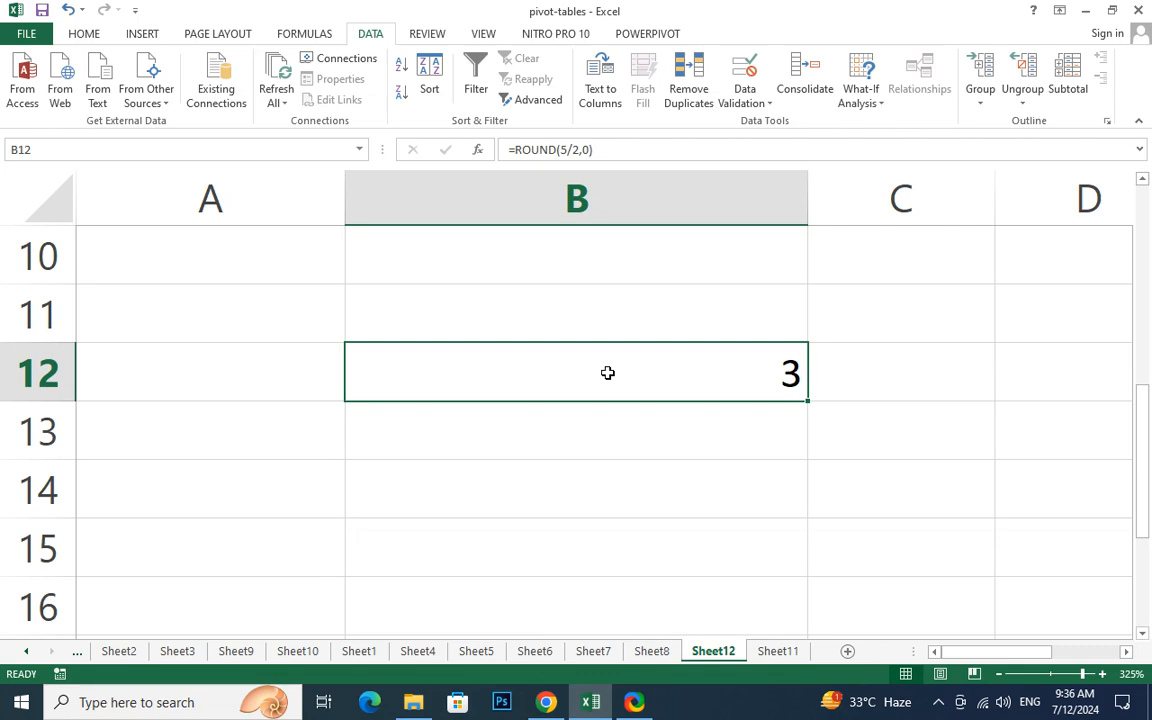
{"action": "double_click", "coordinate": [607, 372]}
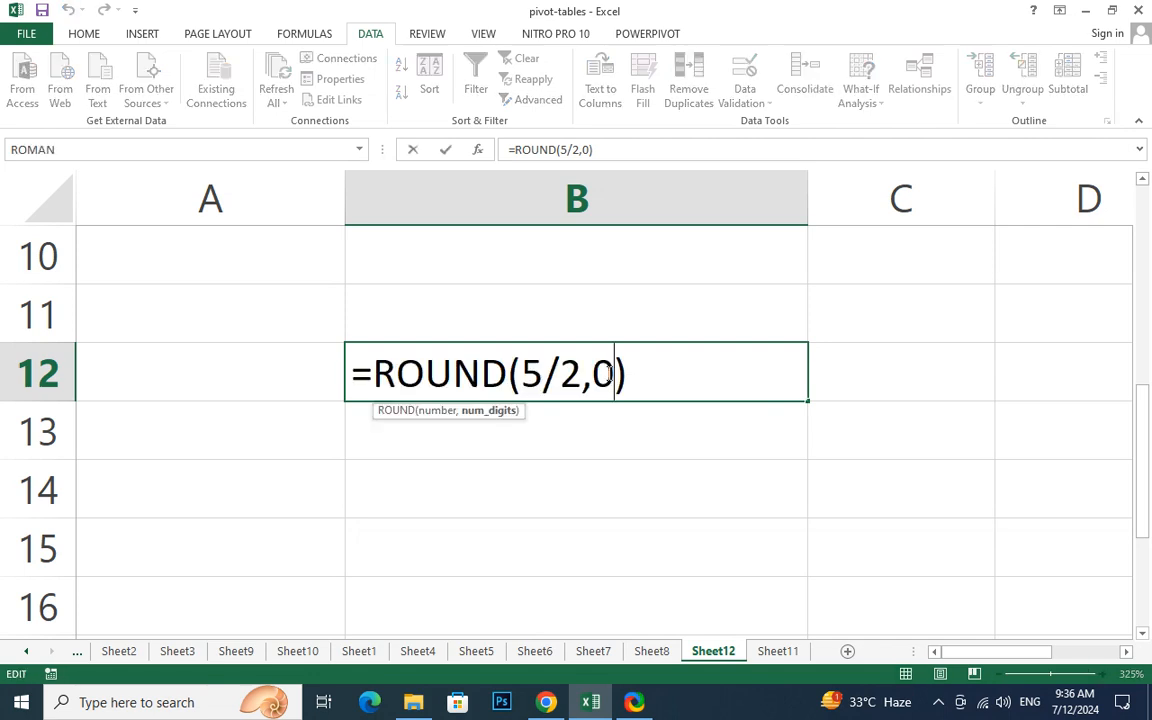
{"action": "left_click", "coordinate": [543, 372]}
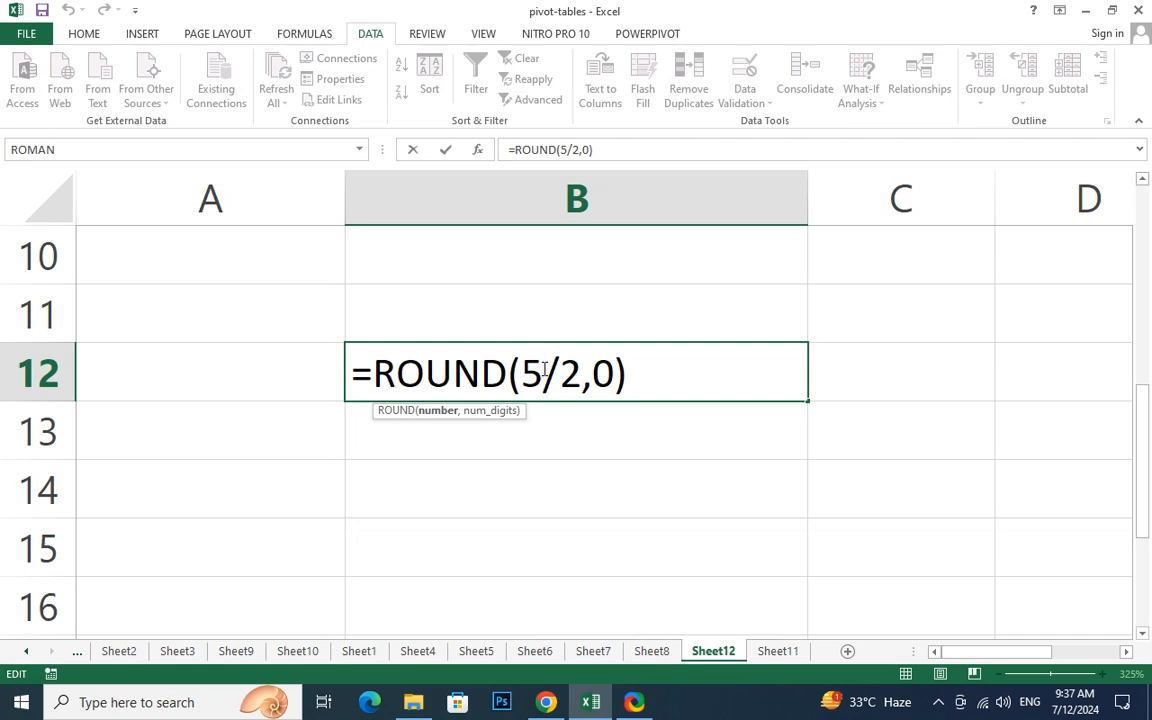
{"action": "key", "text": "BackSpace"}
{"action": "type", "text": "4.5"}
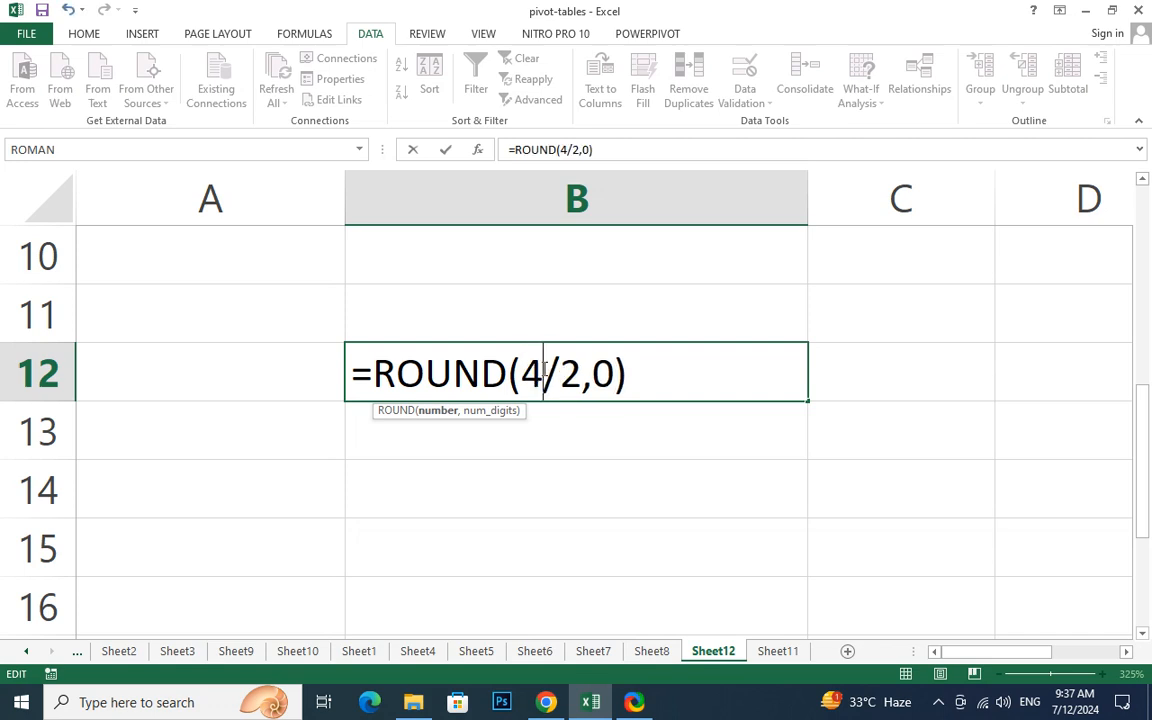
{"action": "key", "text": "Return"}
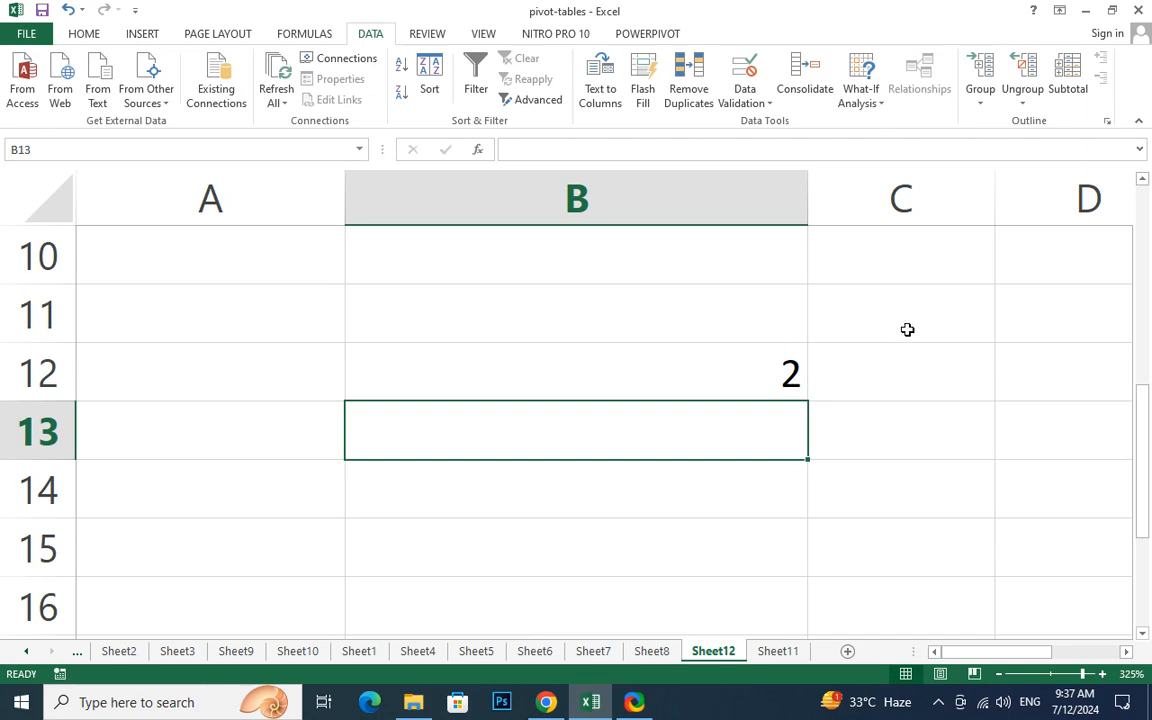
- Wrap the transport formula in B2 in CEILING.MATH with a significance of 0, giving =CEILING.MATH(B3/100,0)
{"action": "scroll", "coordinate": [566, 386], "scroll_direction": "up", "scroll_amount": 3}
{"action": "left_click", "coordinate": [617, 320]}
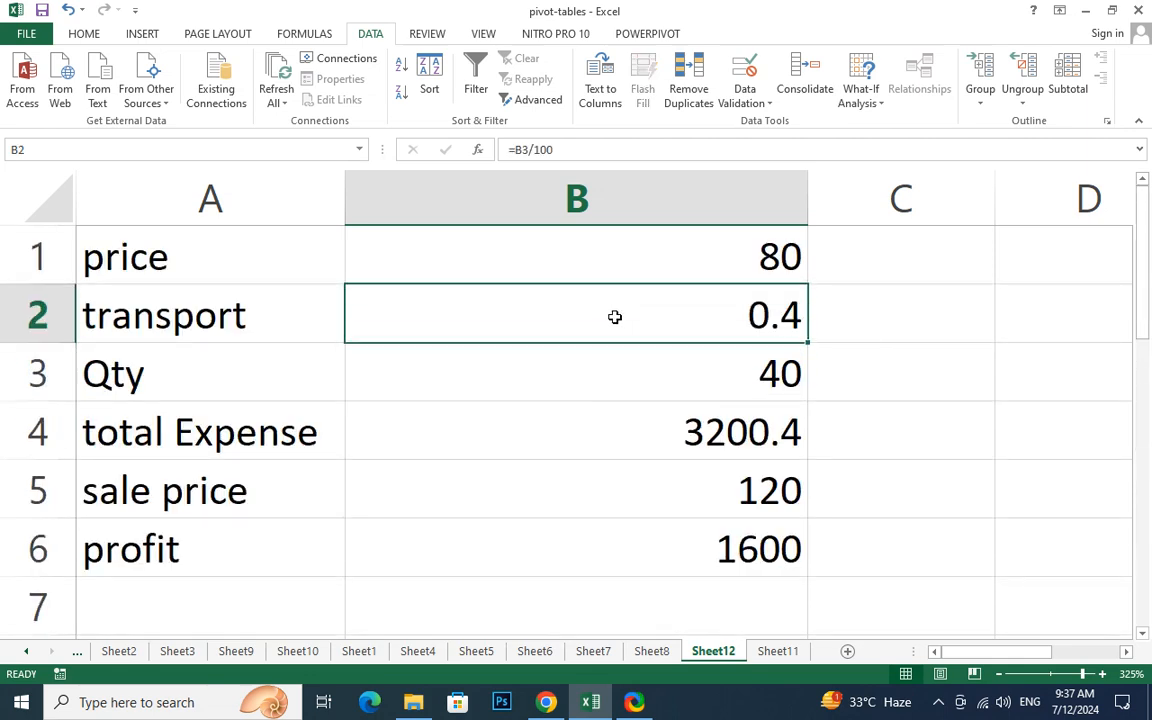
{"action": "double_click", "coordinate": [669, 321]}
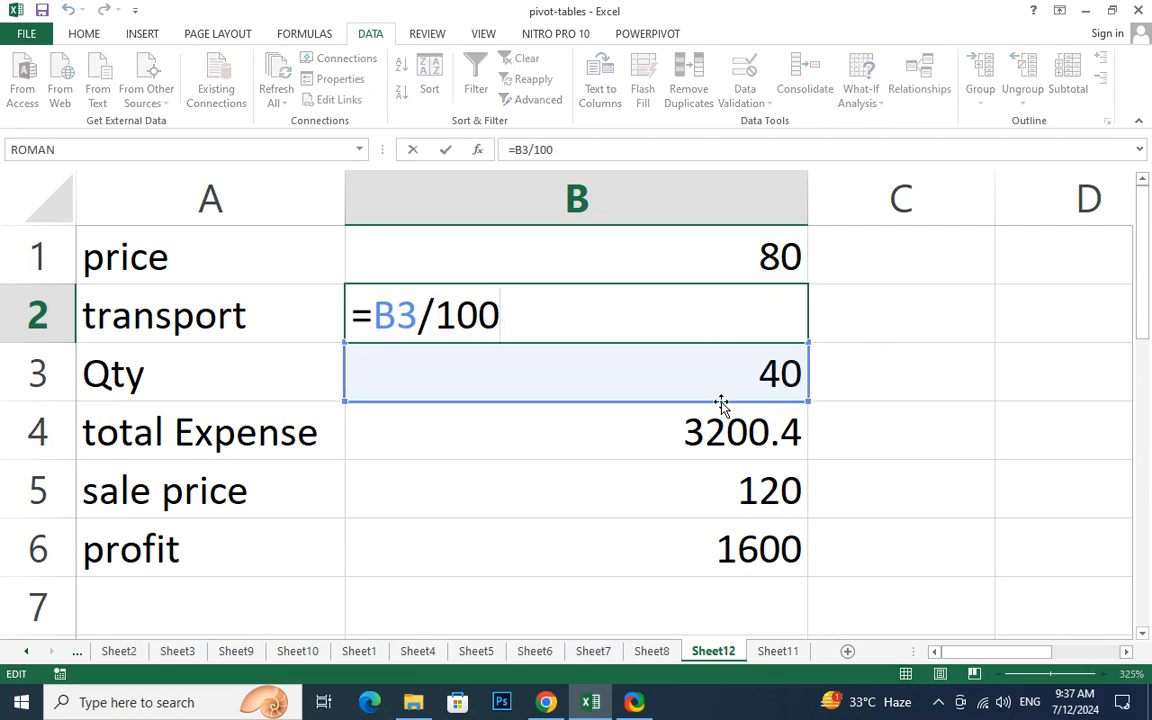
{"action": "left_click", "coordinate": [368, 313]}
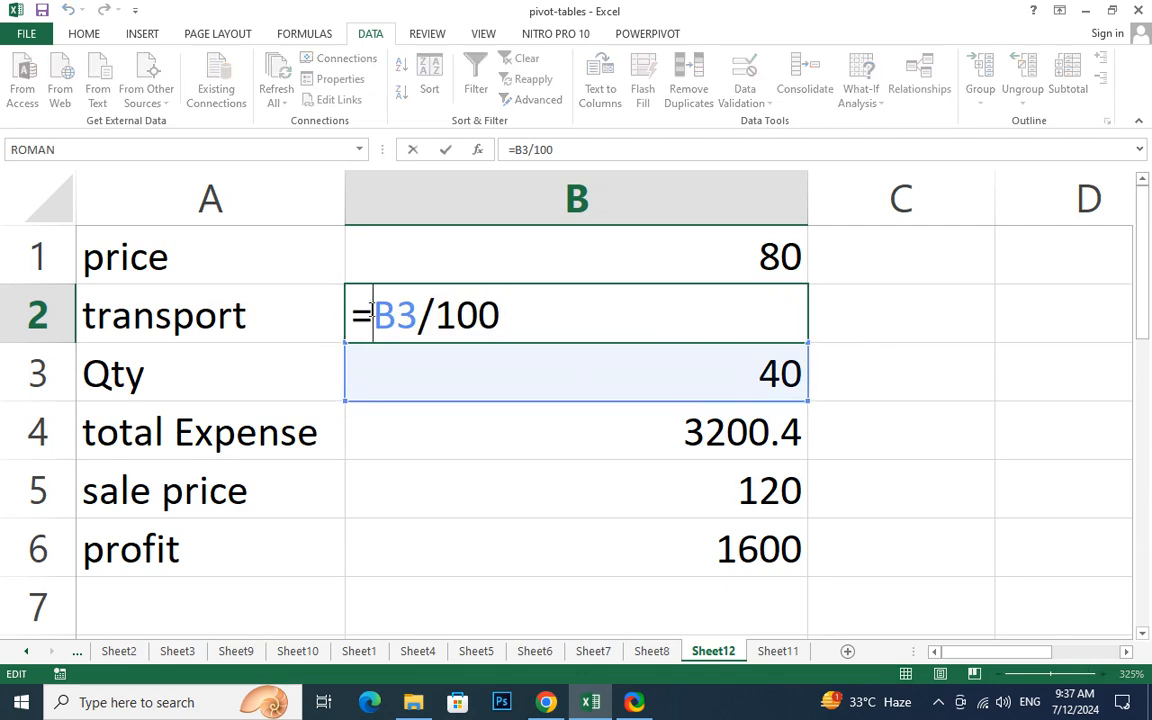
{"action": "type", "text": "ci"}
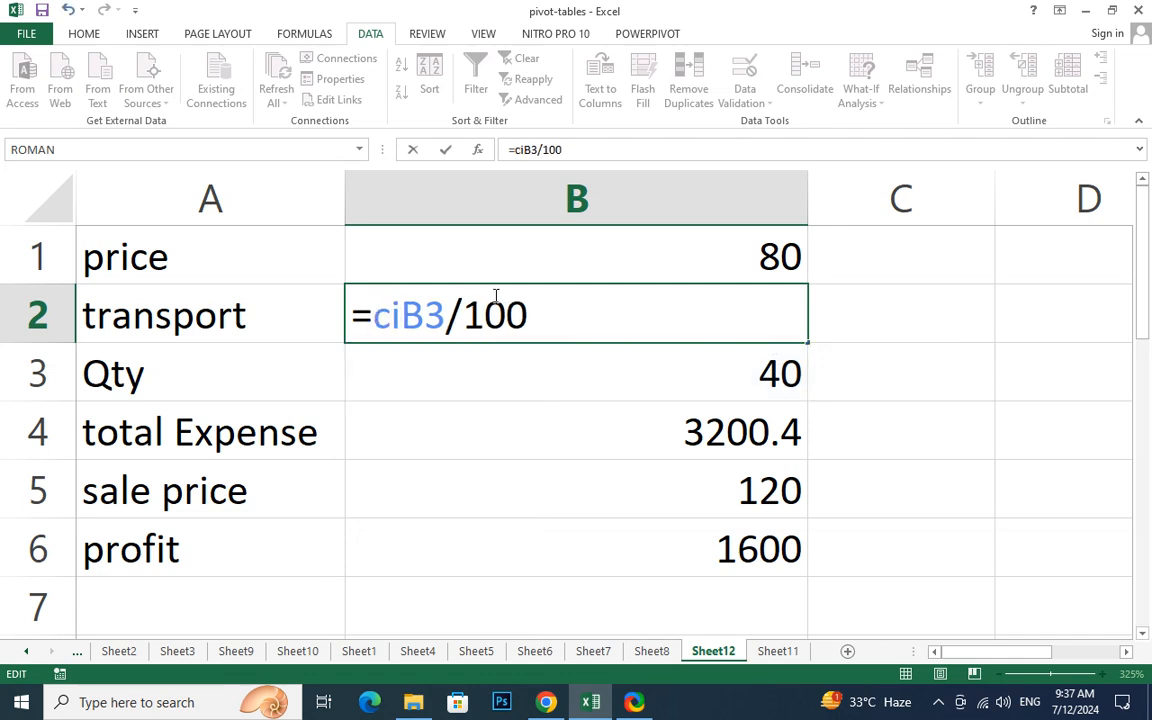
{"action": "type", "text": "e"}
{"action": "key", "text": "BackSpace"}
{"action": "key", "text": "BackSpace"}
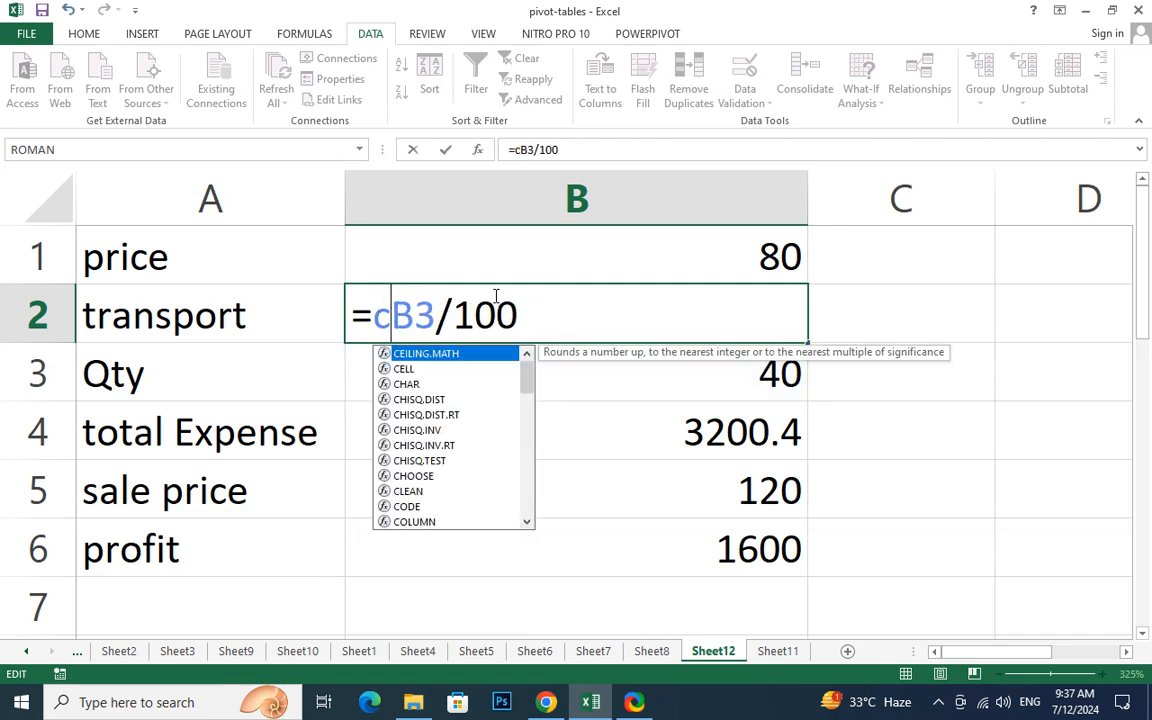
{"action": "double_click", "coordinate": [470, 357]}
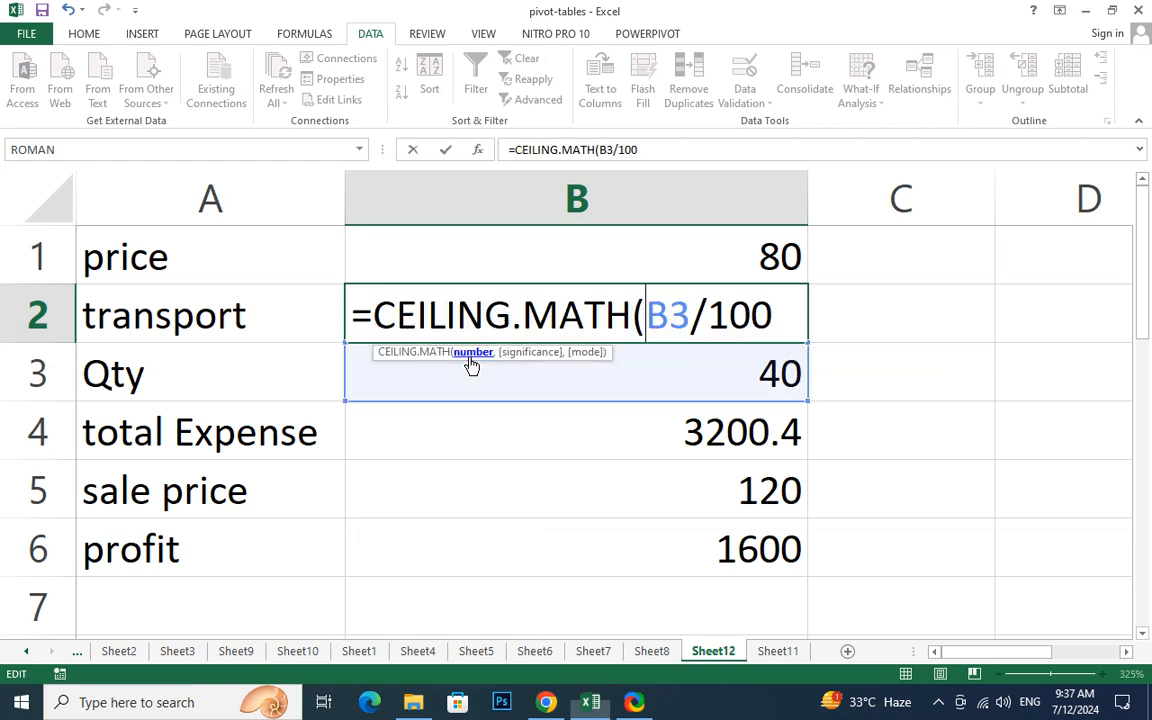
{"action": "left_click", "coordinate": [774, 318]}
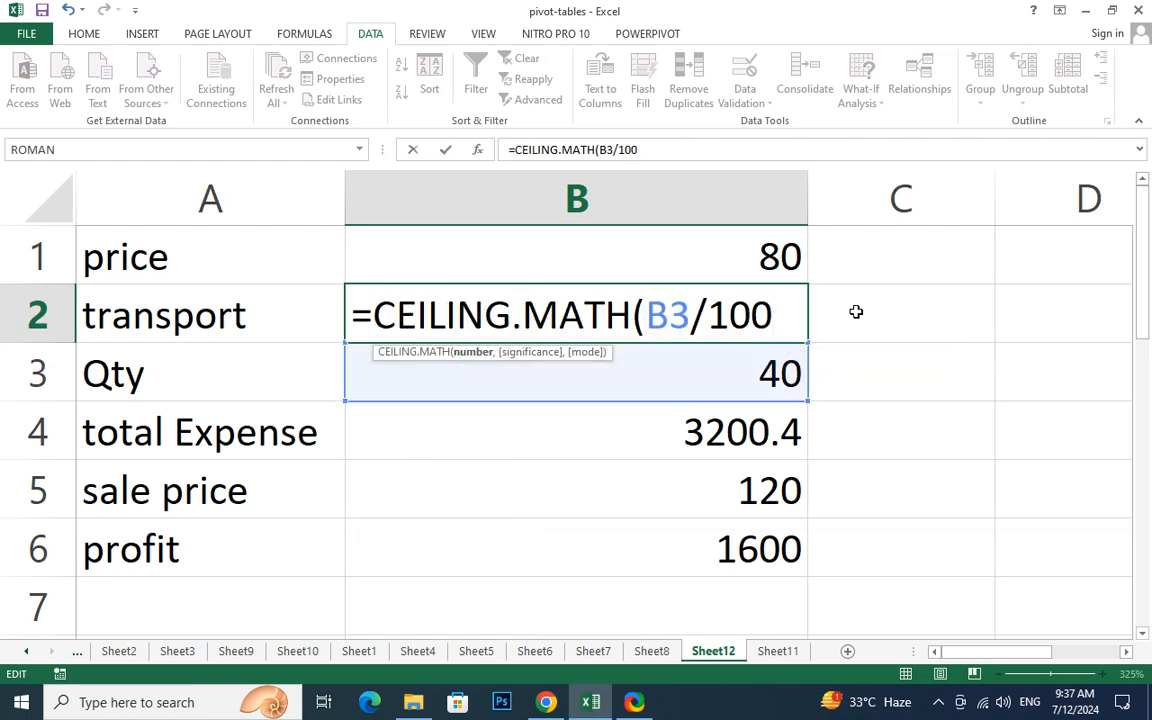
{"action": "type", "text": ",0)"}
{"action": "key", "text": "Return"}
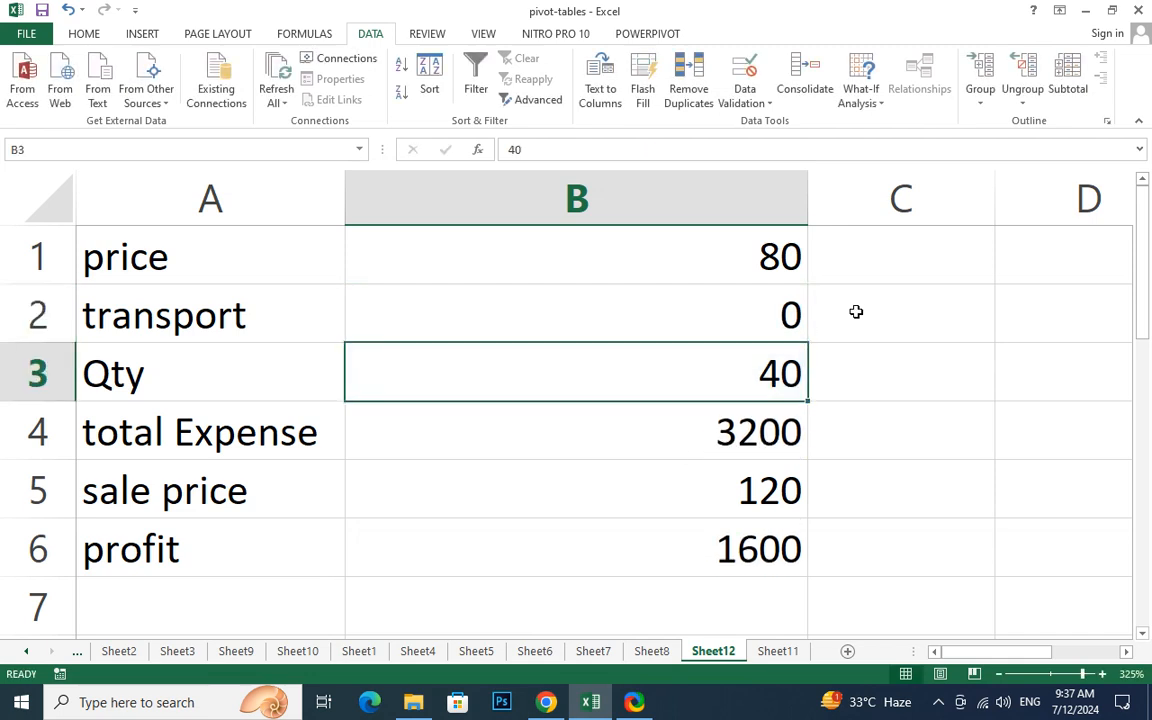
- Widen column B and change the significance argument of the CEILING.MATH formula in B2 to 1
{"action": "left_click_drag", "start_coordinate": [808, 200], "coordinate": [953, 200]}
{"action": "double_click", "coordinate": [622, 312]}
{"action": "left_click", "coordinate": [795, 310]}
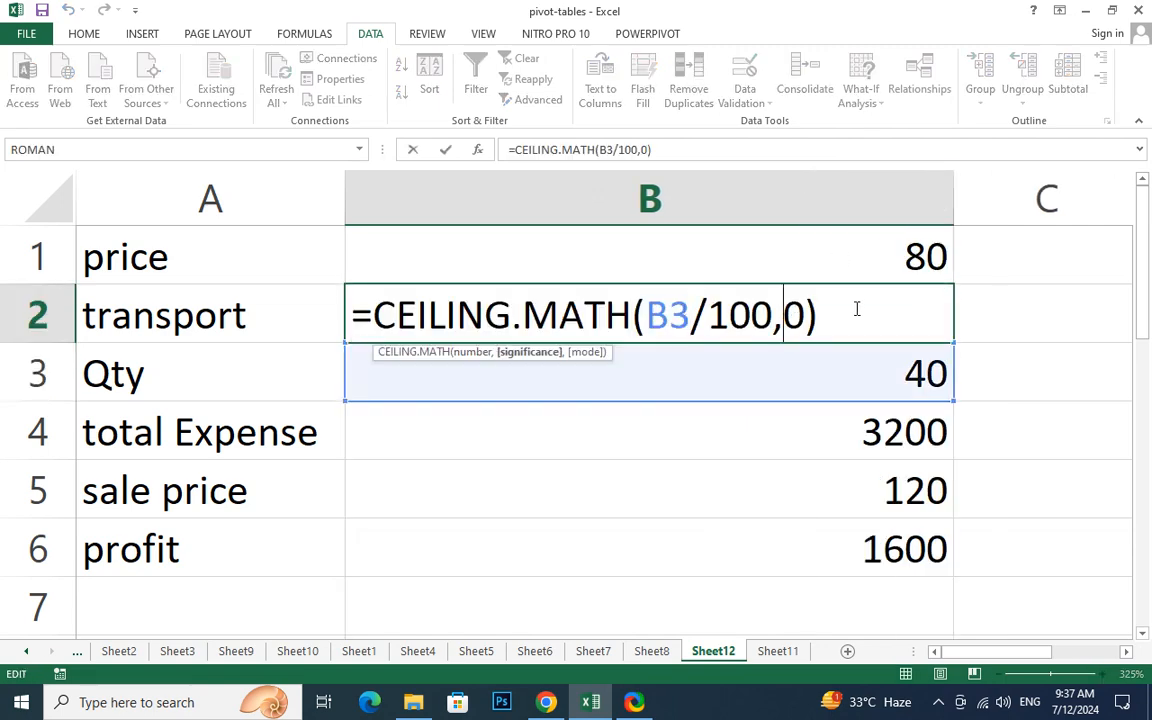
{"action": "key", "text": "BackSpace"}
{"action": "type", "text": "1"}
{"action": "key", "text": "Return"}
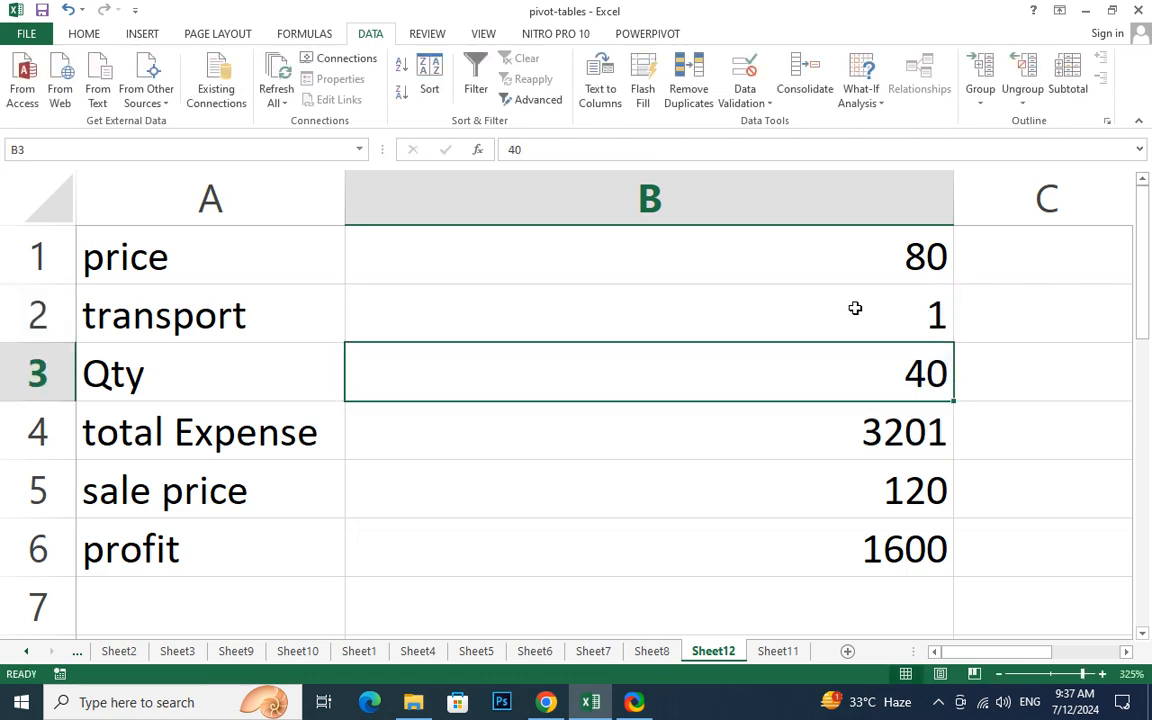
- Examine how the CEILING.MATH transport formula in B2 uses the quantity in B3
{"action": "left_click", "coordinate": [854, 312]}
{"action": "double_click", "coordinate": [840, 315]}
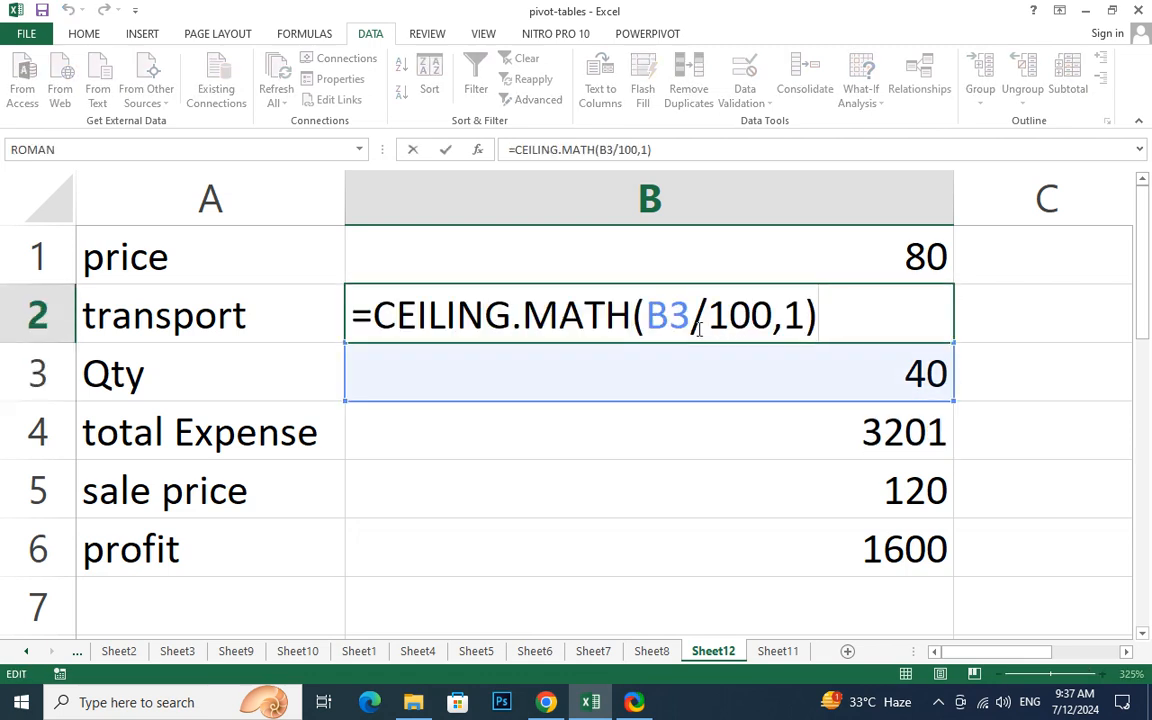
{"action": "left_click", "coordinate": [656, 450]}
{"action": "left_click", "coordinate": [735, 303]}
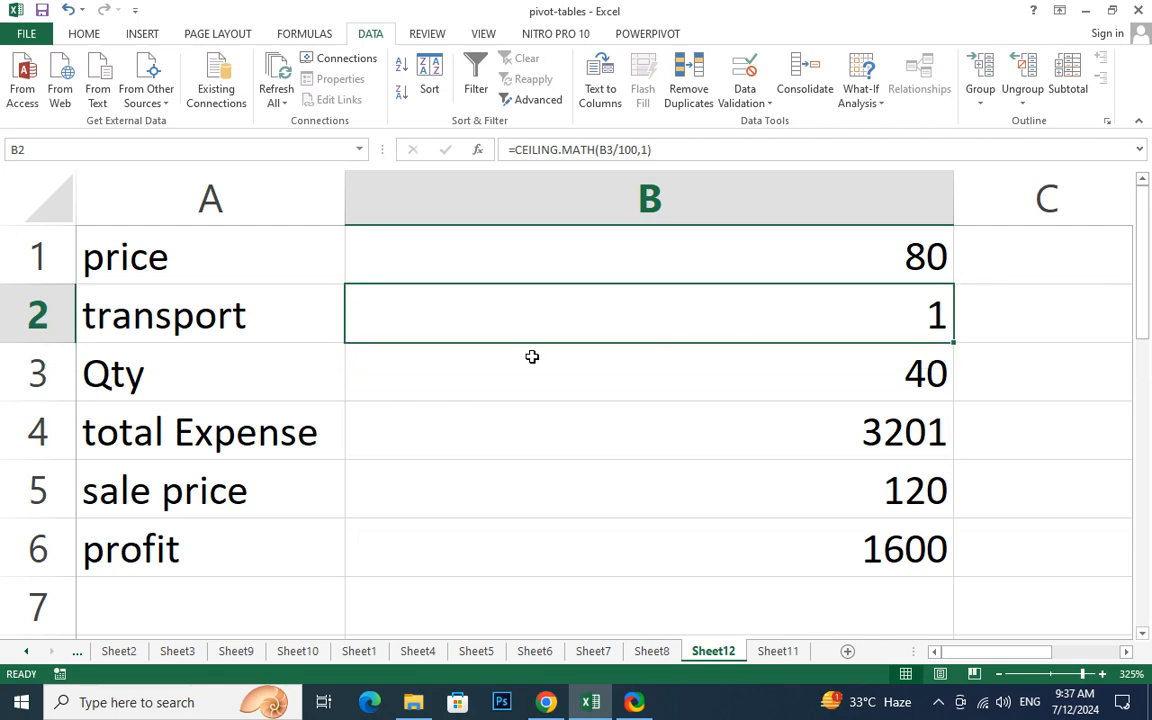
{"action": "left_click", "coordinate": [716, 368]}
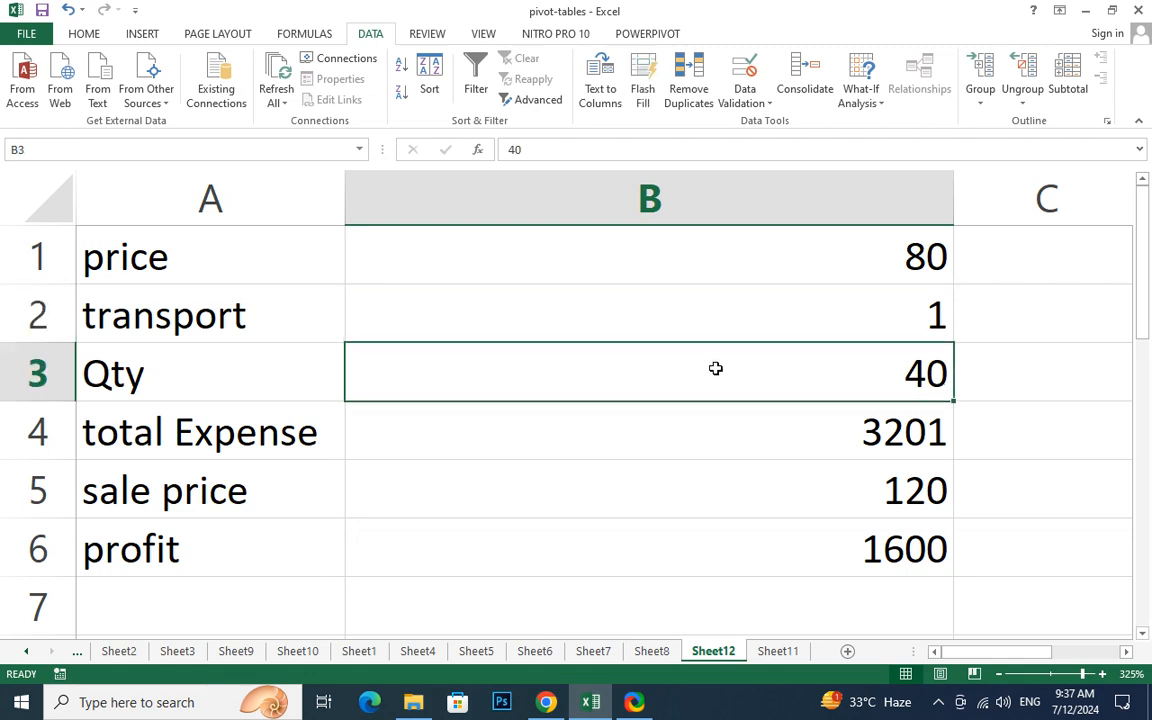
{"action": "left_click", "coordinate": [702, 311]}
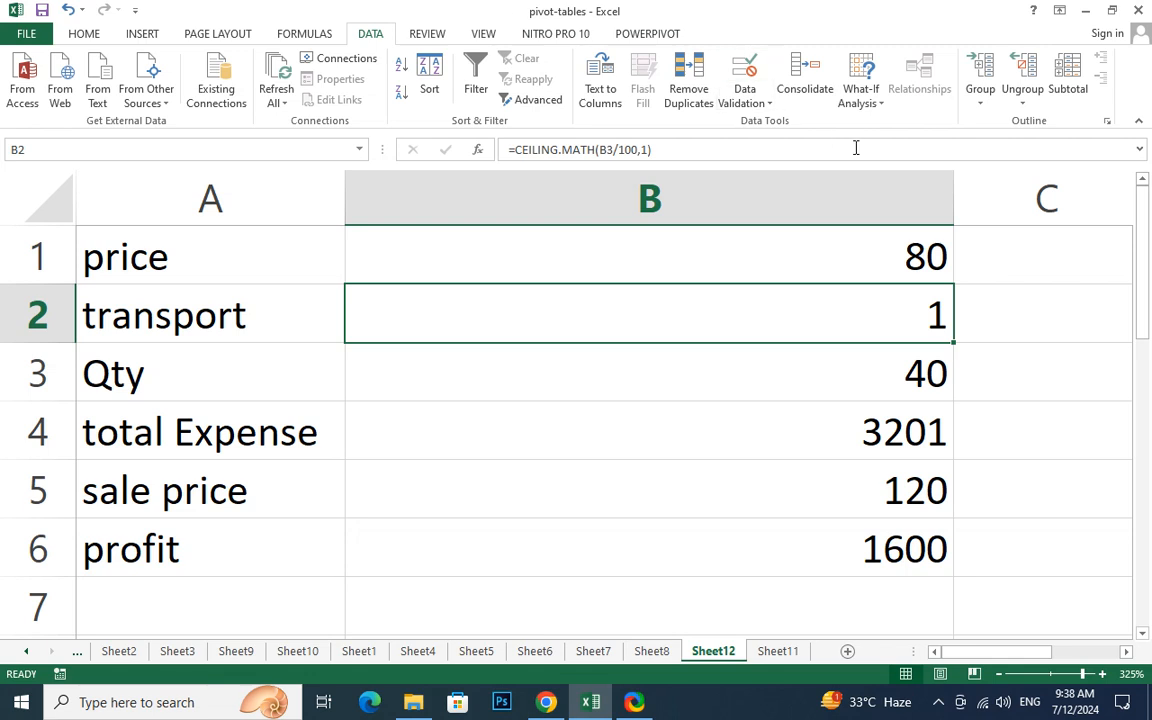
- Test the transport formula by entering a quantity of 95 and another of 110 in B3
{"action": "left_click", "coordinate": [787, 389]}
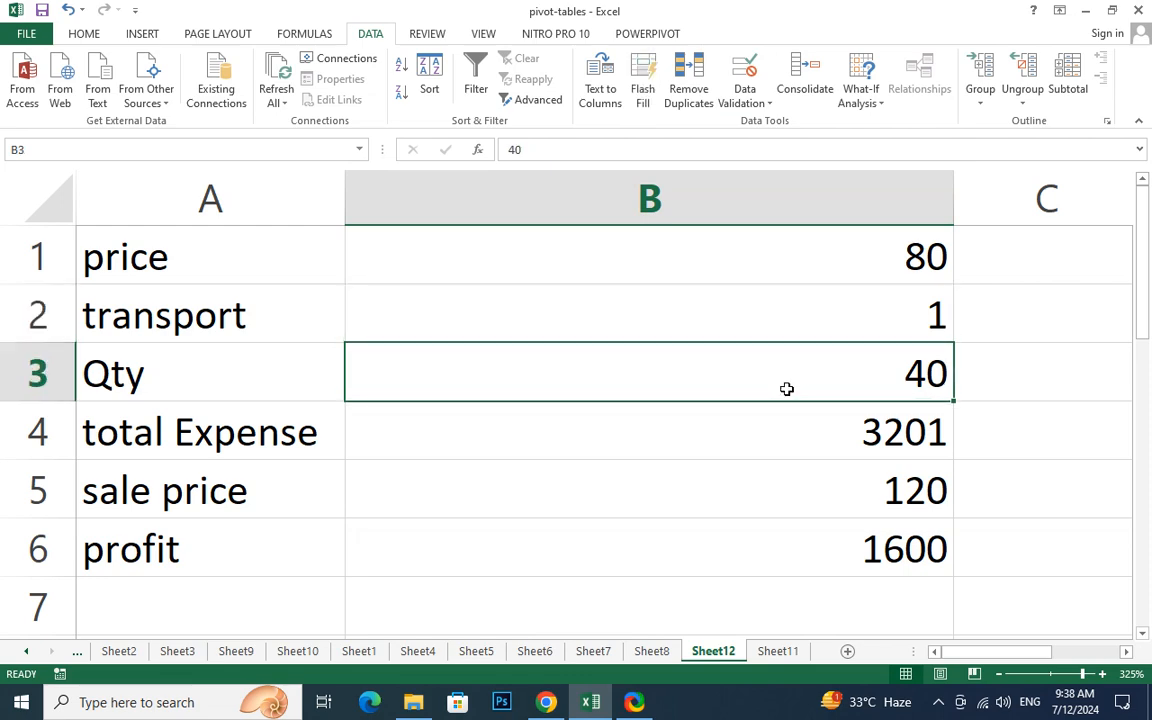
{"action": "type", "text": "95"}
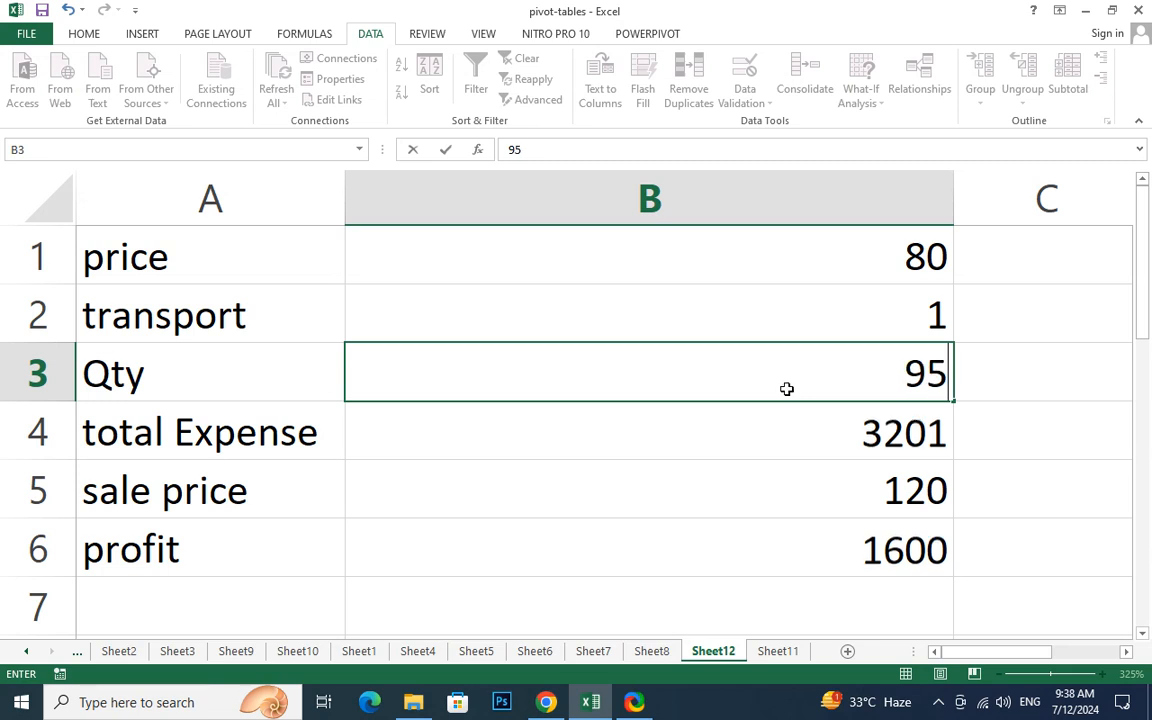
{"action": "key", "text": "Return"}
{"action": "left_click", "coordinate": [782, 389]}
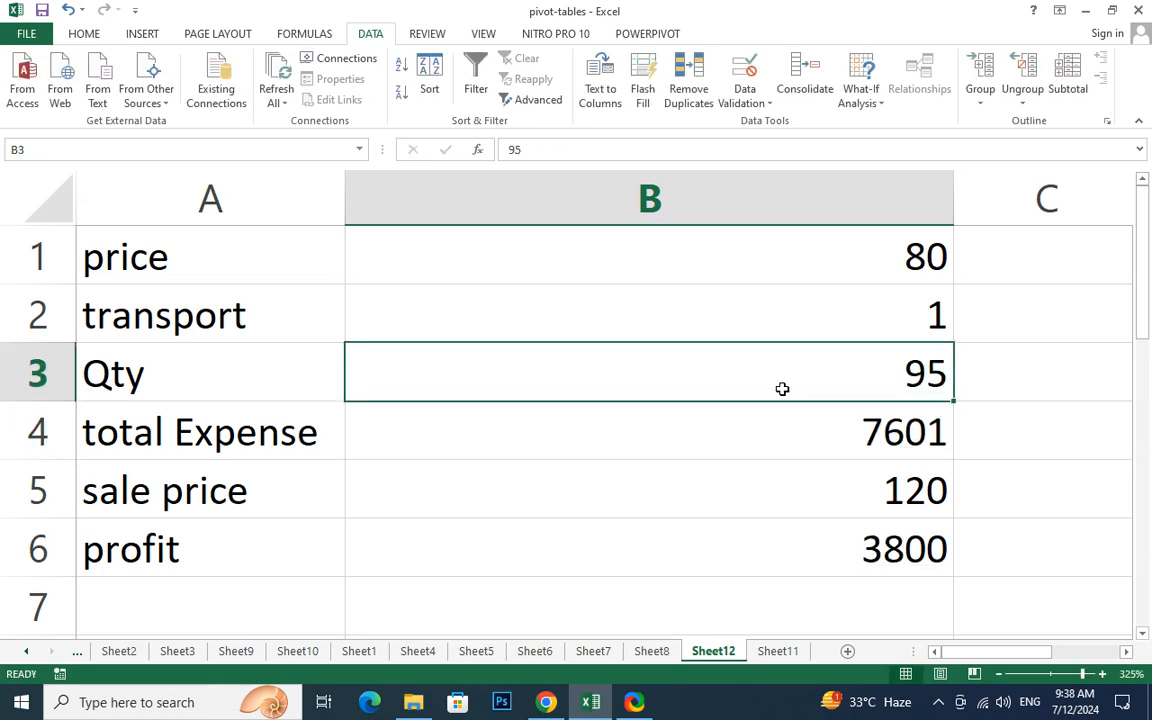
{"action": "type", "text": "110"}
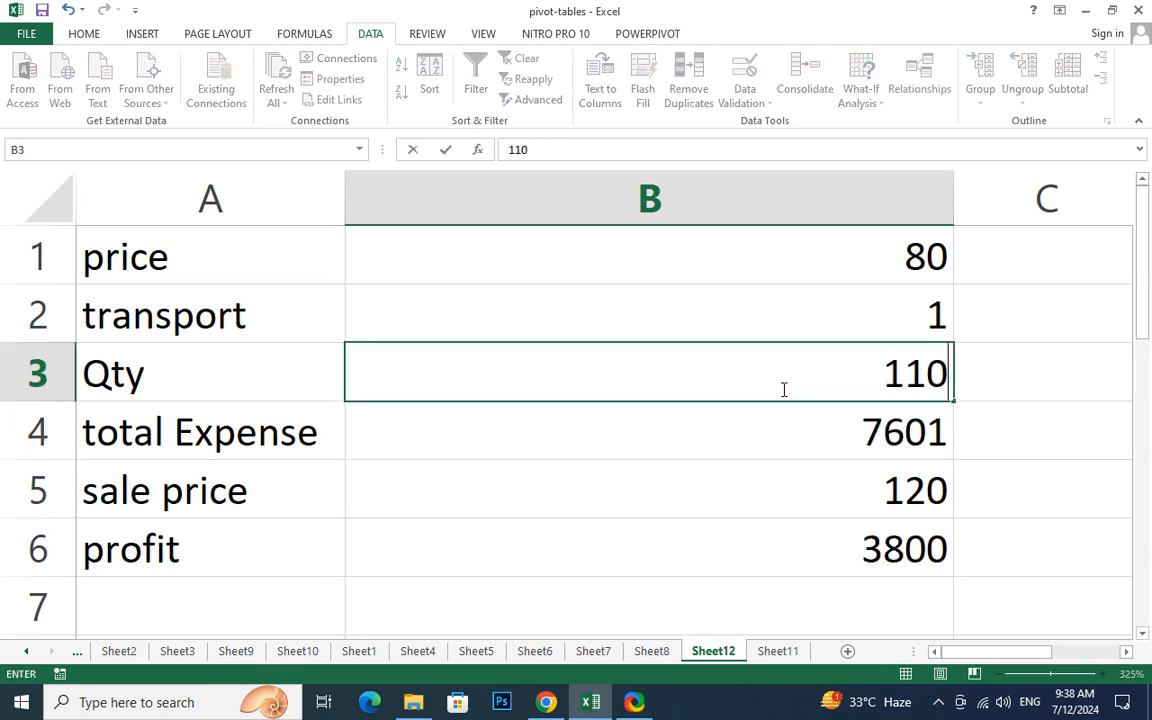
{"action": "key", "text": "Return"}
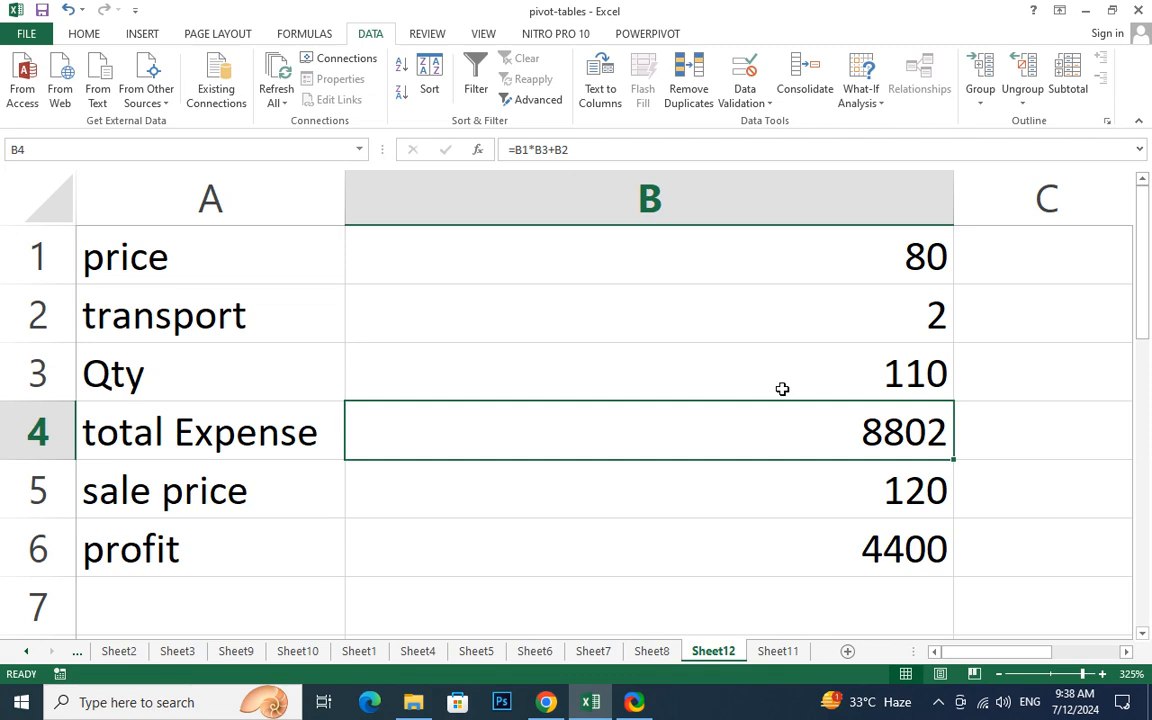
- Check the sale price and the profit formula in B6, and set the quantity in B3 to 10
{"action": "left_click", "coordinate": [711, 482]}
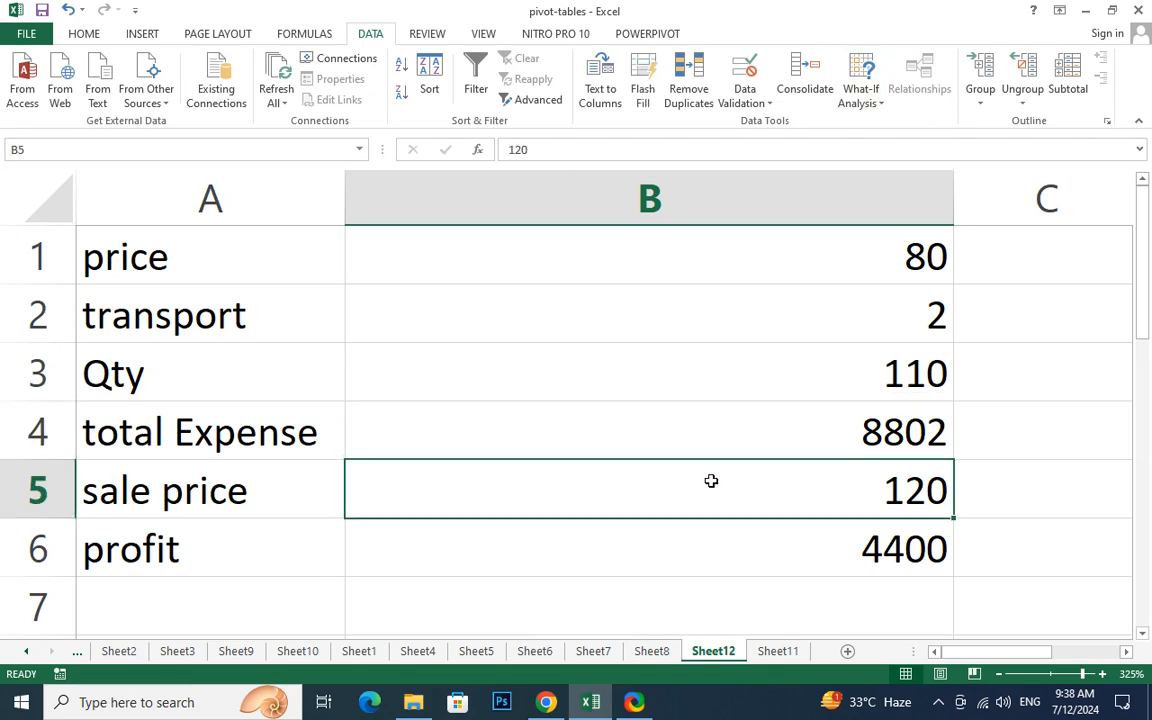
{"action": "left_click", "coordinate": [705, 540]}
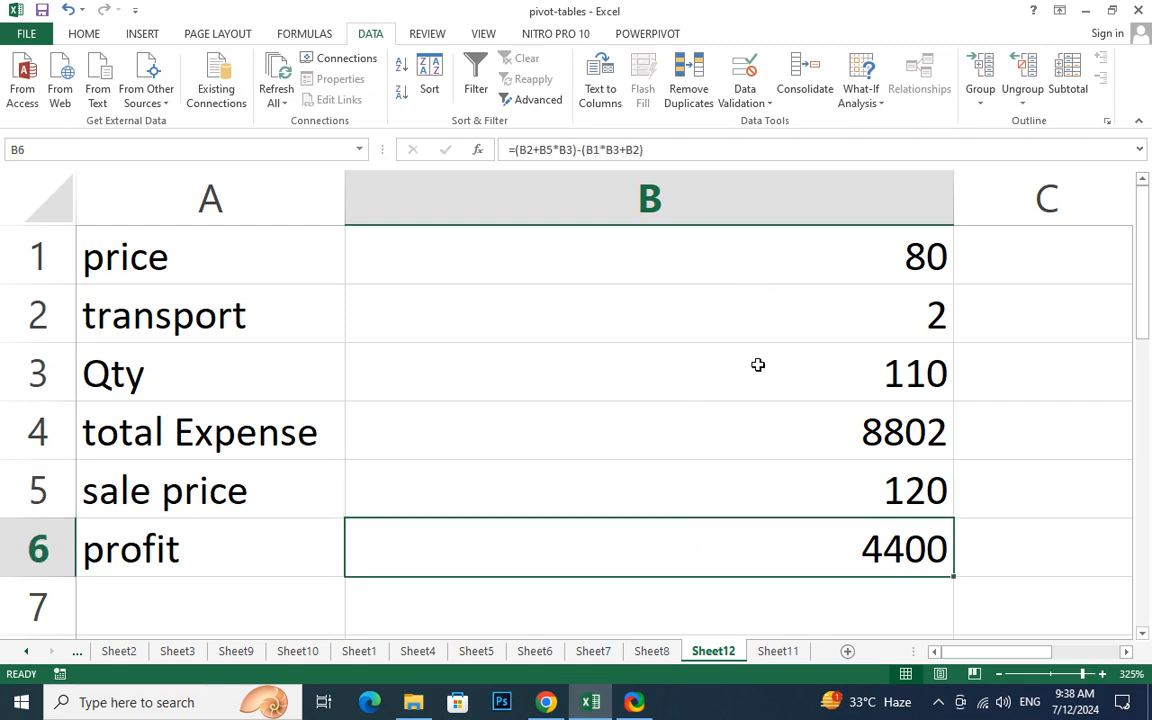
{"action": "left_click", "coordinate": [808, 369]}
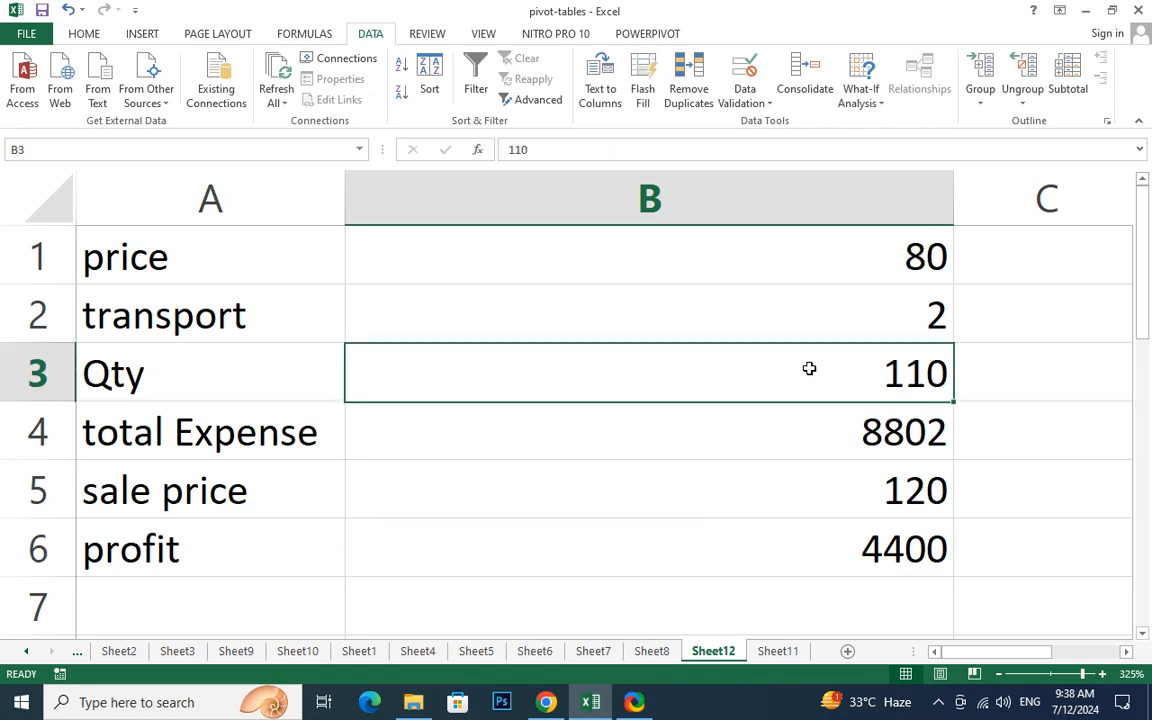
{"action": "type", "text": "10"}
{"action": "key", "text": "Return"}
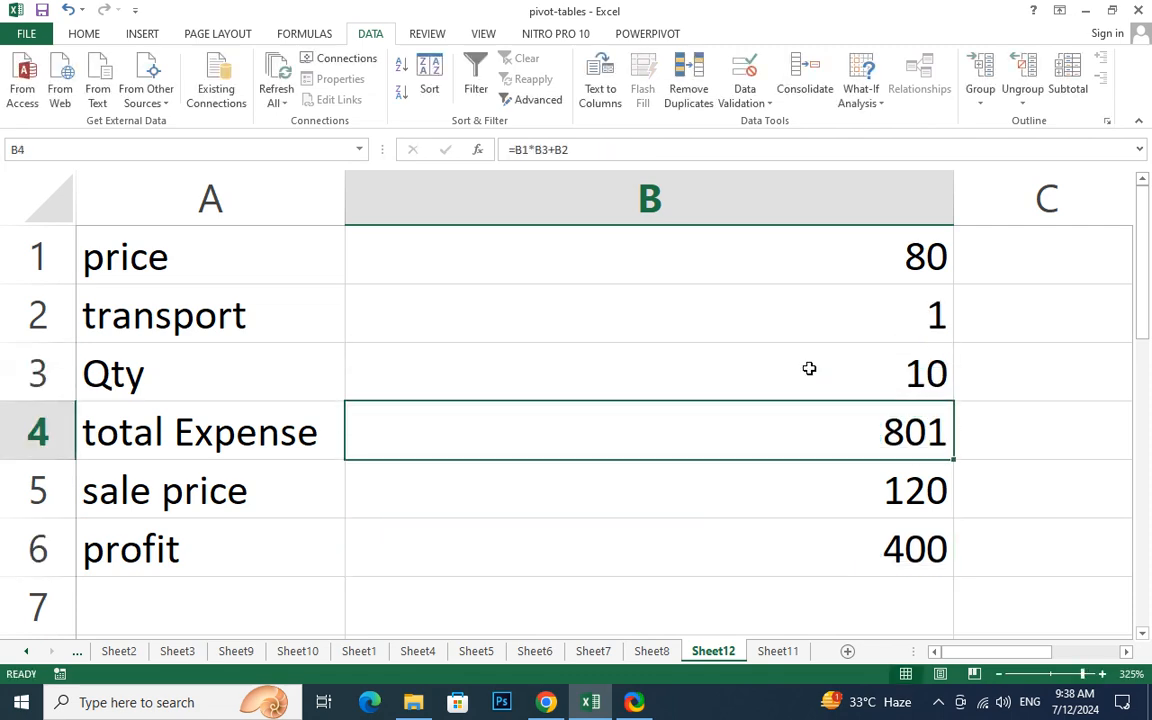
- Check the profit formula in B6 and set the quantity in B3 to 100
{"action": "scroll", "coordinate": [809, 369], "scroll_direction": "down", "scroll_amount": 1}
{"action": "left_click", "coordinate": [581, 375]}
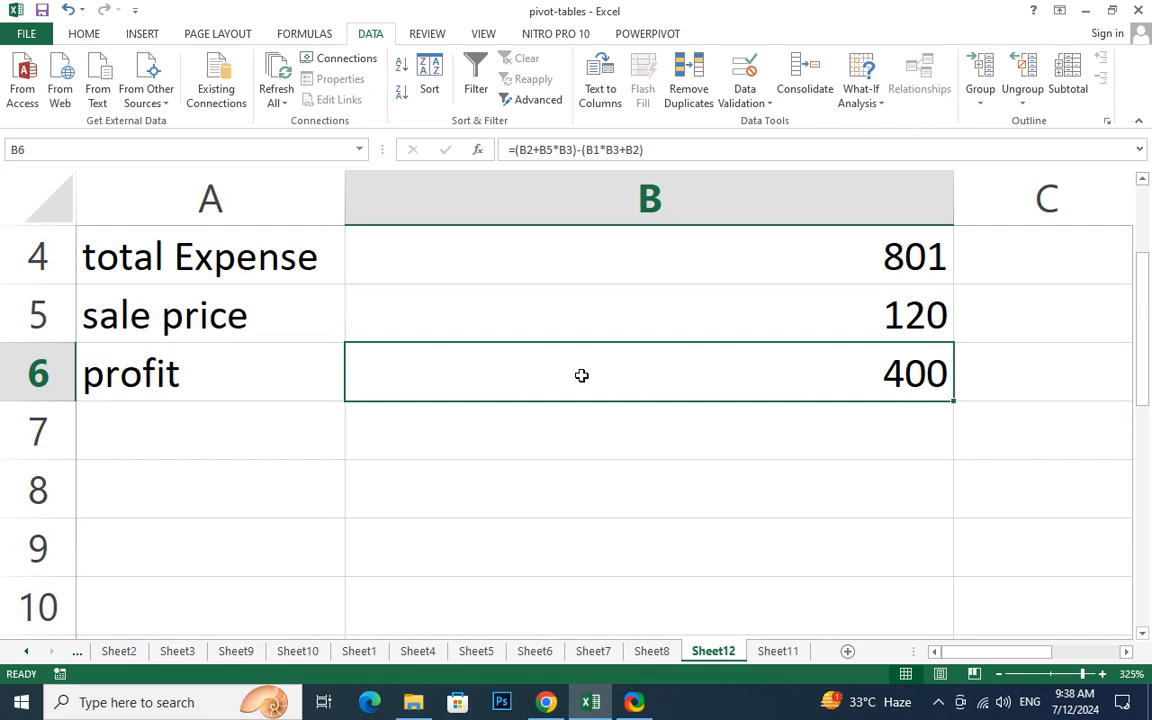
{"action": "scroll", "coordinate": [590, 374], "scroll_direction": "up", "scroll_amount": 1}
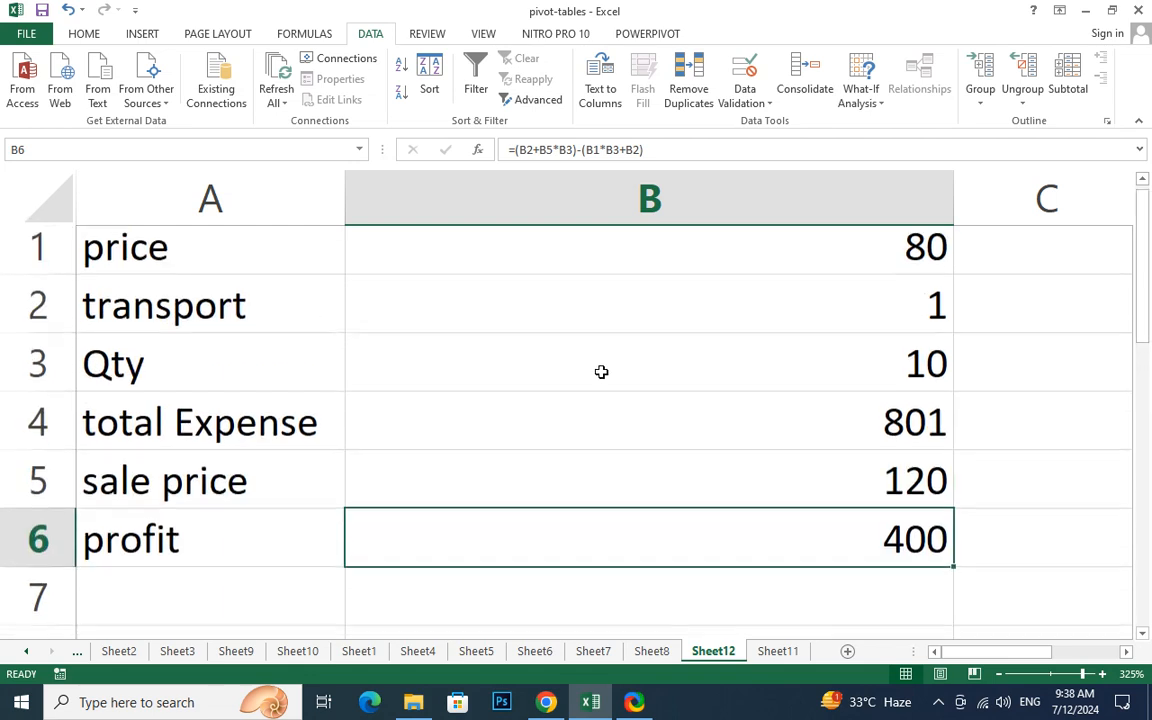
{"action": "left_click", "coordinate": [743, 367]}
{"action": "type", "text": "100"}
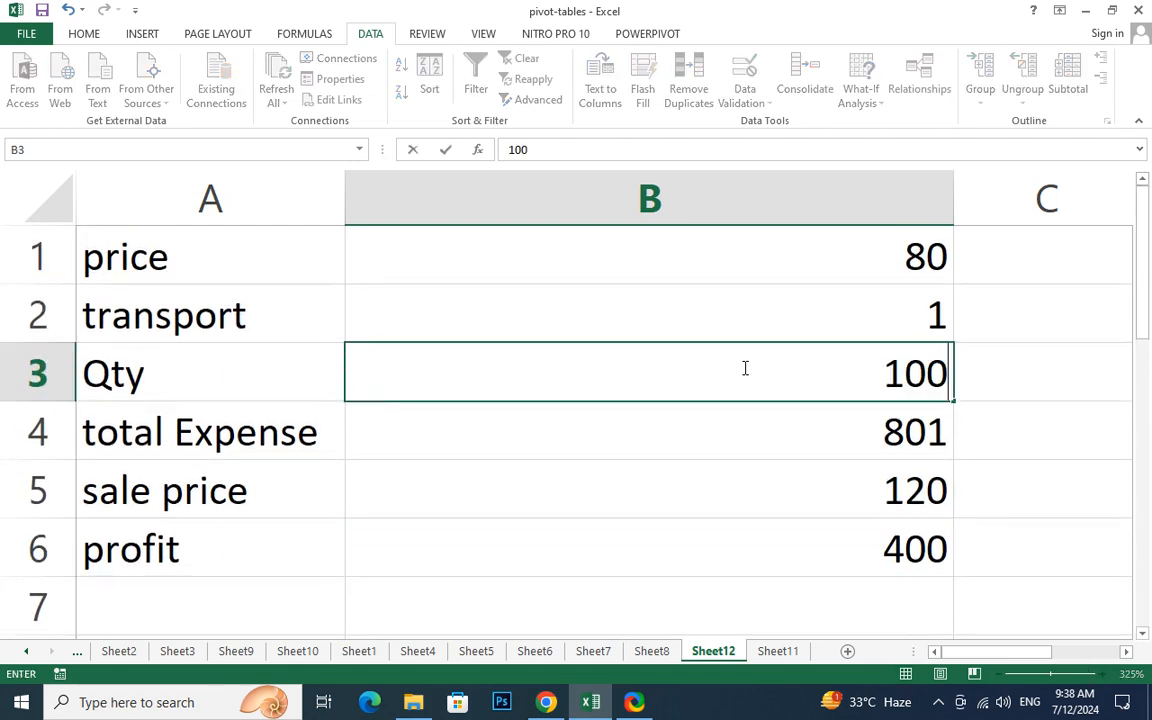
{"action": "key", "text": "Return"}
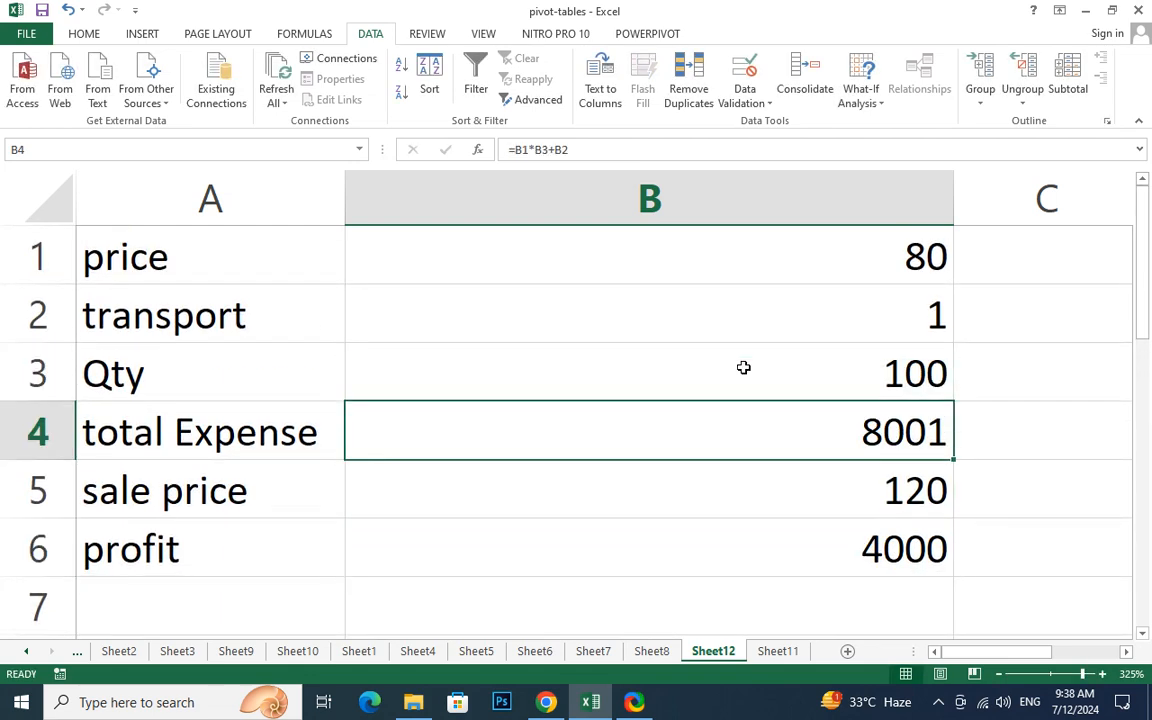
- Change the quantity in B3 to 101 to test the transport formula just above one full load
{"action": "left_click", "coordinate": [804, 377]}
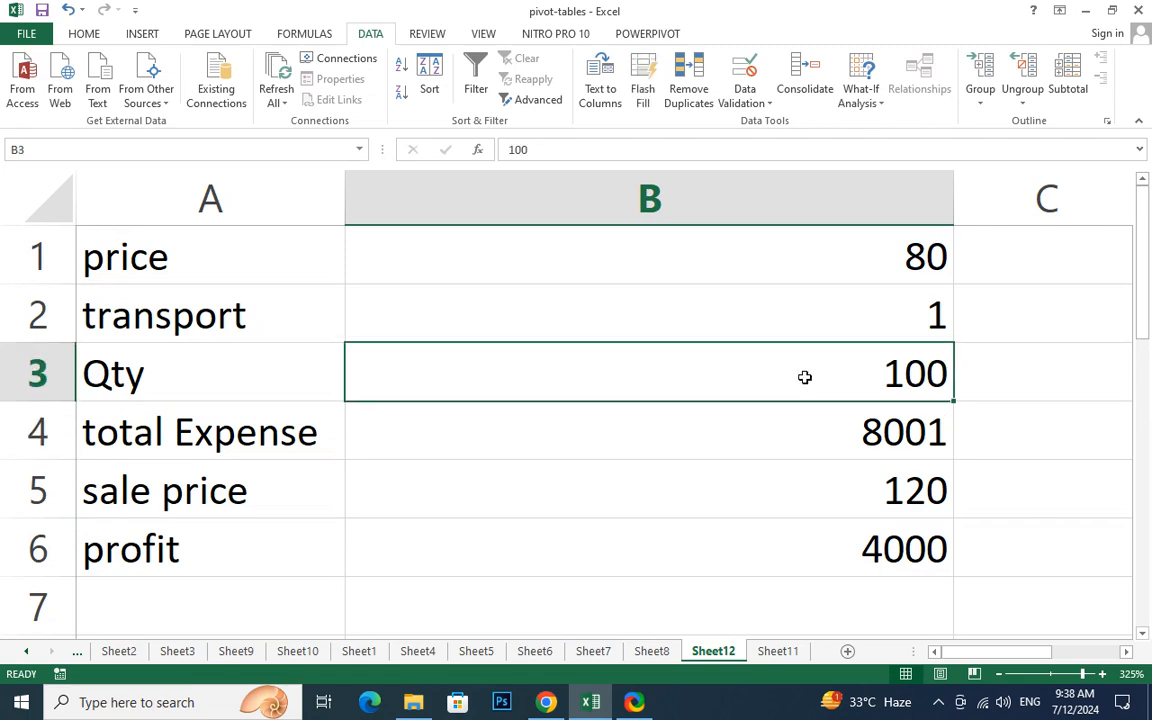
{"action": "key", "text": "F2"}
{"action": "key", "text": "BackSpace"}
{"action": "type", "text": "1"}
{"action": "key", "text": "Return"}
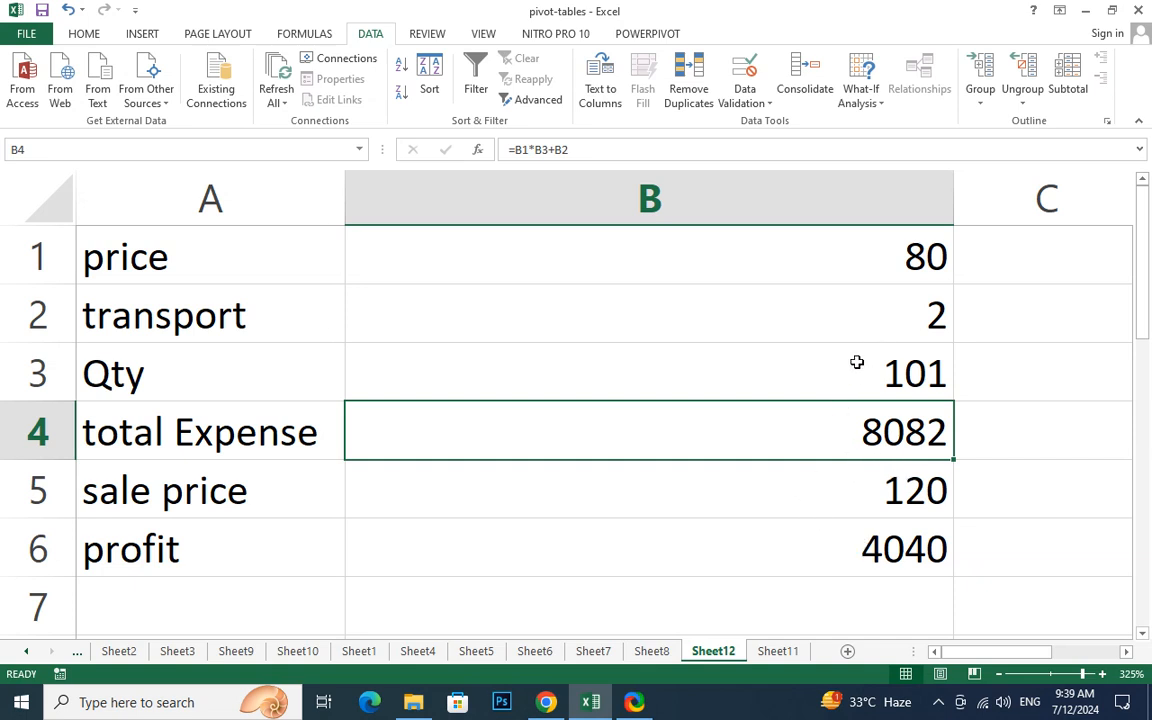
- Examine how the CEILING.MATH transport formula in B2 responds to the quantity in B3
{"action": "left_click", "coordinate": [603, 377]}
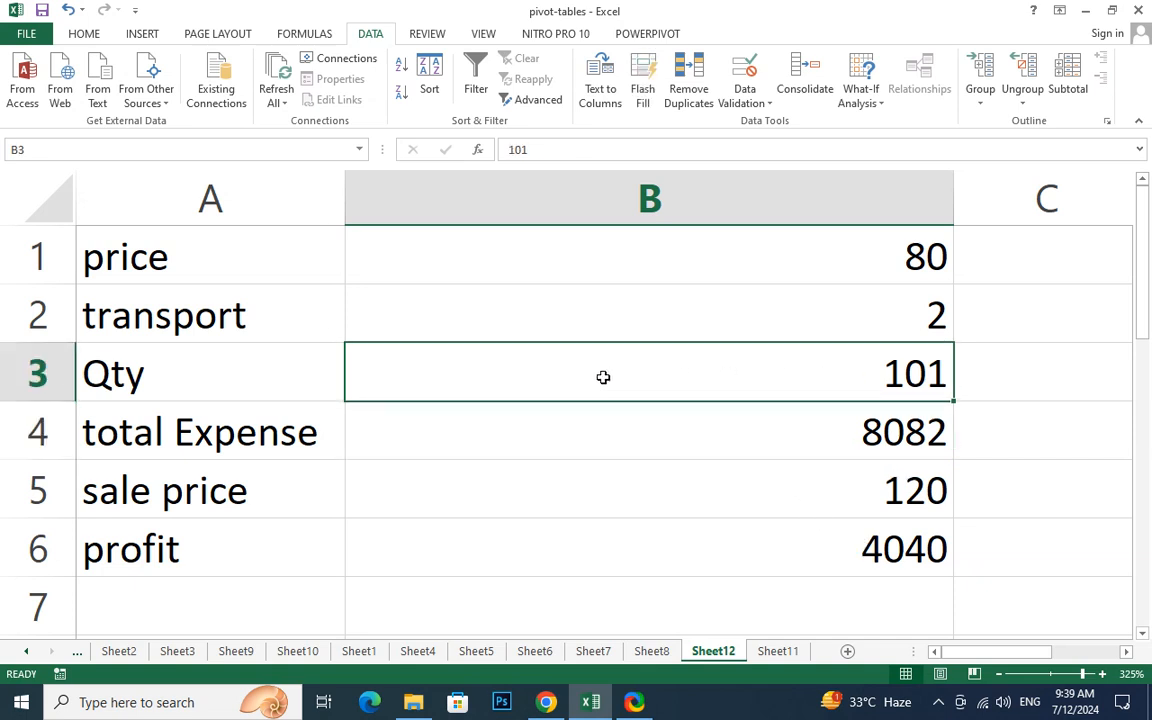
{"action": "left_click", "coordinate": [733, 320]}
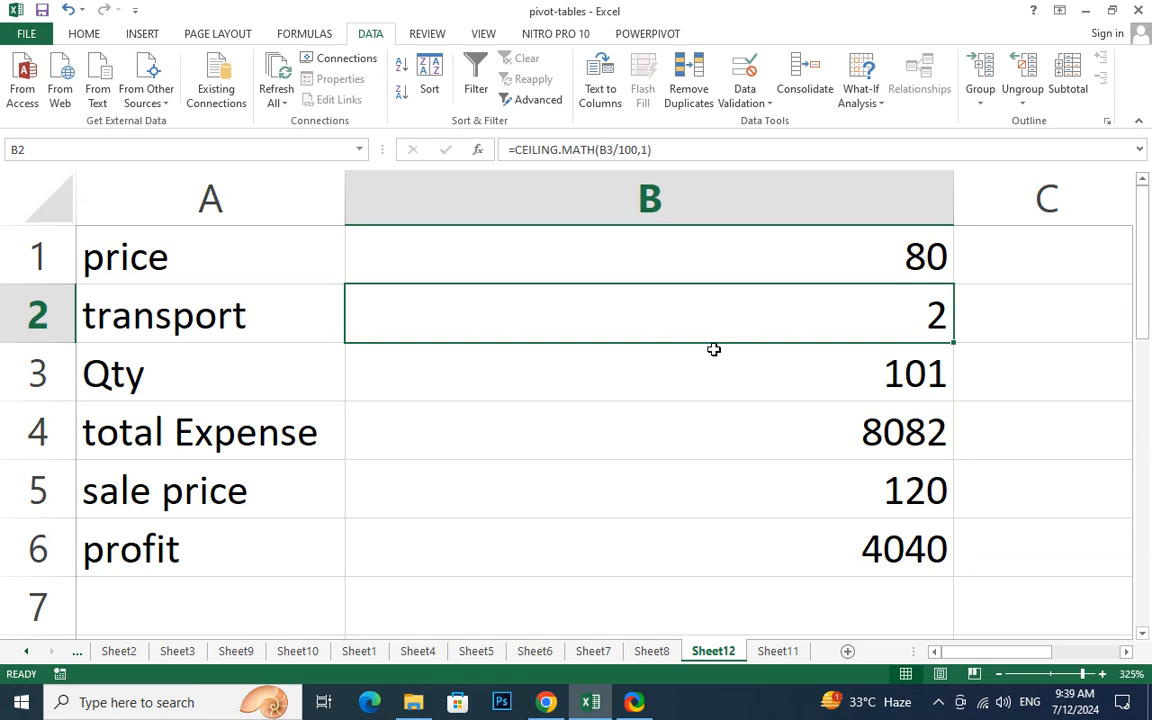
{"action": "left_click", "coordinate": [843, 384]}
{"action": "left_click", "coordinate": [841, 322]}
{"action": "left_click", "coordinate": [836, 393]}
{"action": "left_click", "coordinate": [556, 463]}
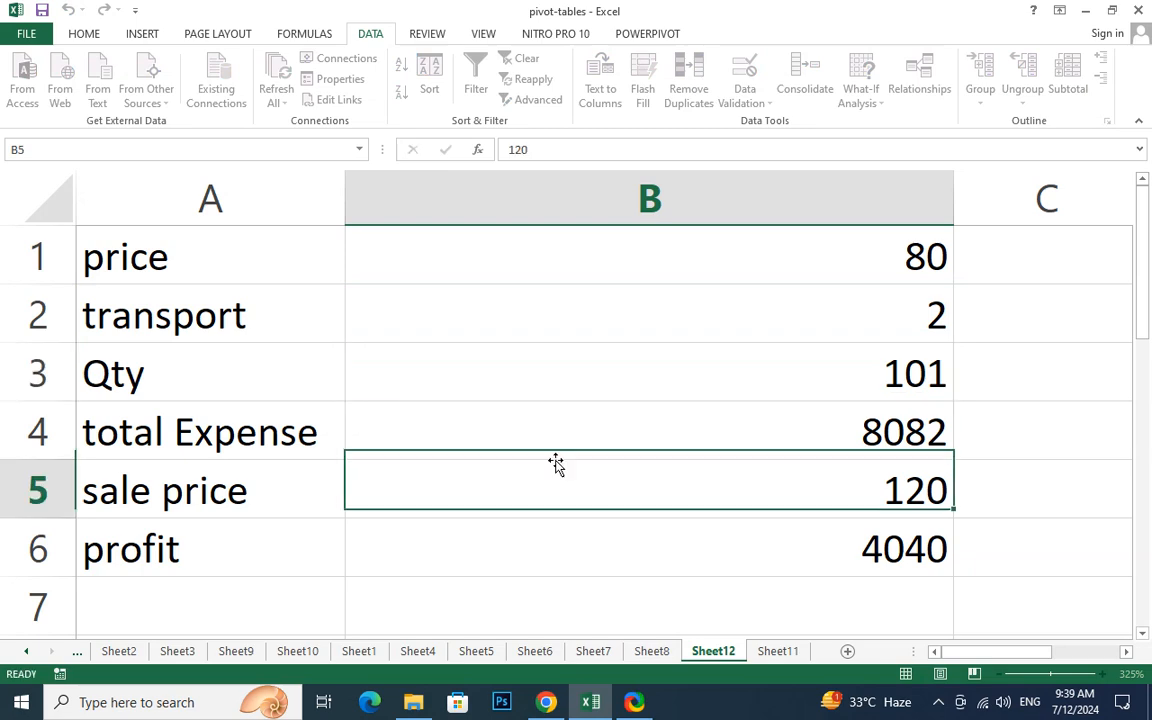
{"action": "left_click", "coordinate": [578, 372]}
{"action": "left_click", "coordinate": [629, 322]}
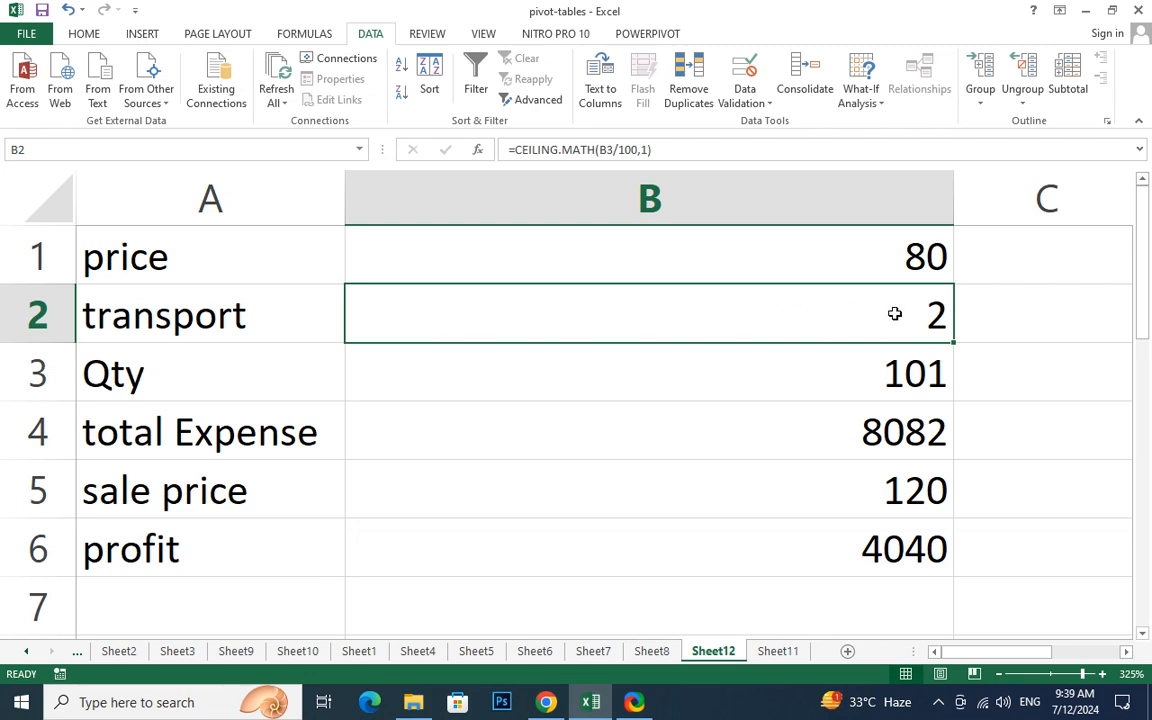
{"action": "left_click", "coordinate": [766, 365]}
{"action": "left_click", "coordinate": [779, 326]}
{"action": "left_click", "coordinate": [846, 381]}
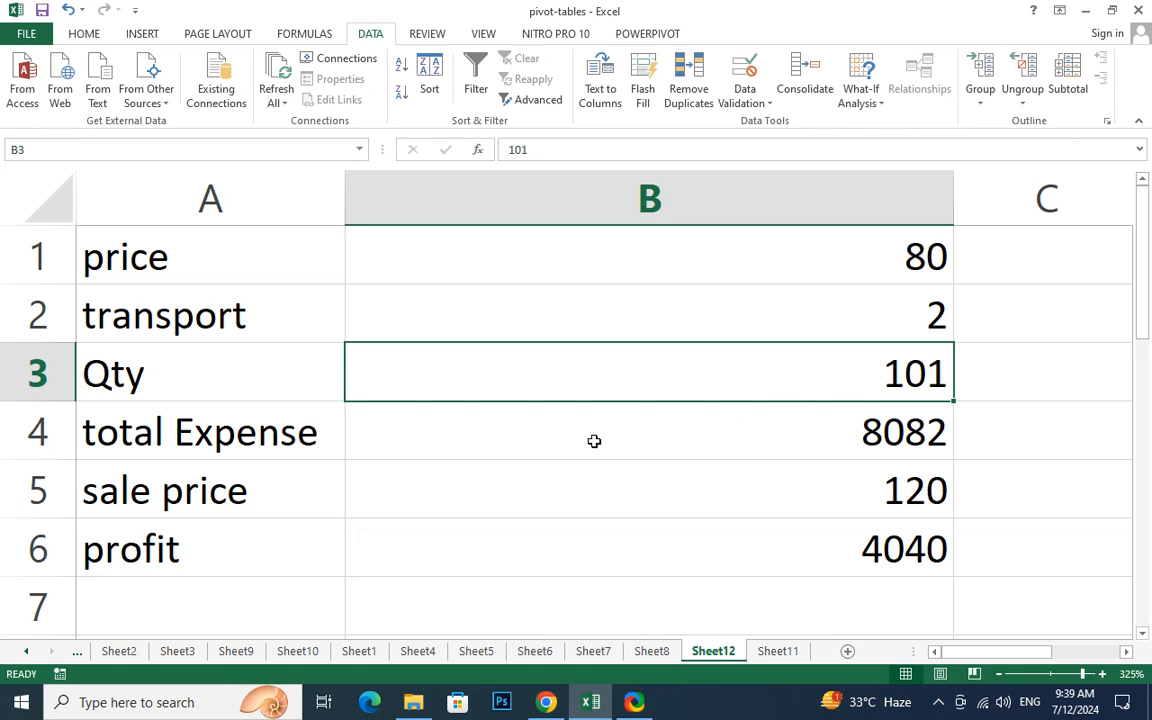
- Multiply the transport term by 100 in the total expense formula in B4, making it =B1*B3+B2*100
{"action": "left_click", "coordinate": [452, 434]}
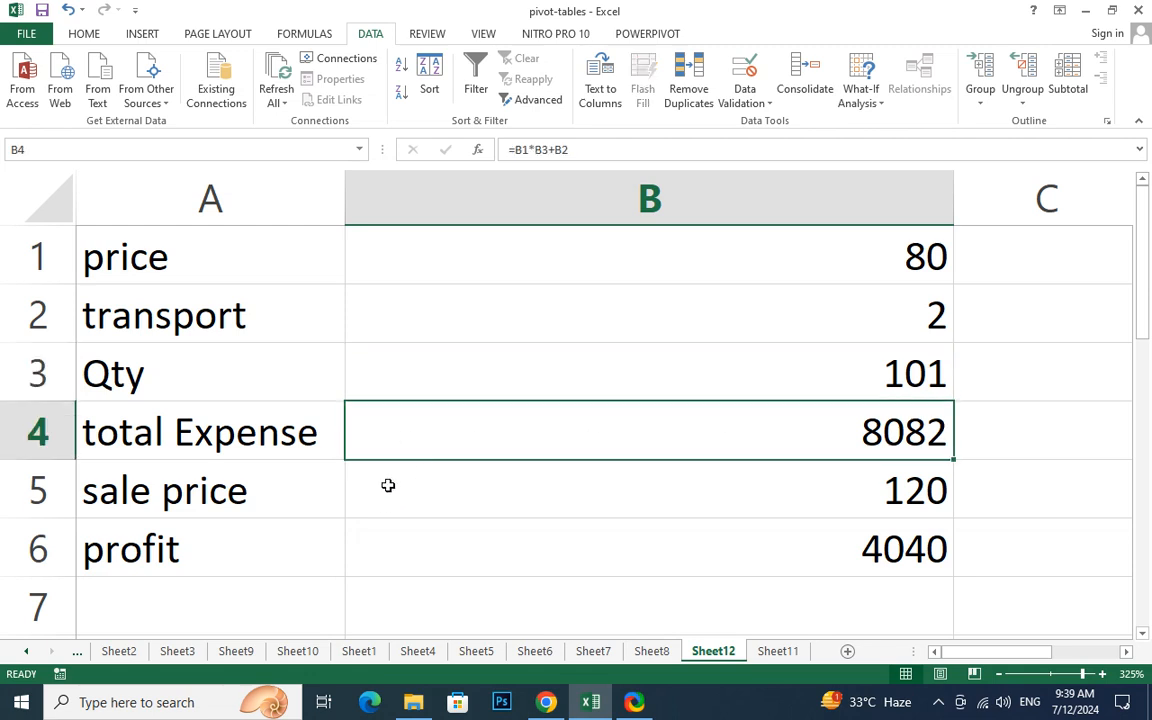
{"action": "double_click", "coordinate": [446, 451]}
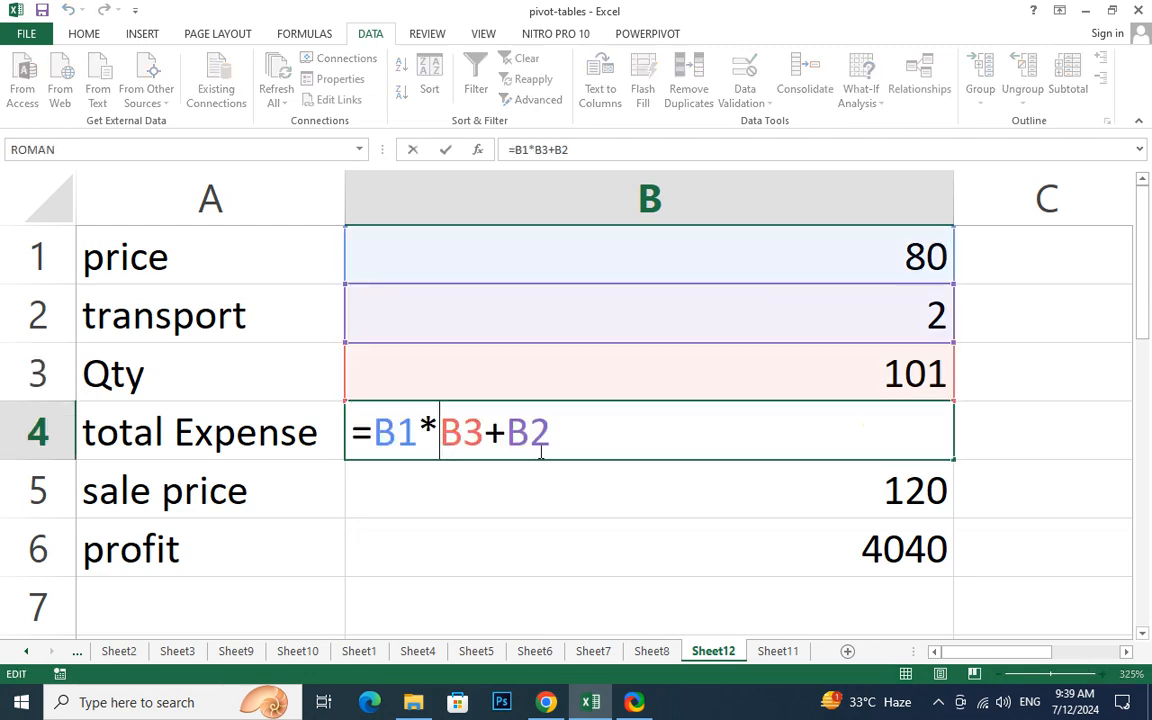
{"action": "left_click", "coordinate": [587, 428]}
{"action": "type", "text": "*100"}
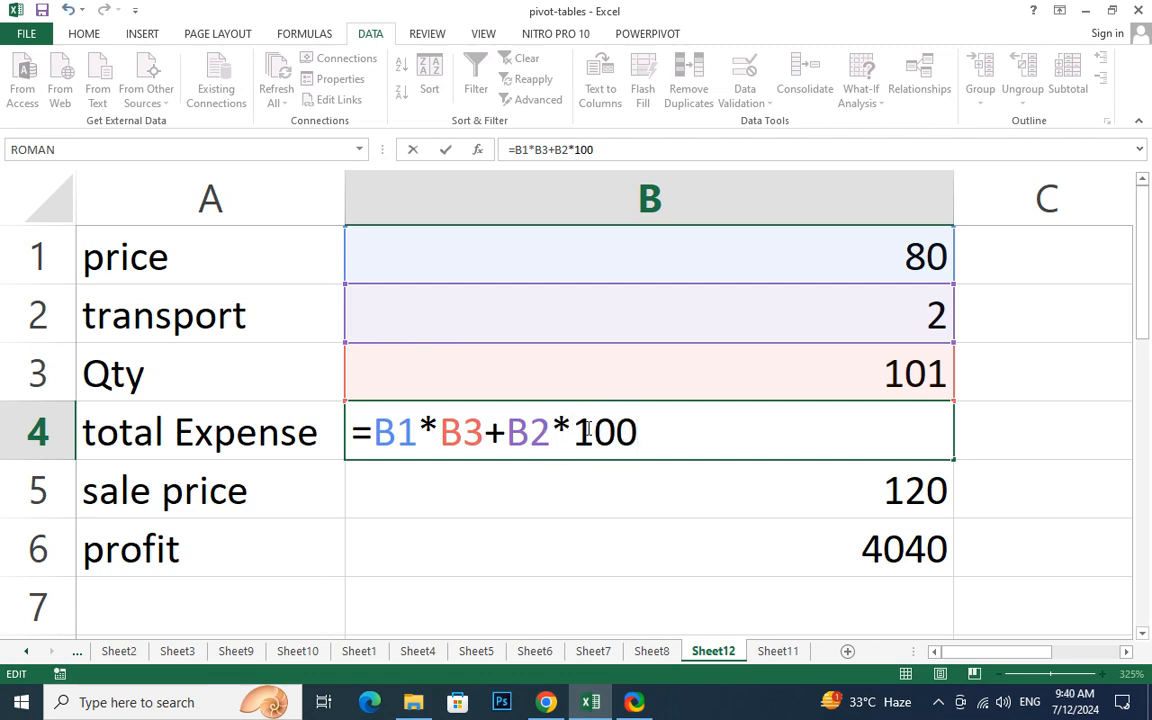
{"action": "key", "text": "Return"}
- Multiply both transport terms by 100 in the profit formula in B6, making it =(B2*100+B5*B3)-(B1*B3+B2*100)
{"action": "double_click", "coordinate": [540, 540]}
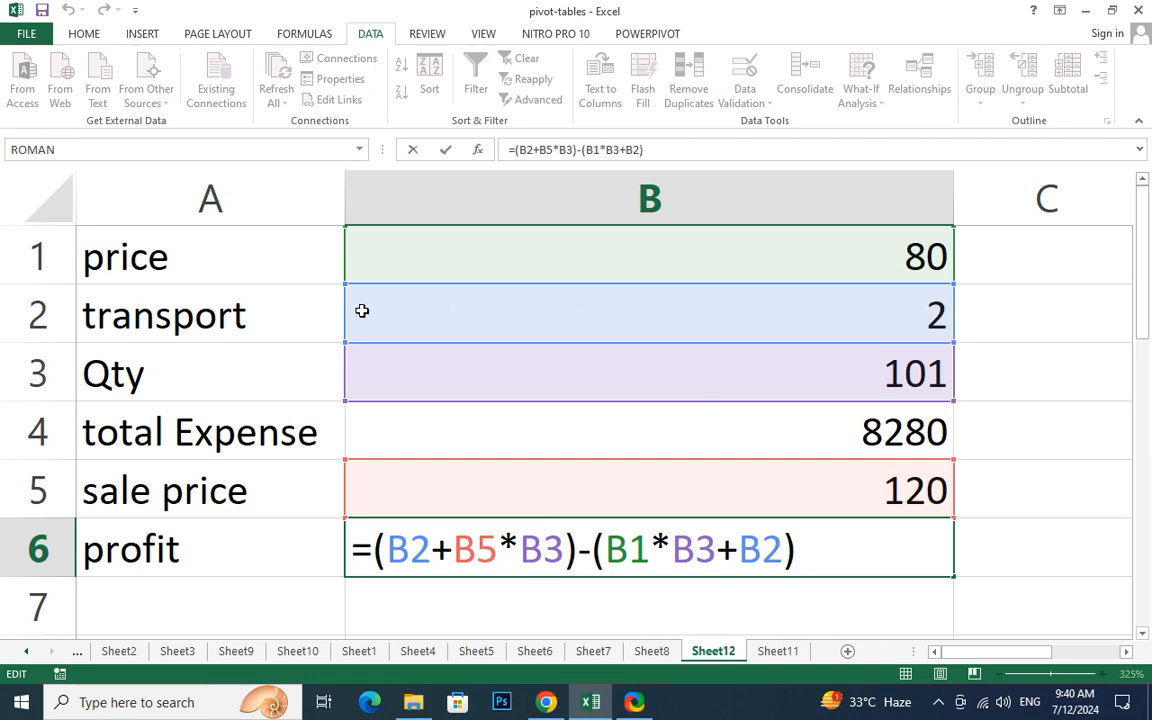
{"action": "left_click", "coordinate": [431, 540]}
{"action": "type", "text": "*100"}
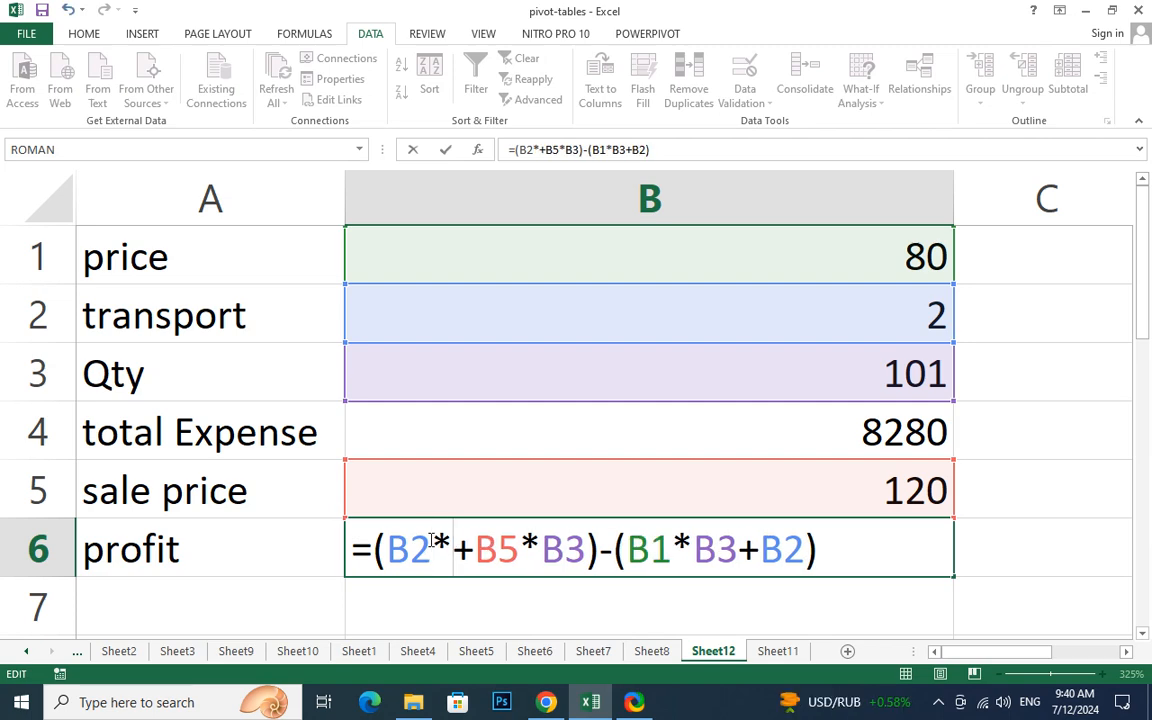
{"action": "left_click", "coordinate": [880, 541]}
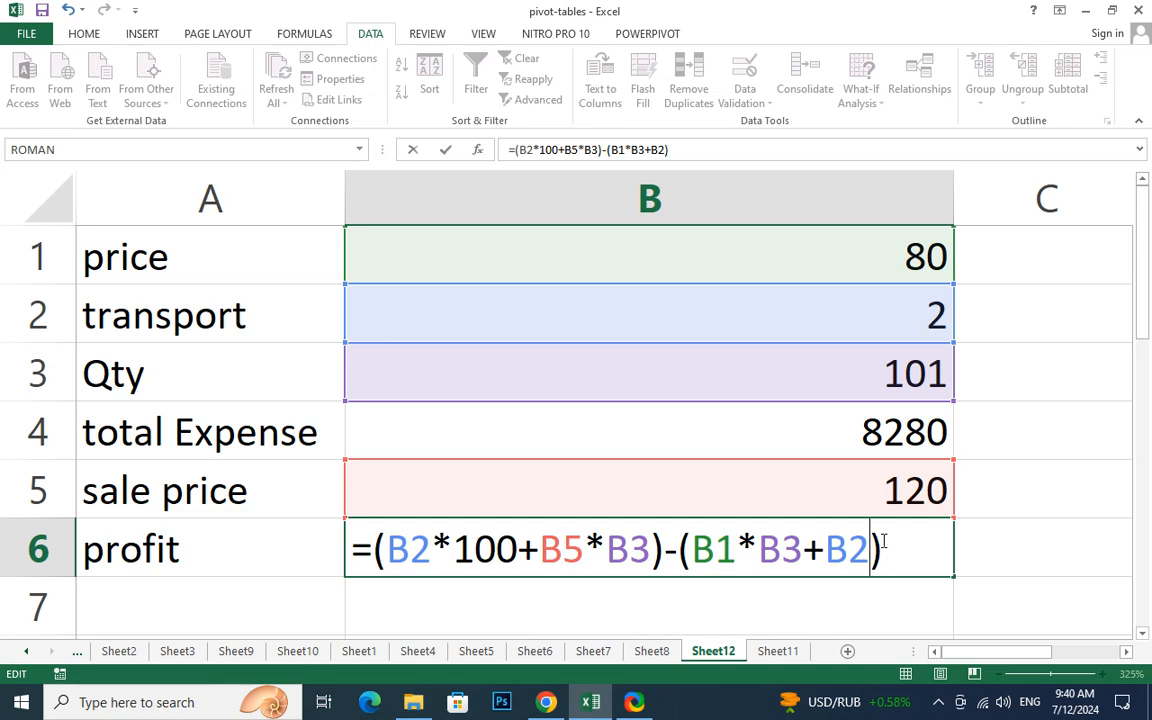
{"action": "type", "text": "*100"}
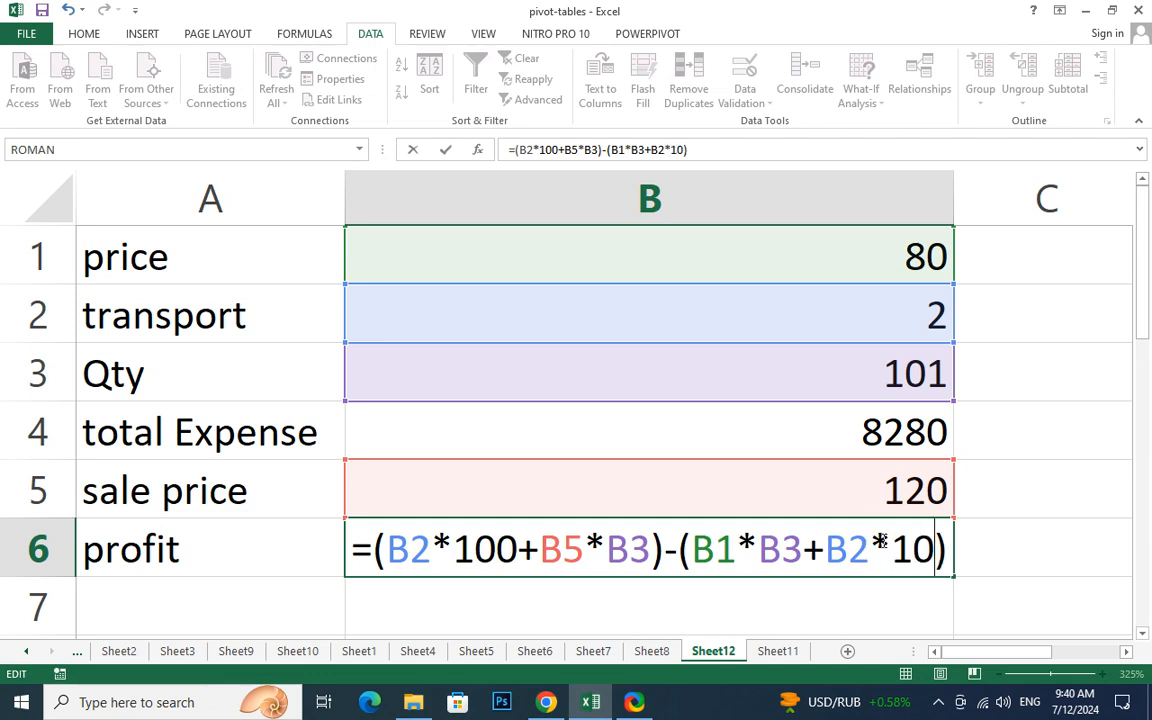
{"action": "key", "text": "Return"}
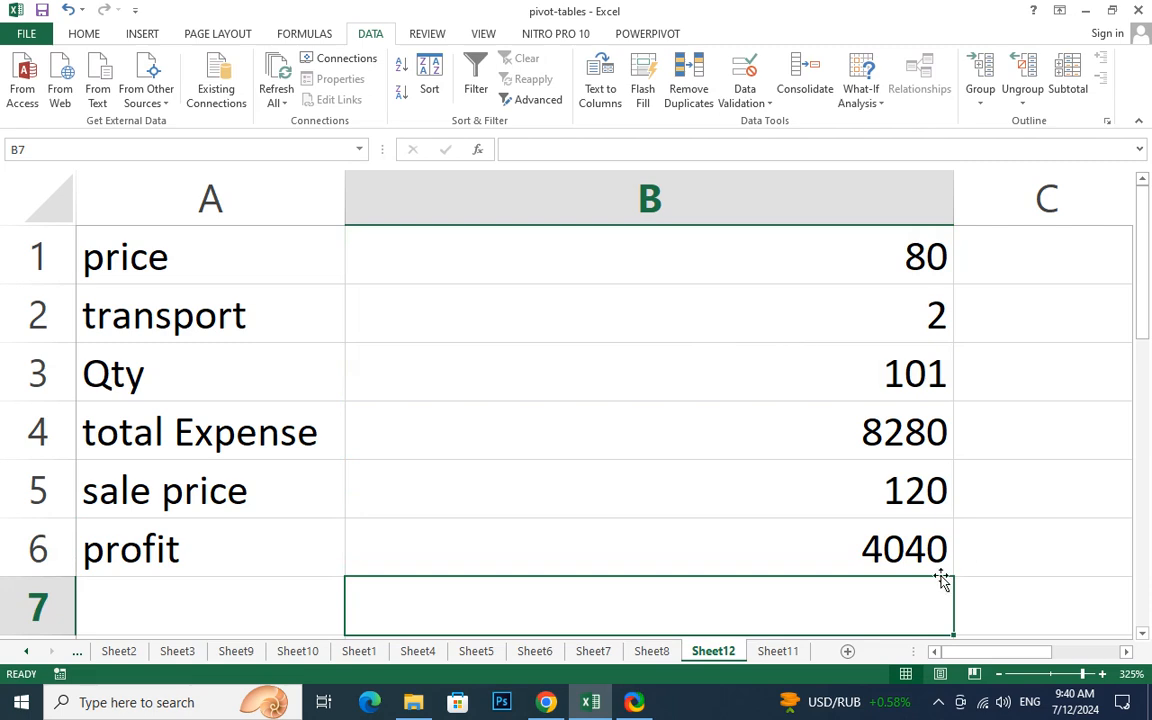
- Check the profit and transport cells and set the quantity in B3 to 100 to test the revised formulas
{"action": "left_click", "coordinate": [805, 548]}
{"action": "left_click", "coordinate": [823, 317]}
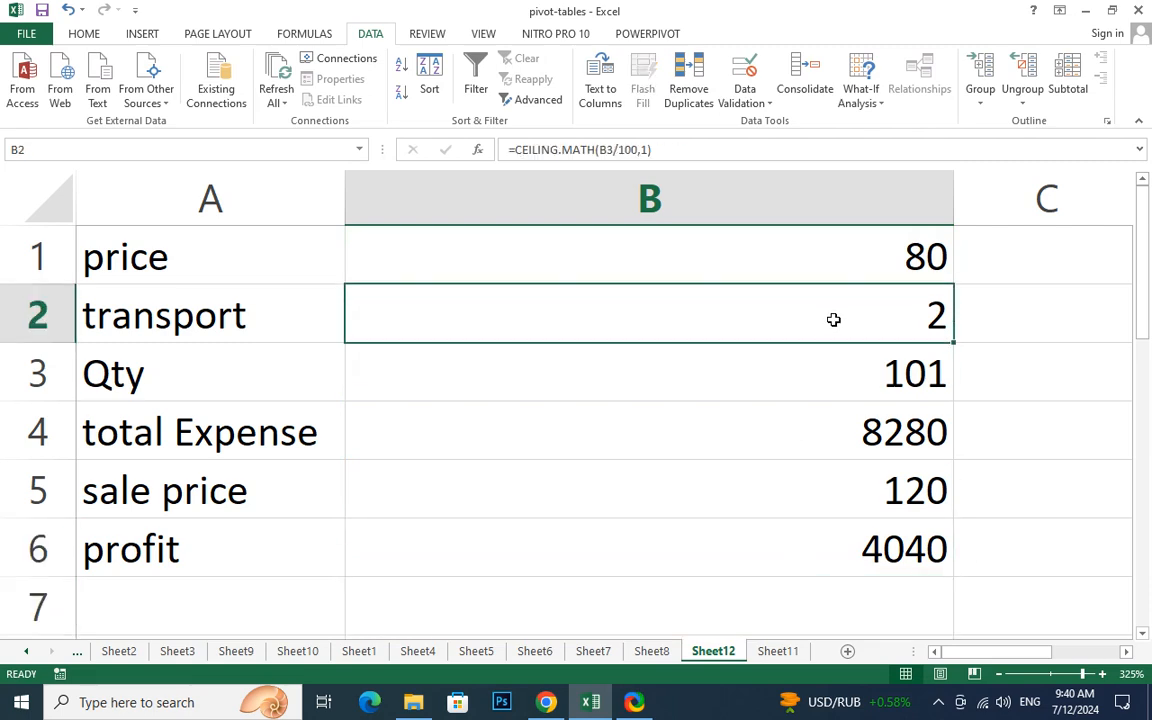
{"action": "double_click", "coordinate": [861, 375]}
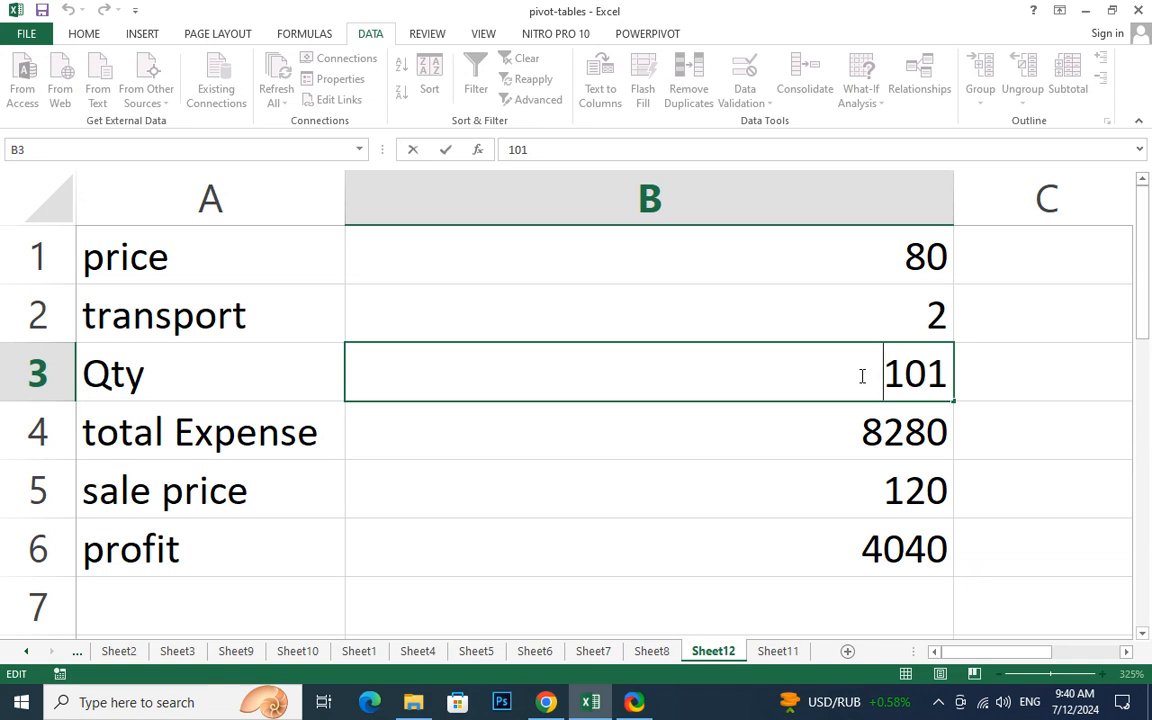
{"action": "type", "text": "1"}
{"action": "key", "text": "Delete"}
{"action": "key", "text": "Delete"}
{"action": "key", "text": "Delete"}
{"action": "type", "text": "00"}
{"action": "key", "text": "Return"}
- Test the revised expense and profit formulas with a quantity of 101 in B3
{"action": "left_click", "coordinate": [861, 375]}
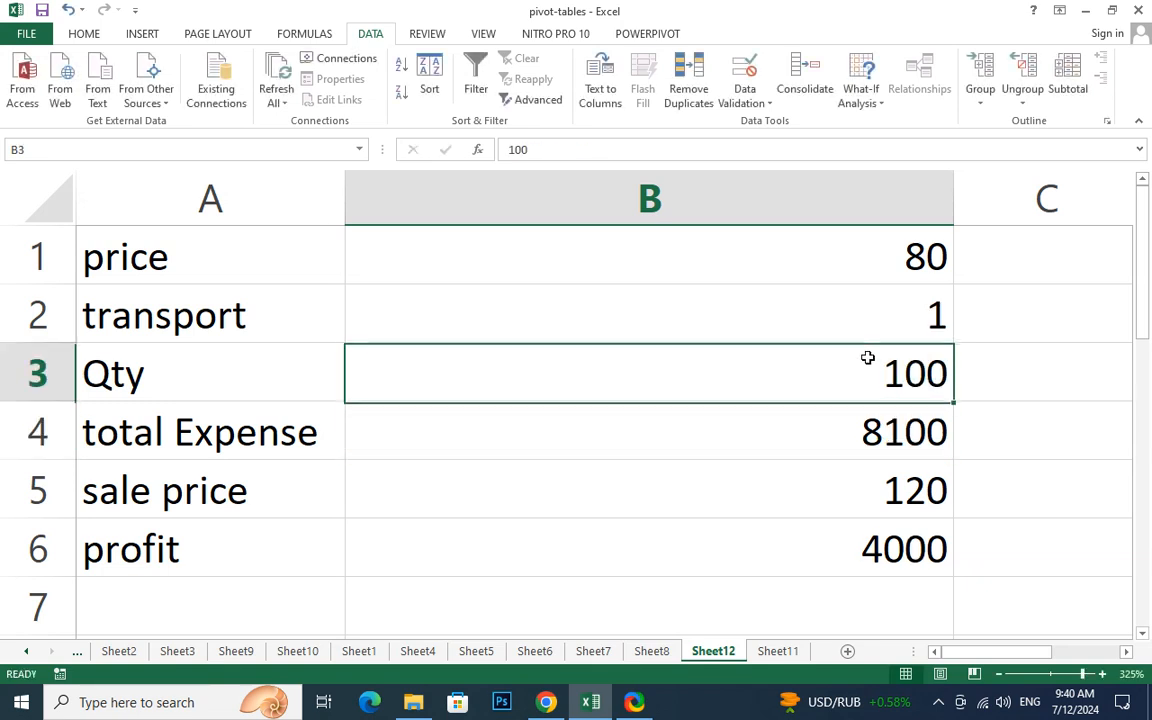
{"action": "key", "text": "F2"}
{"action": "key", "text": "BackSpace"}
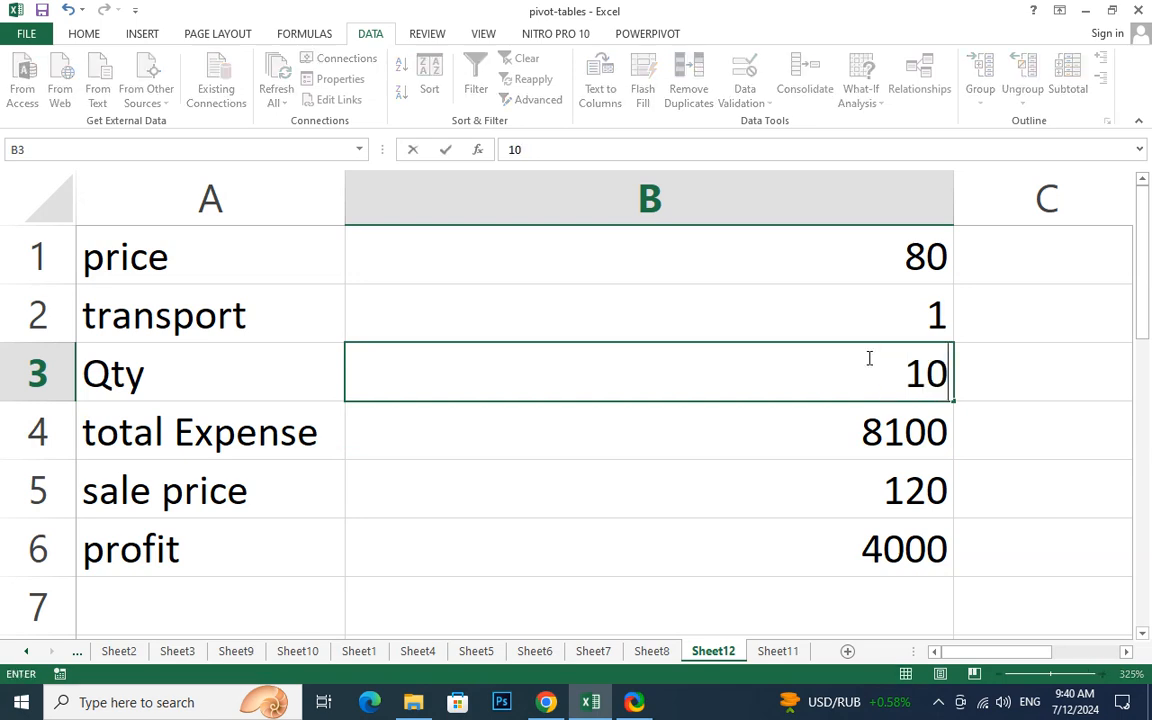
{"action": "type", "text": "1"}
{"action": "key", "text": "Return"}
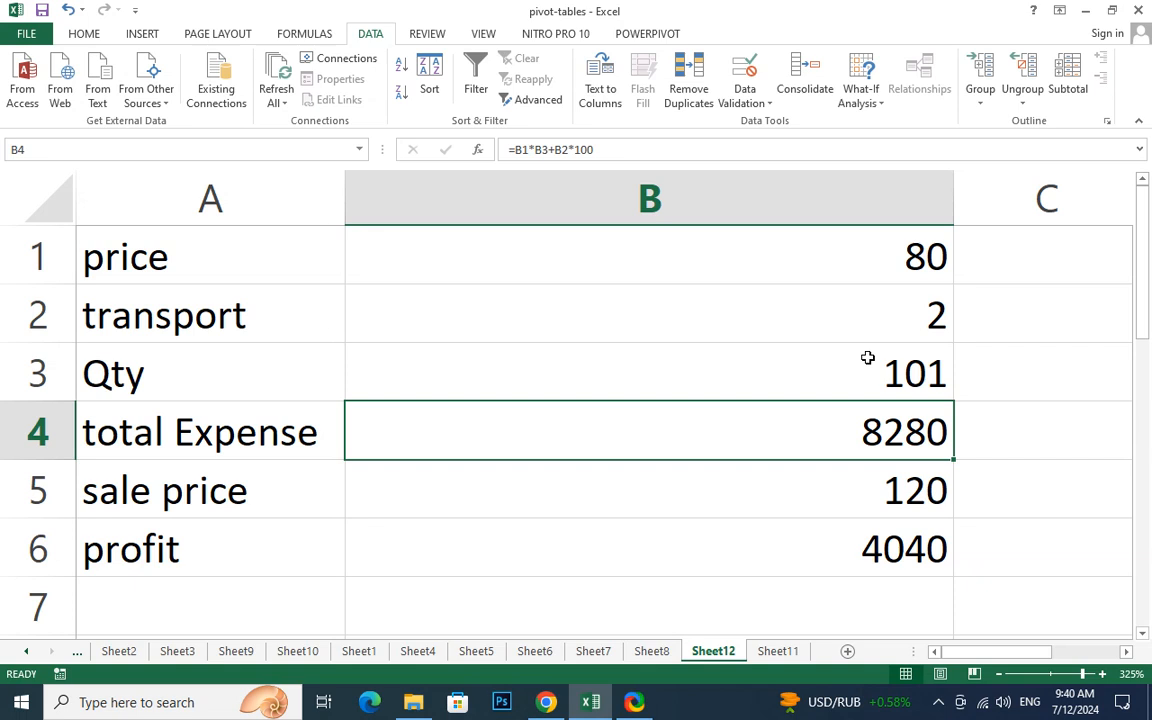
- Set the quantity in B3 to 110 and check the profit formula in B6
{"action": "left_click", "coordinate": [867, 357]}
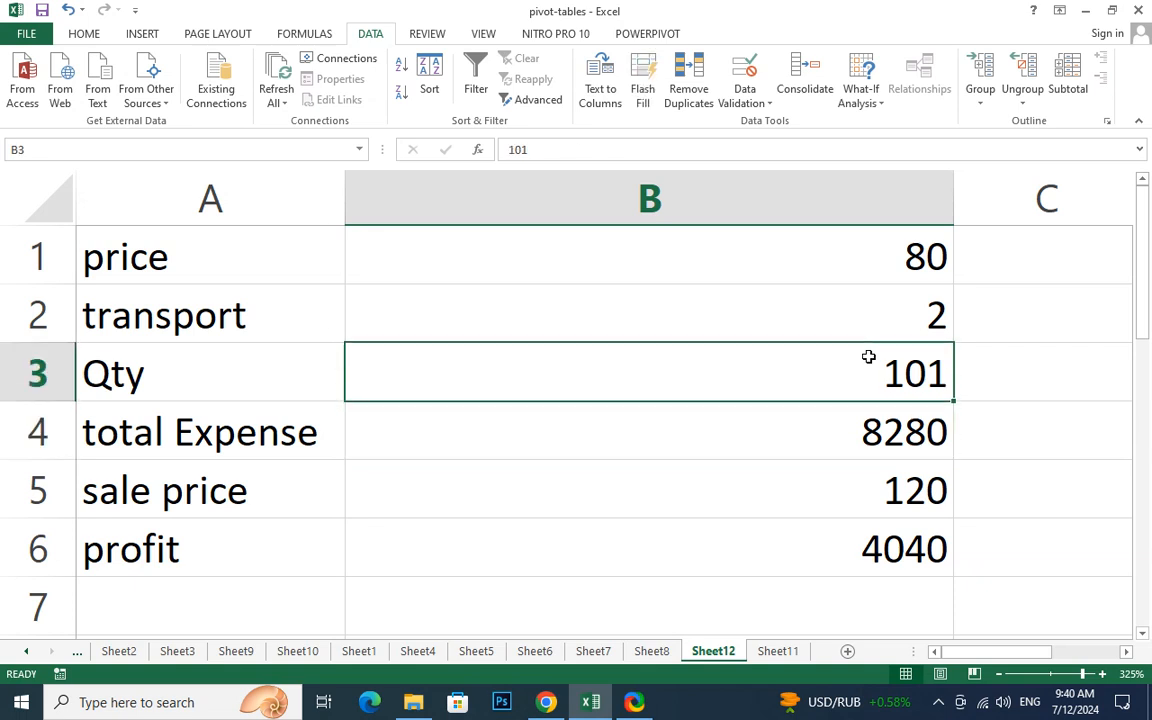
{"action": "type", "text": "110"}
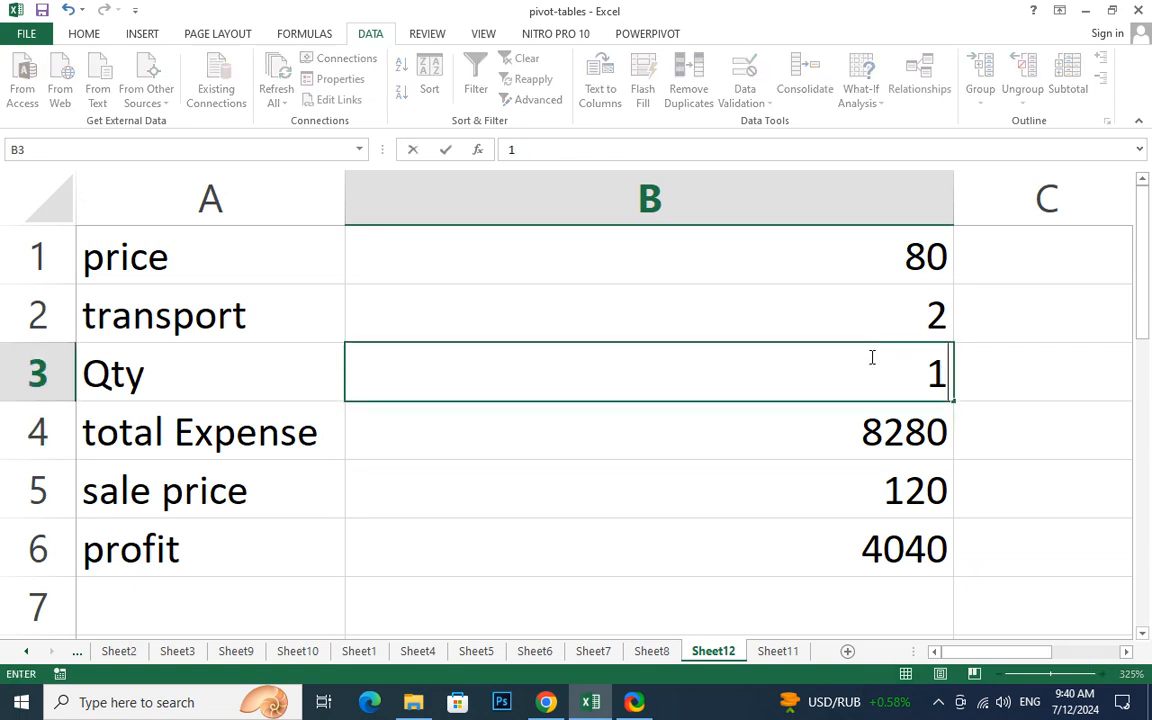
{"action": "key", "text": "Return"}
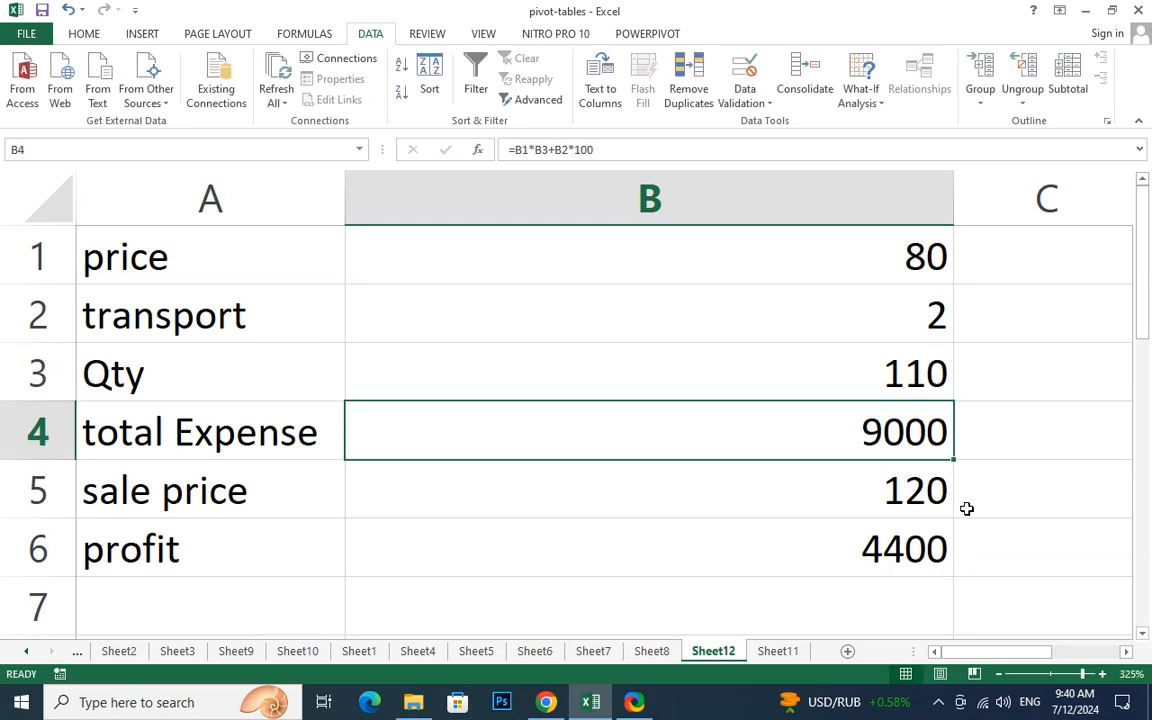
{"action": "left_click", "coordinate": [874, 562]}
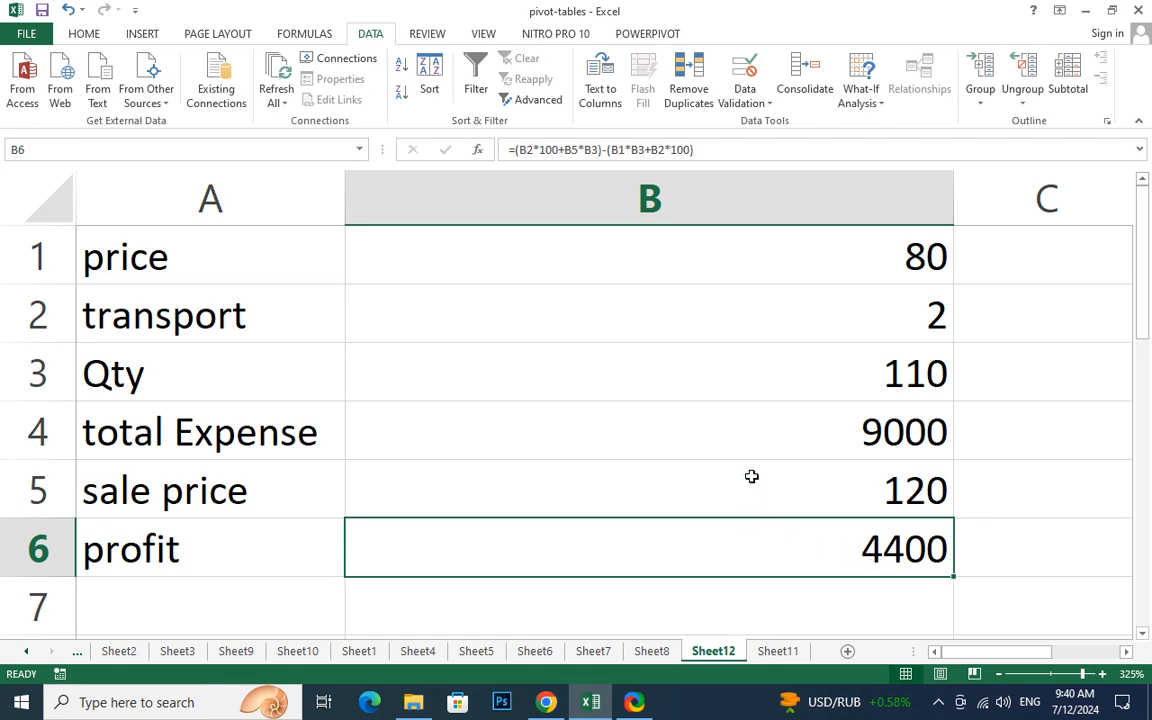
- Narrow column B to fit the short values of the price and profit table
{"action": "scroll", "coordinate": [735, 472], "scroll_direction": "down", "scroll_amount": 1}
{"action": "scroll", "coordinate": [735, 472], "scroll_direction": "down", "scroll_amount": 5}
{"action": "scroll", "coordinate": [735, 472], "scroll_direction": "up", "scroll_amount": 1}
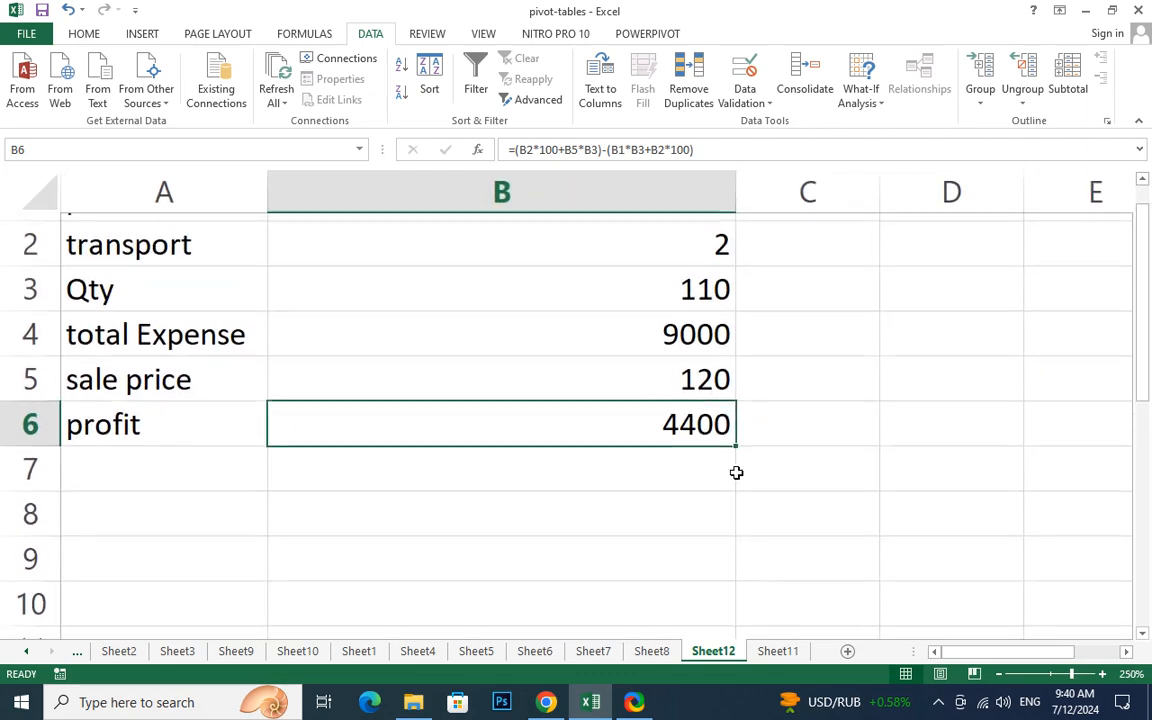
{"action": "scroll", "coordinate": [509, 455], "scroll_direction": "down", "scroll_amount": 1}
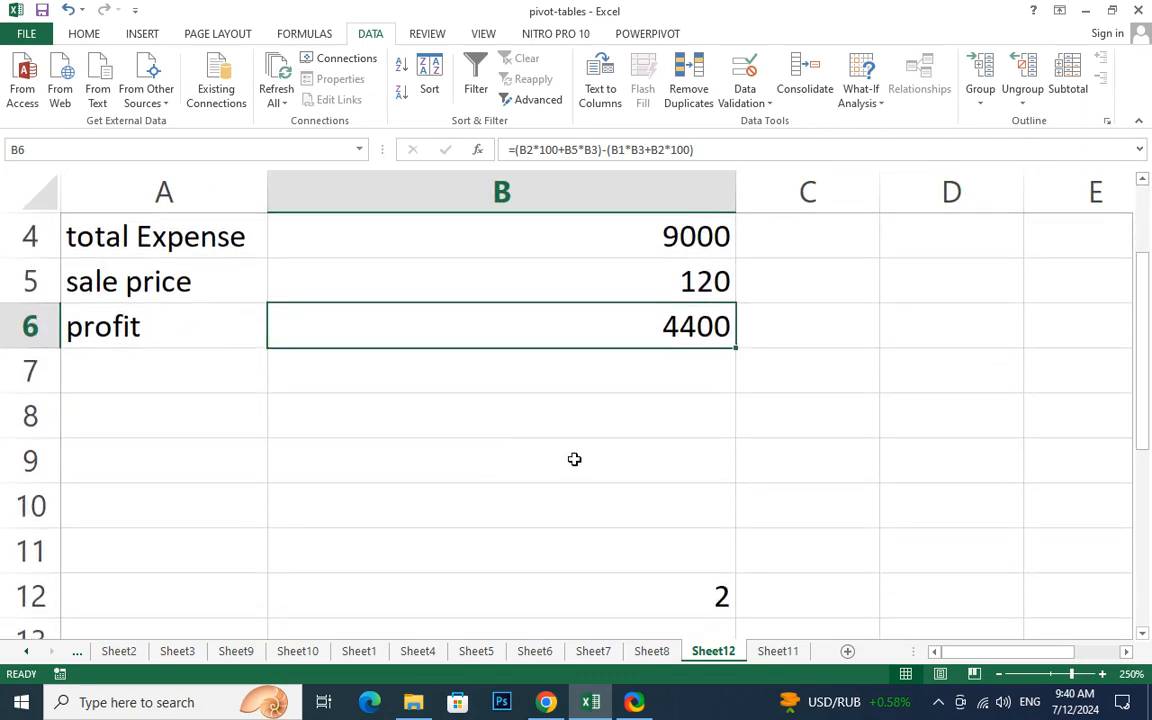
{"action": "scroll", "coordinate": [574, 459], "scroll_direction": "up", "scroll_amount": 1}
{"action": "scroll", "coordinate": [574, 459], "scroll_direction": "down", "scroll_amount": 4}
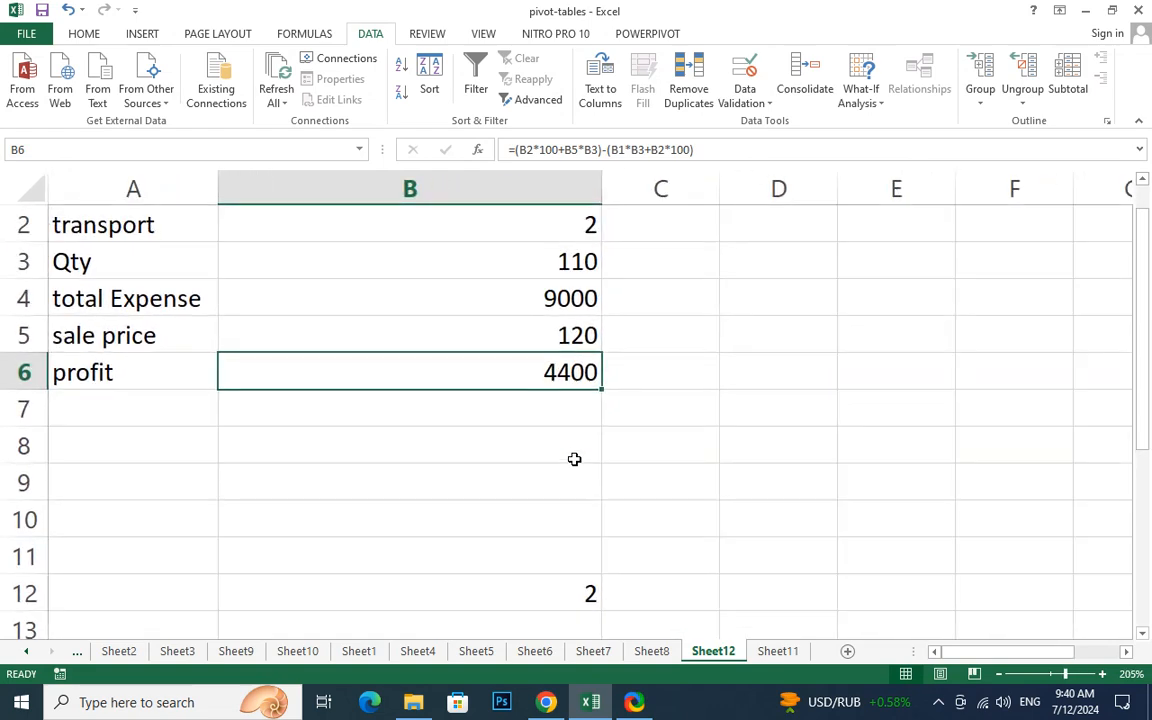
{"action": "scroll", "coordinate": [574, 459], "scroll_direction": "down", "scroll_amount": 2}
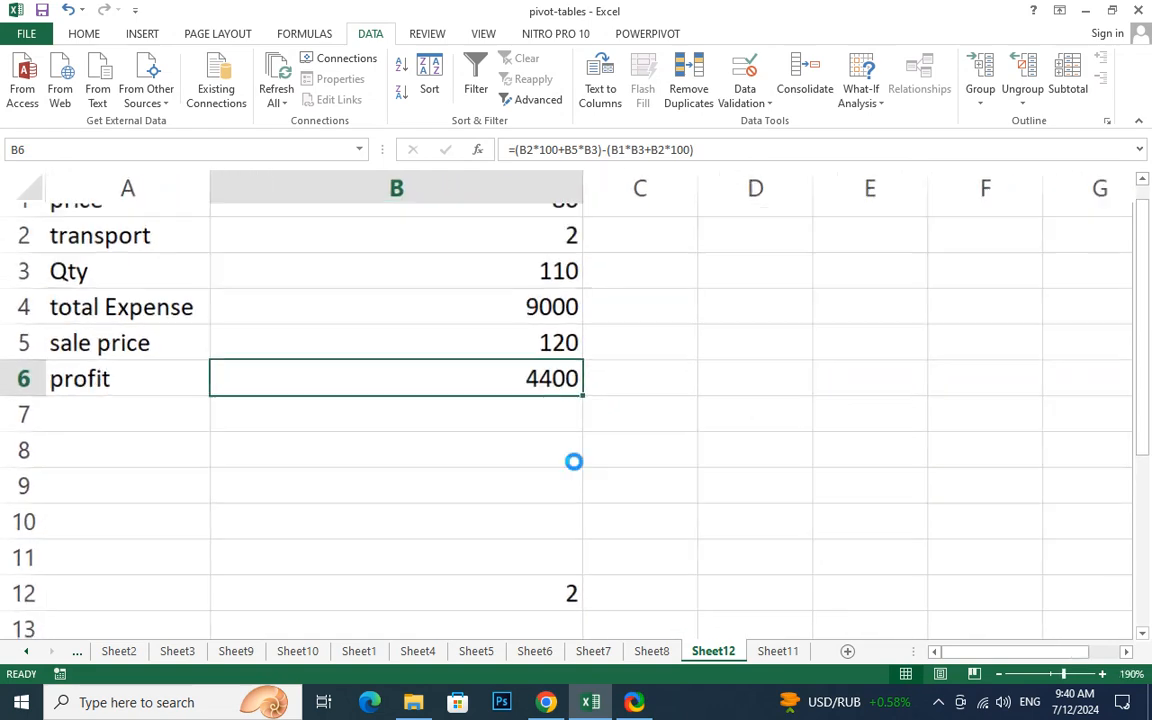
{"action": "left_click_drag", "start_coordinate": [508, 190], "coordinate": [352, 190]}
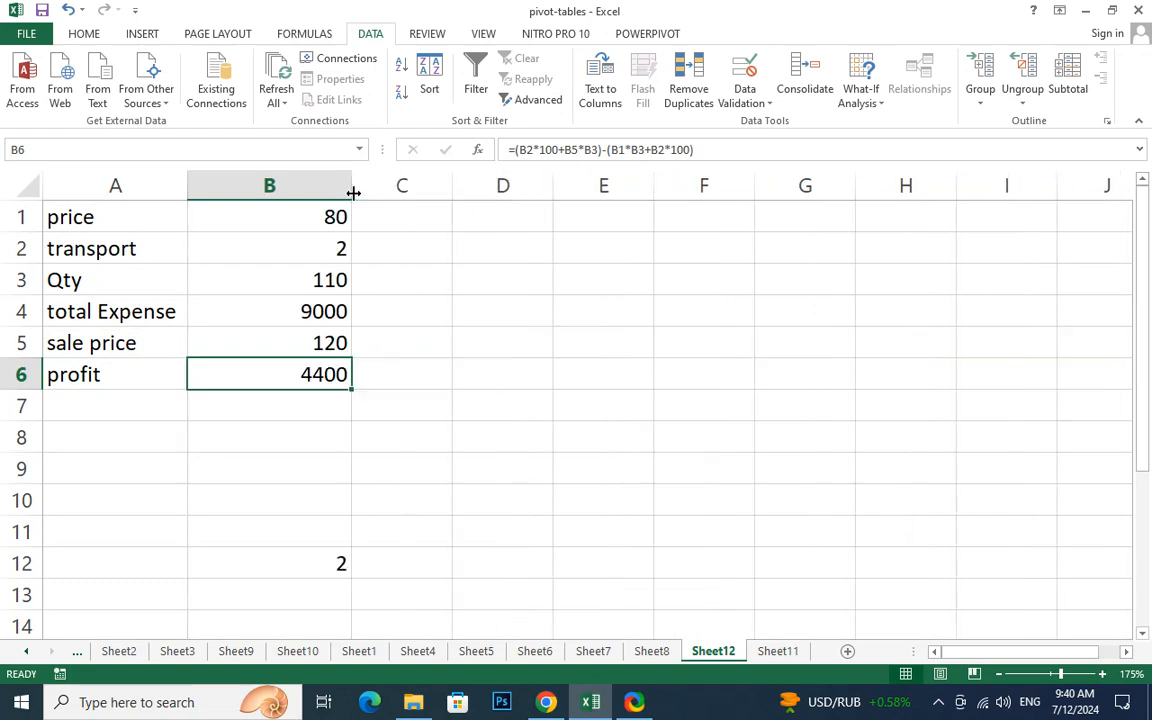
- Open the Scenario Manager with profit cell B6 selected and begin adding a scenario
{"action": "left_click", "coordinate": [268, 410]}
{"action": "left_click", "coordinate": [277, 364]}
{"action": "left_click", "coordinate": [868, 104]}
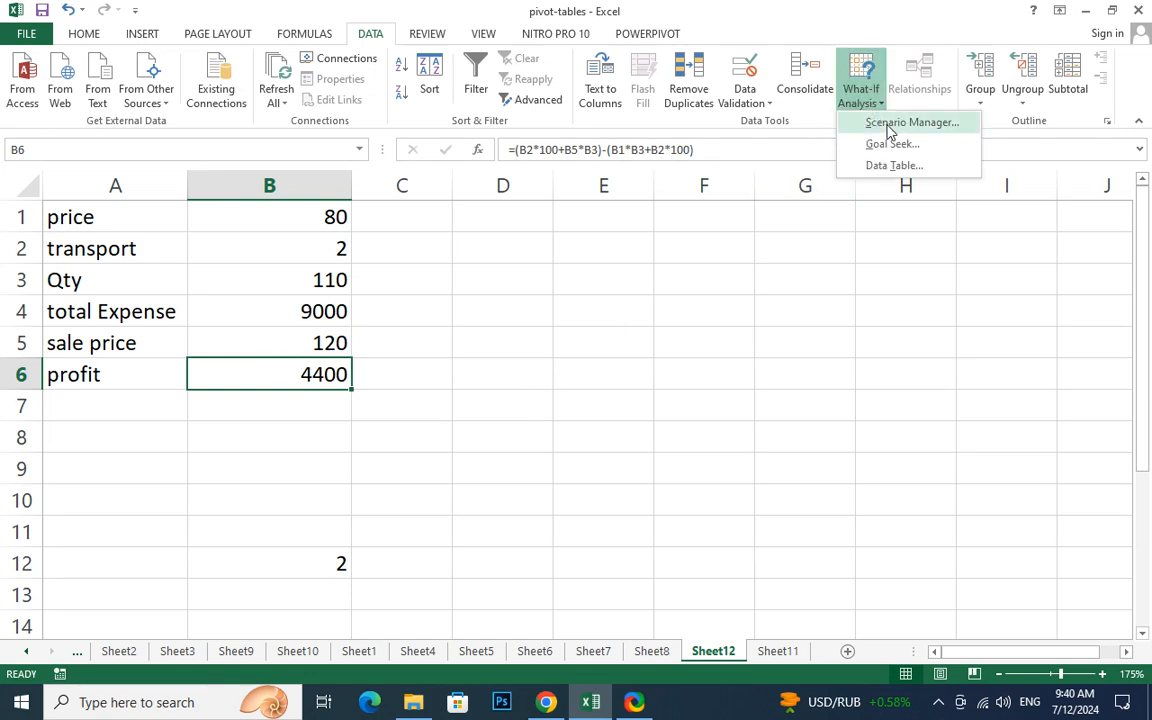
{"action": "left_click", "coordinate": [890, 124]}
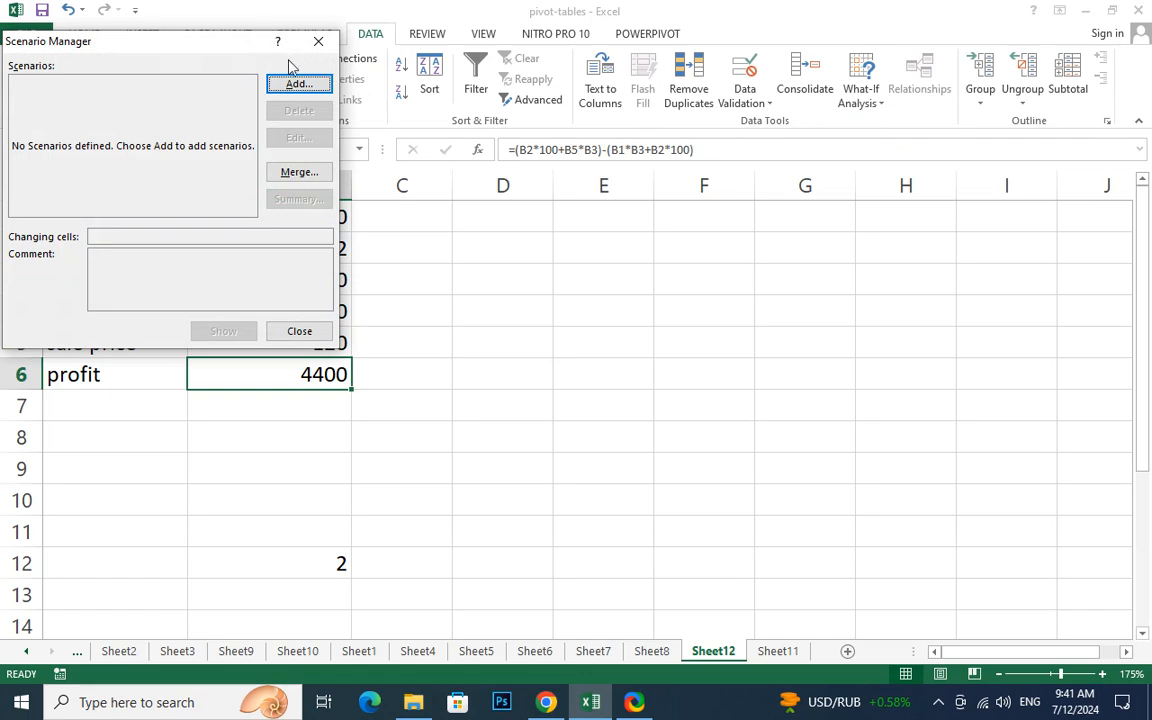
{"action": "left_click_drag", "start_coordinate": [197, 53], "coordinate": [668, 101]}
{"action": "left_click", "coordinate": [746, 110]}
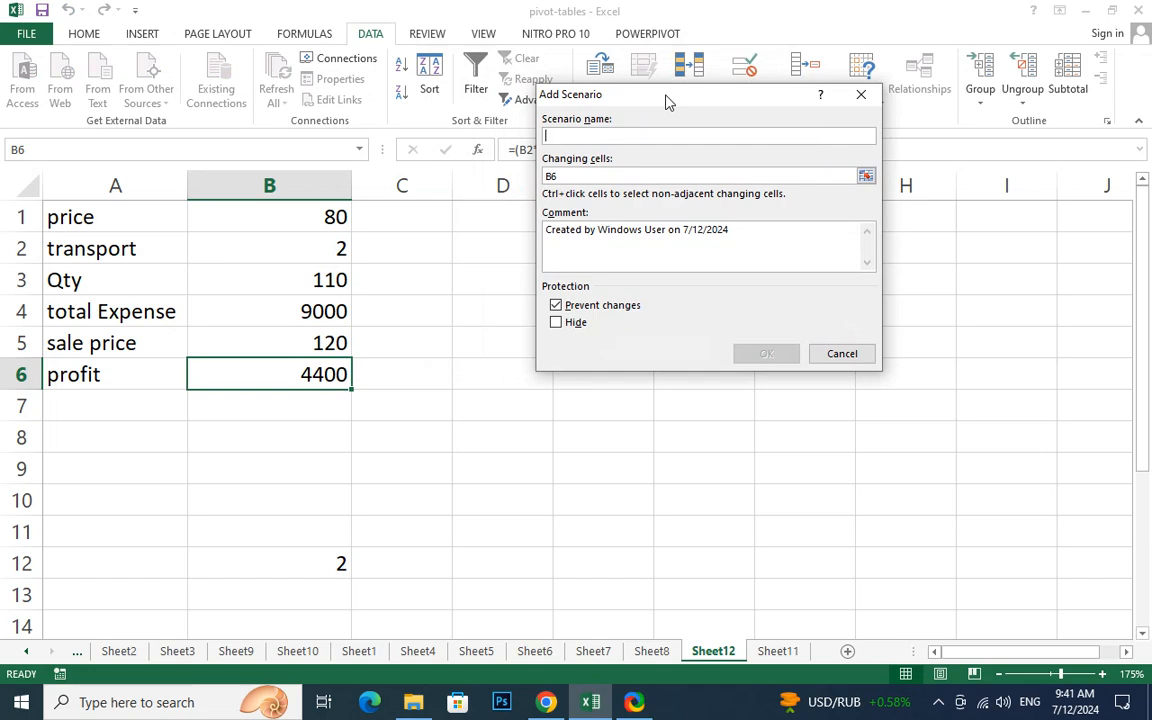
{"action": "type", "text": "One|Th"}
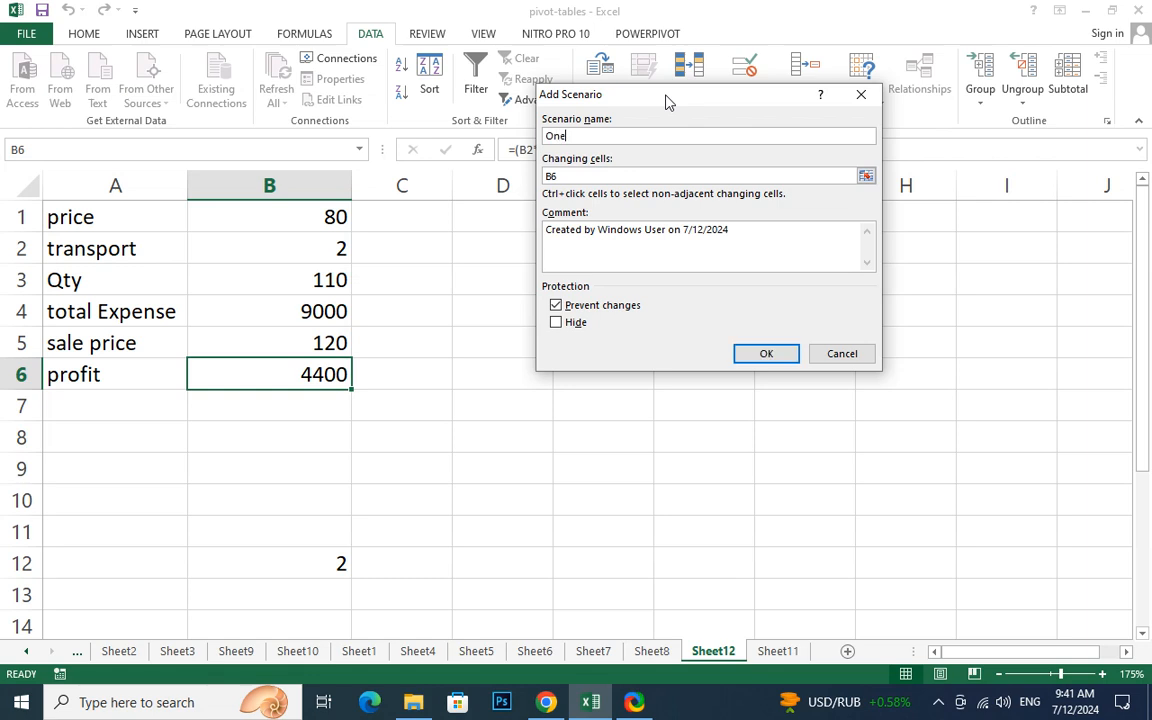
{"action": "type", "text": "ousan"}
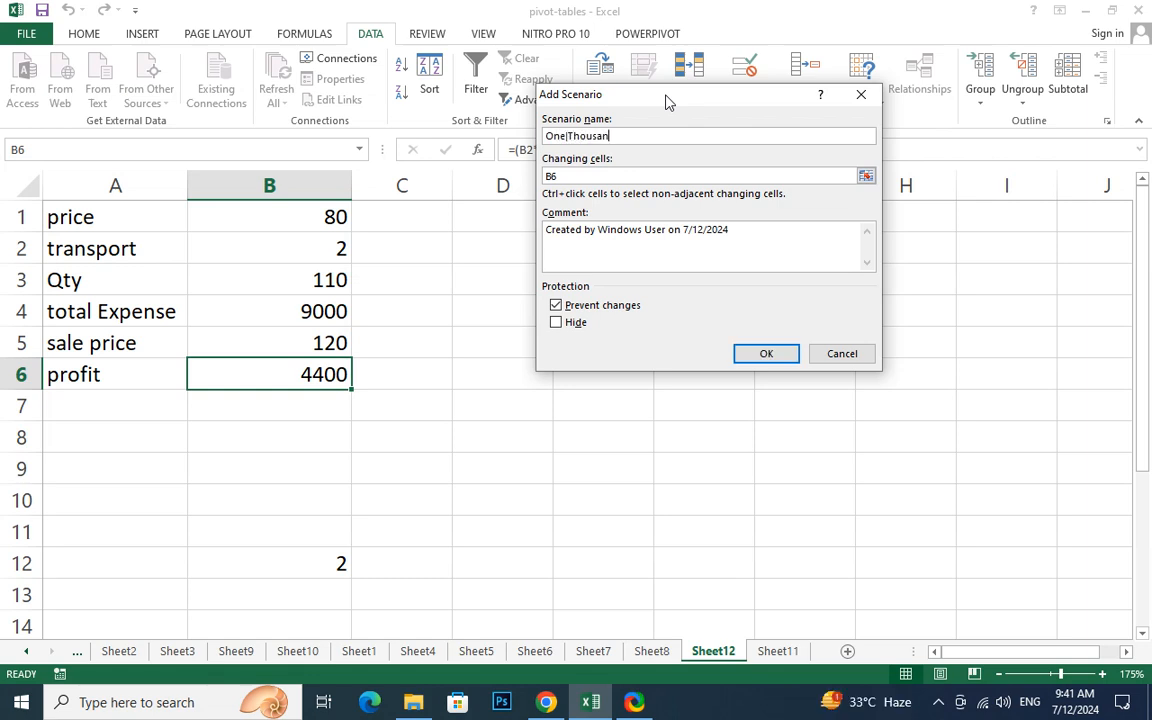
{"action": "key", "text": "BackSpace"}
{"action": "key", "text": "BackSpace"}
{"action": "key", "text": "BackSpace"}
{"action": "key", "text": "BackSpace"}
{"action": "key", "text": "BackSpace"}
{"action": "key", "text": "BackSpace"}
{"action": "key", "text": "BackSpace"}
{"action": "key", "text": "BackSpace"}
{"action": "key", "text": "BackSpace"}
{"action": "key", "text": "BackSpace"}
{"action": "key", "text": "BackSpace"}
- Name the scenario "first", make quantity cell B3 its changing cell and keep 110 as the scenario value
{"action": "type", "text": "first"}
{"action": "left_click", "coordinate": [866, 177]}
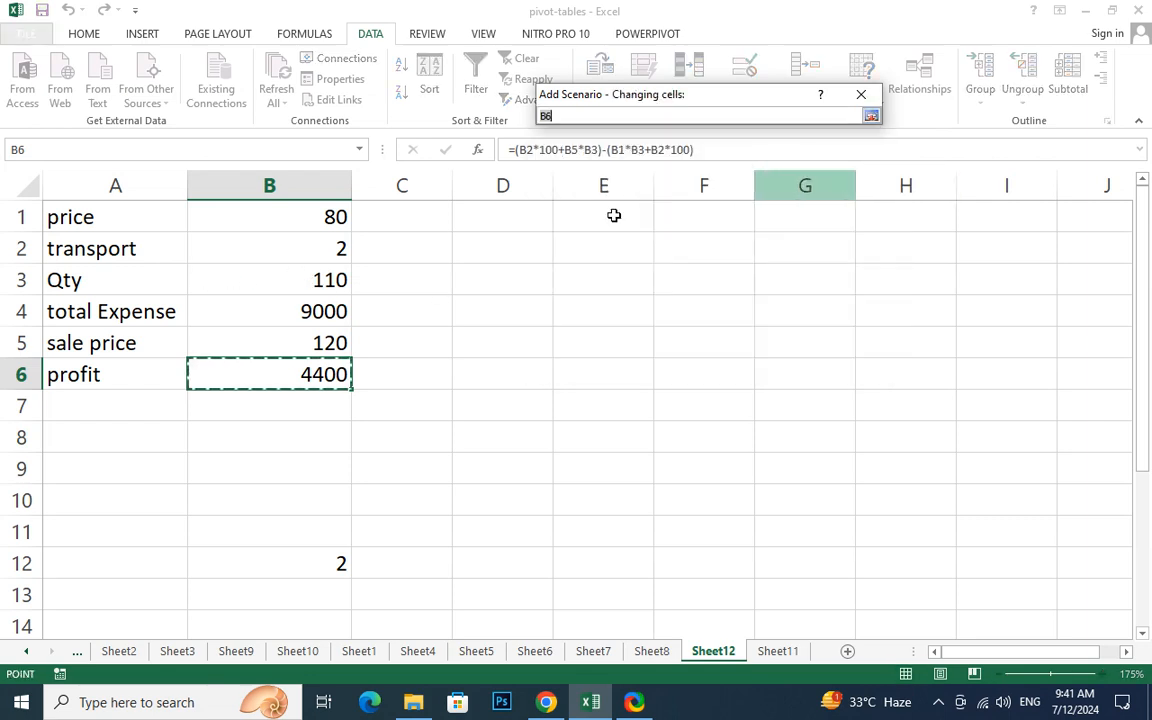
{"action": "left_click", "coordinate": [265, 281]}
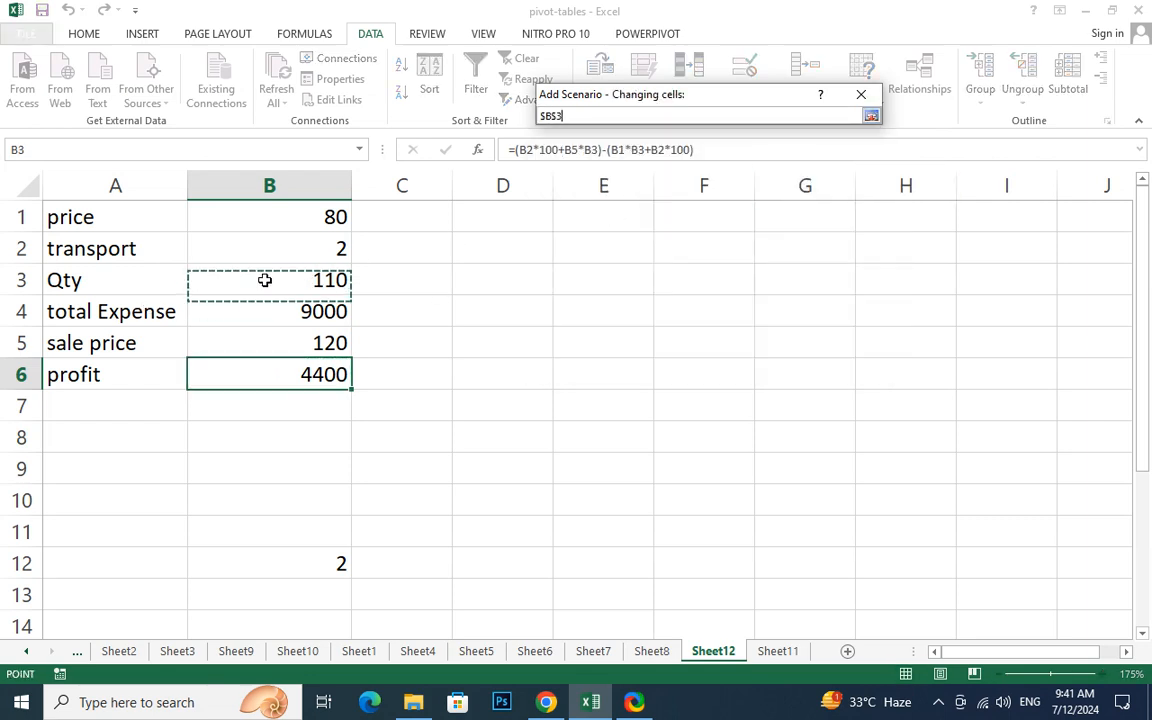
{"action": "left_click", "coordinate": [871, 117]}
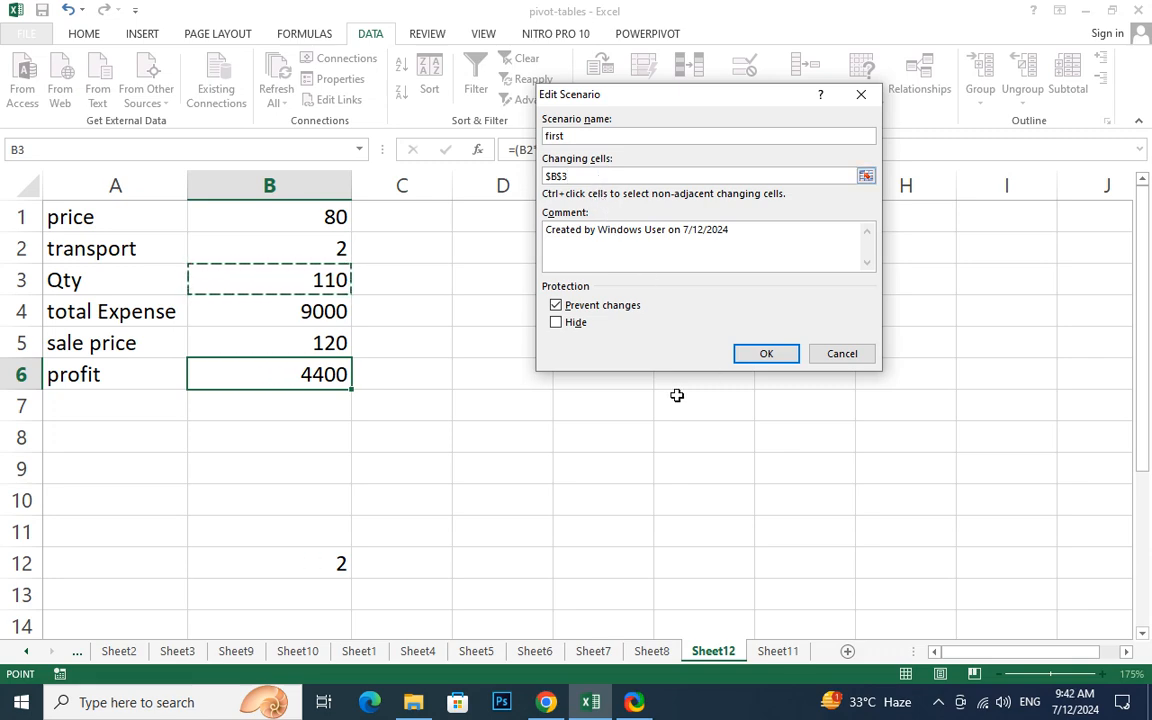
{"action": "left_click", "coordinate": [771, 362]}
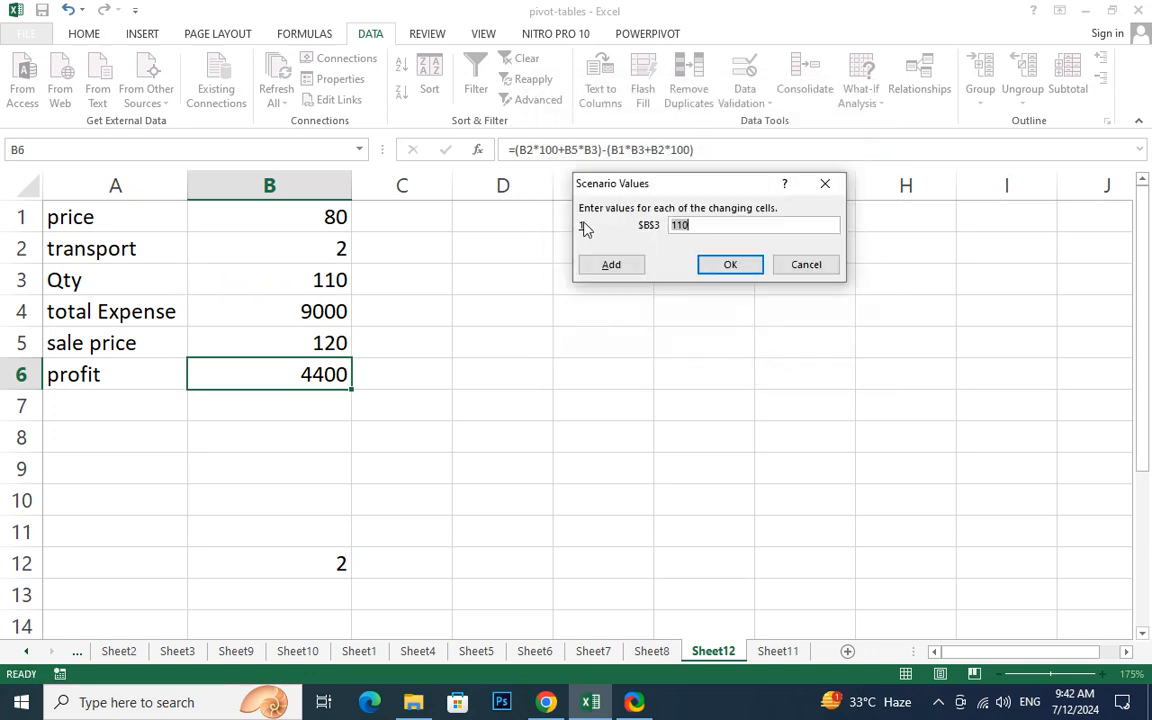
{"action": "left_click", "coordinate": [760, 222]}
{"action": "left_click", "coordinate": [613, 265]}
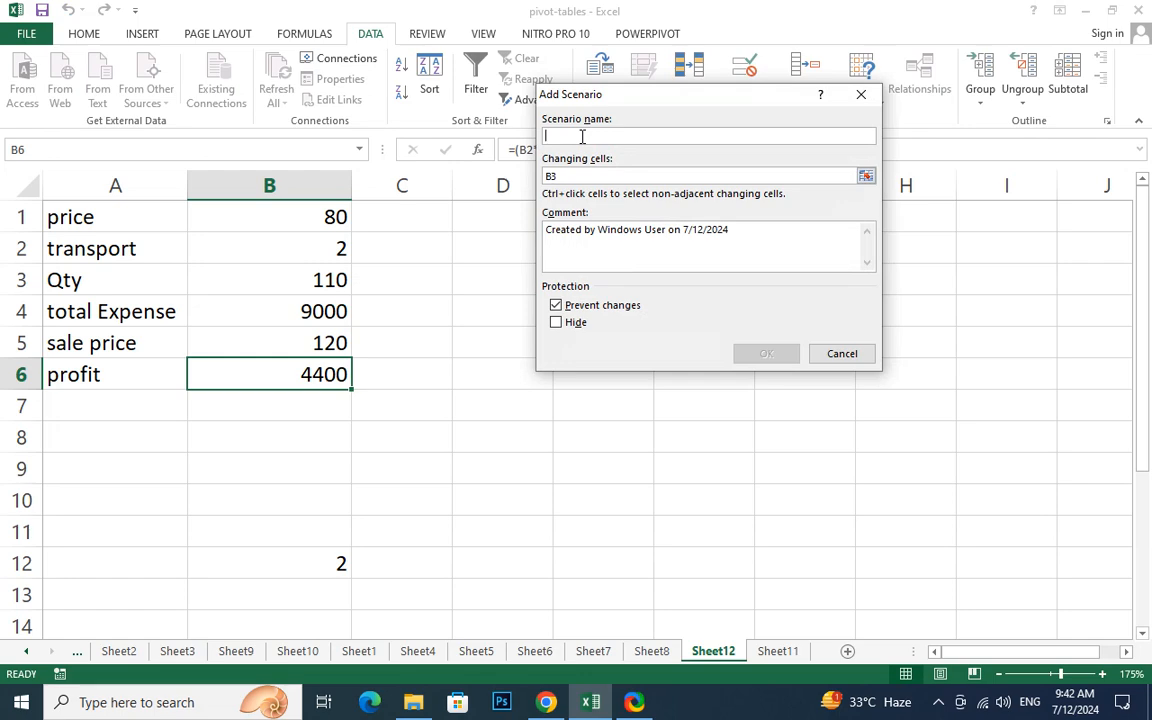
- Add a scenario named "second" that sets quantity cell B3 to 500
{"action": "type", "text": "second"}
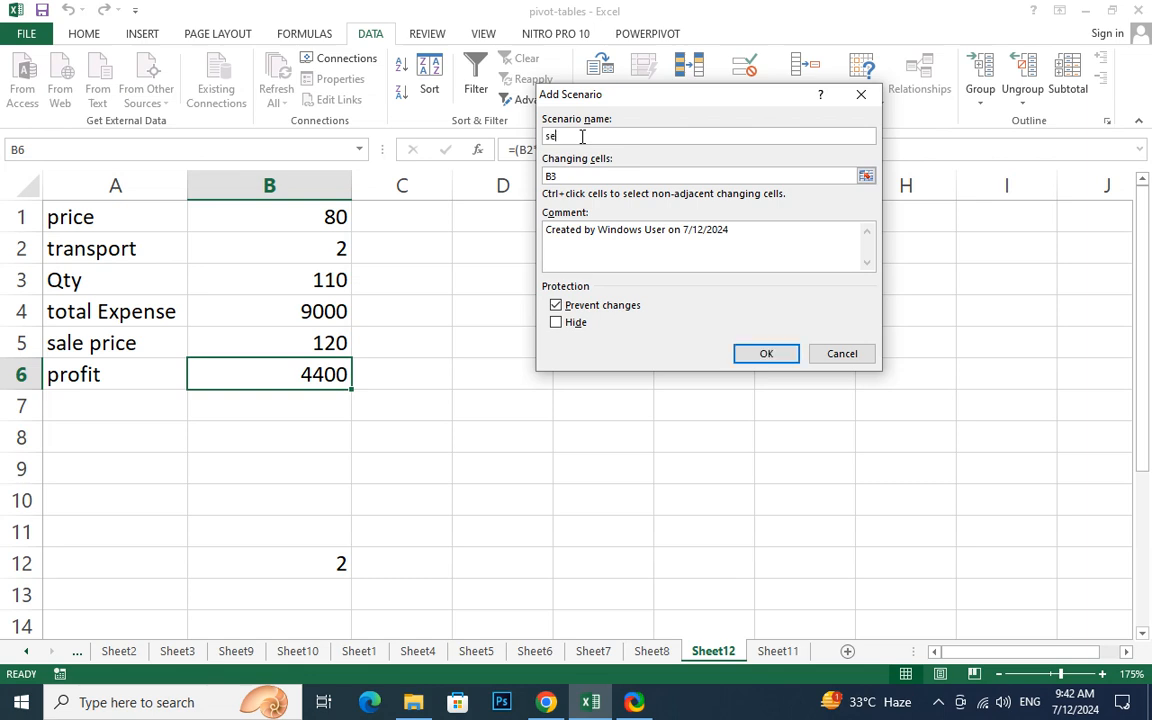
{"action": "left_click", "coordinate": [764, 353]}
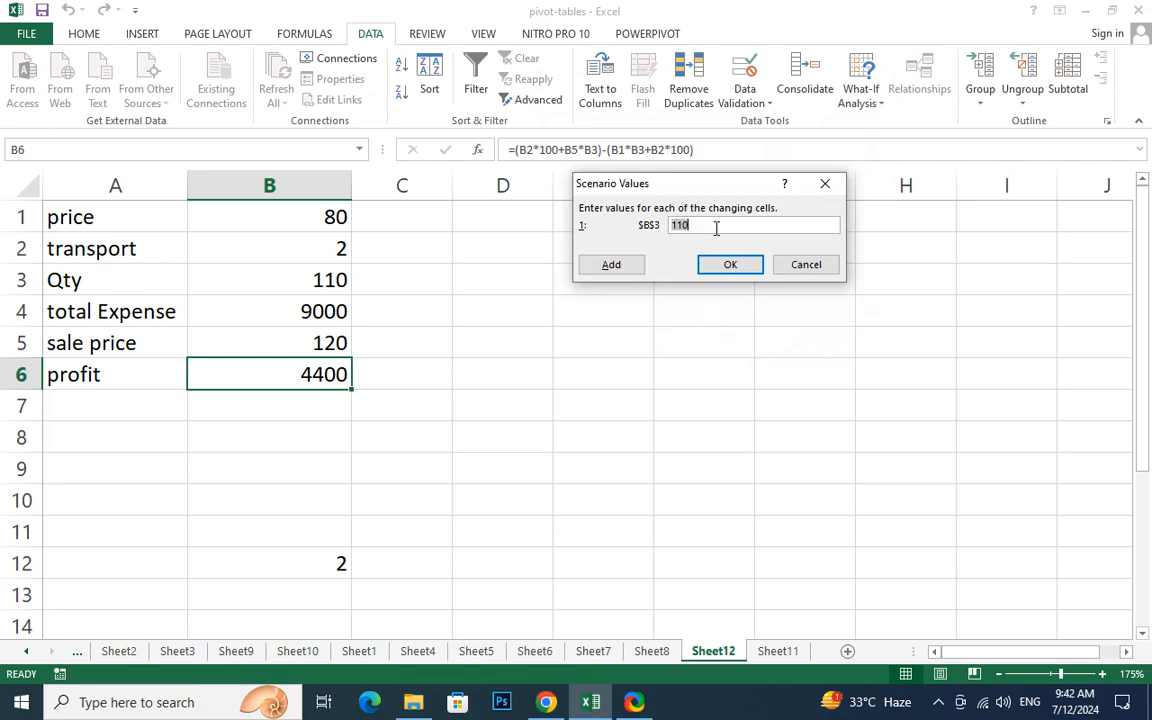
{"action": "type", "text": "5000"}
{"action": "left_click", "coordinate": [607, 267]}
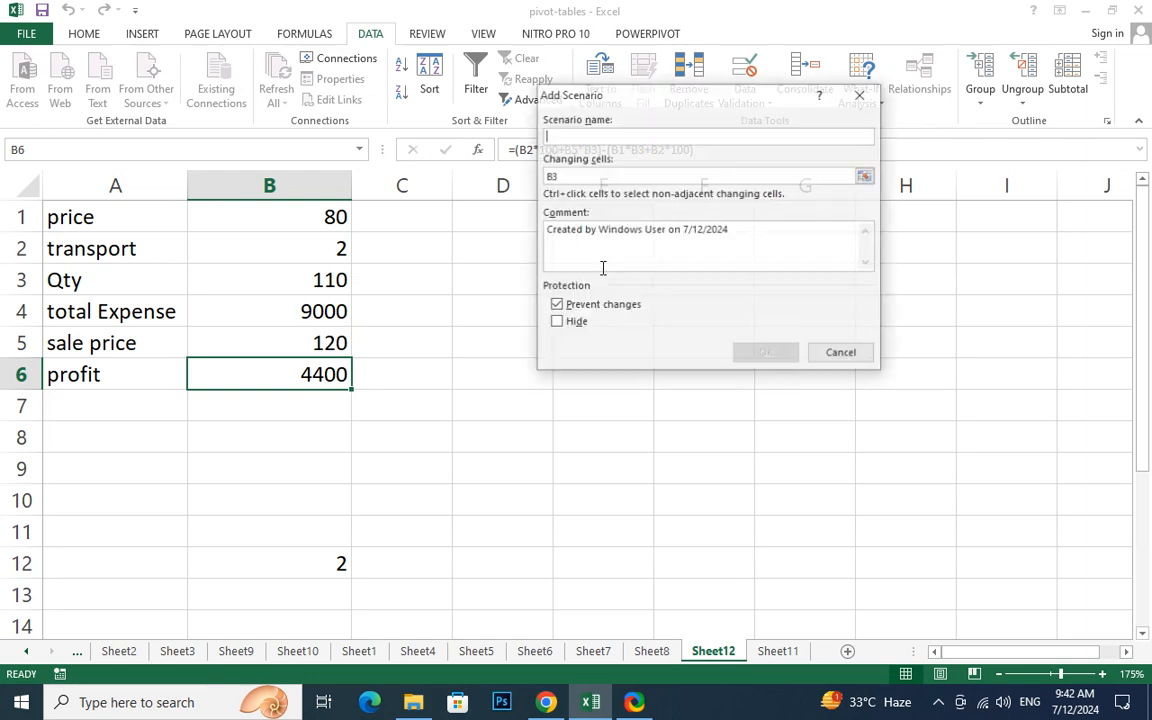
- Add a scenario named "third" that sets B3 to 1500 and return to the scenario list
{"action": "type", "text": "th"}
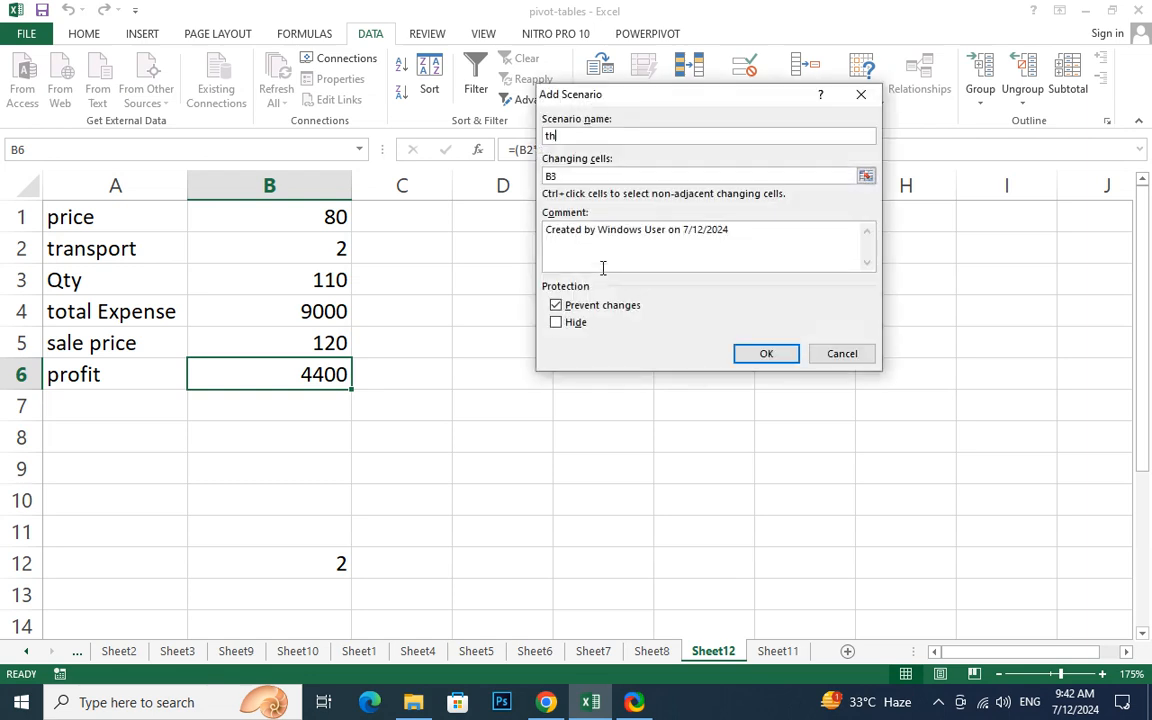
{"action": "type", "text": "ird"}
{"action": "left_click", "coordinate": [763, 353]}
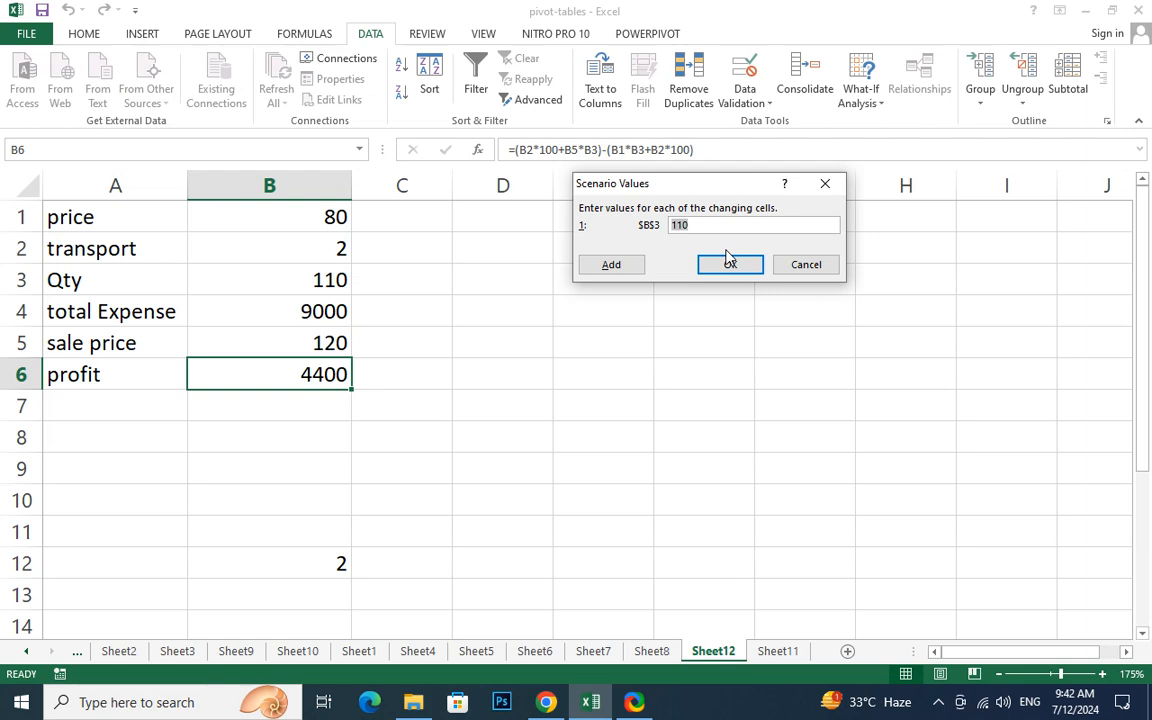
{"action": "type", "text": "1500"}
{"action": "left_click", "coordinate": [730, 262]}
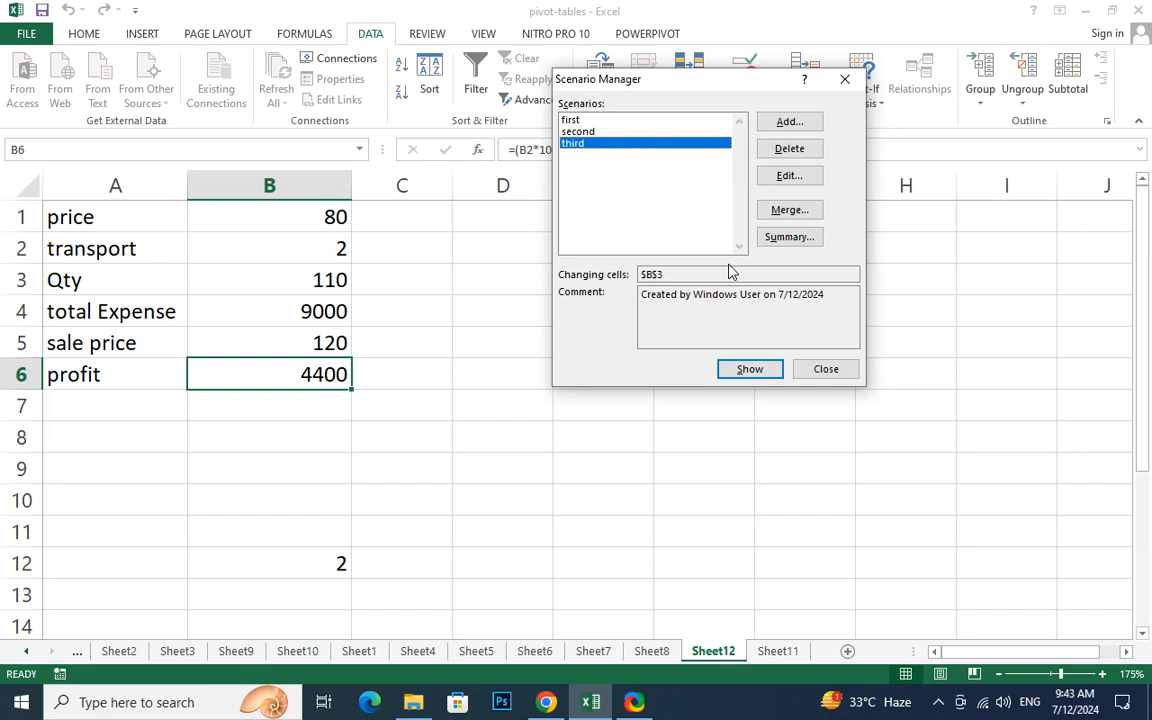
- Show the third, second and first scenarios in turn to compare their effect on the profit table
{"action": "left_click", "coordinate": [764, 372]}
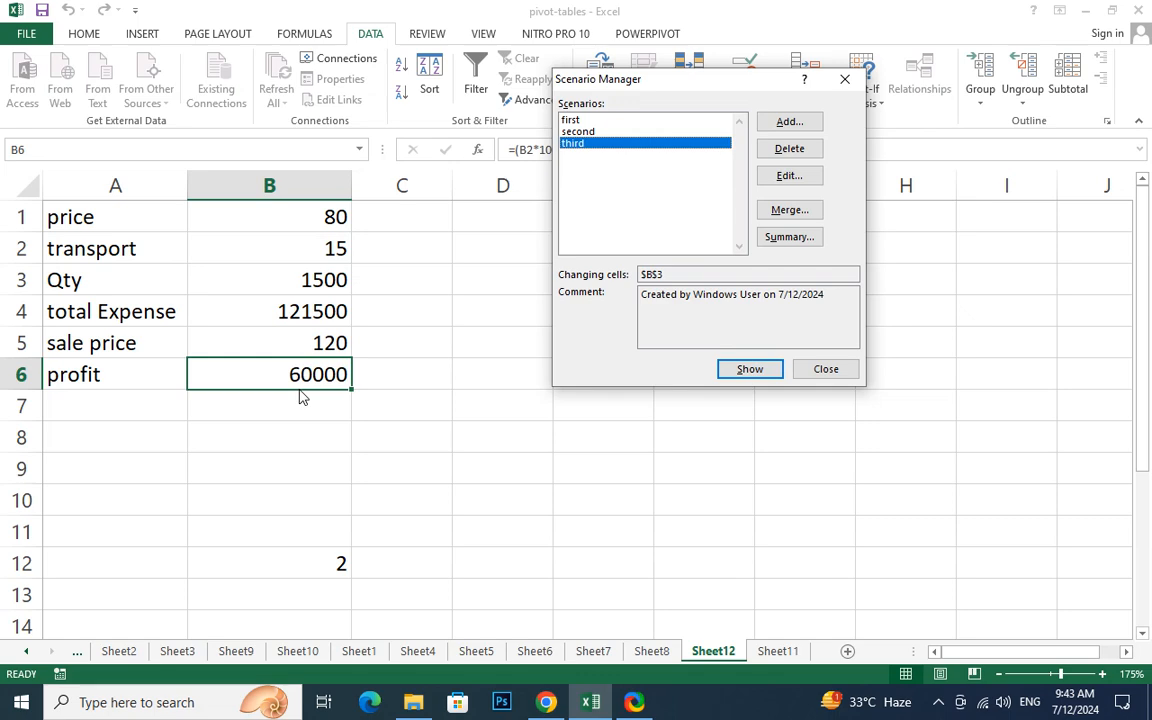
{"action": "left_click", "coordinate": [576, 132]}
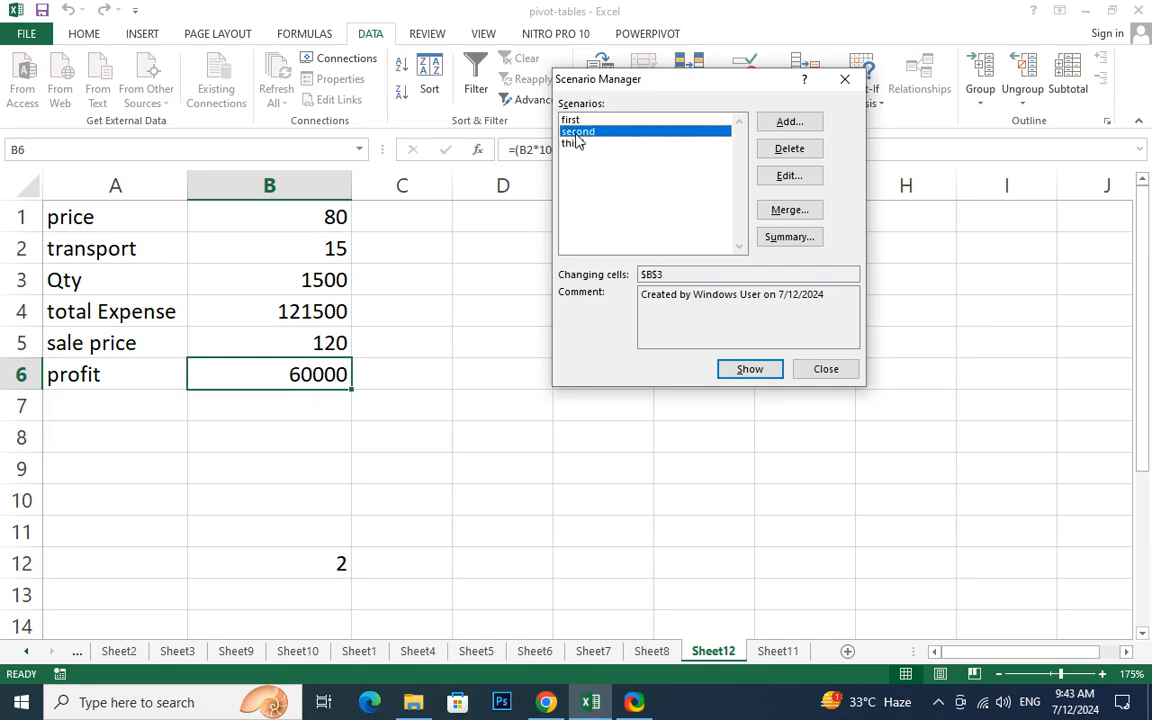
{"action": "left_click", "coordinate": [738, 372]}
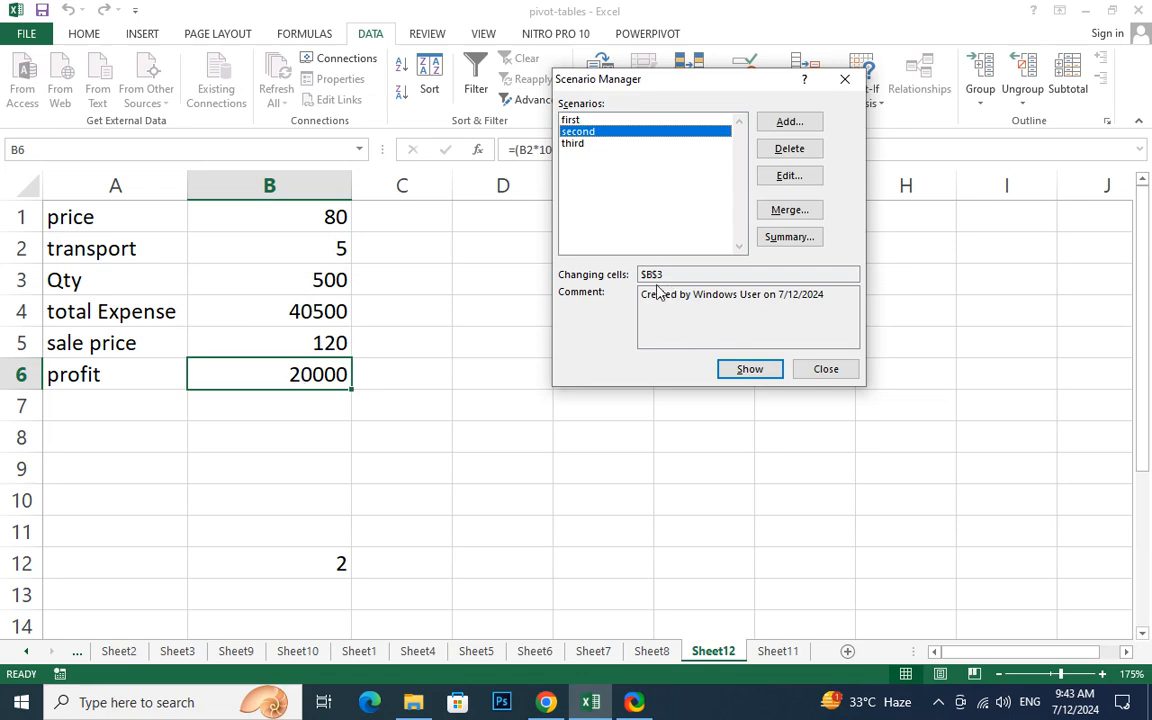
{"action": "left_click", "coordinate": [572, 120]}
{"action": "left_click", "coordinate": [750, 369]}
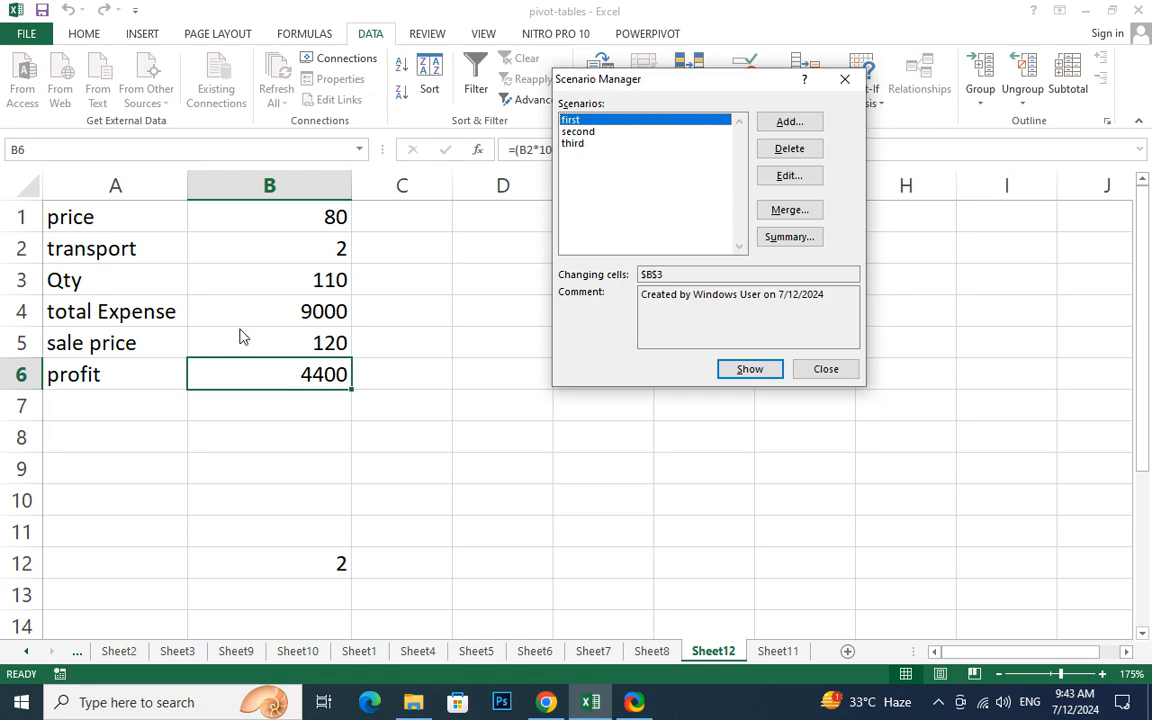
- Create a scenario summary report with B4 and B6 as the result cells
{"action": "left_click", "coordinate": [768, 240]}
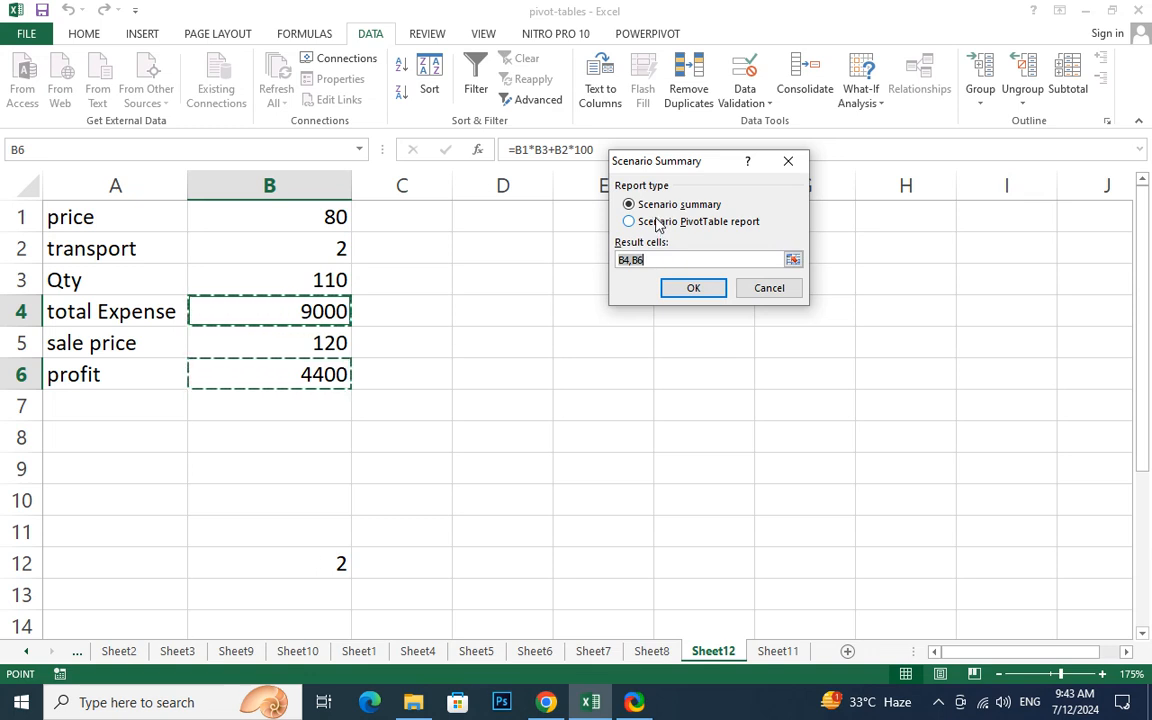
{"action": "left_click", "coordinate": [716, 294]}
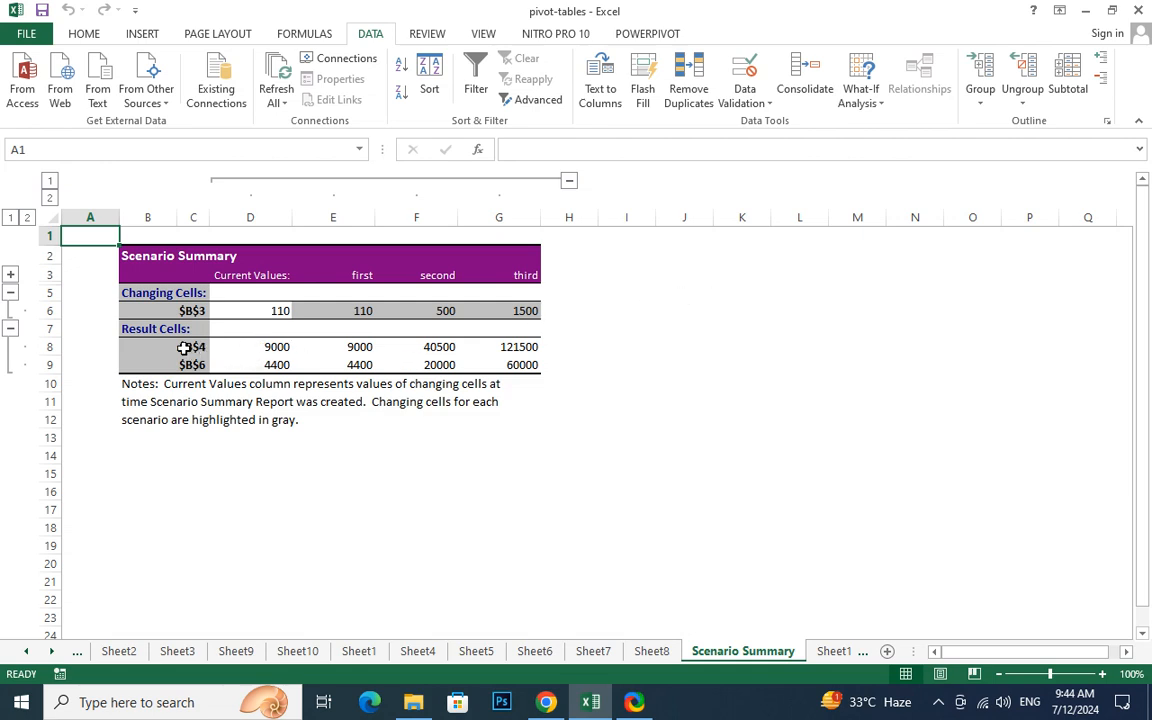
- Examine the summary's expense and profit results for the current values and the second and third scenarios
{"action": "left_click", "coordinate": [267, 345]}
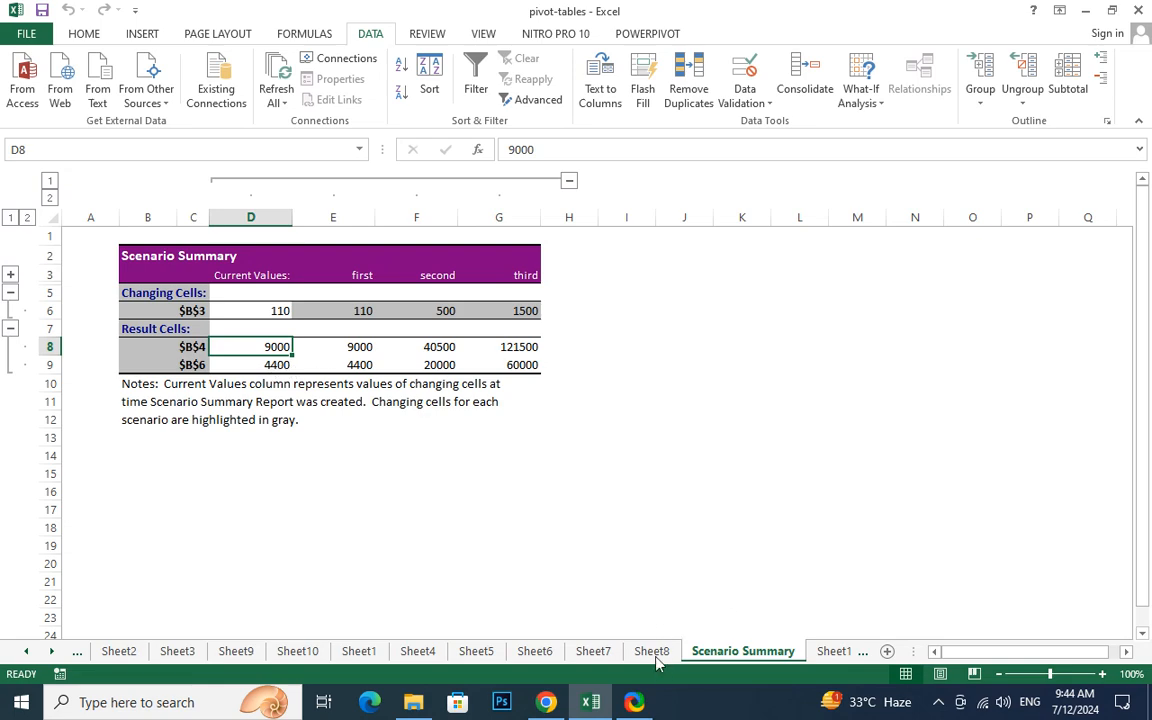
{"action": "key", "text": "ctrl+Page_Up"}
{"action": "key", "text": "ctrl+Page_Down"}
{"action": "left_click", "coordinate": [262, 366]}
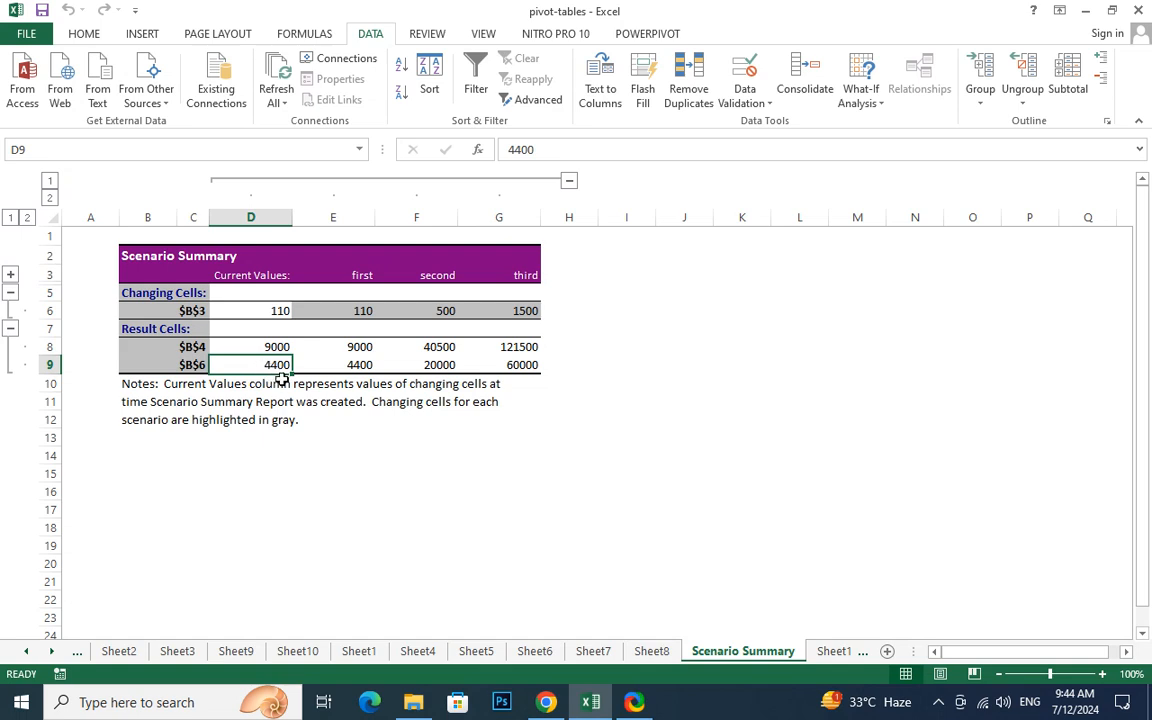
{"action": "left_click", "coordinate": [453, 310]}
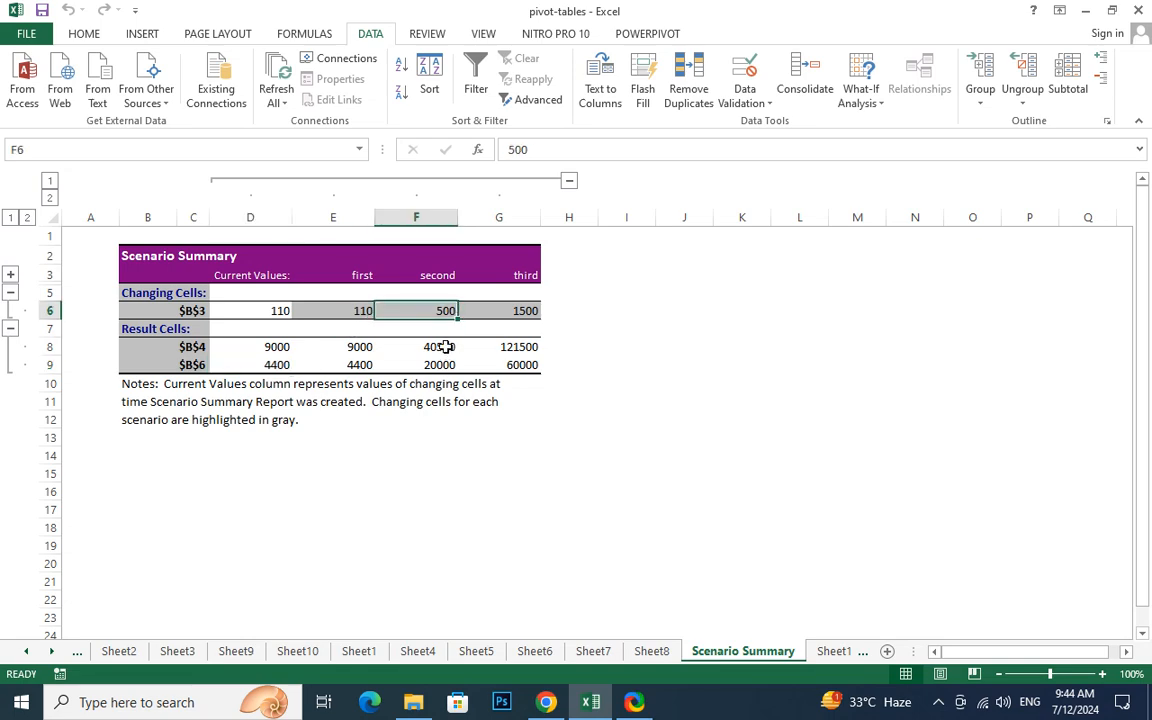
{"action": "left_click", "coordinate": [443, 346]}
{"action": "left_click", "coordinate": [449, 364]}
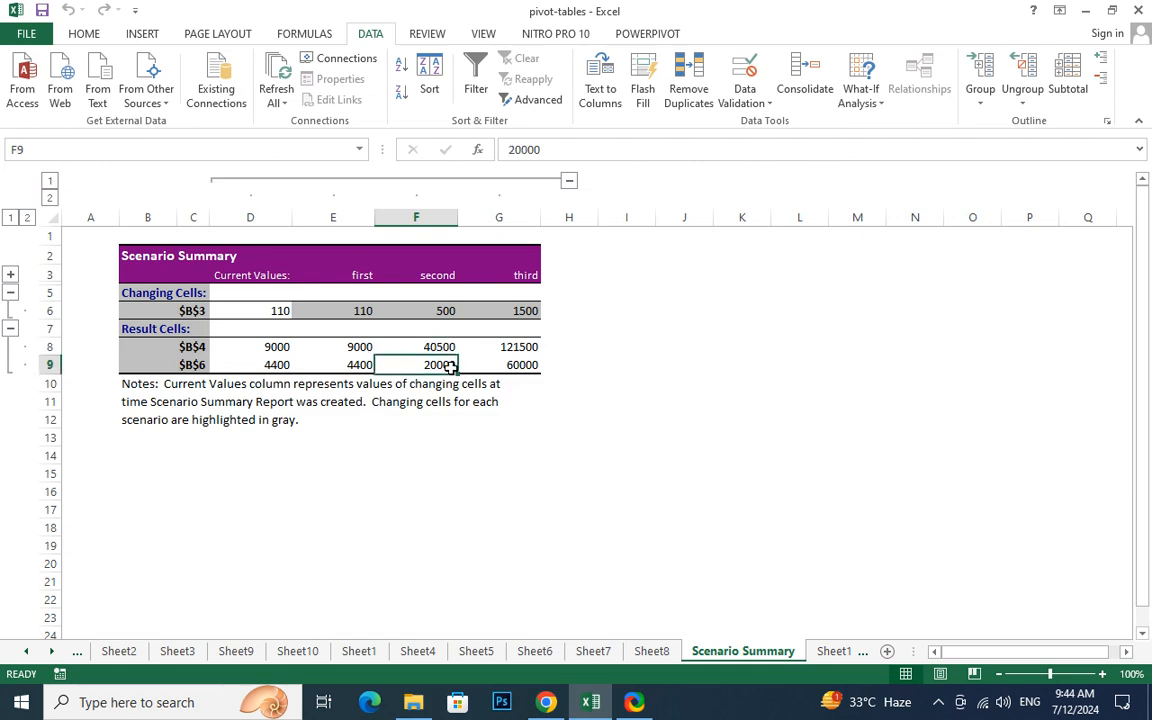
{"action": "left_click", "coordinate": [532, 309]}
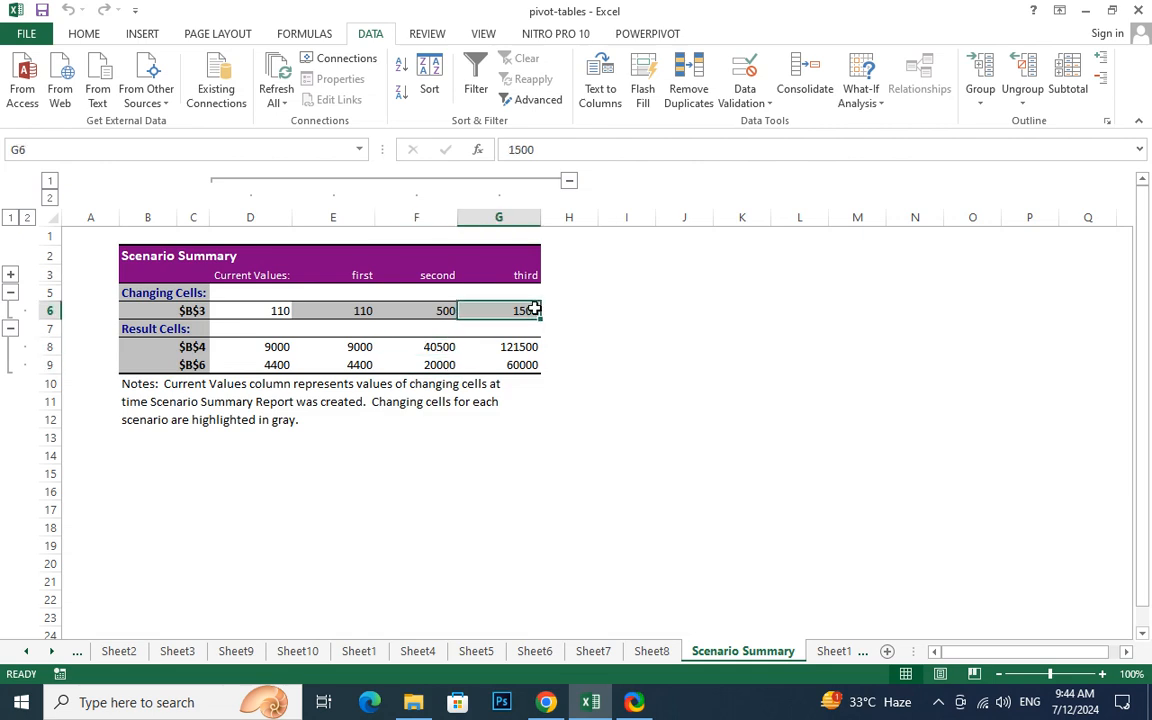
{"action": "left_click", "coordinate": [527, 342]}
{"action": "left_click", "coordinate": [527, 367]}
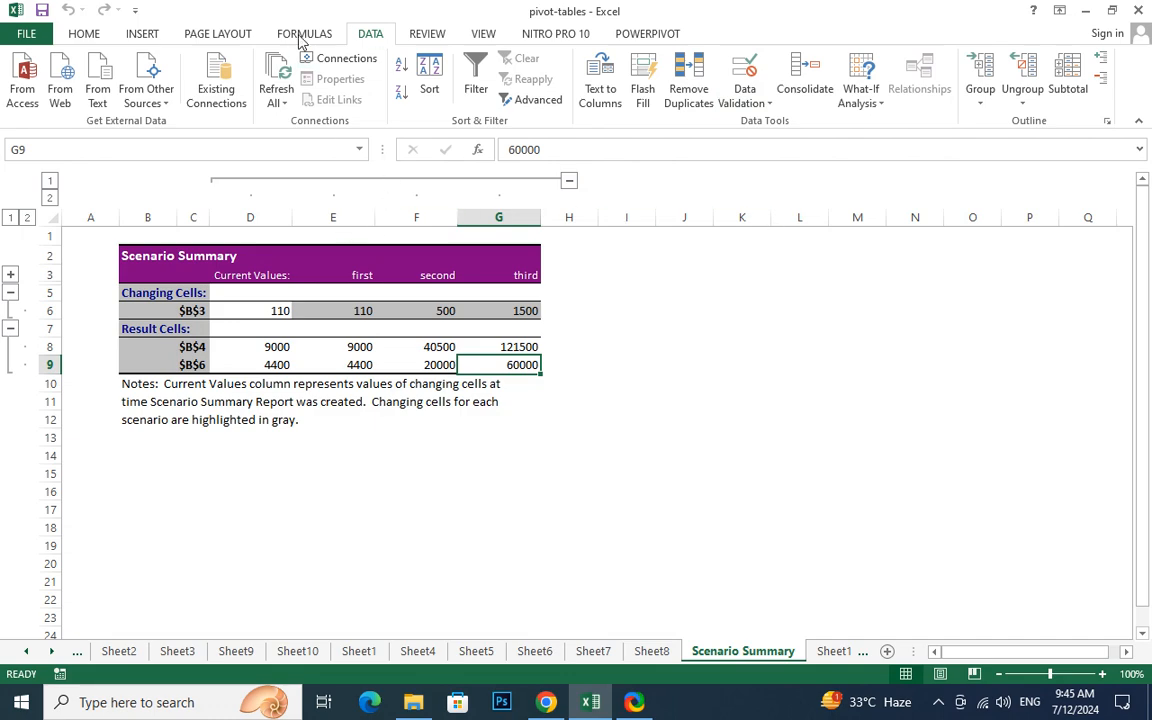
- Collapse the summary's comment, changing-cell and result-cell rows, and test hiding and restoring the scenario columns
{"action": "left_click", "coordinate": [11, 276]}
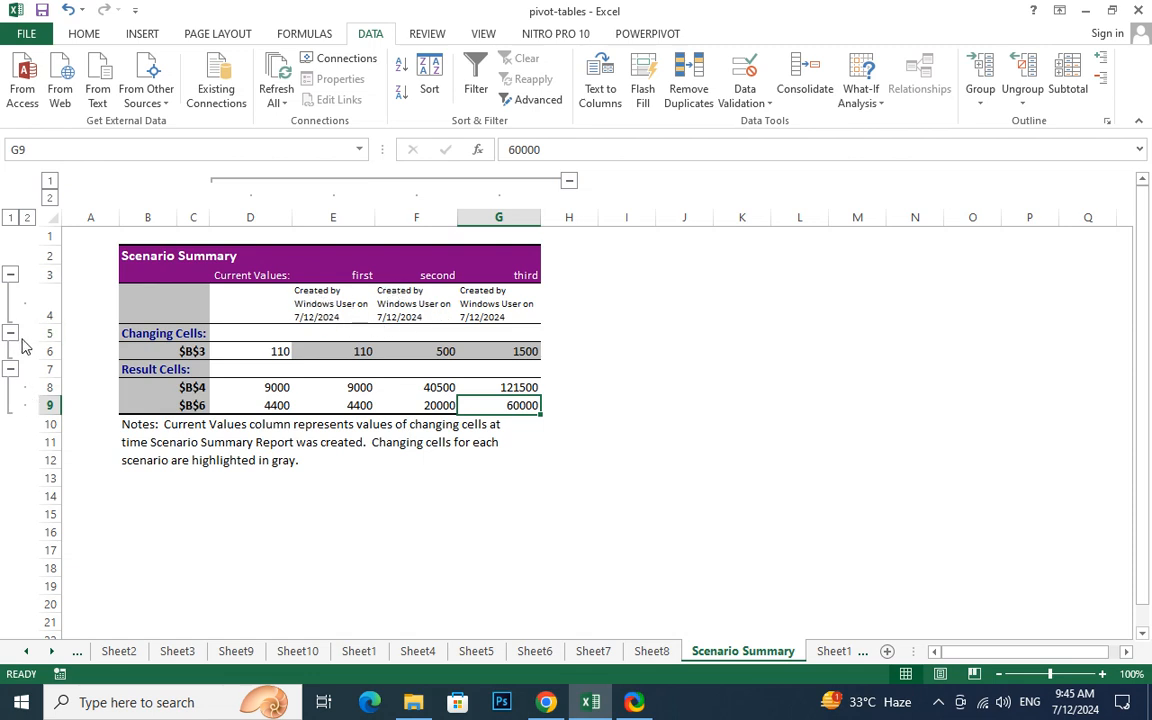
{"action": "left_click", "coordinate": [10, 274]}
{"action": "left_click", "coordinate": [10, 292]}
{"action": "left_click", "coordinate": [10, 310]}
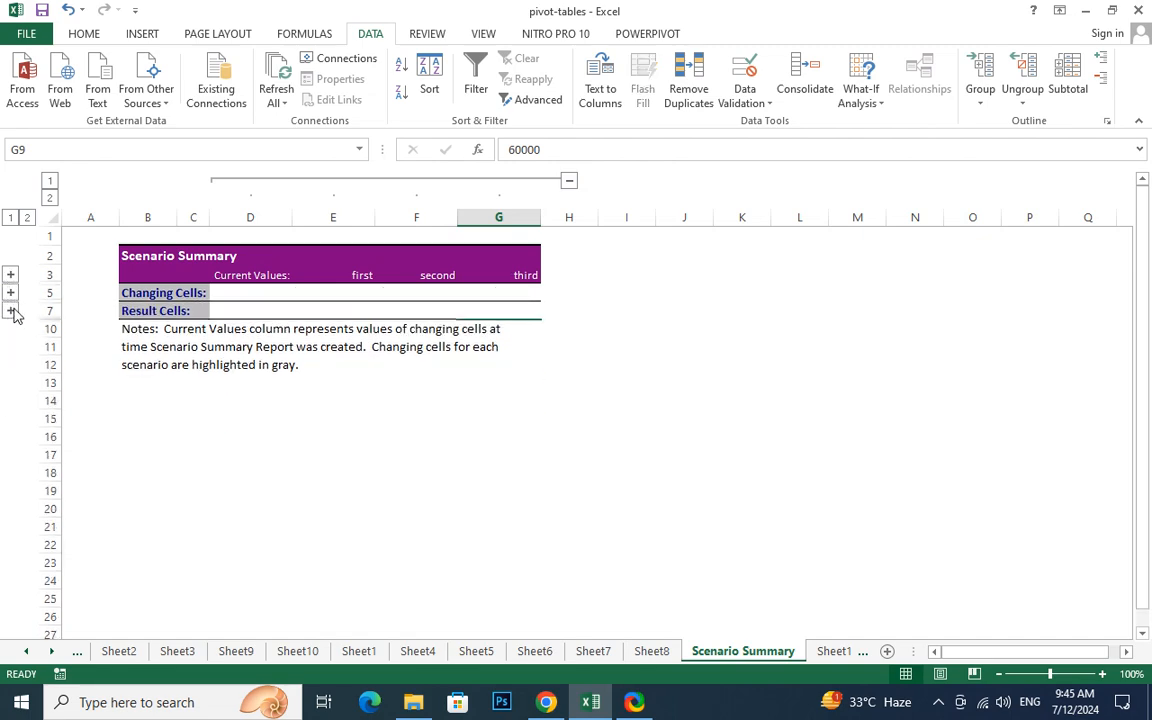
{"action": "left_click", "coordinate": [49, 181]}
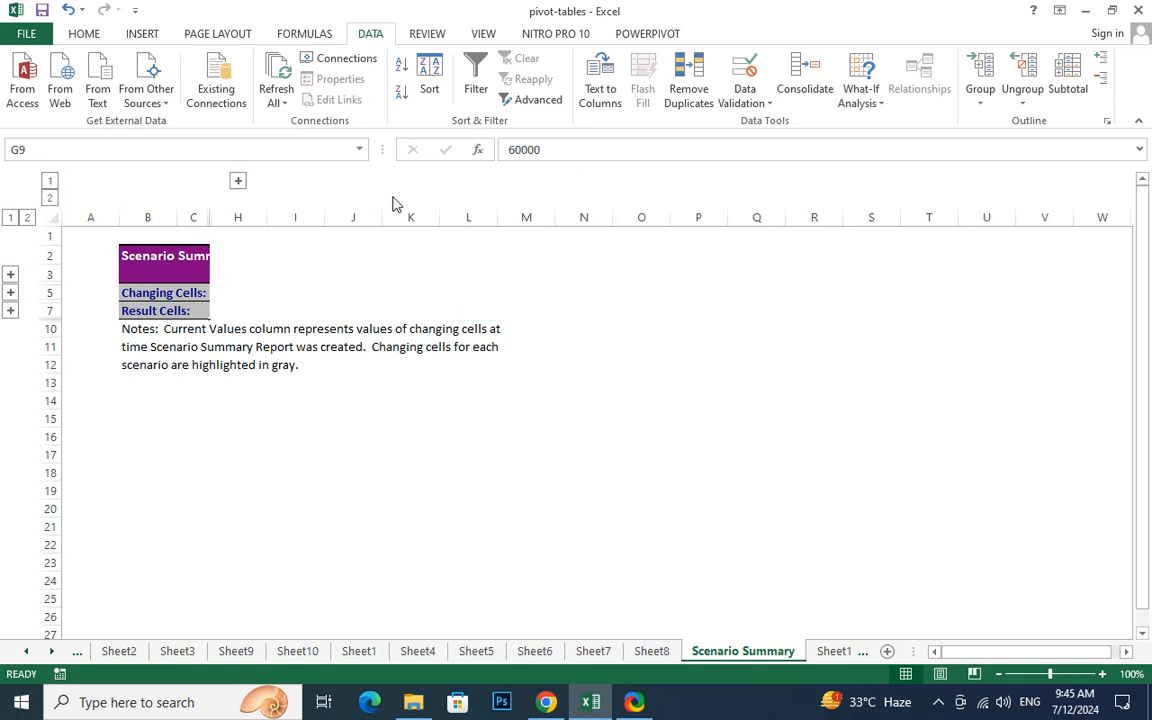
{"action": "left_click", "coordinate": [238, 182]}
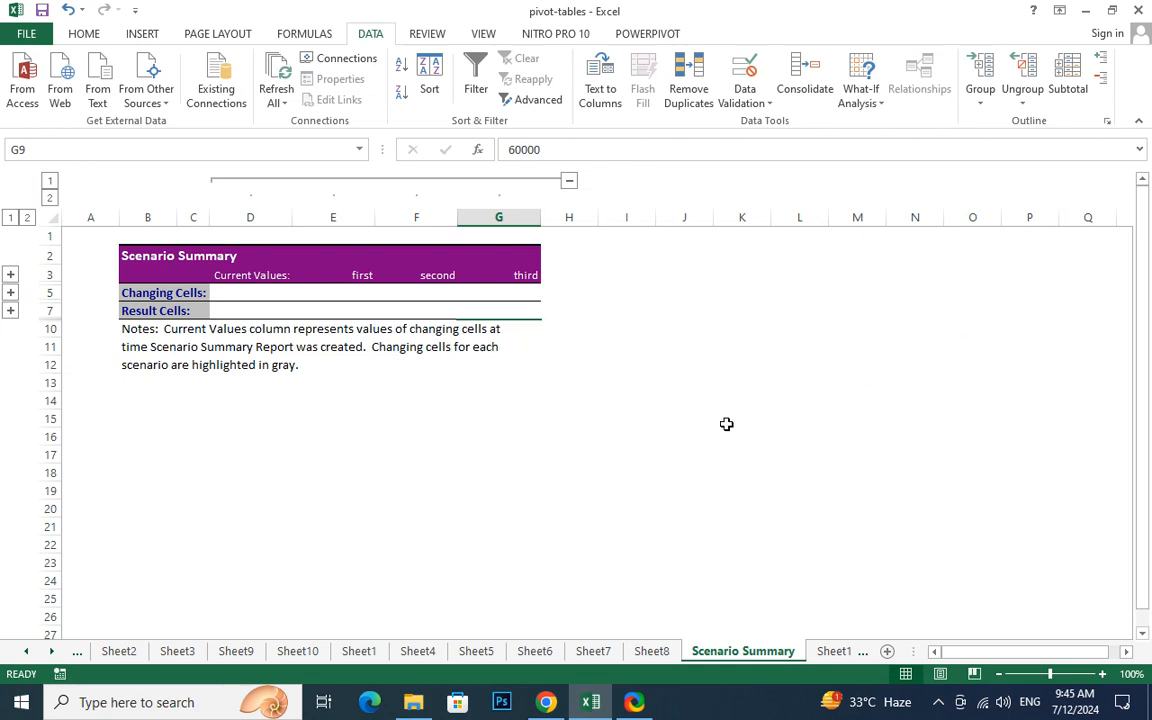
- Return to the profit table on Sheet12 and create a scenario PivotTable report with B4 and B6 as the result cells
{"action": "scroll", "coordinate": [618, 425], "scroll_direction": "down", "scroll_amount": 1}
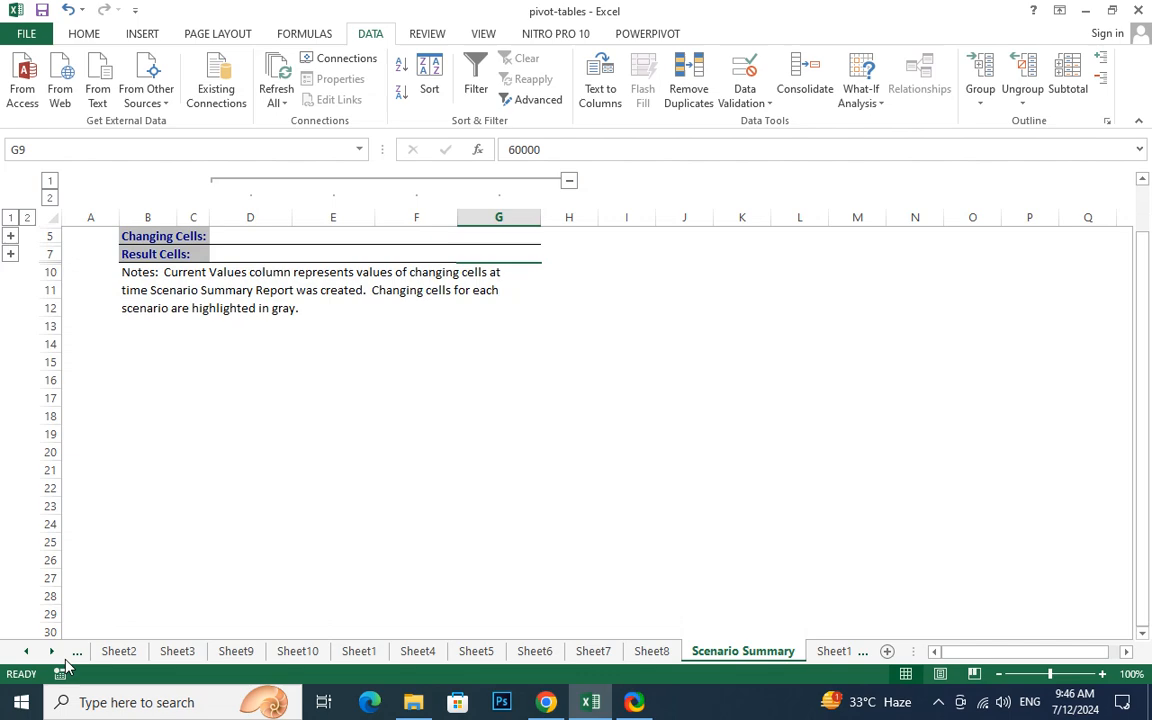
{"action": "left_click", "coordinate": [651, 651]}
{"action": "left_click", "coordinate": [836, 651]}
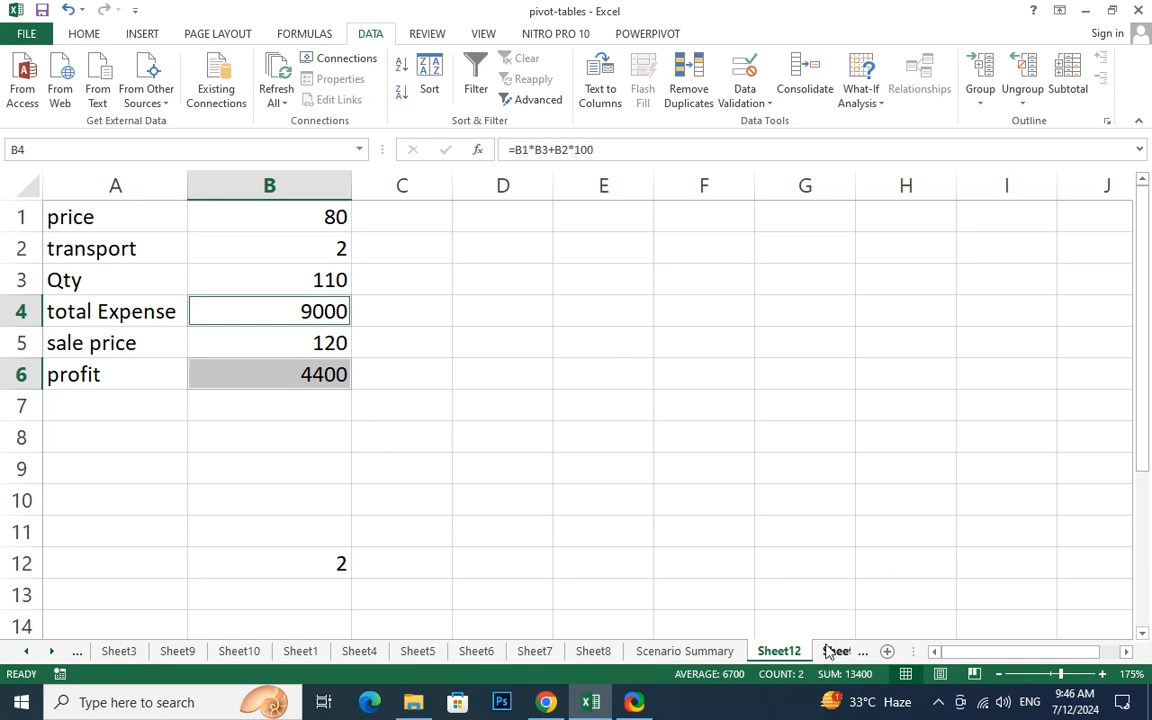
{"action": "left_click", "coordinate": [861, 100]}
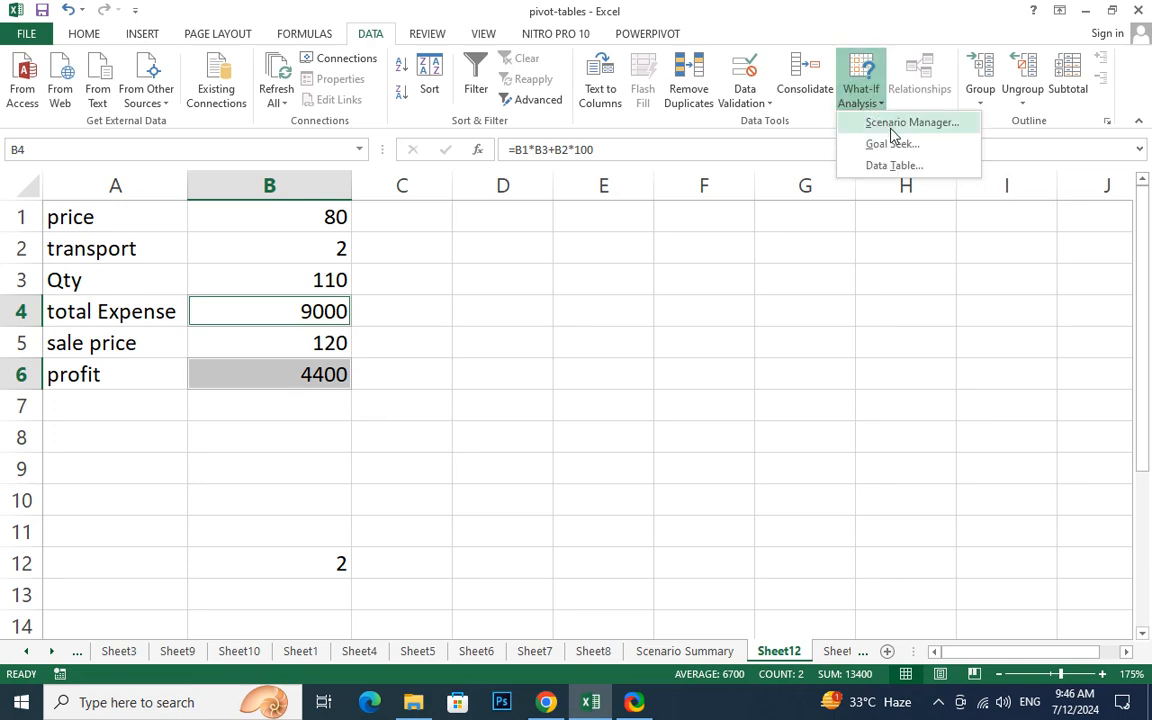
{"action": "left_click", "coordinate": [893, 133]}
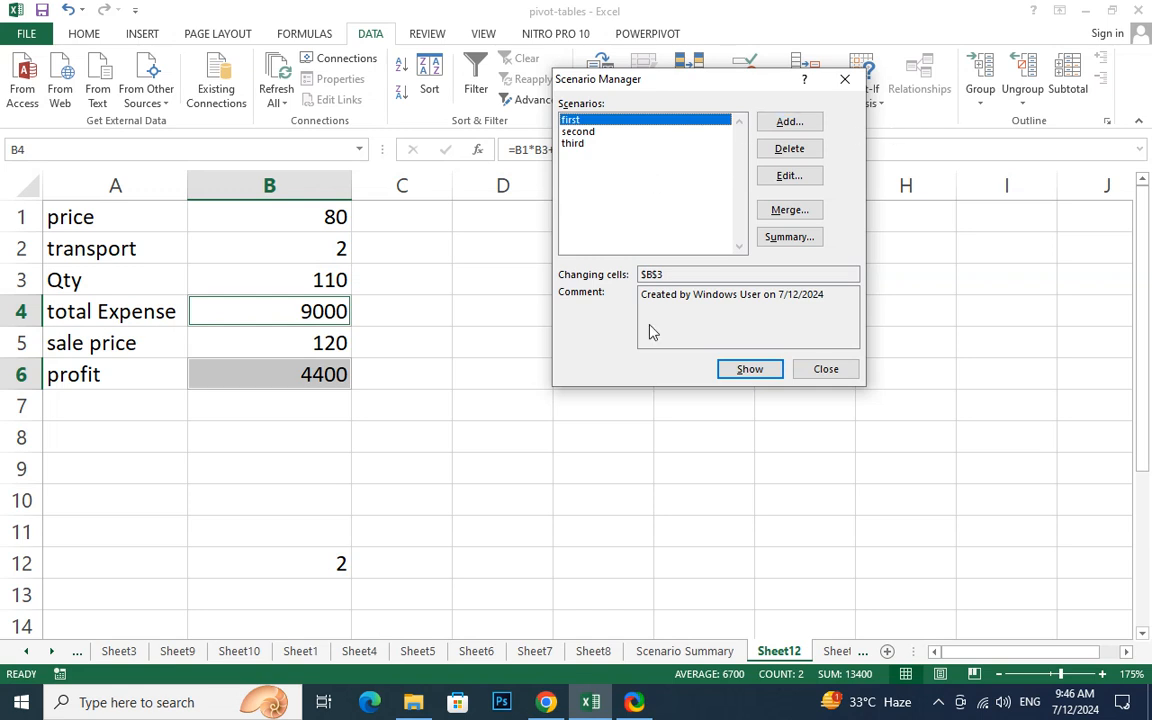
{"action": "left_click", "coordinate": [811, 238]}
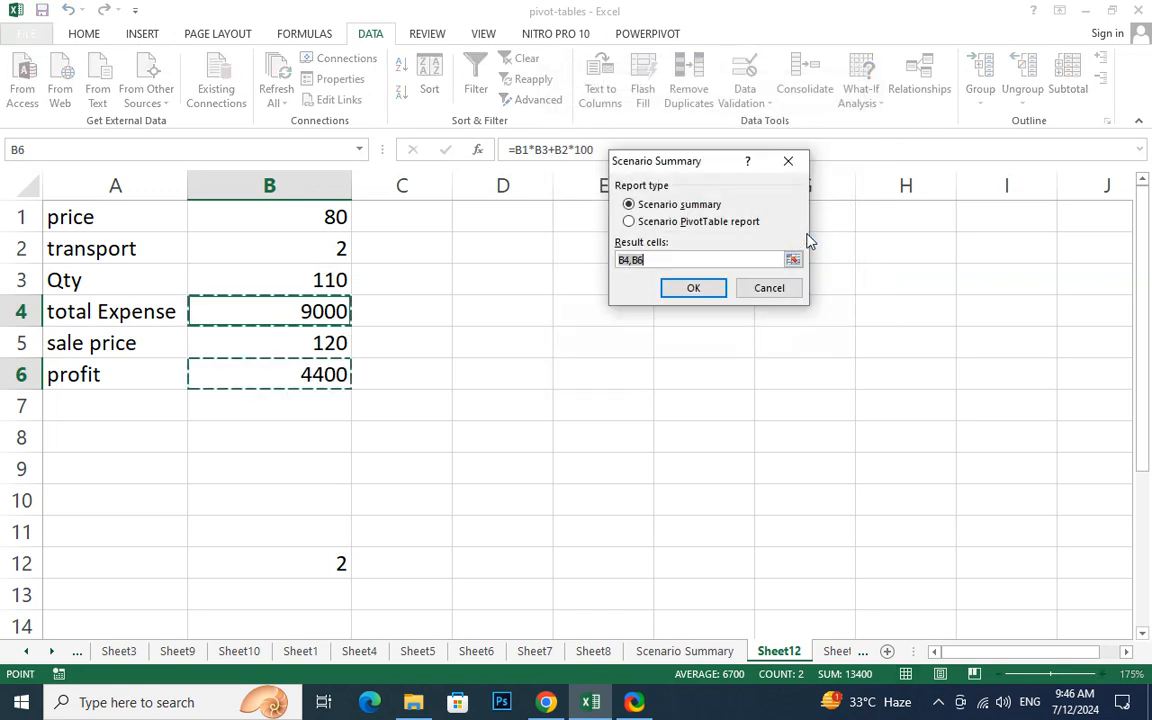
{"action": "left_click", "coordinate": [645, 222]}
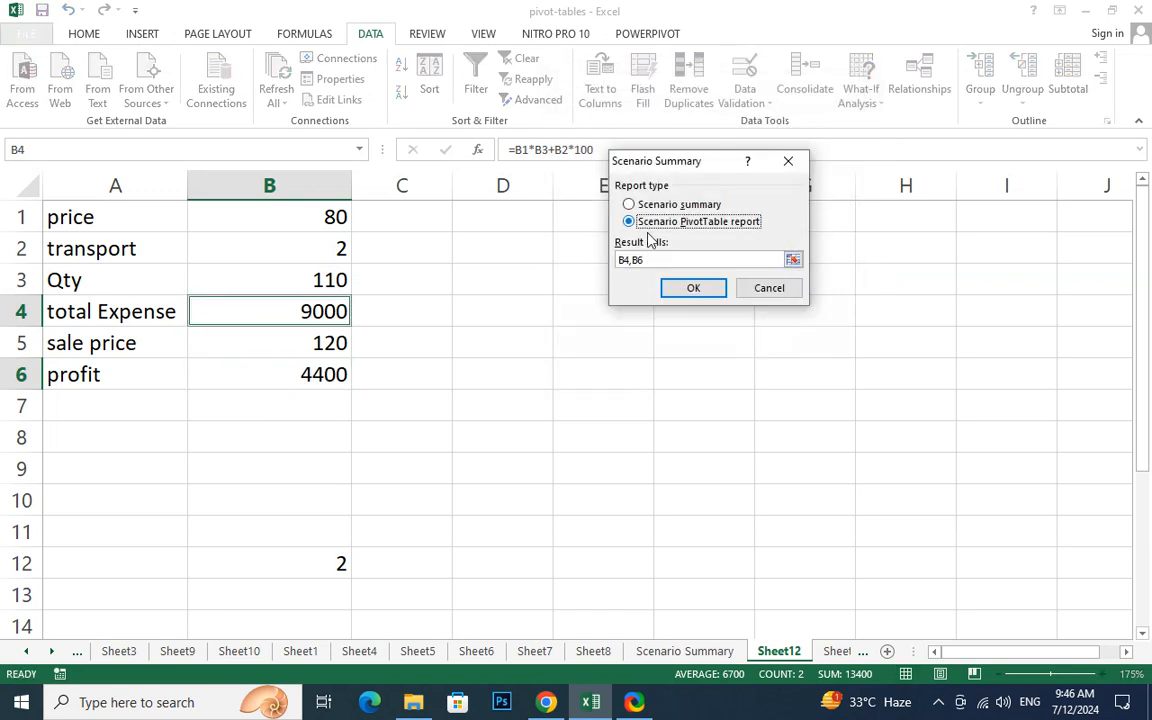
{"action": "left_click", "coordinate": [695, 291]}
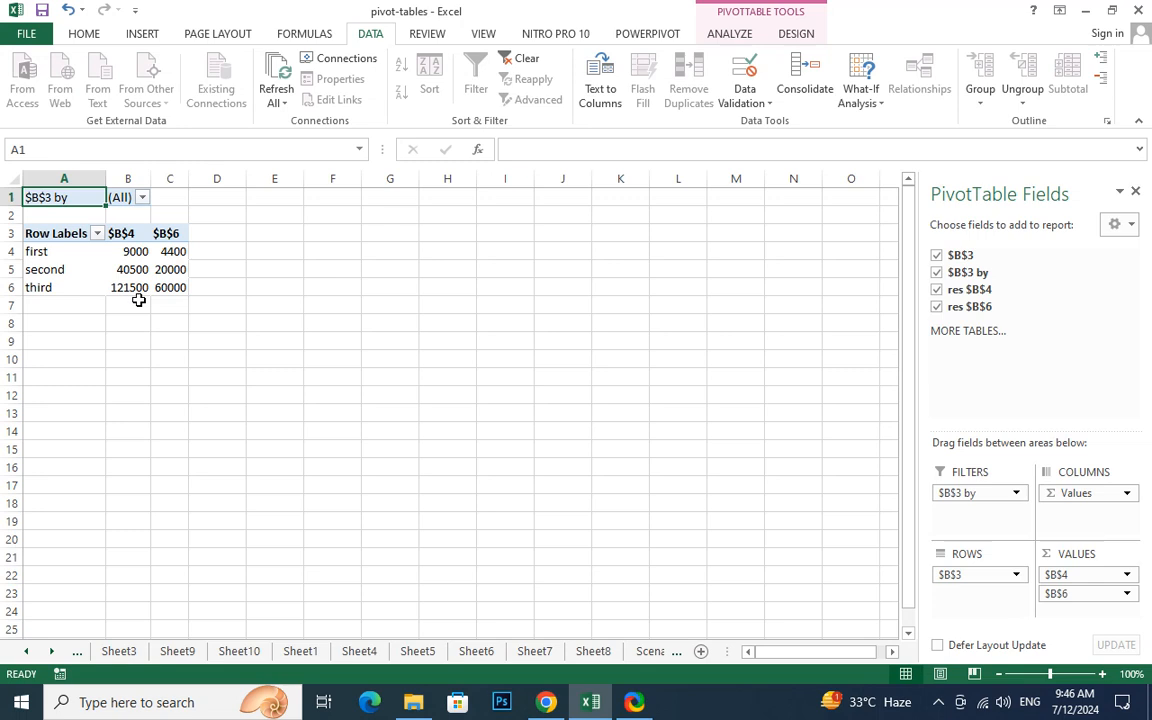
- Check the PivotTable's filter choices and move the $B$6 result field from the values to the columns, ending in the rows under $B$3
{"action": "left_click", "coordinate": [142, 198]}
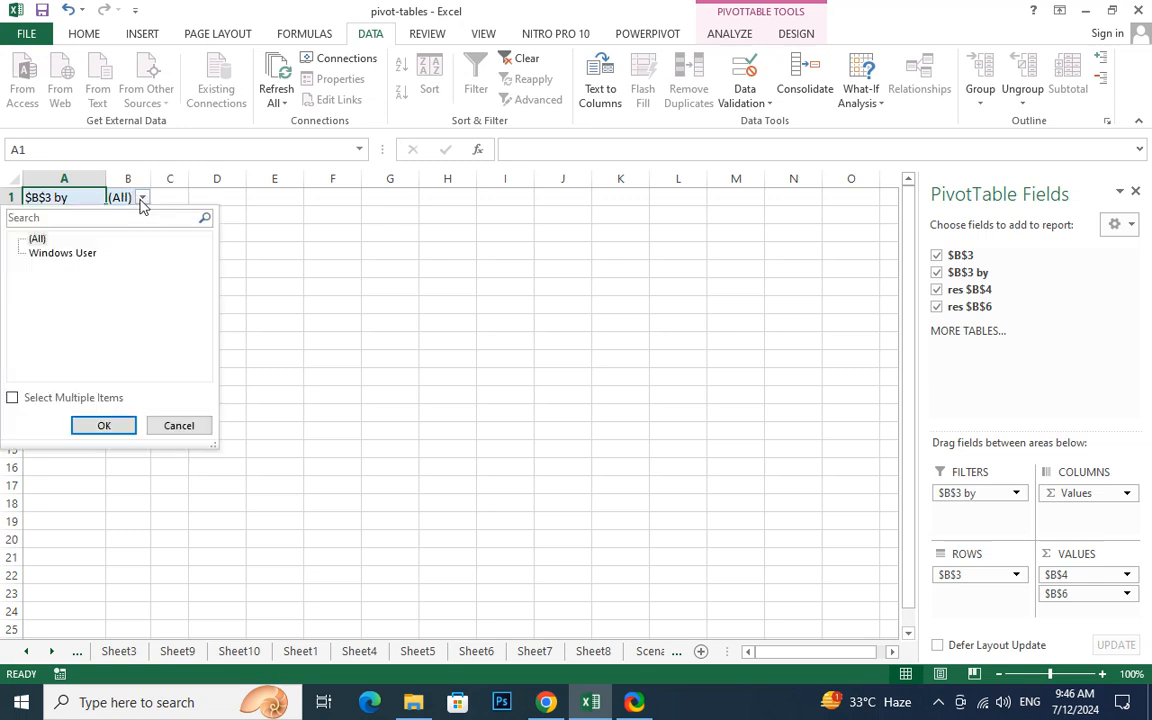
{"action": "left_click", "coordinate": [142, 199]}
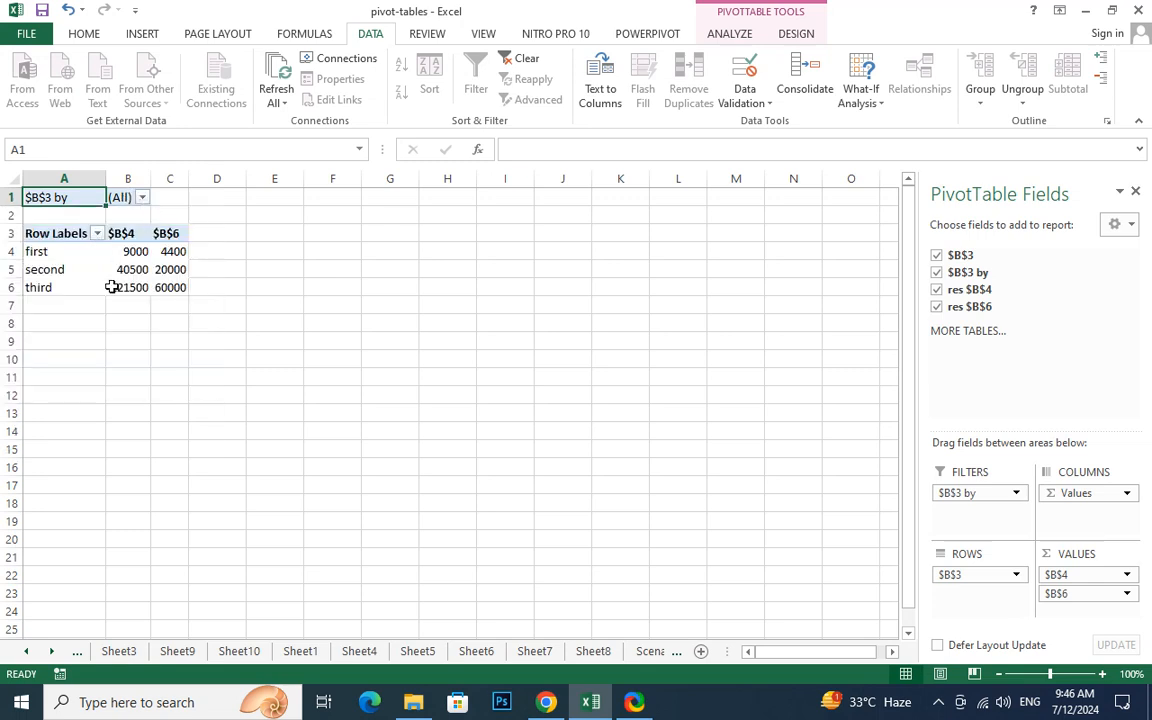
{"action": "mouse_move", "coordinate": [112, 287]}
{"action": "left_click_drag", "start_coordinate": [1097, 596], "coordinate": [1118, 527]}
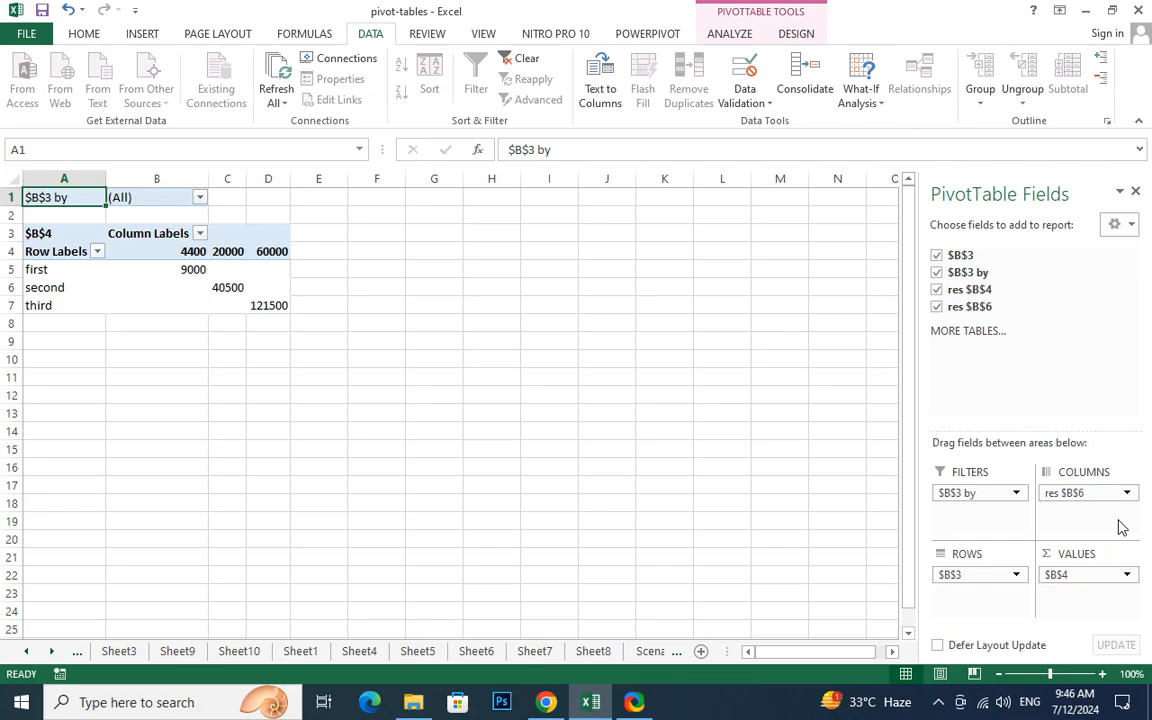
{"action": "left_click_drag", "start_coordinate": [1080, 493], "coordinate": [997, 592]}
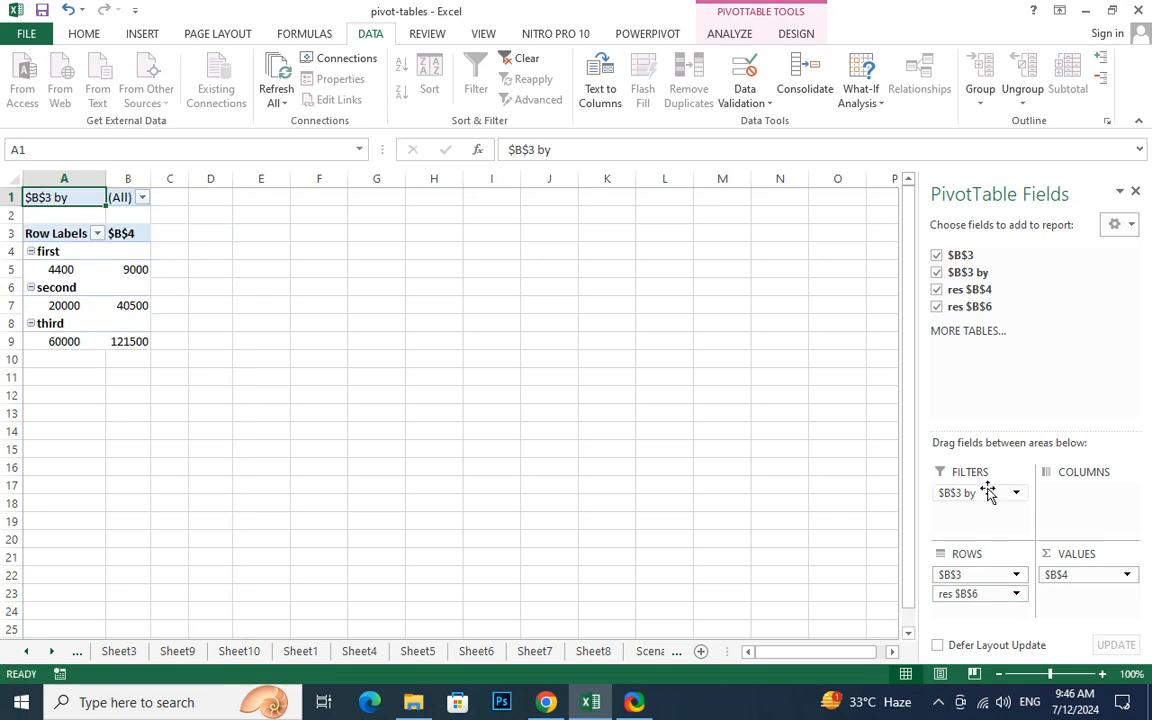
{"action": "mouse_move", "coordinate": [985, 493]}
{"action": "left_mouse_down"}
{"action": "mouse_move", "coordinate": [1113, 605]}
{"action": "mouse_move", "coordinate": [1008, 555]}
{"action": "mouse_move", "coordinate": [998, 497]}
{"action": "left_mouse_up"}
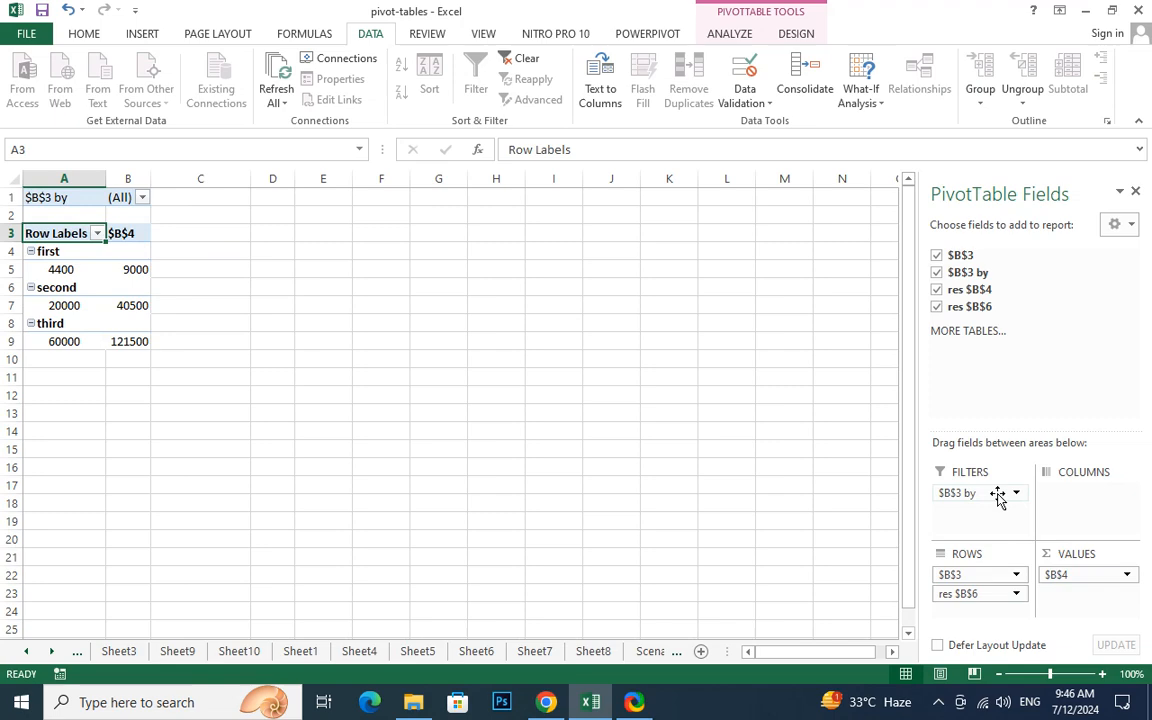
- Expand the comment and changing-cell rows on the Scenario Summary sheet
{"action": "left_click", "coordinate": [650, 651]}
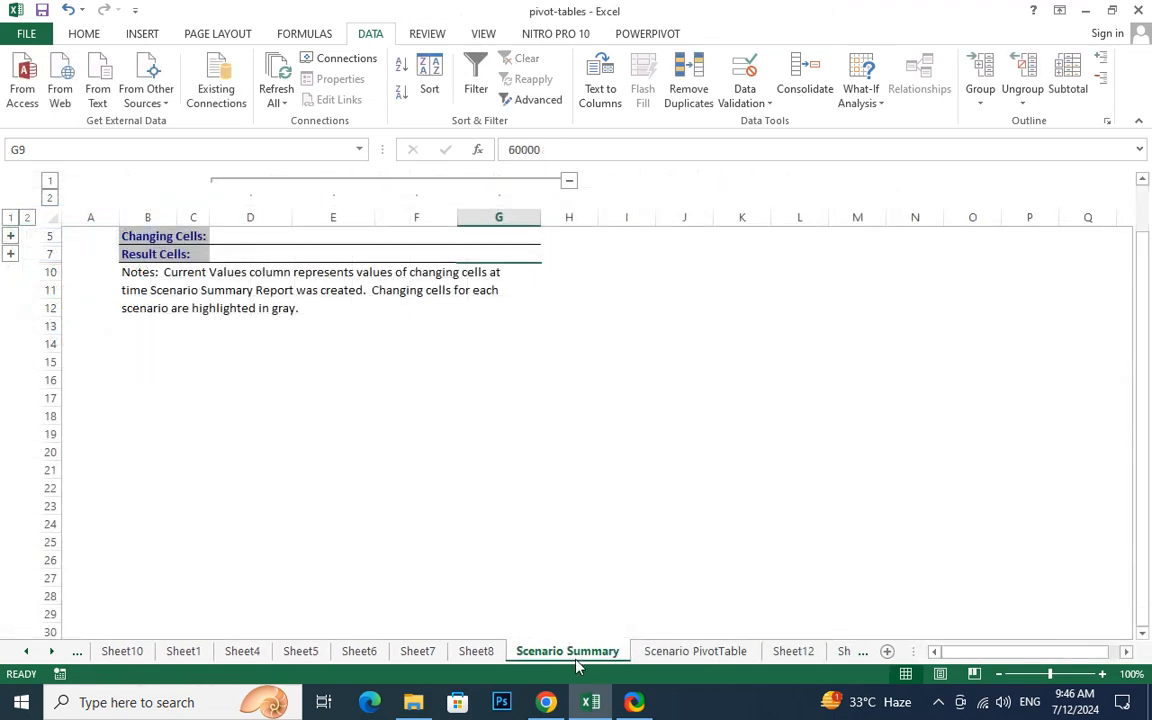
{"action": "scroll", "coordinate": [240, 295], "scroll_direction": "up", "scroll_amount": 2}
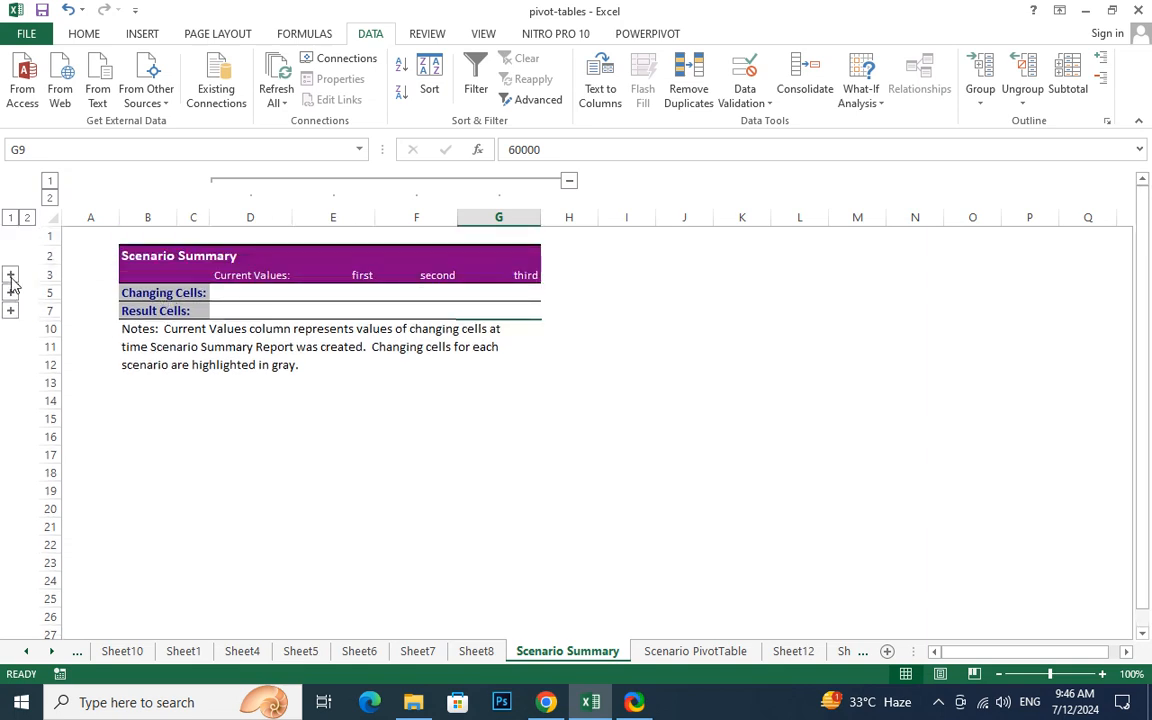
{"action": "left_click", "coordinate": [10, 333]}
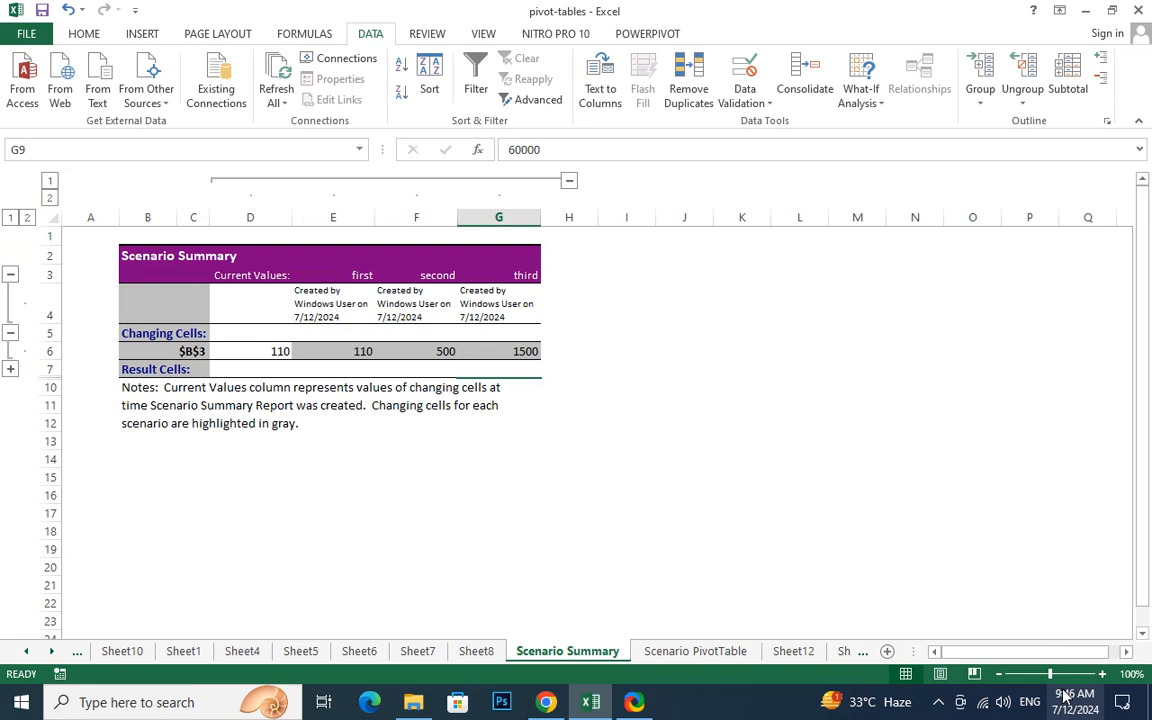
{"action": "left_click", "coordinate": [938, 702]}
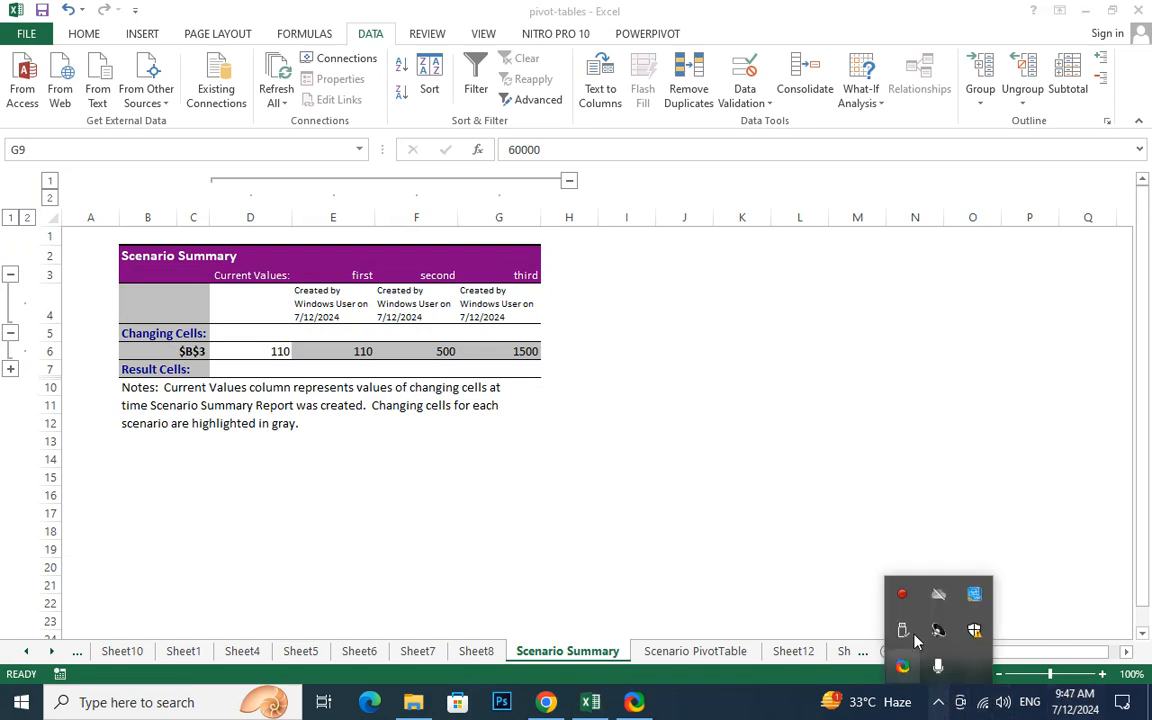